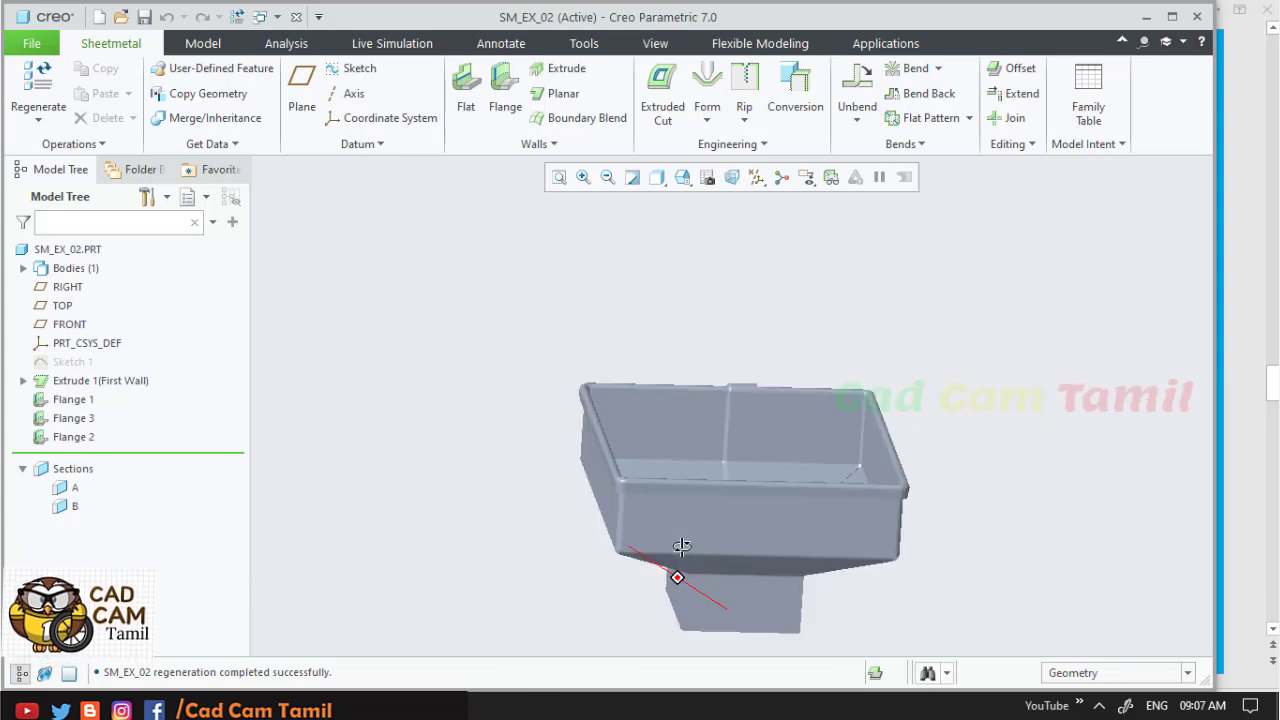
middle_drag(615, 549, 538, 451)
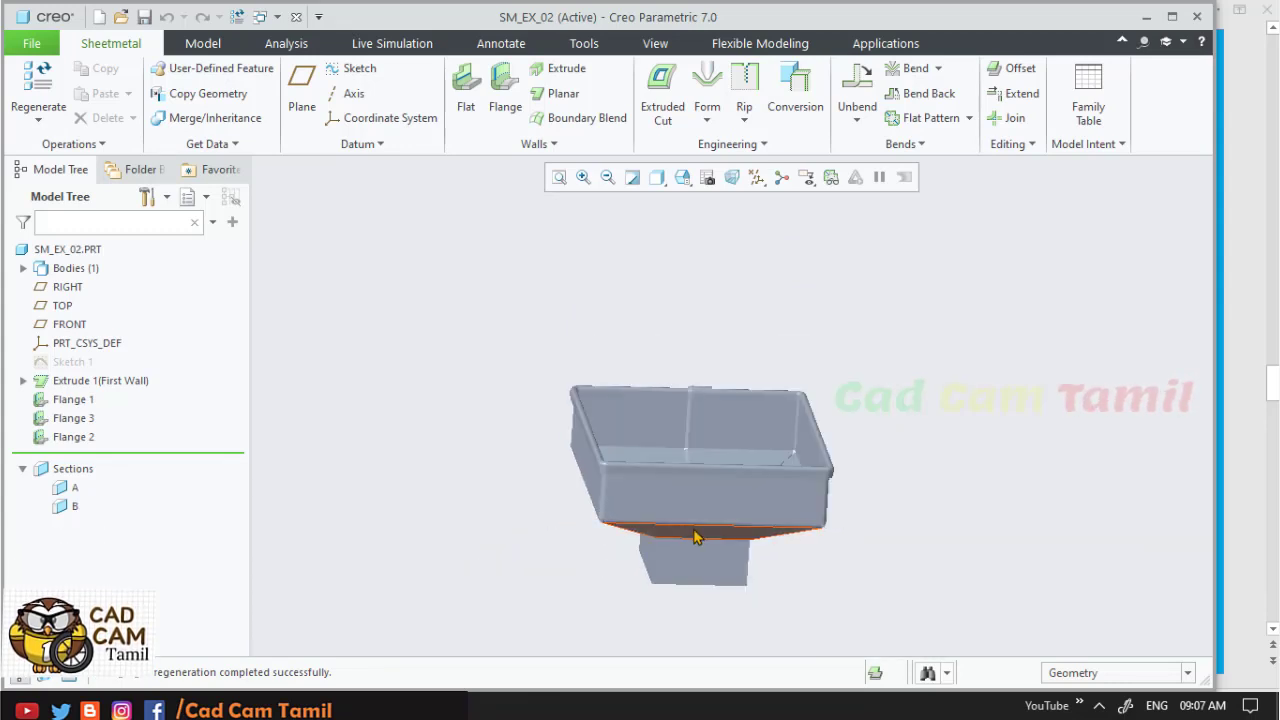
mouse_move(694, 531)
middle_down()
mouse_move(694, 563)
mouse_move(657, 560)
mouse_move(955, 465)
mouse_move(929, 434)
mouse_move(931, 397)
mouse_move(876, 357)
mouse_move(909, 366)
mouse_move(954, 443)
mouse_move(986, 434)
mouse_move(953, 416)
middle_up()
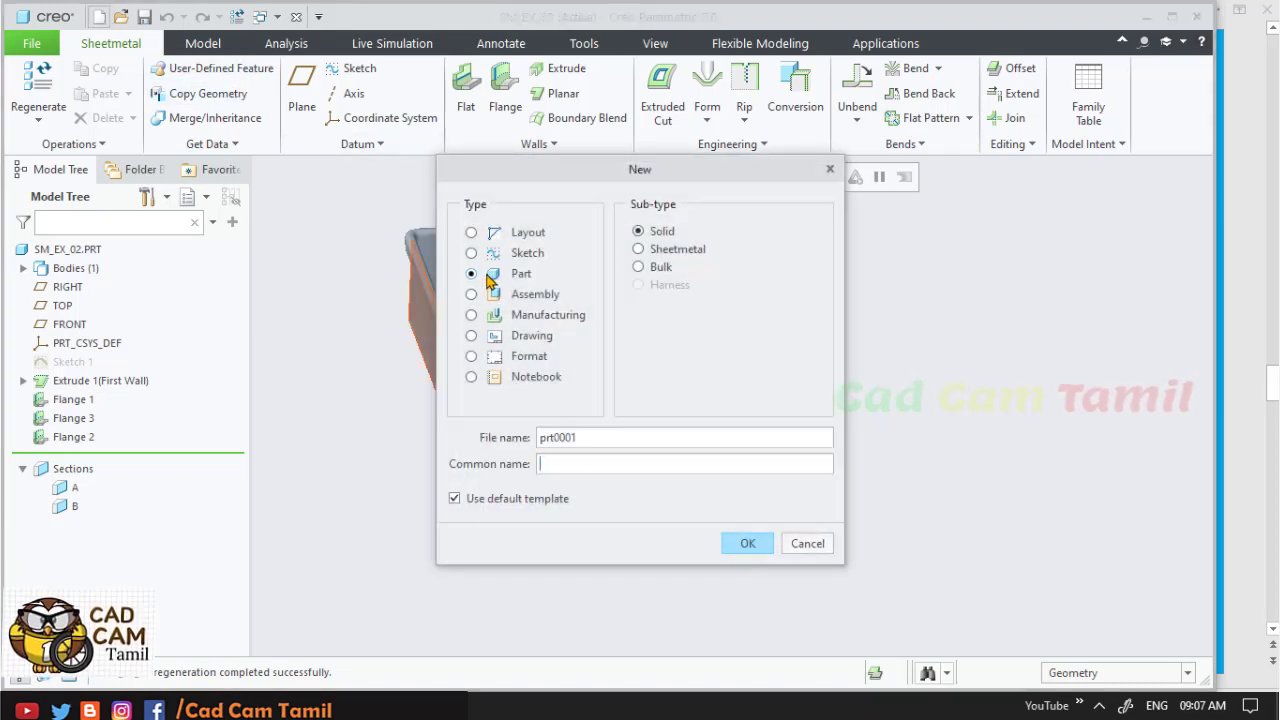
- Create a new sheetmetal part without the default template, using the mmns_part_sheetmetal_abs template
click(638, 250)
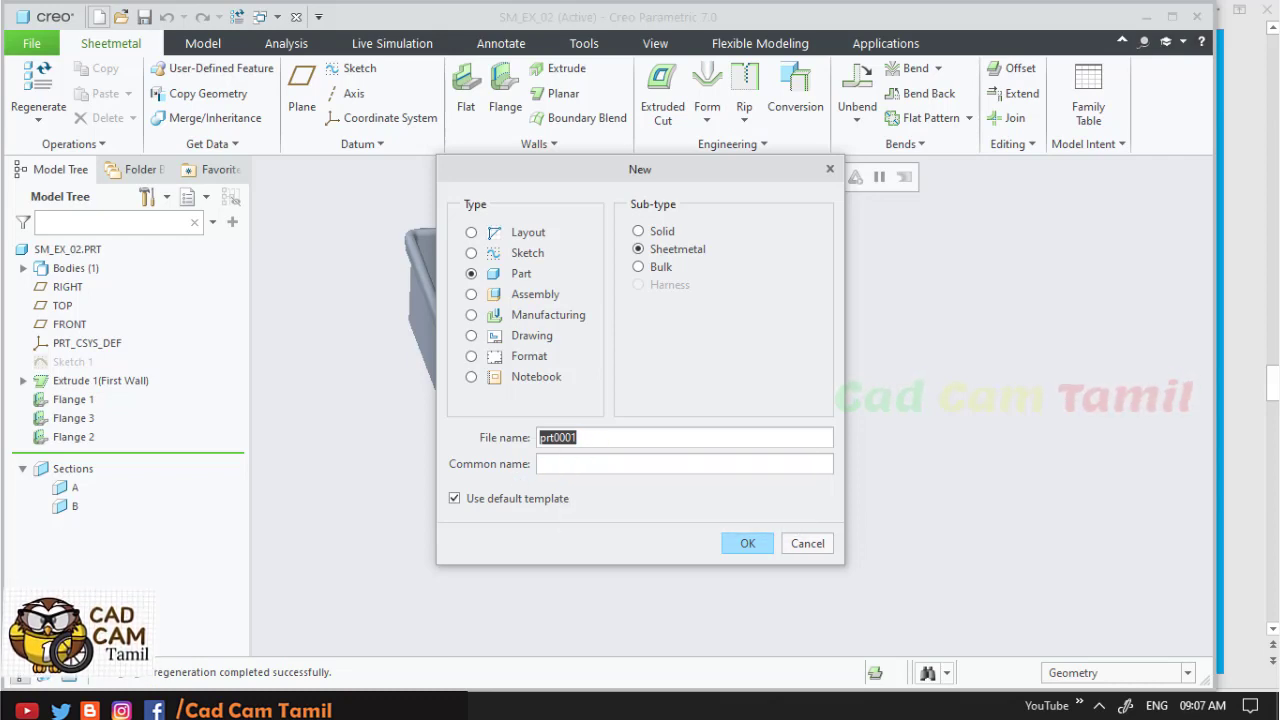
click(465, 505)
click(746, 546)
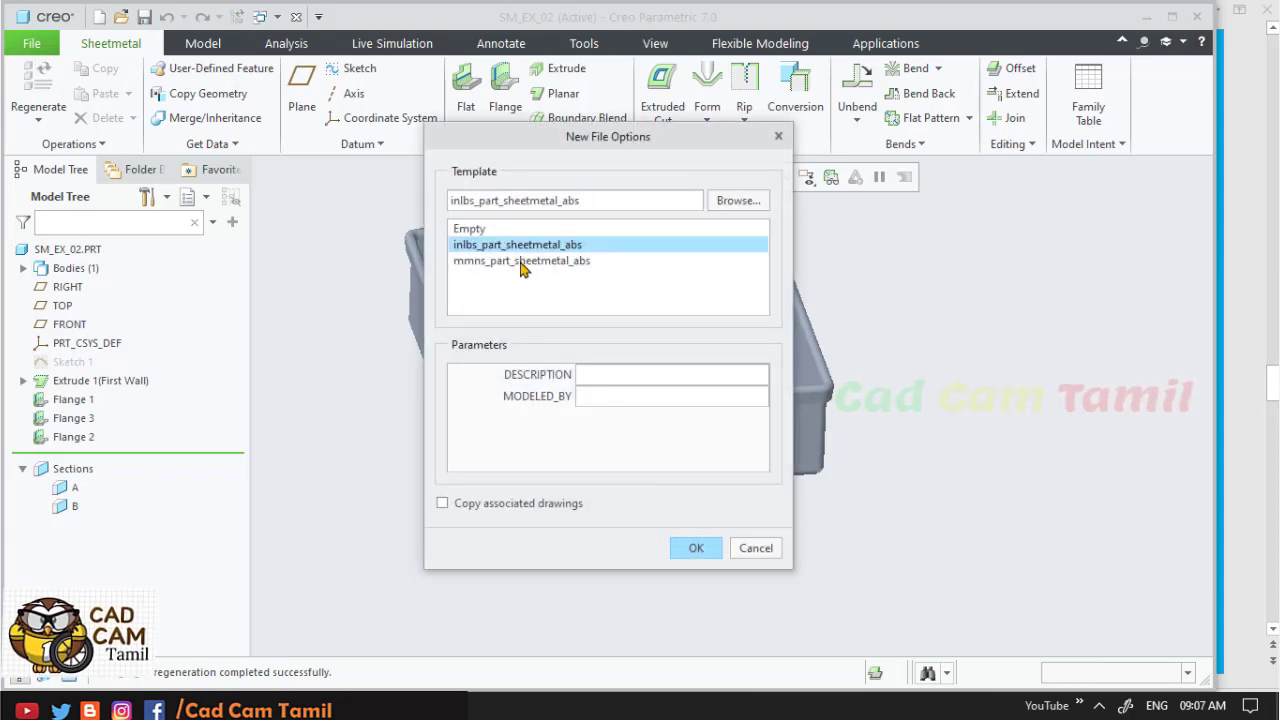
click(521, 262)
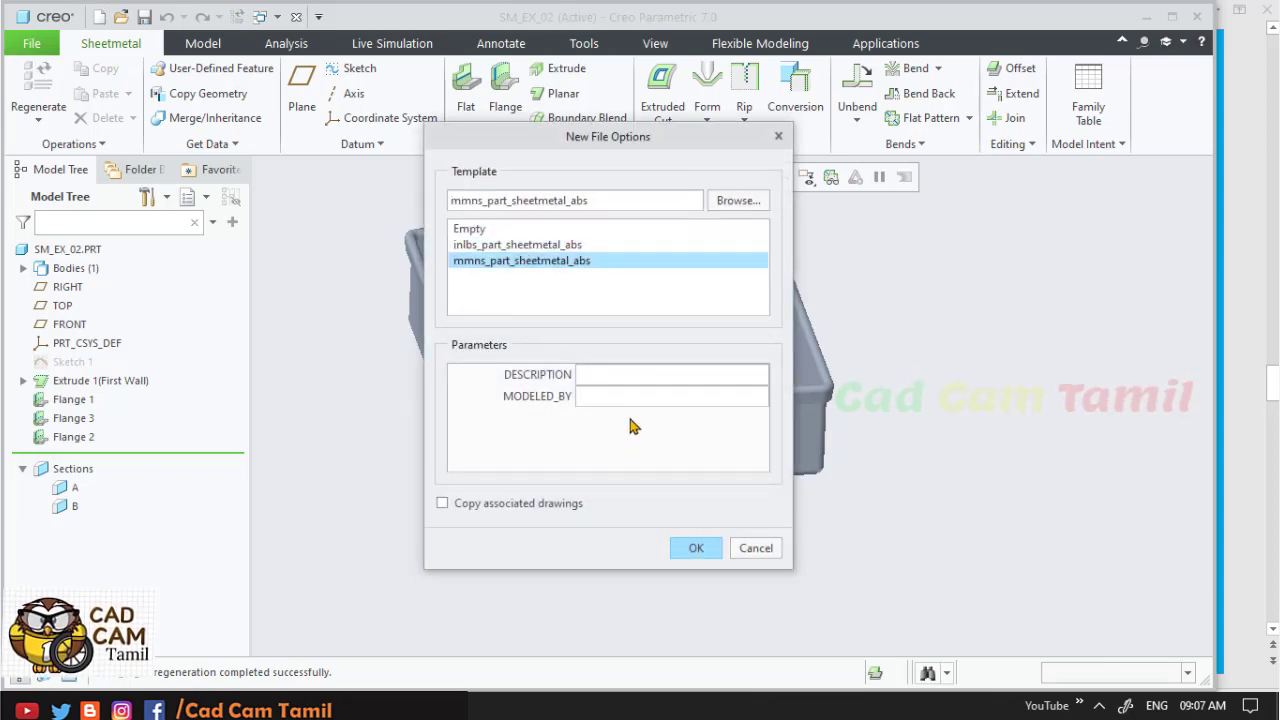
click(696, 550)
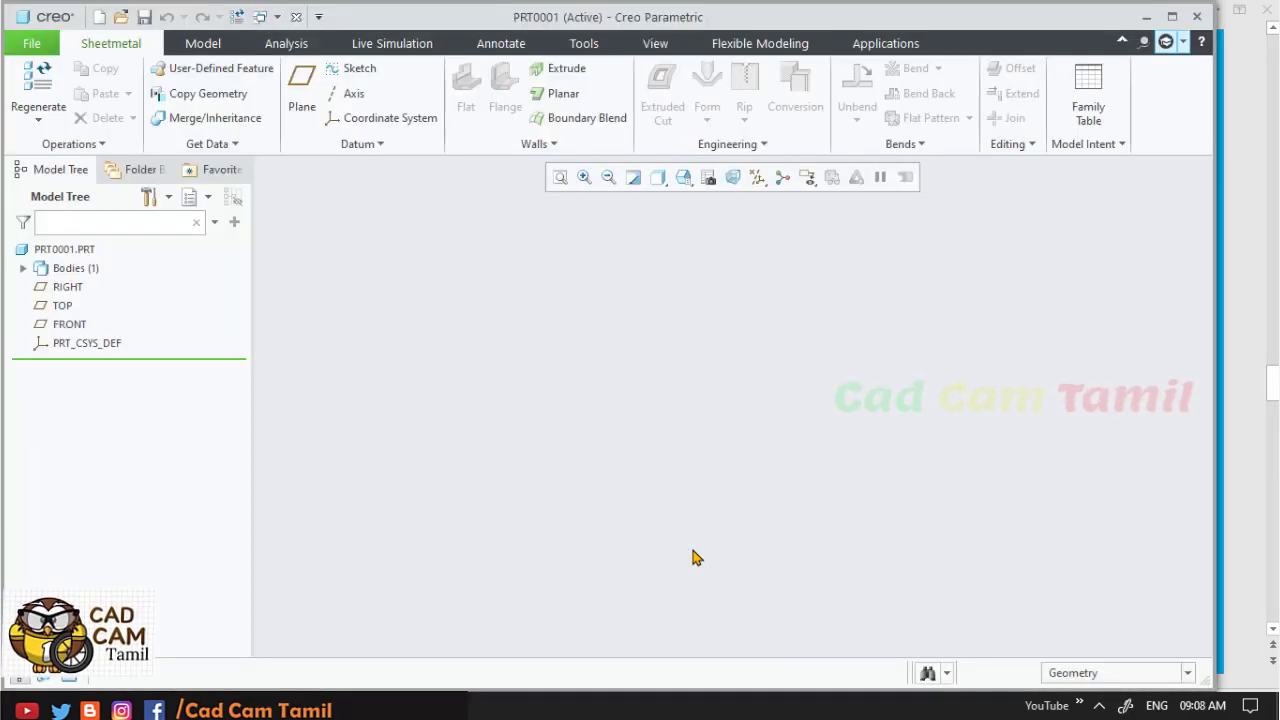
- Display the datum features and start a sketch on the TOP plane, viewed parallel to the screen
click(762, 180)
click(764, 201)
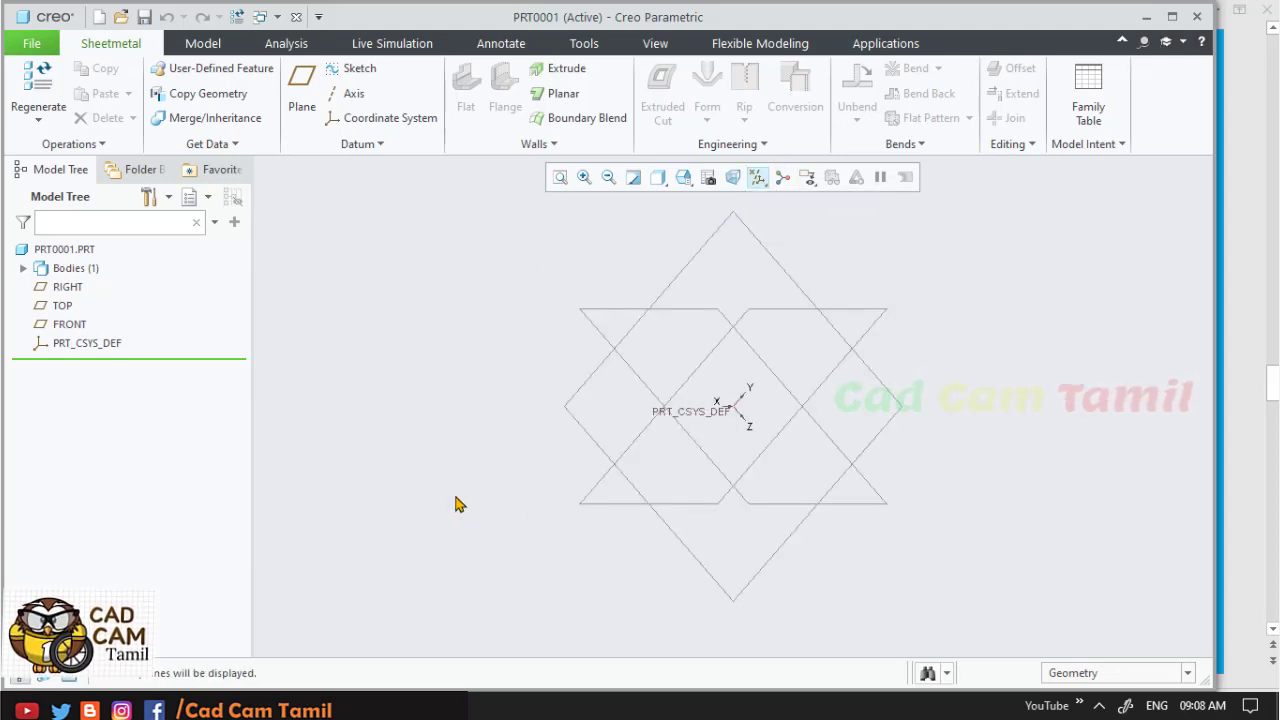
click(70, 325)
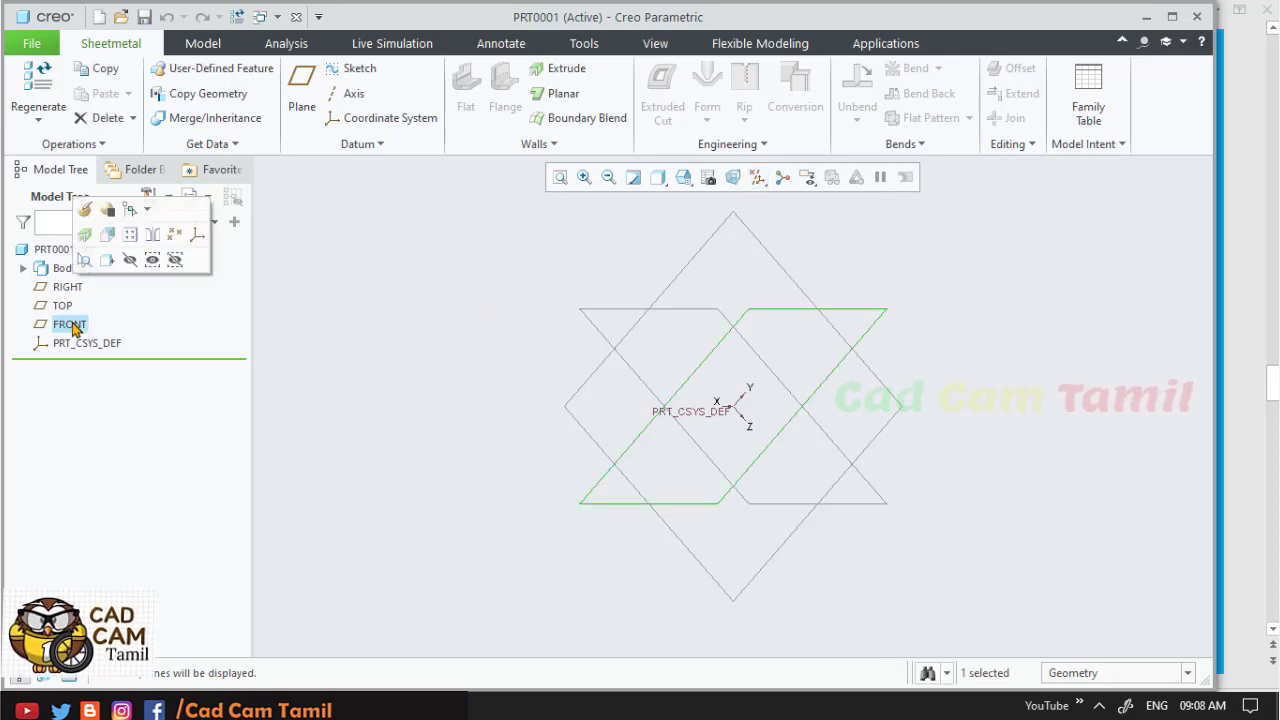
click(63, 306)
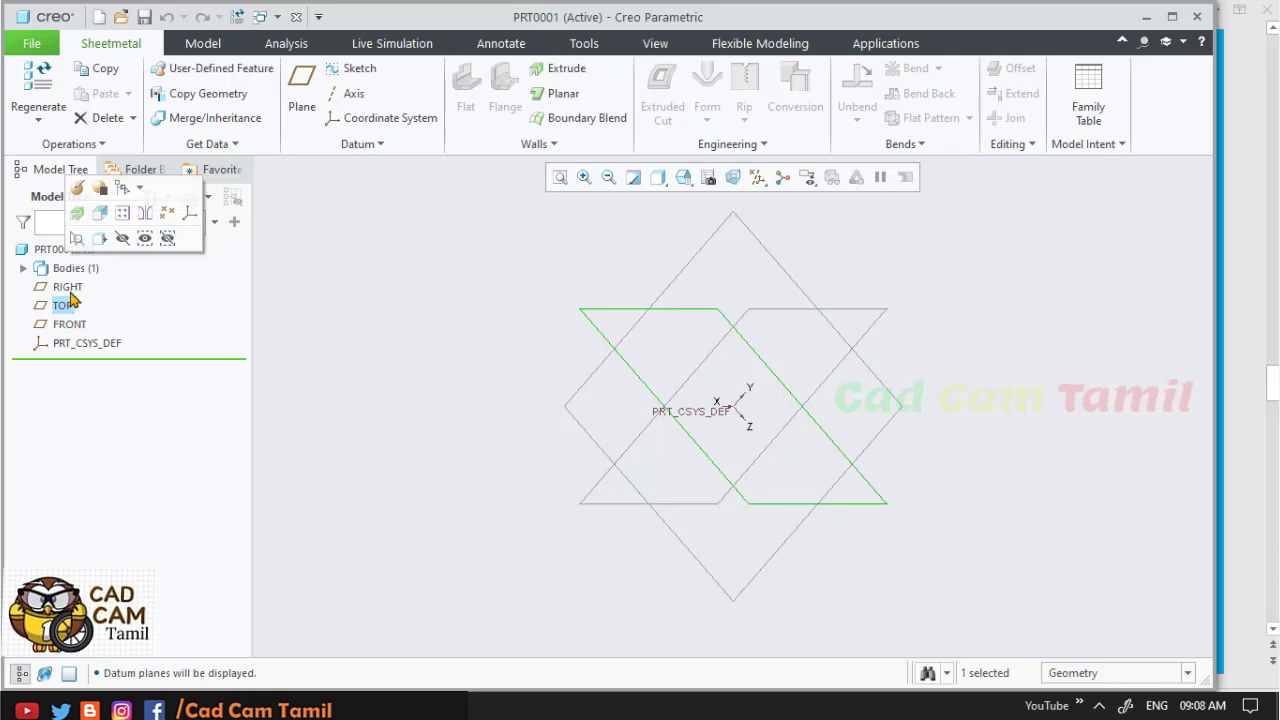
click(360, 70)
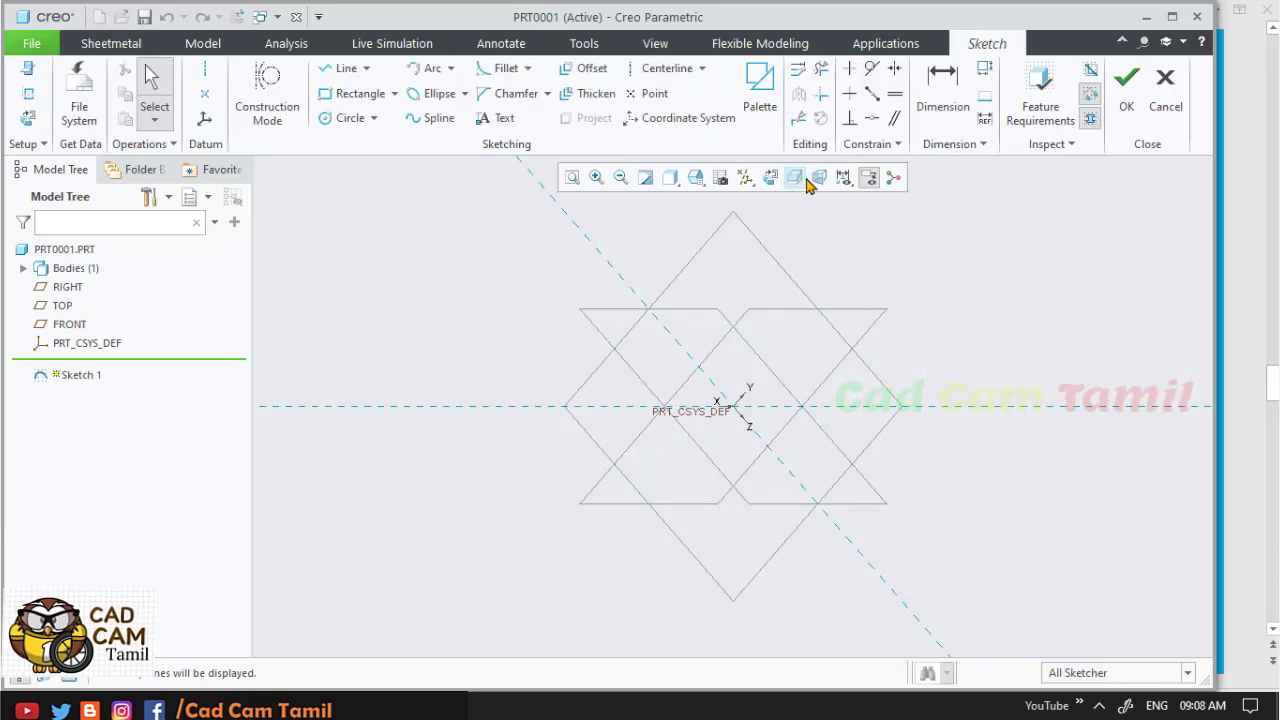
click(814, 180)
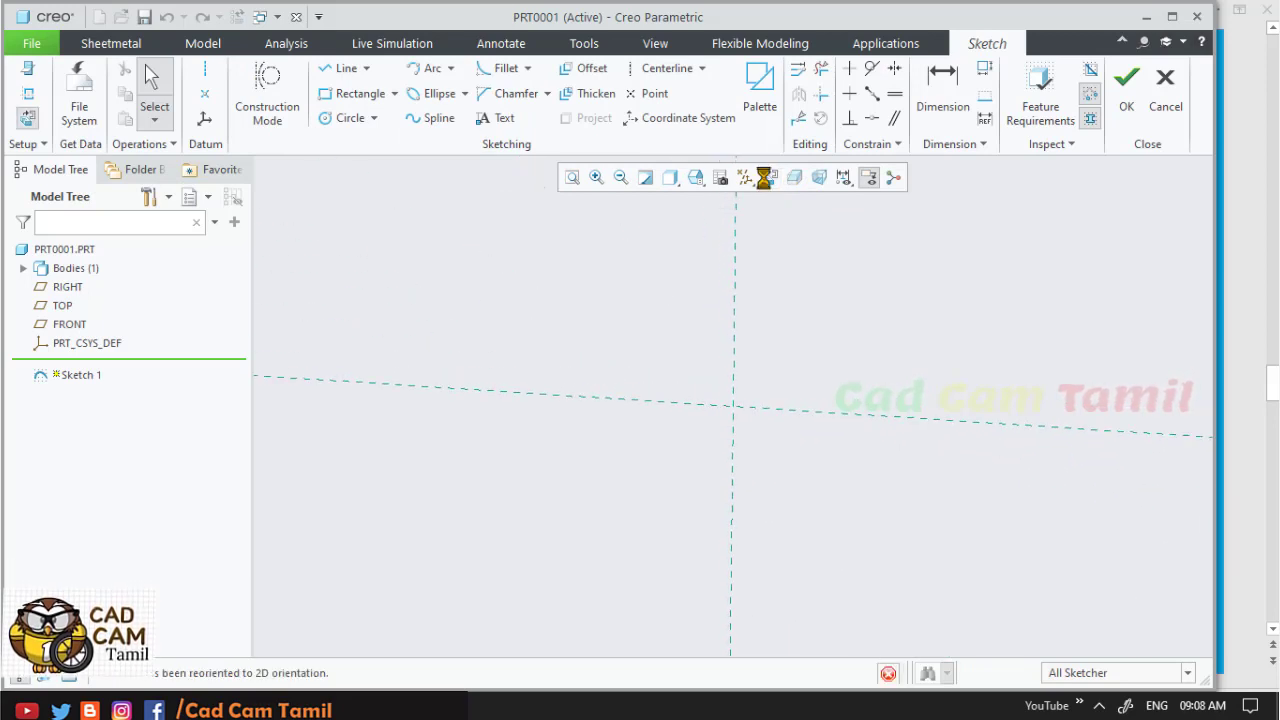
- Add a horizontal and a vertical centerline through the sketch origin
click(665, 68)
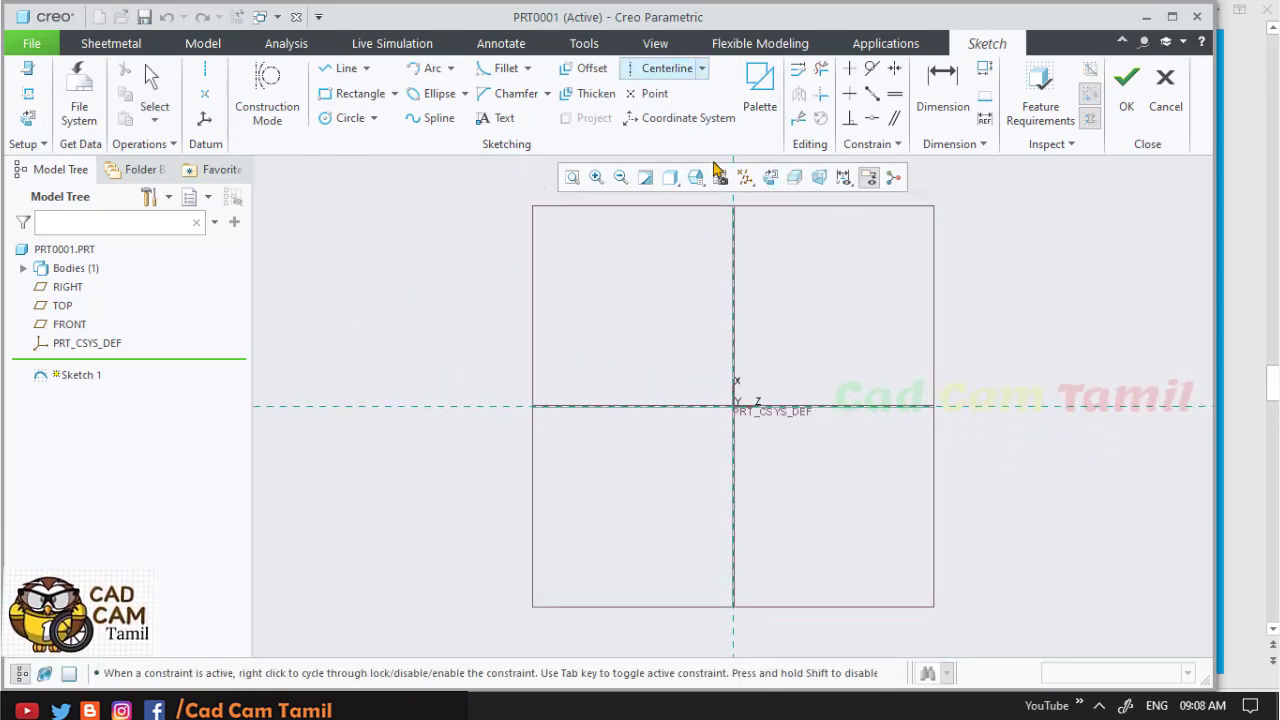
click(1006, 407)
click(806, 407)
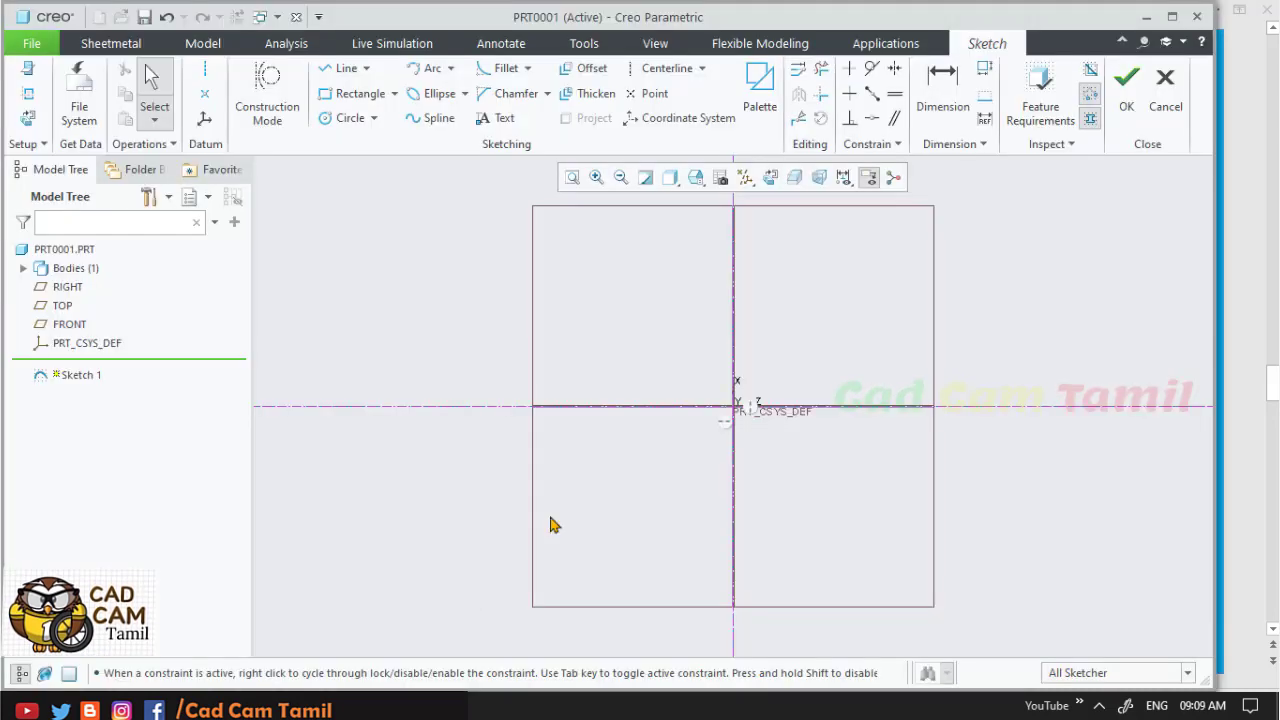
- Sketch a rectangle about 268 by 260 mm around the origin, symmetric about the vertical centerline
scroll(729, 400, up, 1)
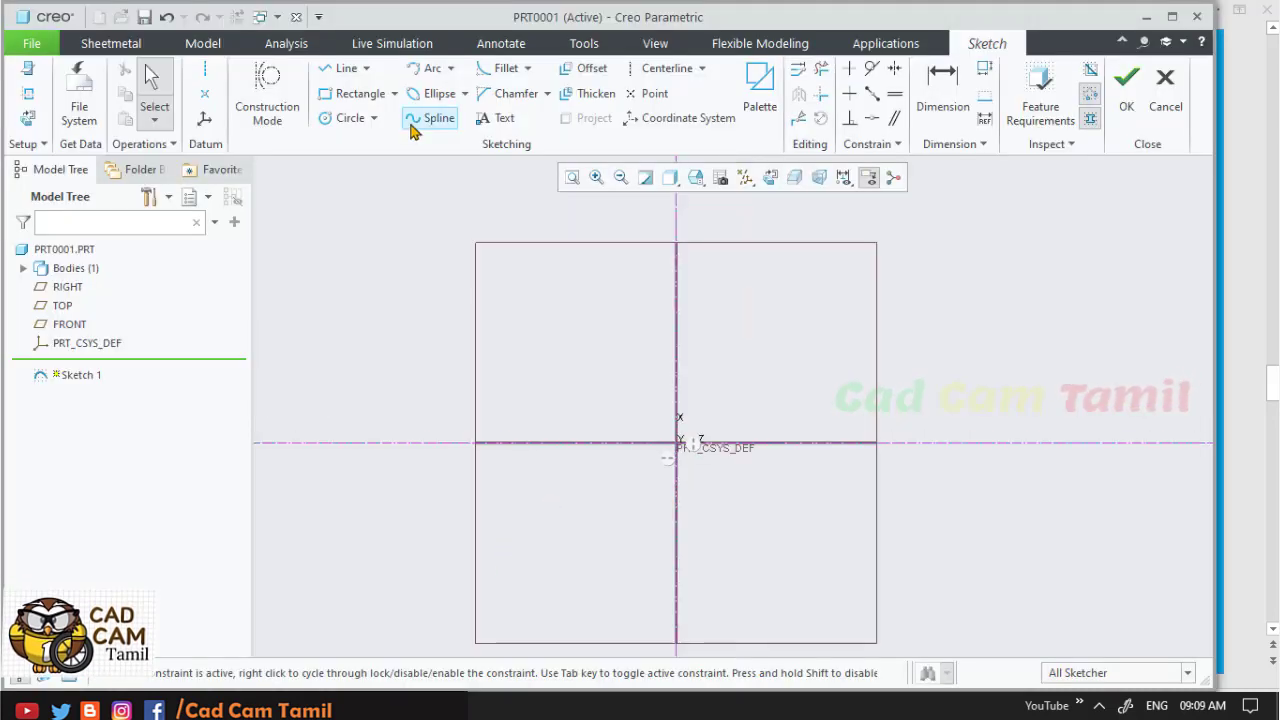
click(355, 93)
click(570, 332)
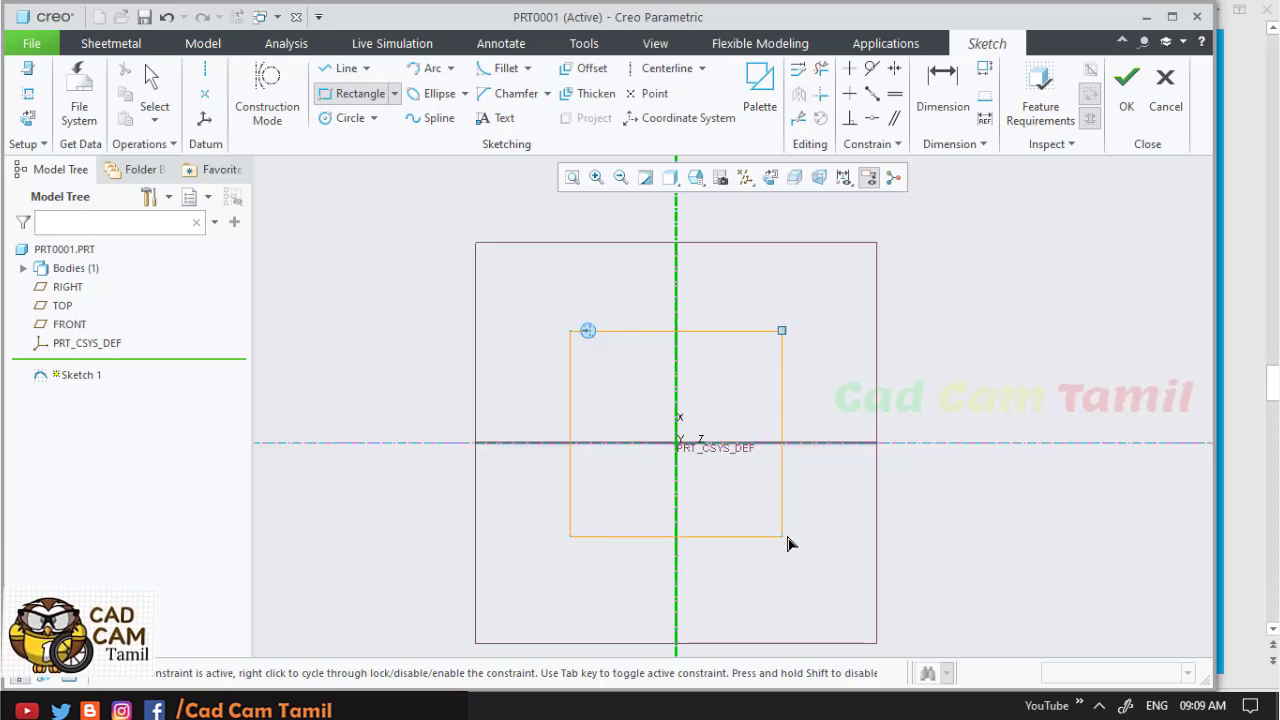
click(1063, 350)
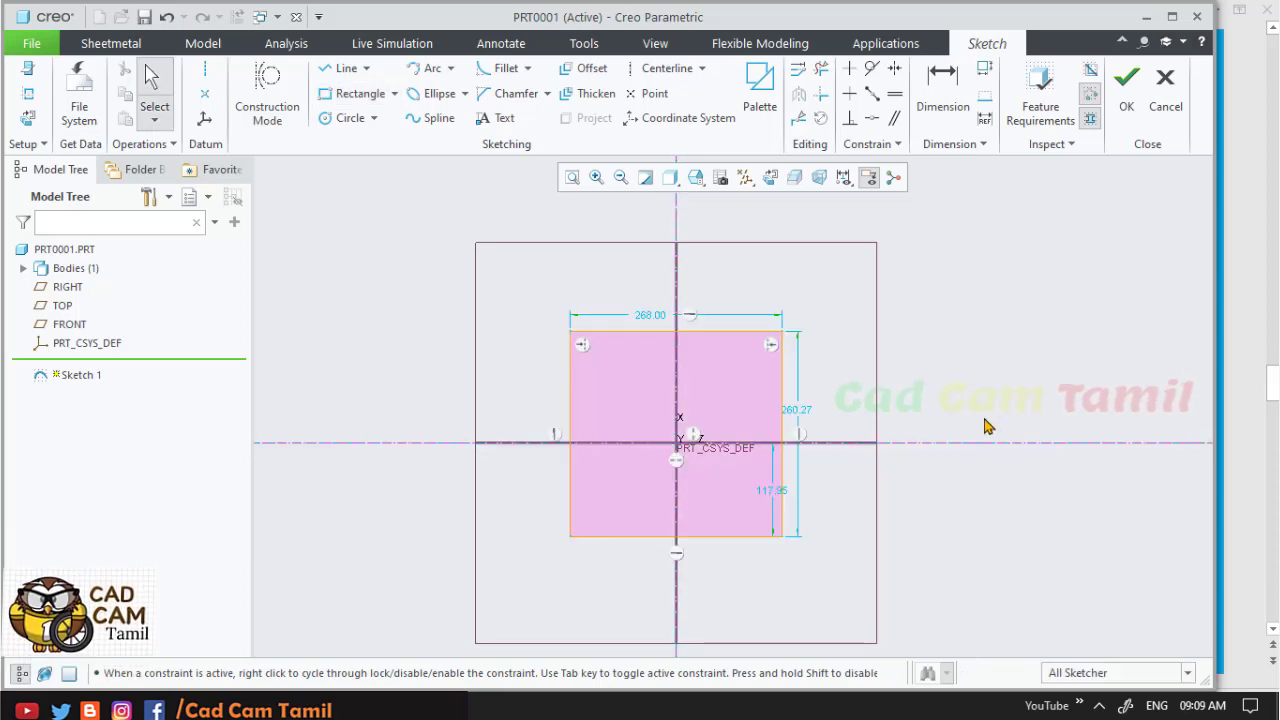
- Constrain the rectangle's upper and right sides to equal length
click(896, 95)
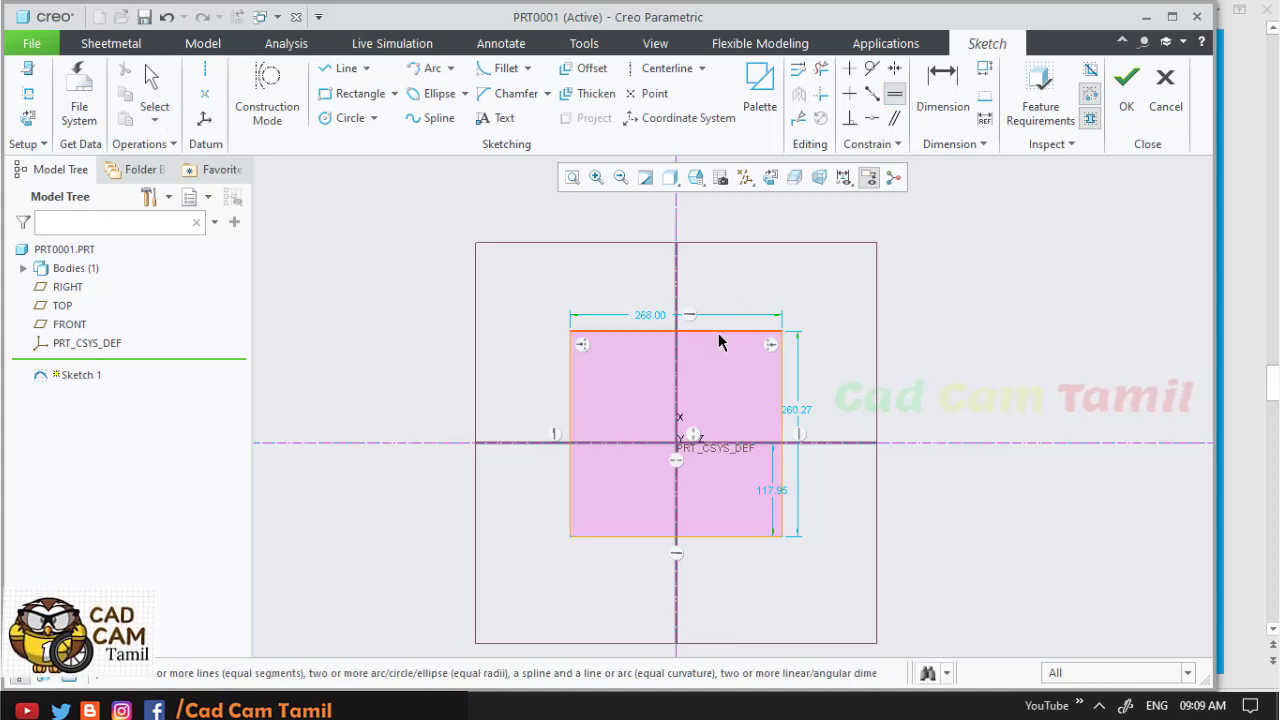
click(719, 332)
click(783, 407)
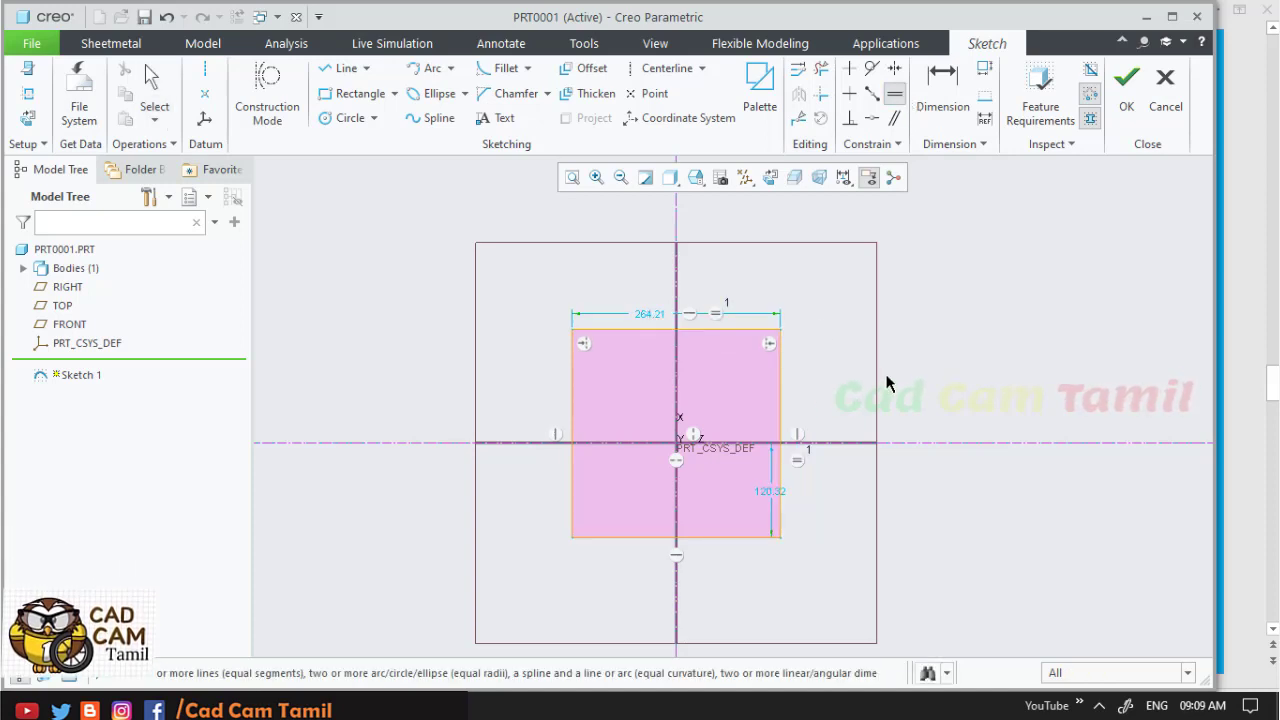
- Make the rectangle's two right corners symmetric about the horizontal centerline
click(894, 68)
click(881, 442)
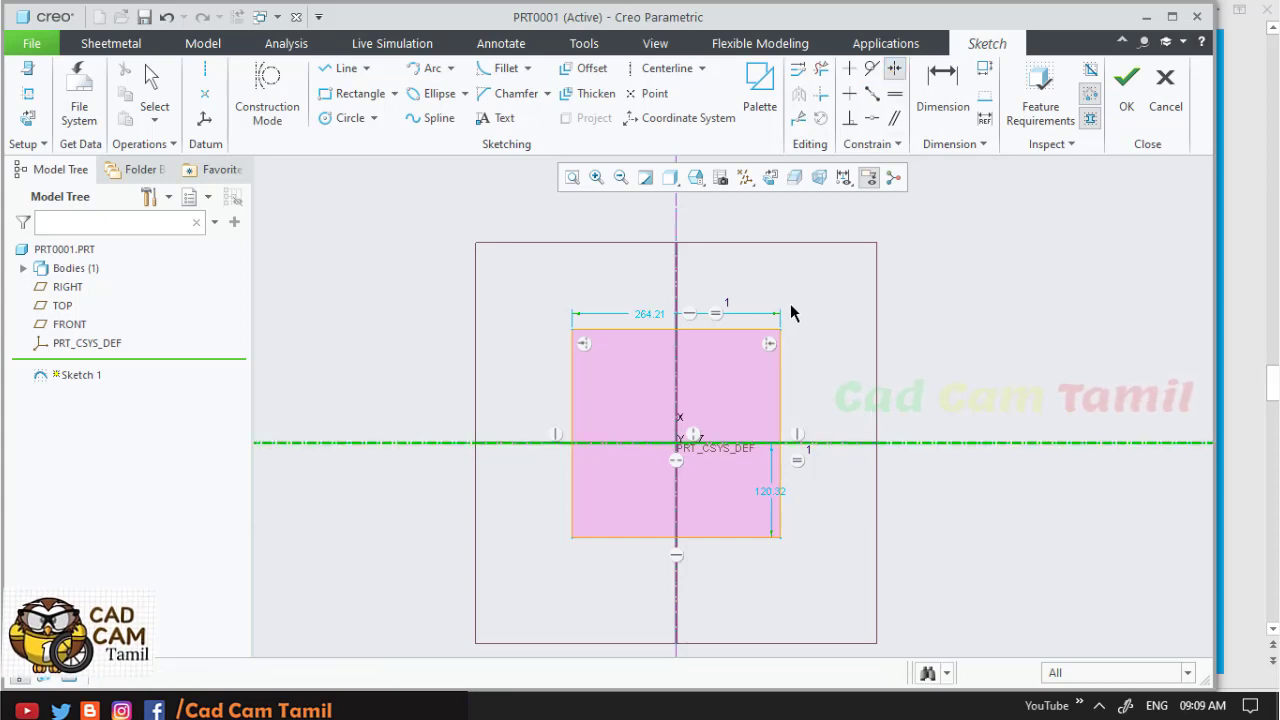
click(780, 330)
click(779, 537)
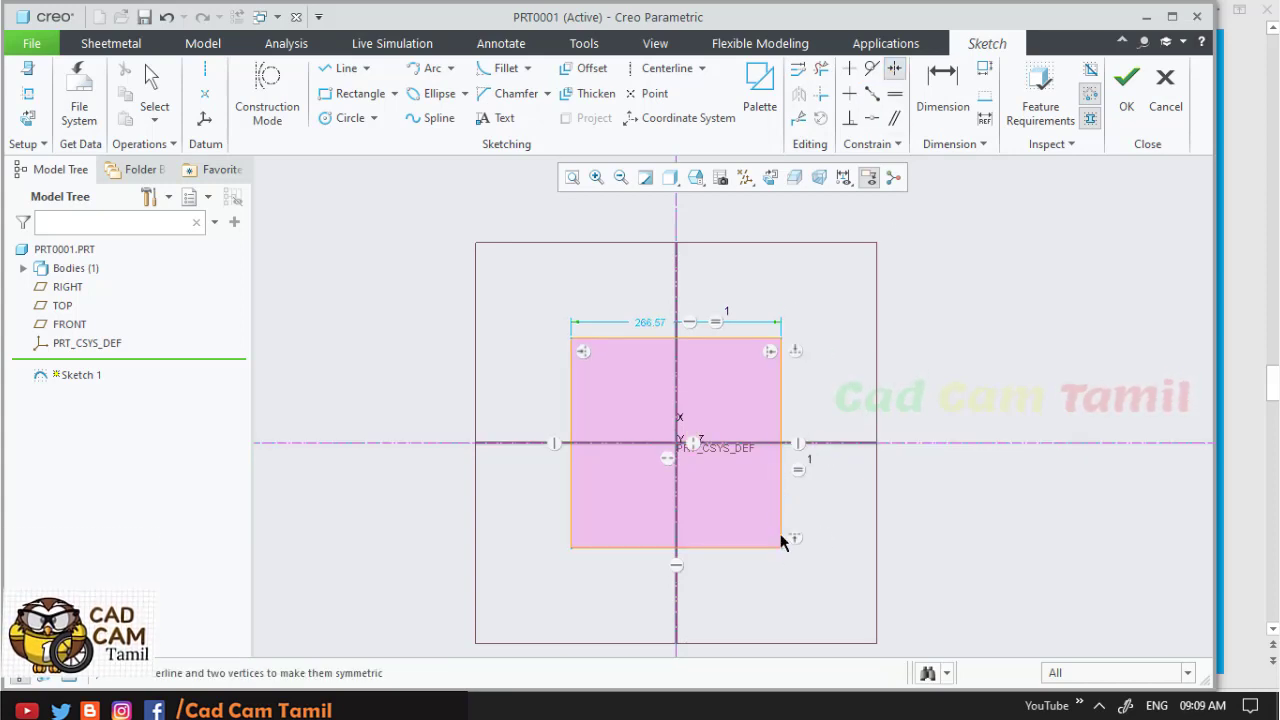
middle_click(866, 320)
- Set the square's side length to 10 mm and move the dimension closer to the upper edge
double_click(652, 323)
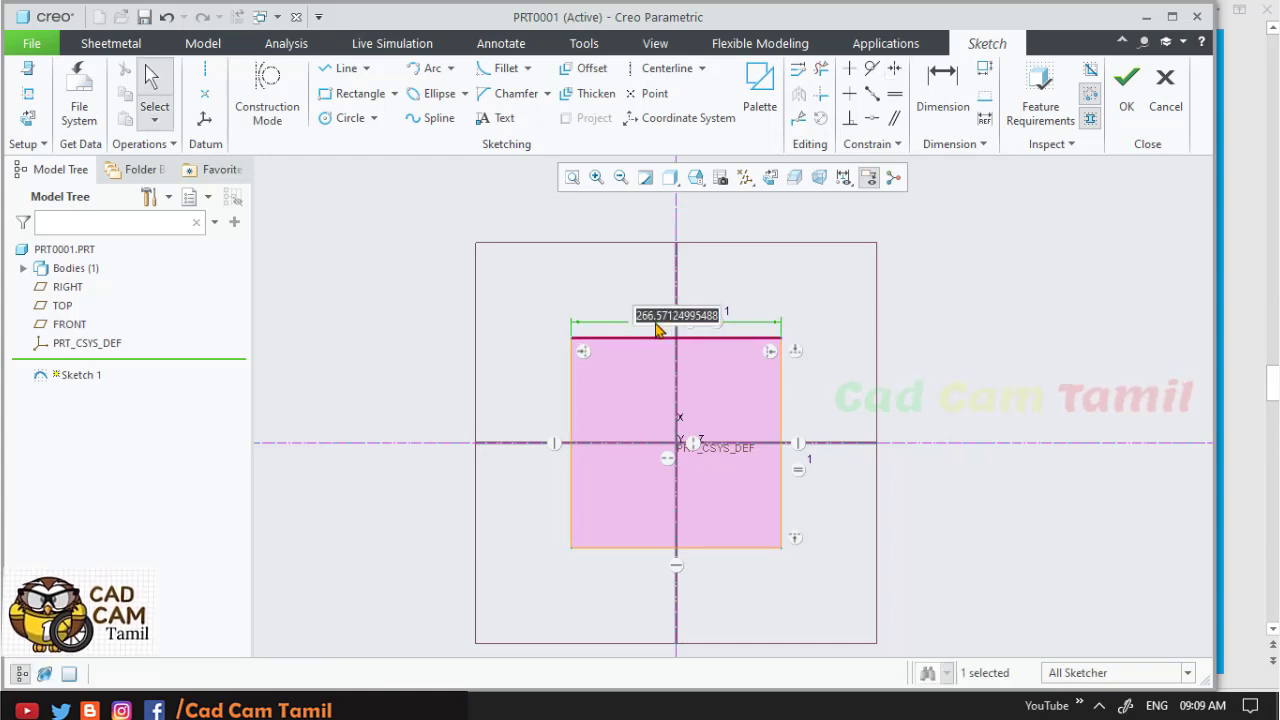
text(10)
key(Return)
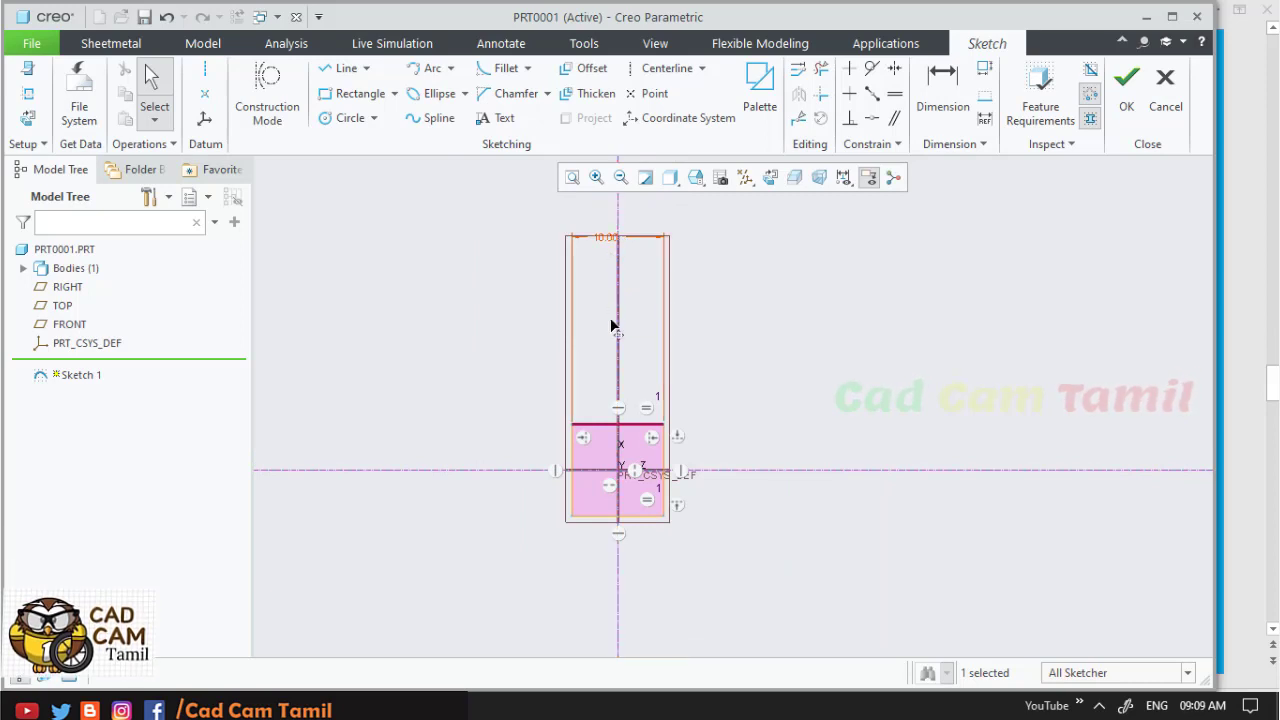
drag(612, 325, 606, 406)
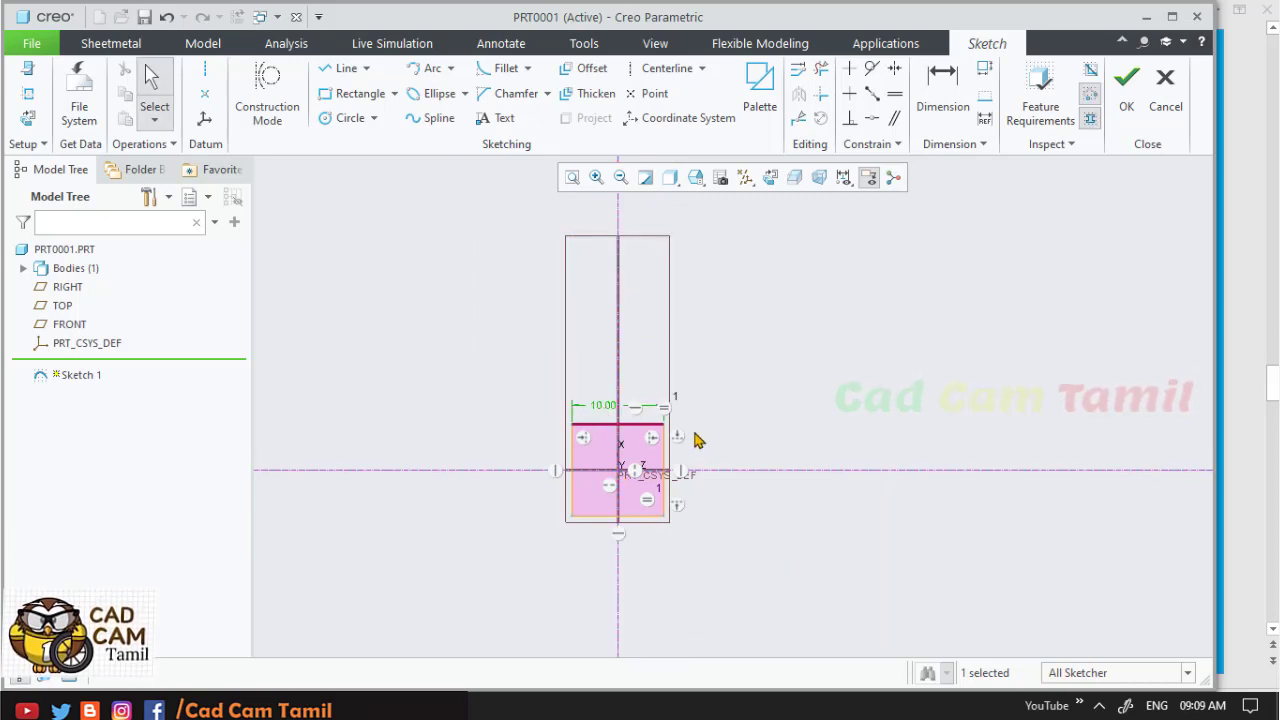
click(573, 178)
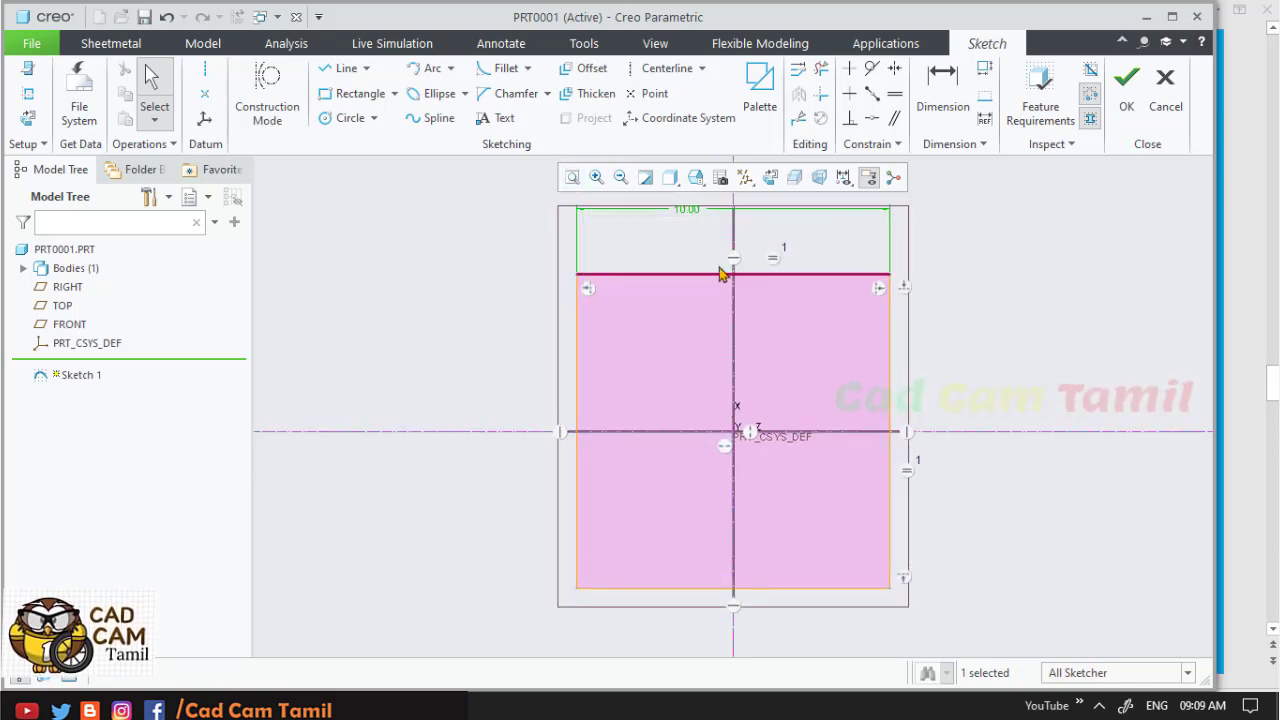
click(1003, 348)
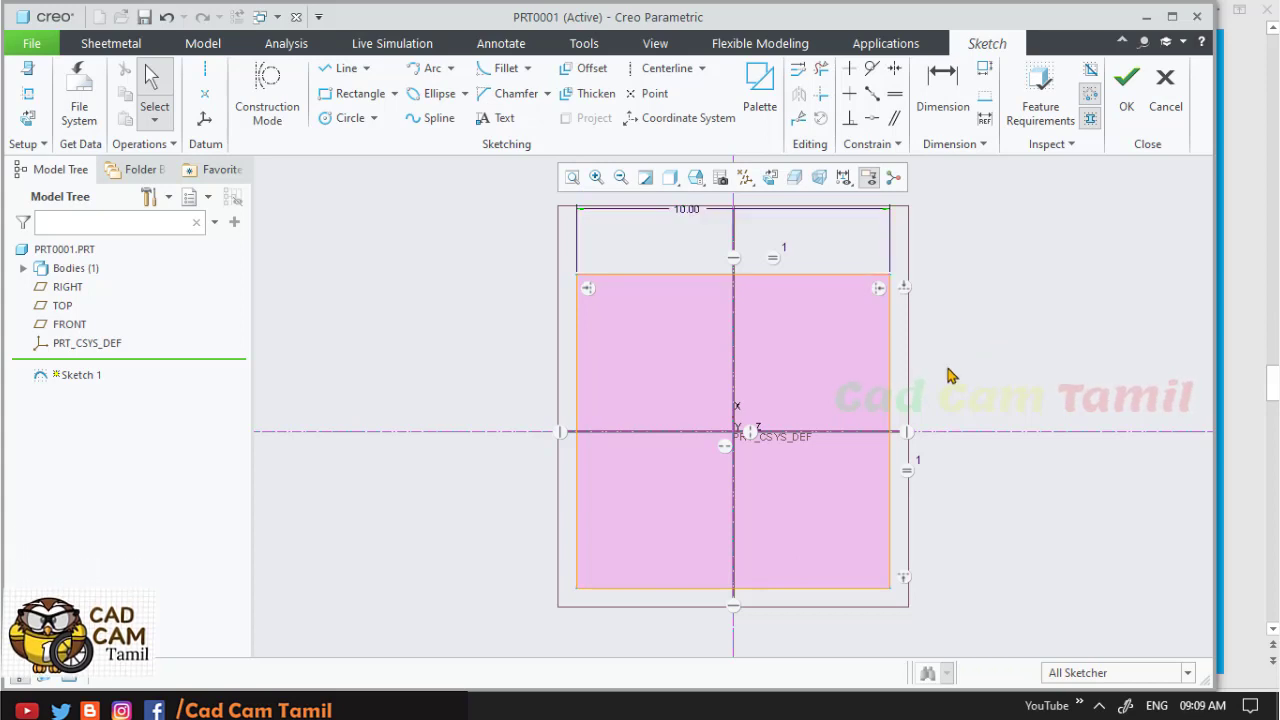
scroll(512, 493, down, 1)
scroll(750, 390, up, 1)
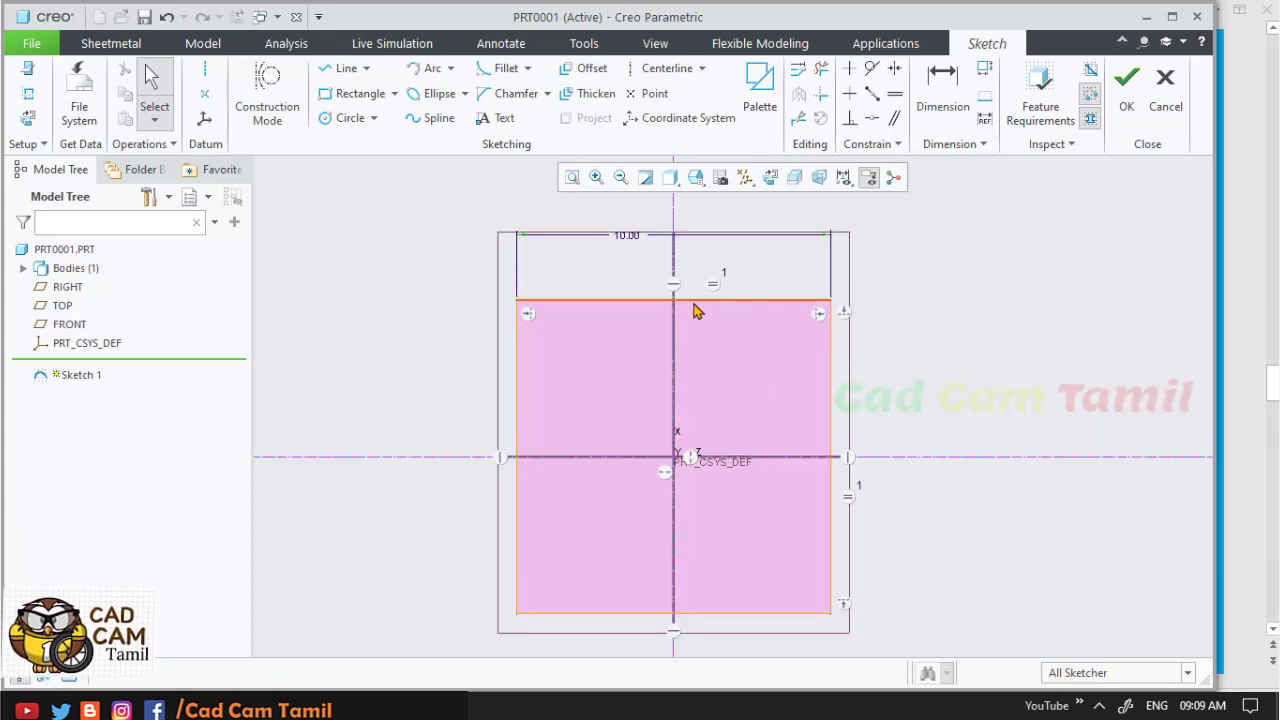
mouse_move(360, 702)
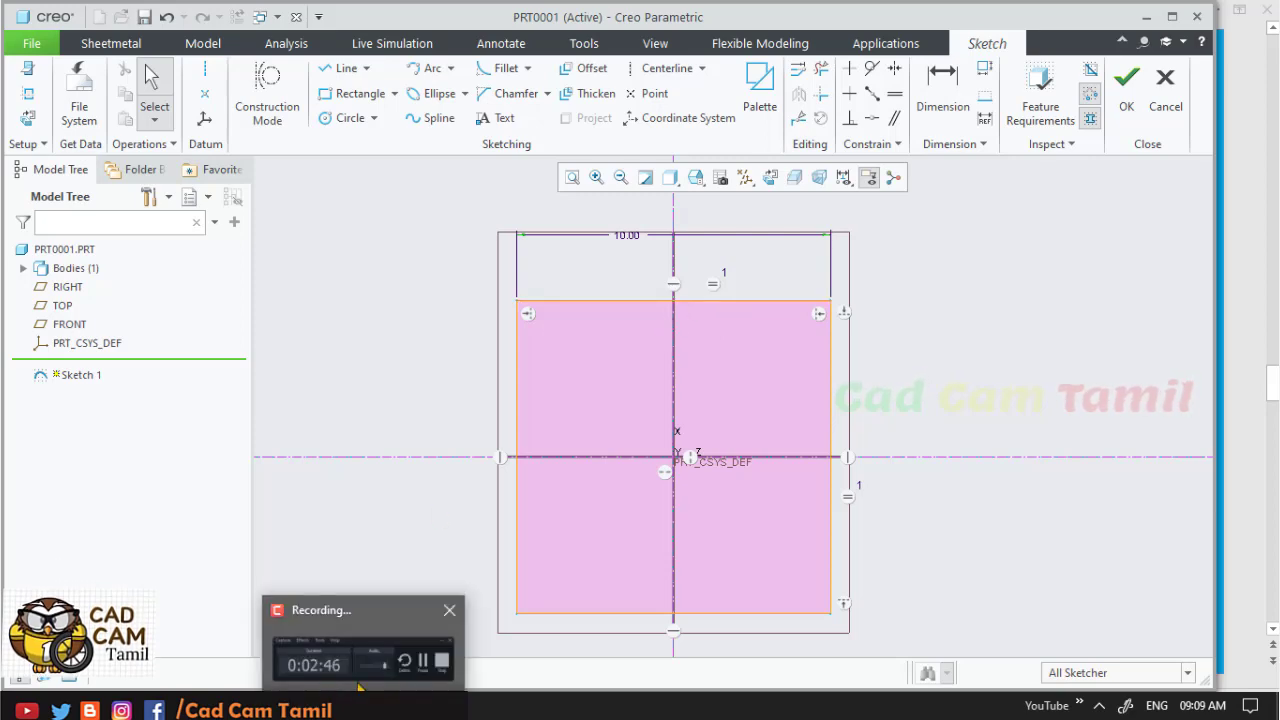
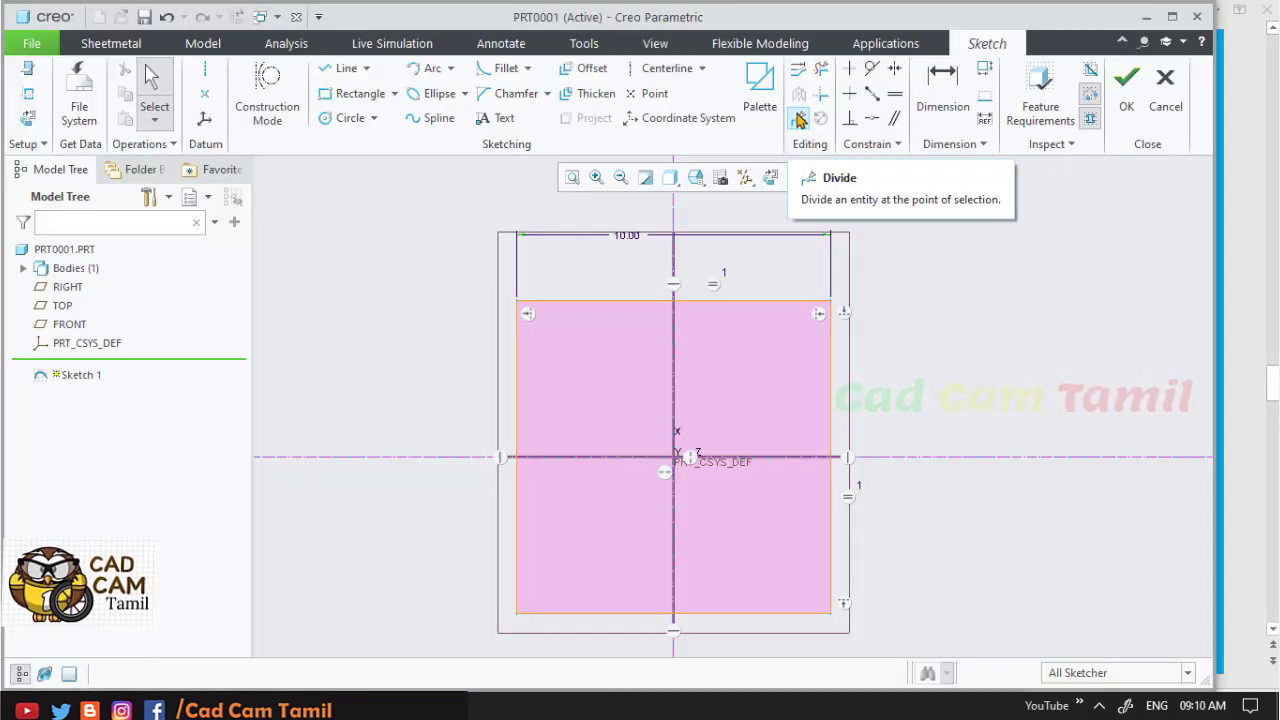
- Divide the square's upper edge at the vertical centerline and about 0.53 mm to its right, and delete the segment between
scroll(695, 305, up, 3)
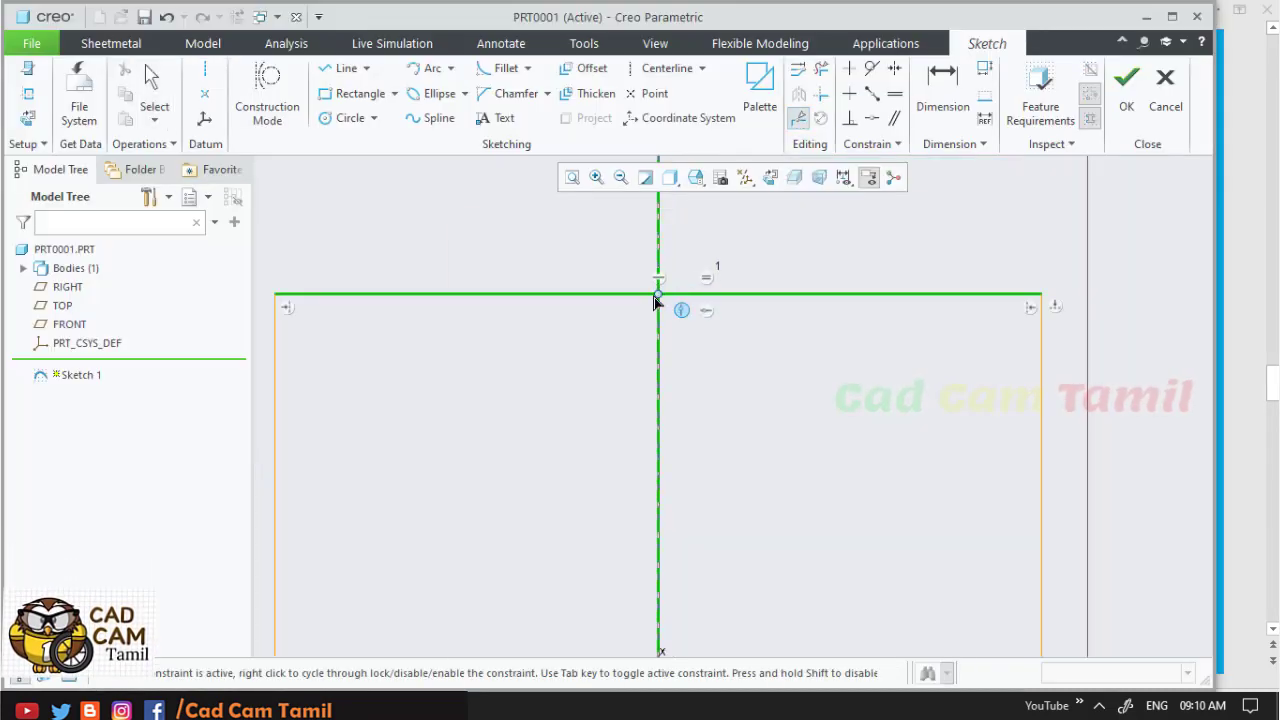
click(659, 295)
click(700, 295)
middle_click(700, 250)
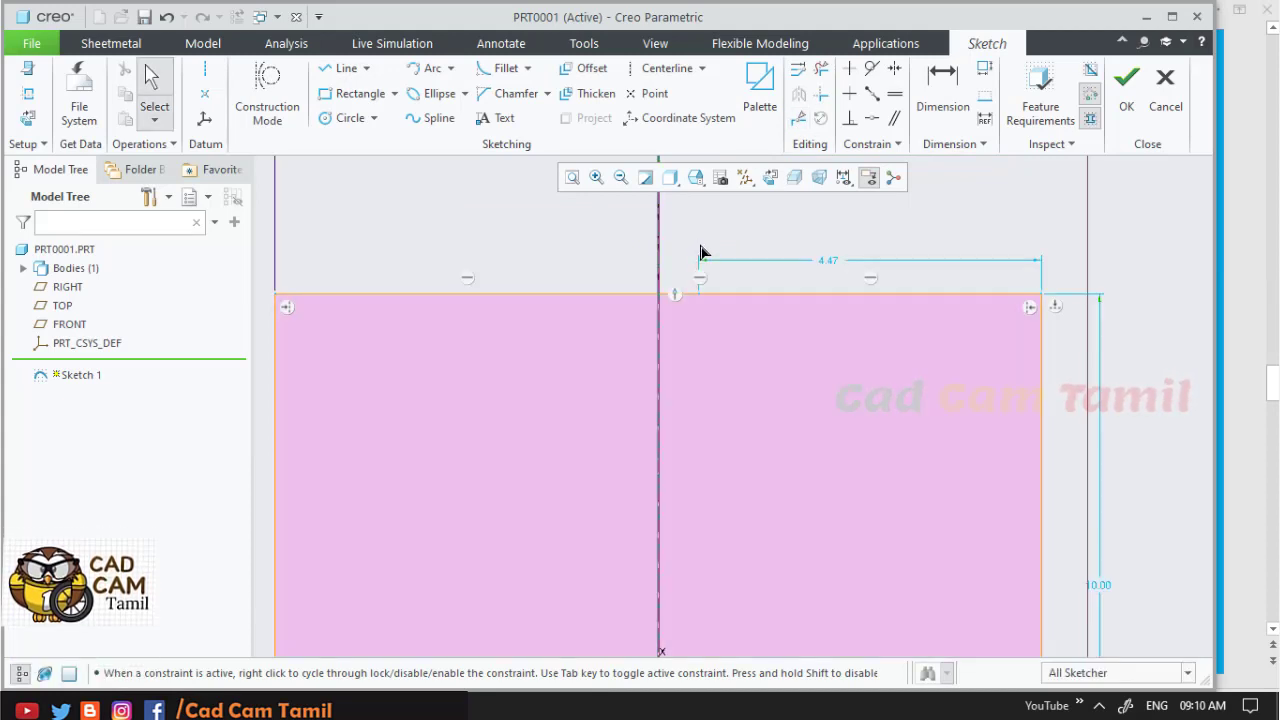
click(688, 296)
key(Delete)
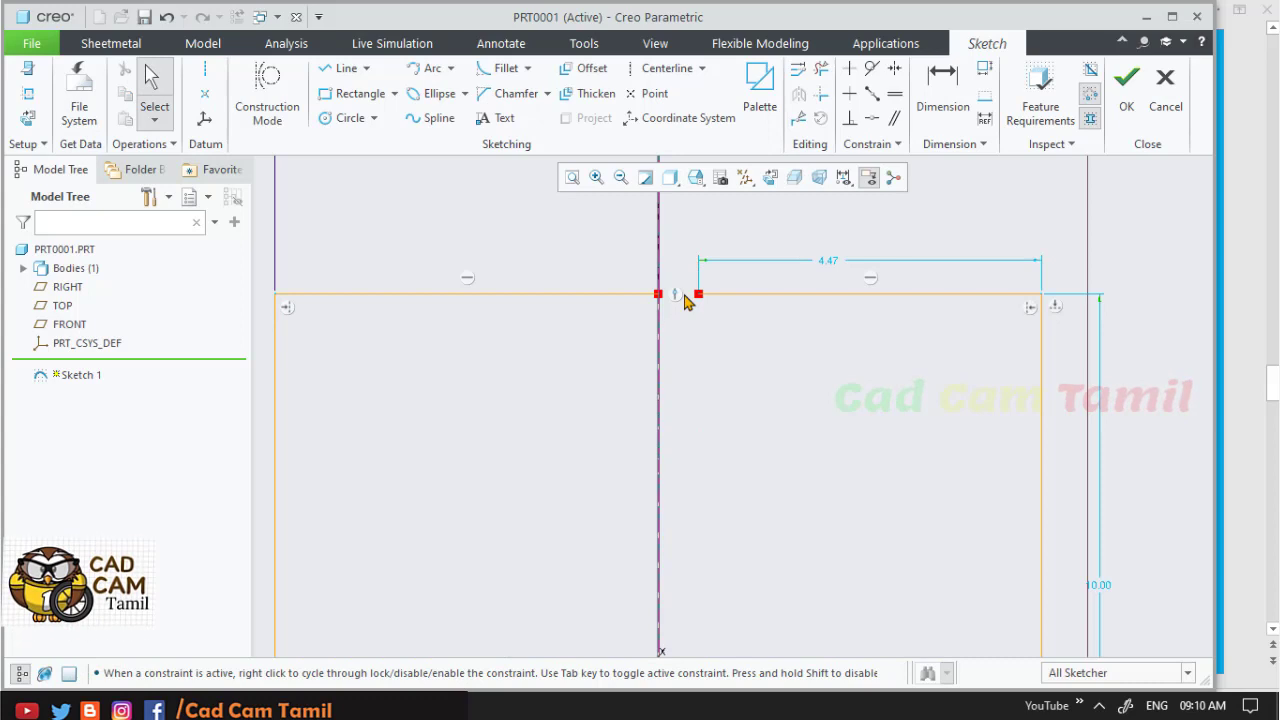
- Dimension the gap in the upper edge from the vertical centerline and set it to 0.15 mm
click(945, 92)
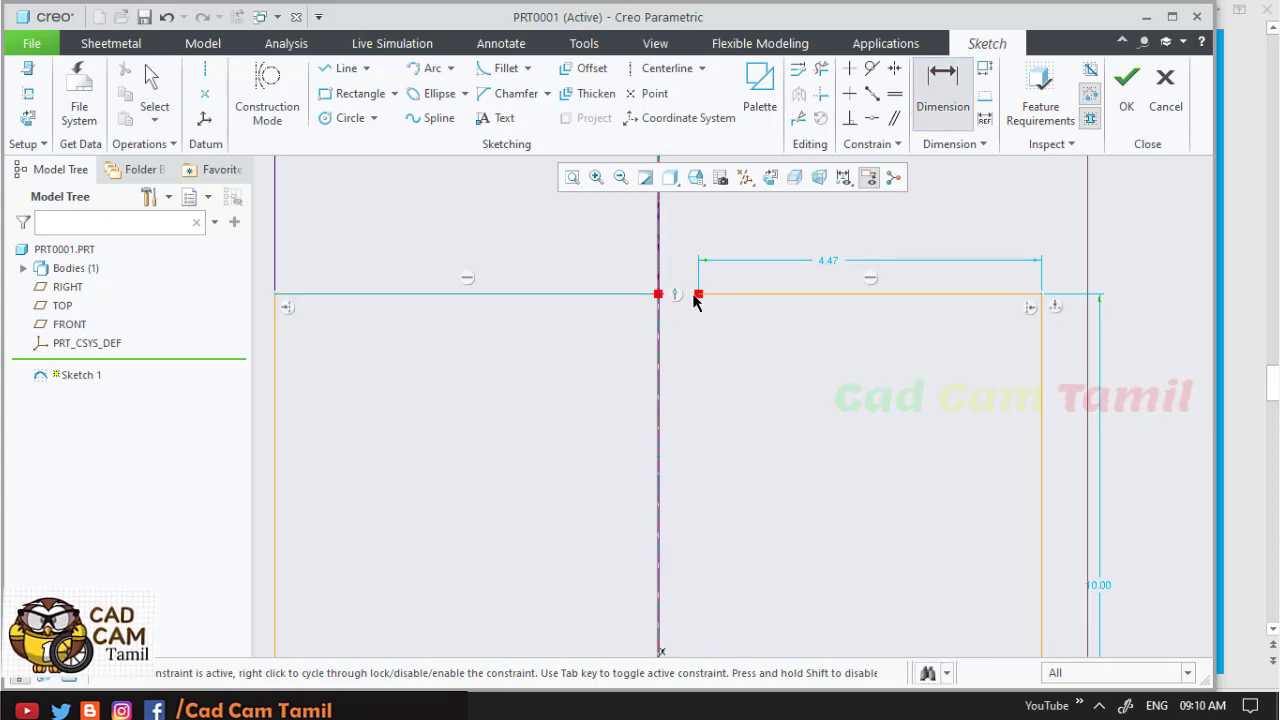
click(698, 296)
middle_click(685, 307)
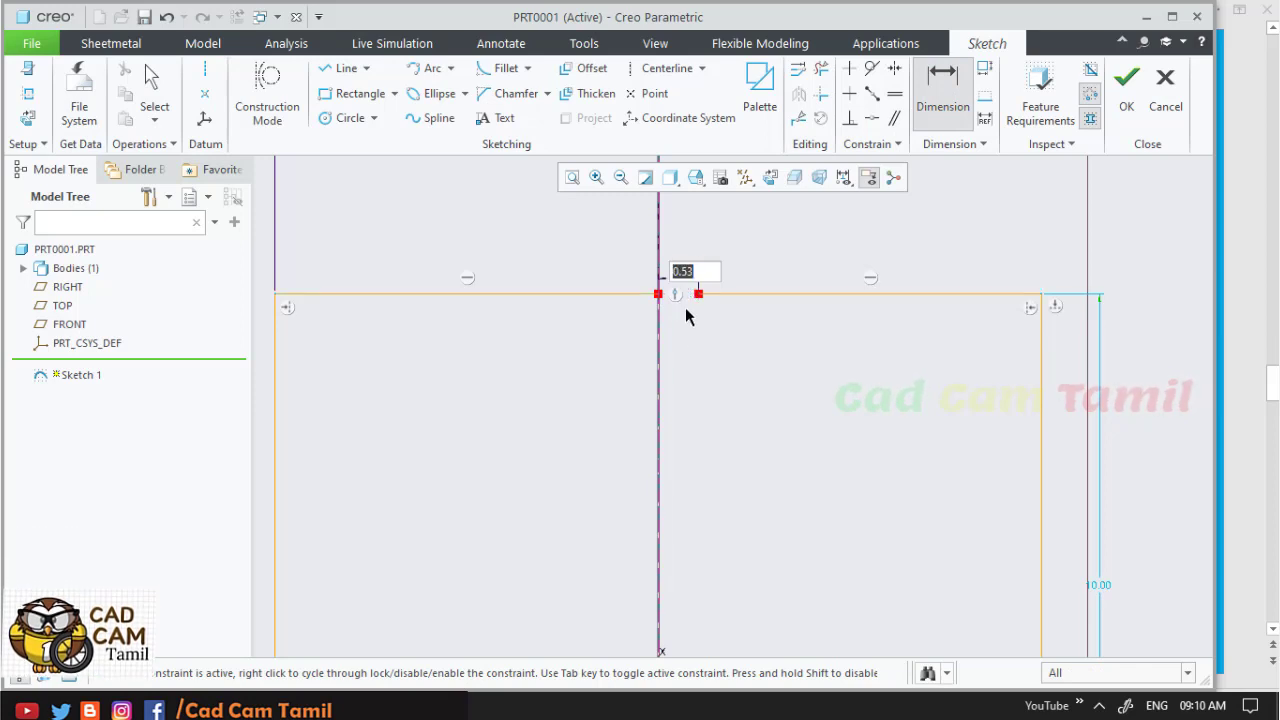
text(5)
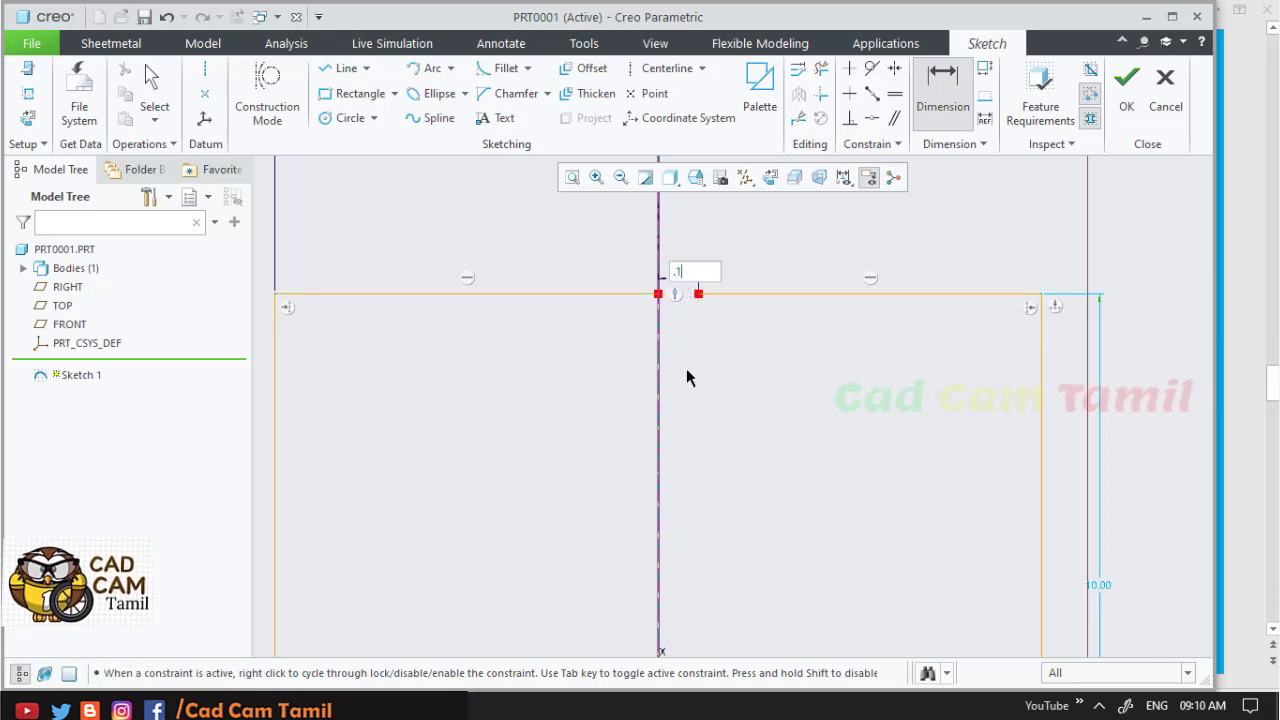
key(Return)
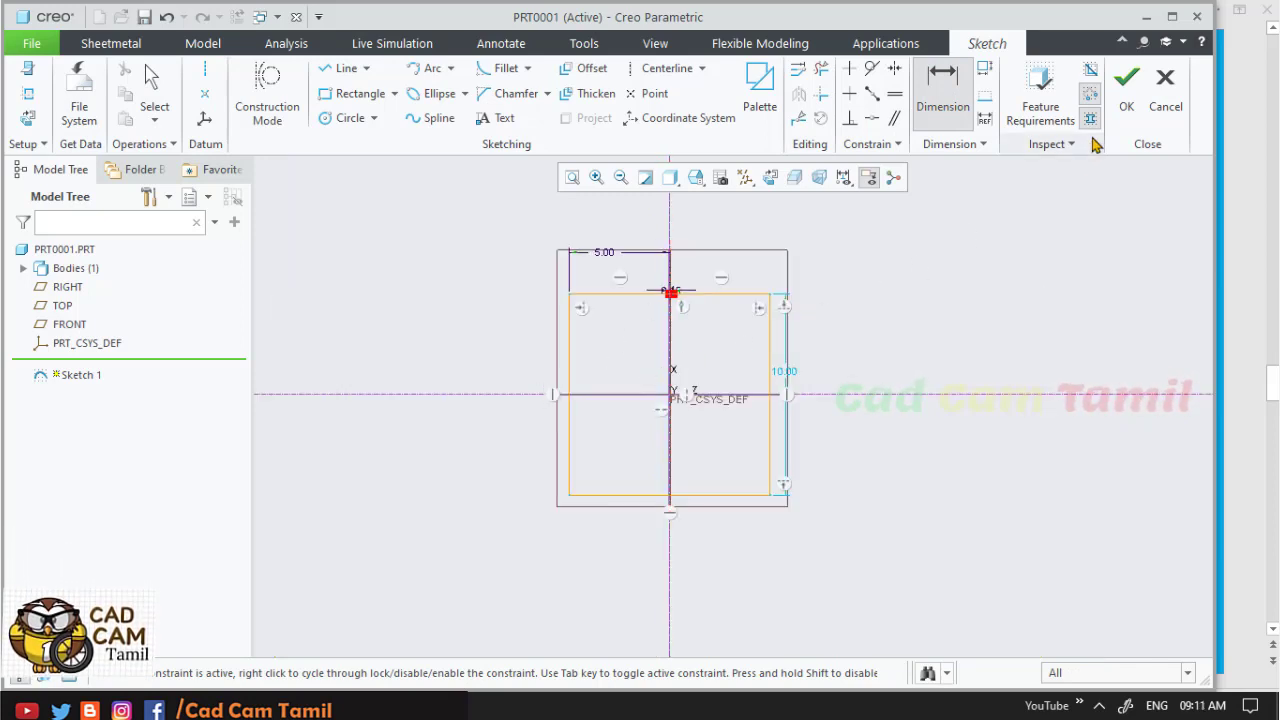
- Finish the sketch and extrude it as the first wall with a thickness of 0.1 mm, consulting the reference drawing
click(1127, 92)
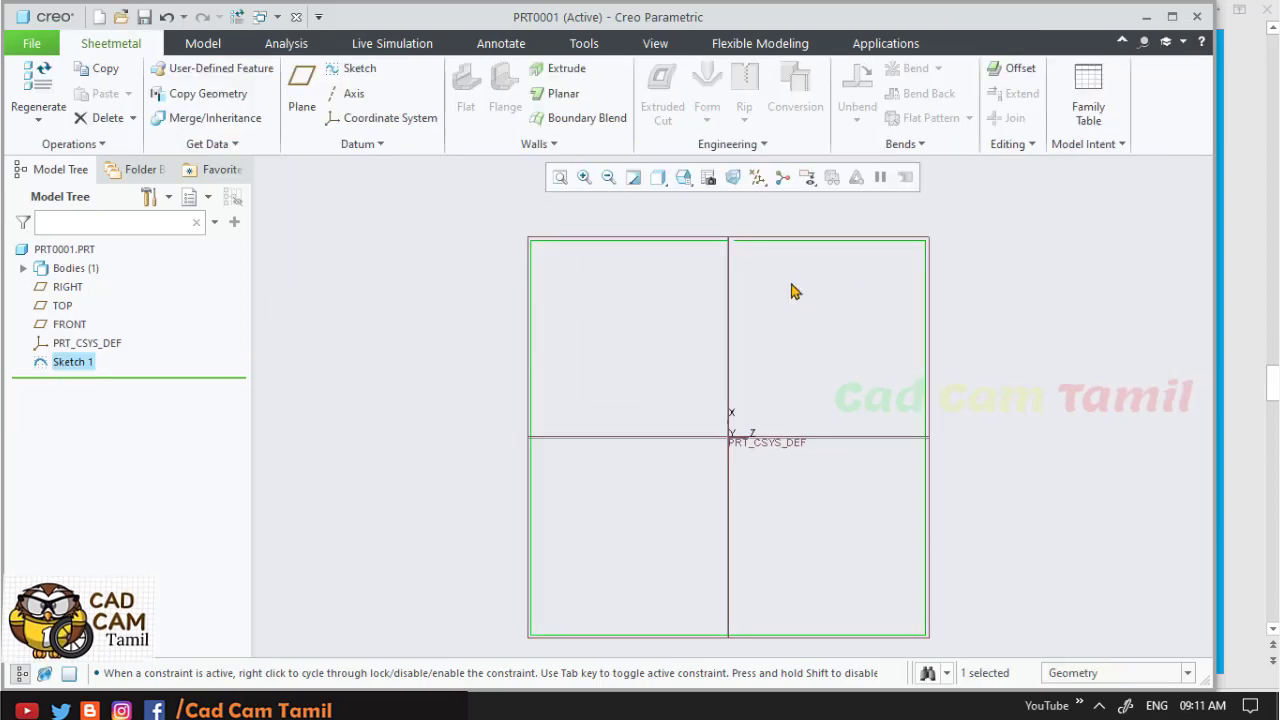
click(557, 72)
scroll(677, 368, up, 3)
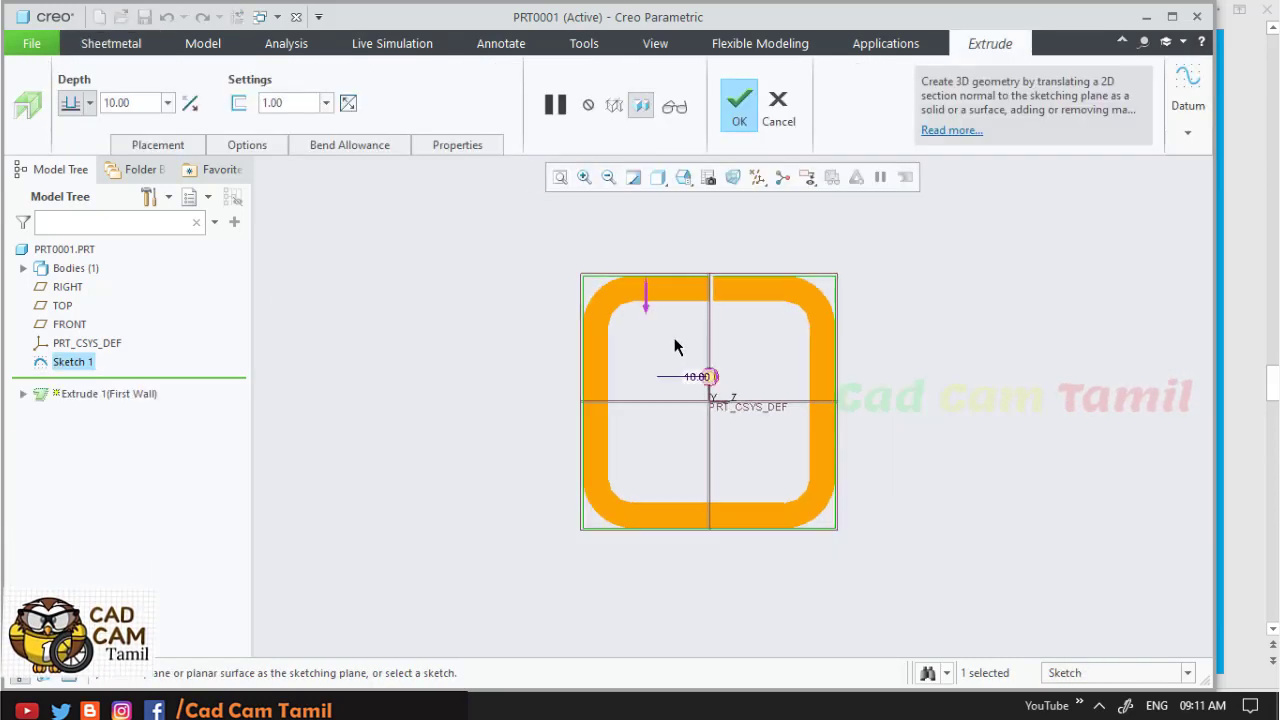
scroll(680, 302, down, 2)
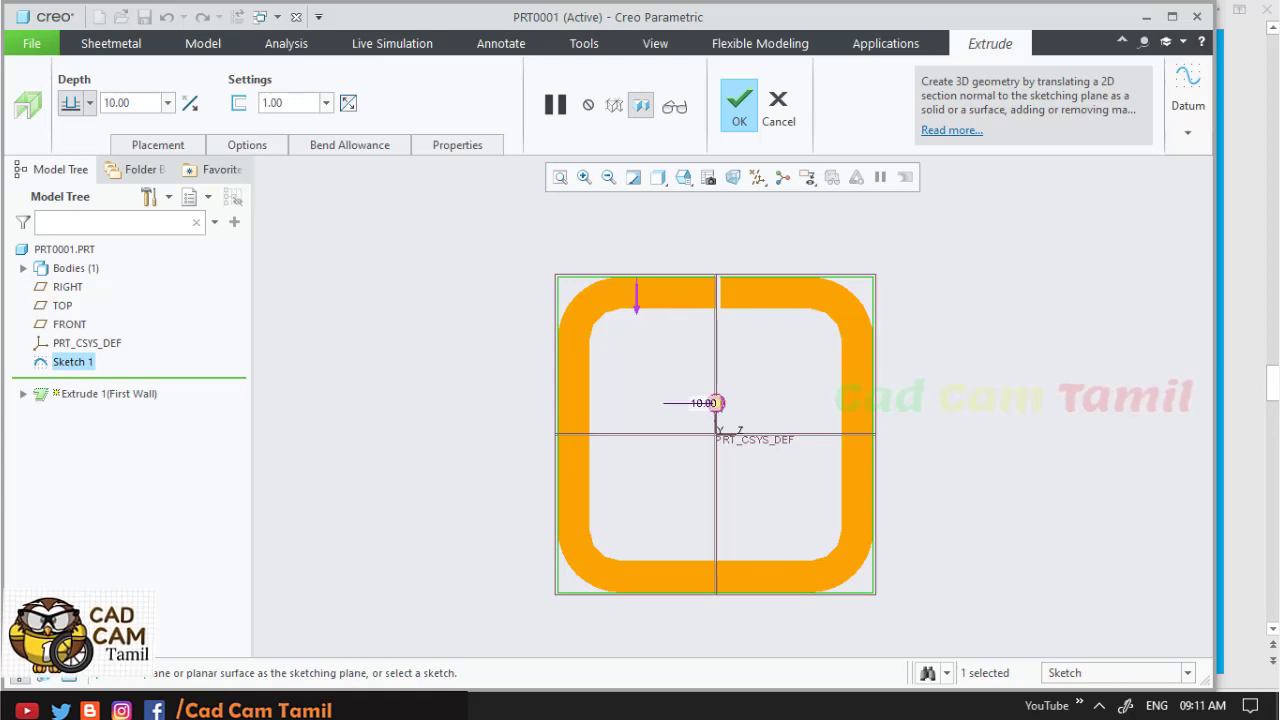
click(1260, 268)
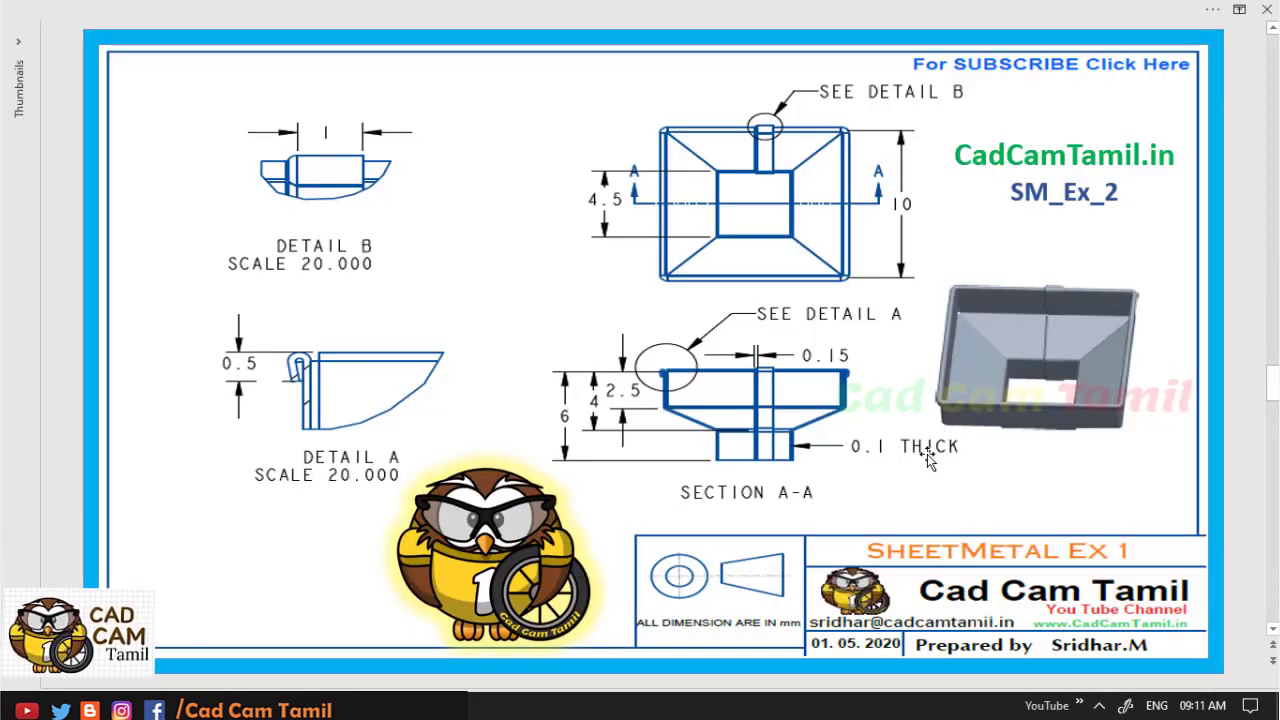
click(357, 635)
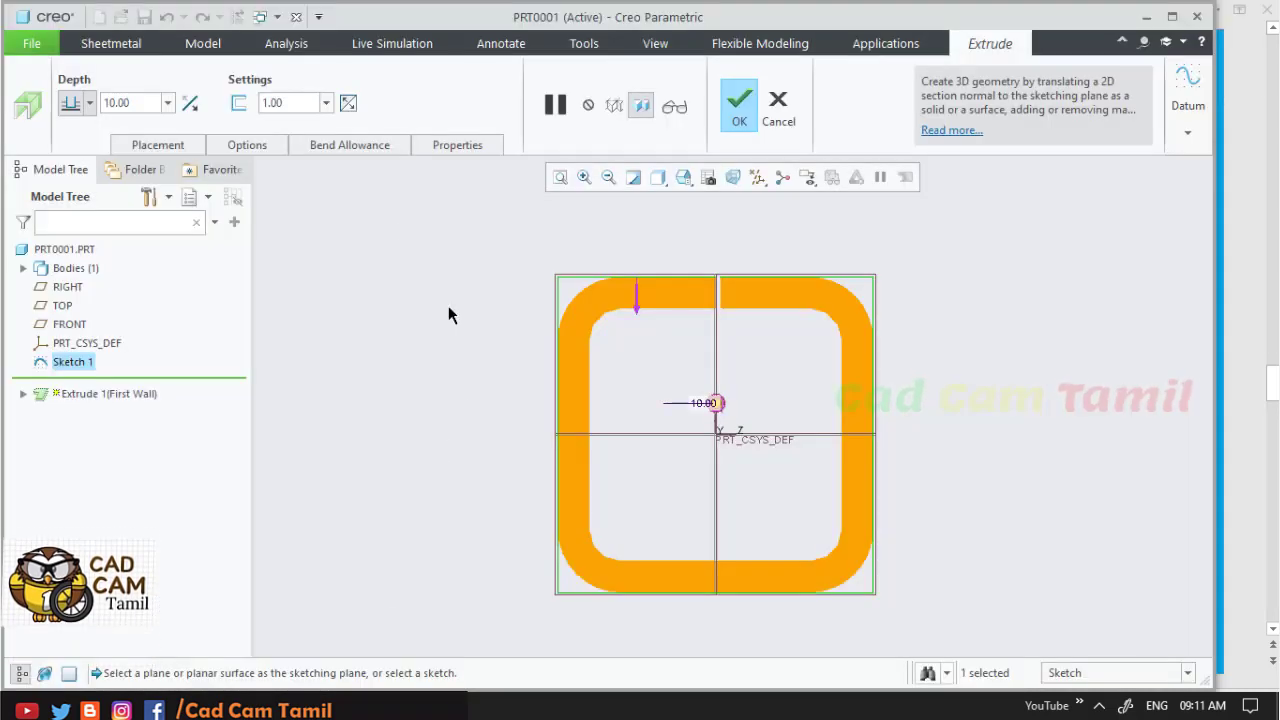
double_click(277, 102)
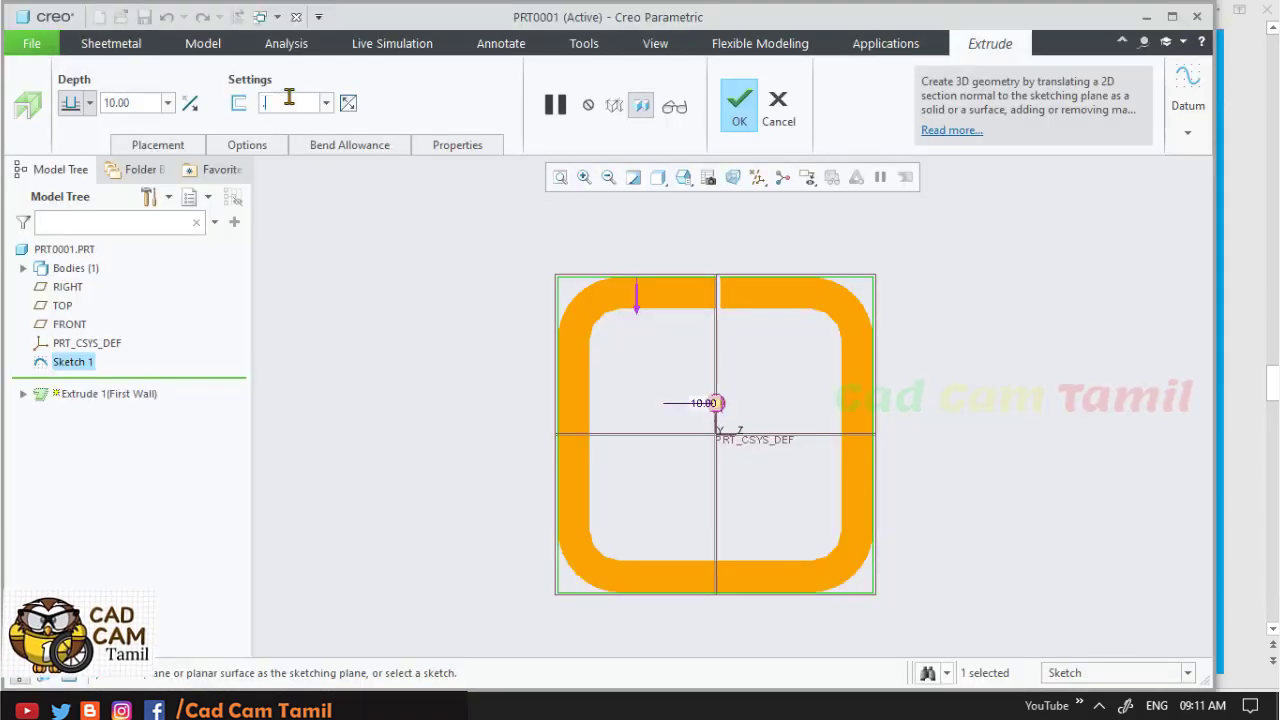
text(0.10)
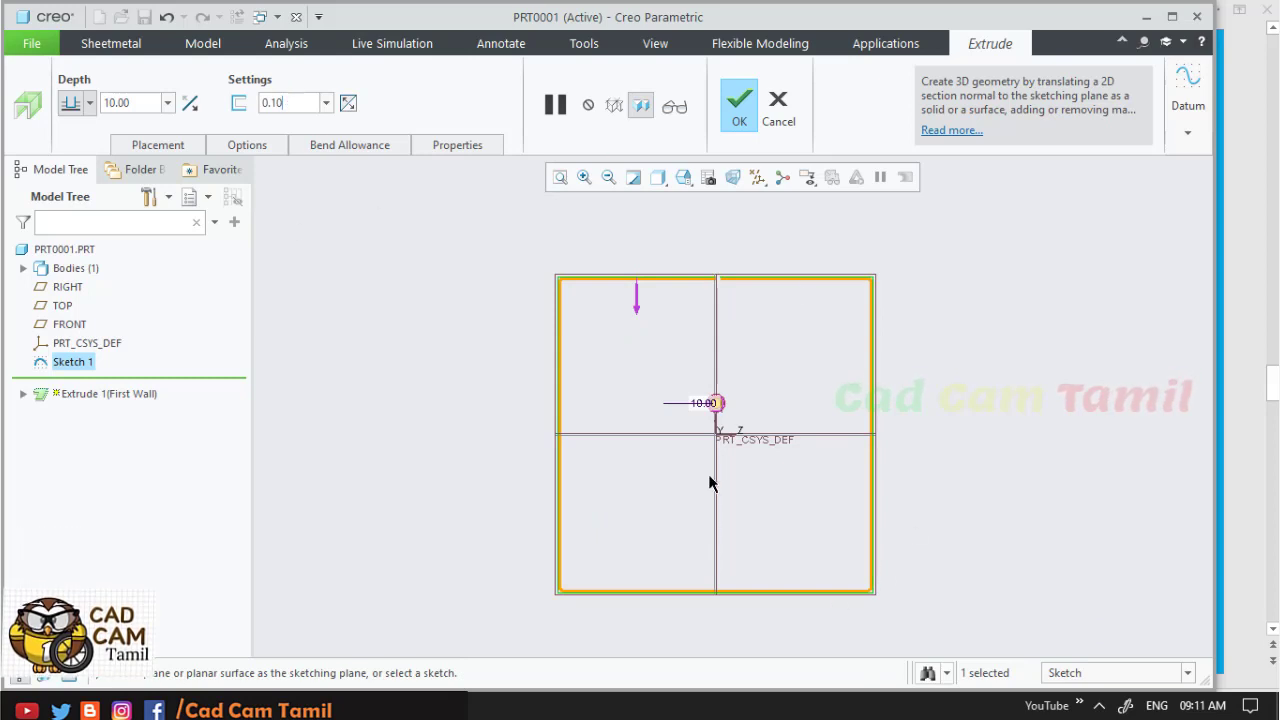
click(737, 110)
mouse_move(651, 414)
middle_down()
mouse_move(649, 357)
mouse_move(600, 378)
mouse_move(637, 400)
middle_up()
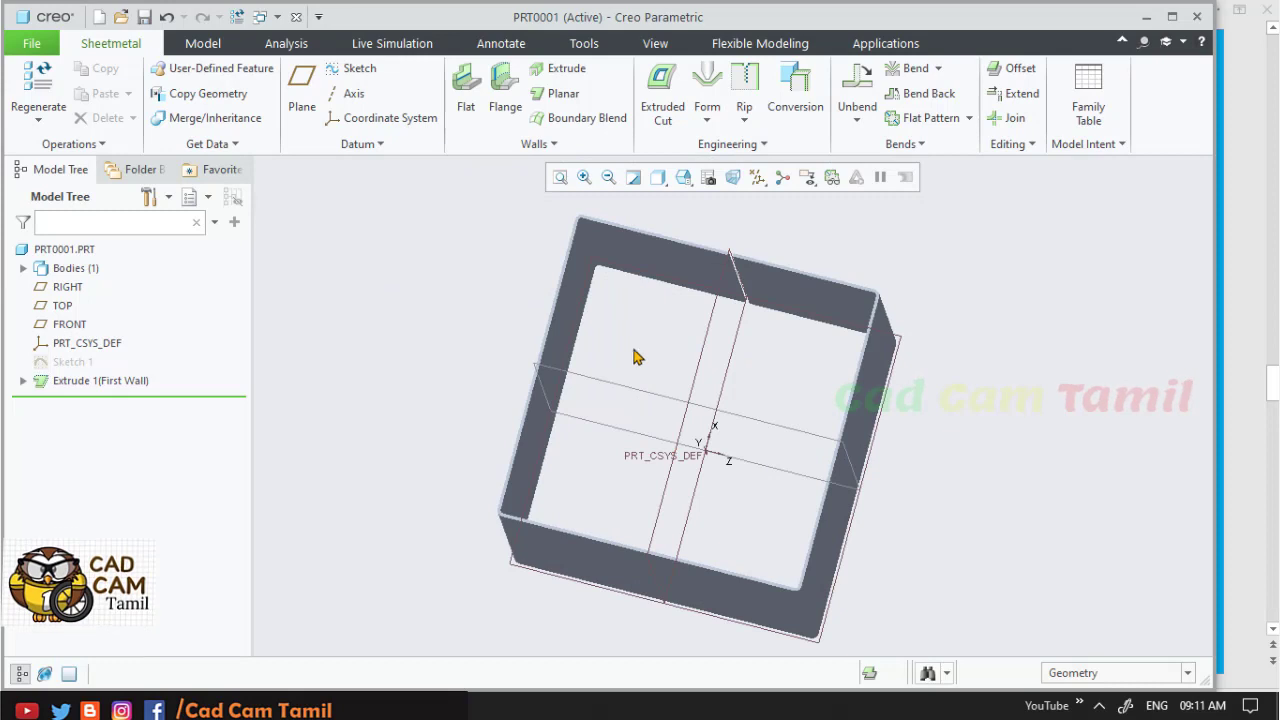
- Redefine the first wall's extrusion with a depth of 2.5 mm and reverse its direction
click(135, 382)
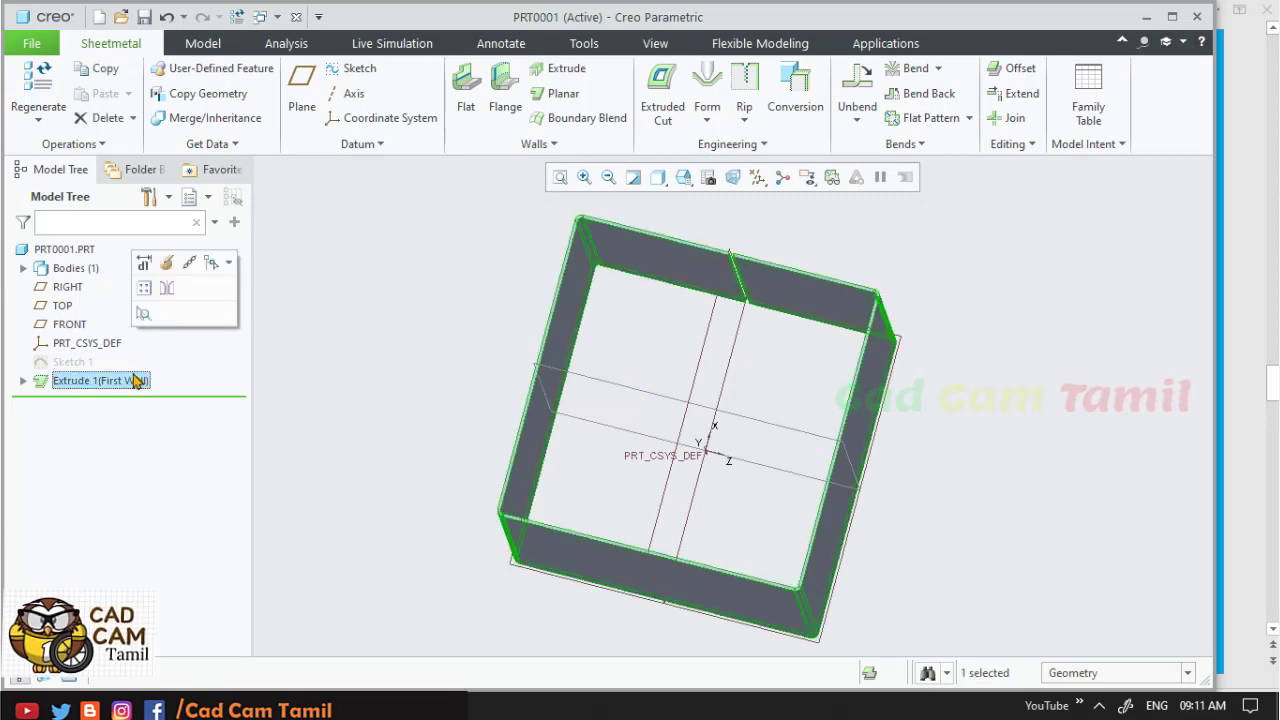
click(167, 286)
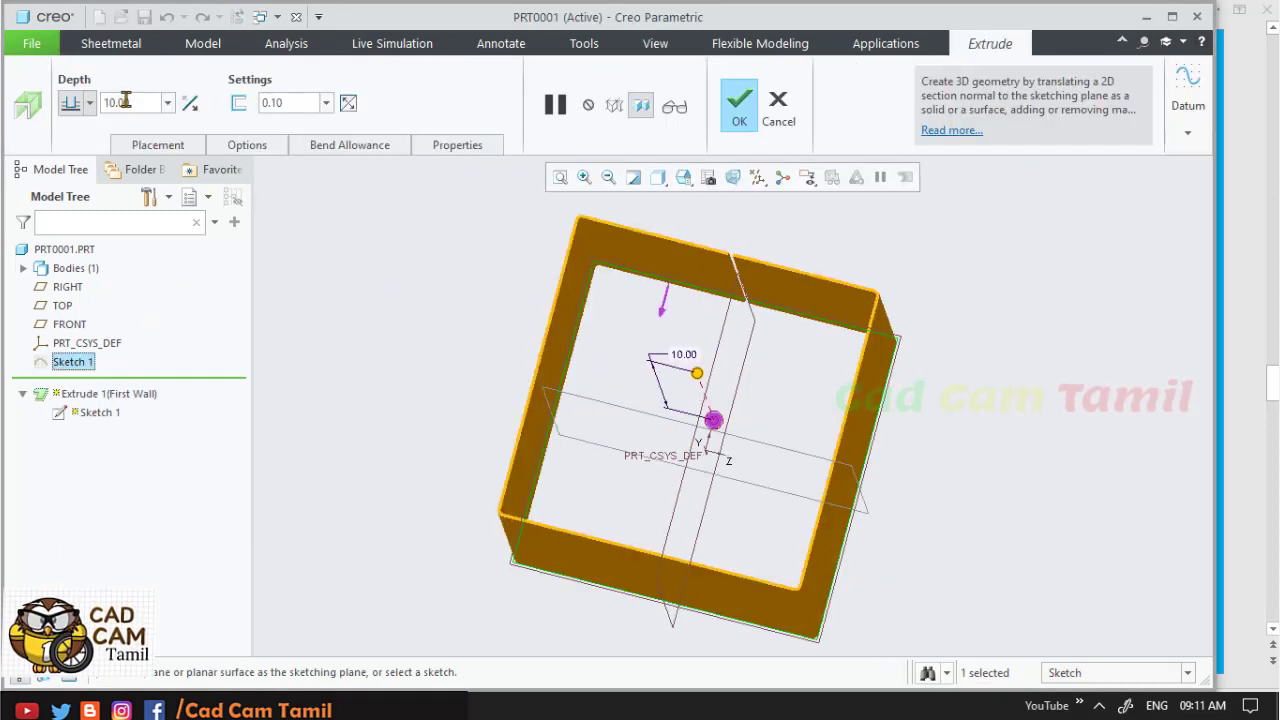
text(2.5)
key(Return)
middle_drag(880, 380, 898, 346)
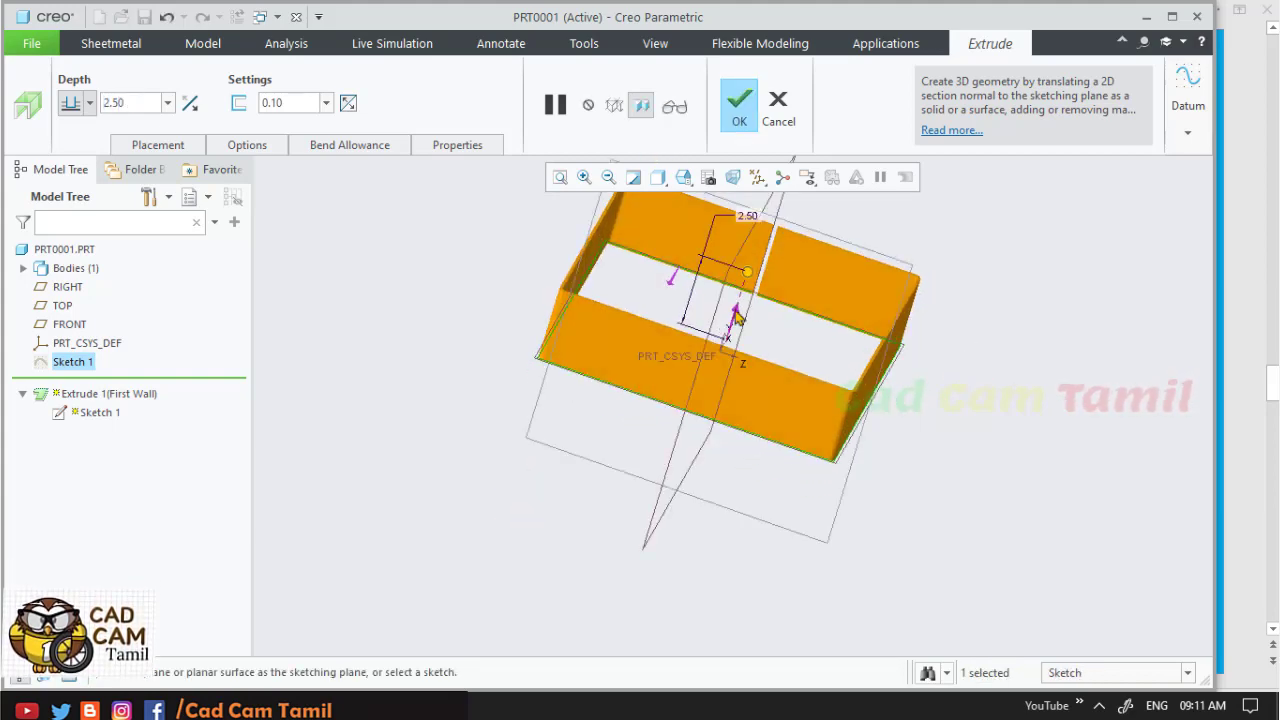
click(736, 316)
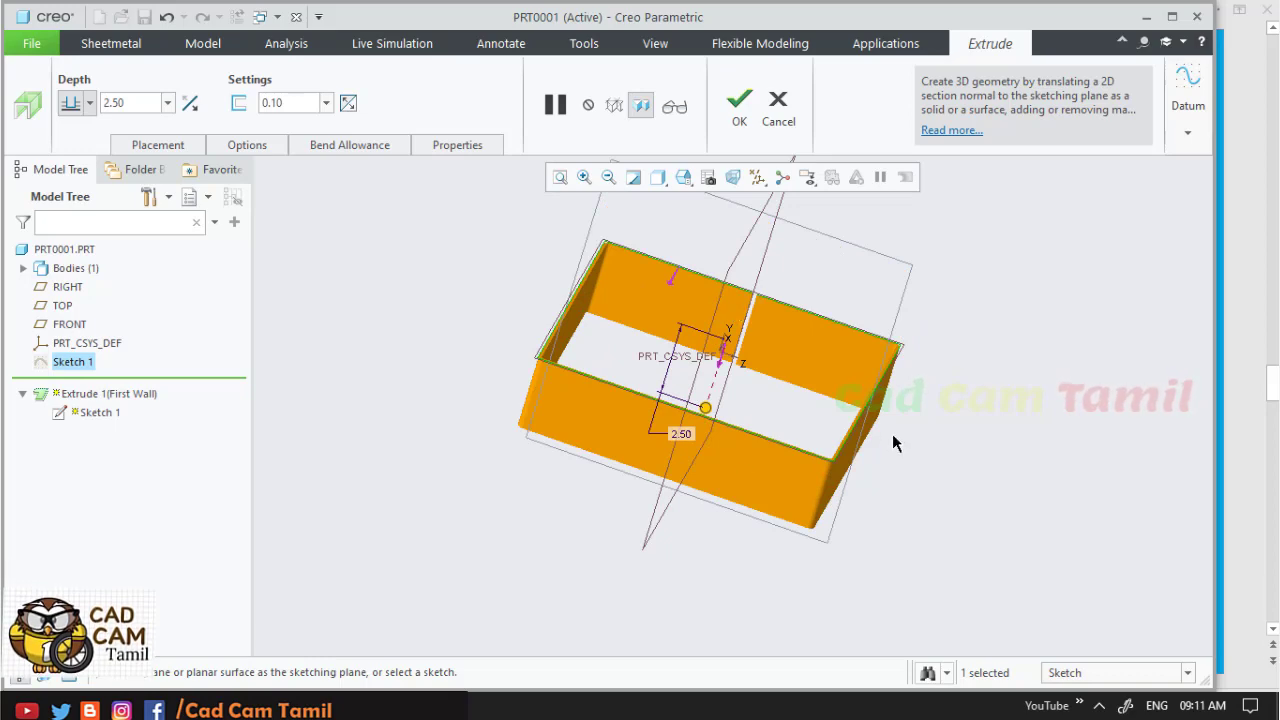
click(740, 105)
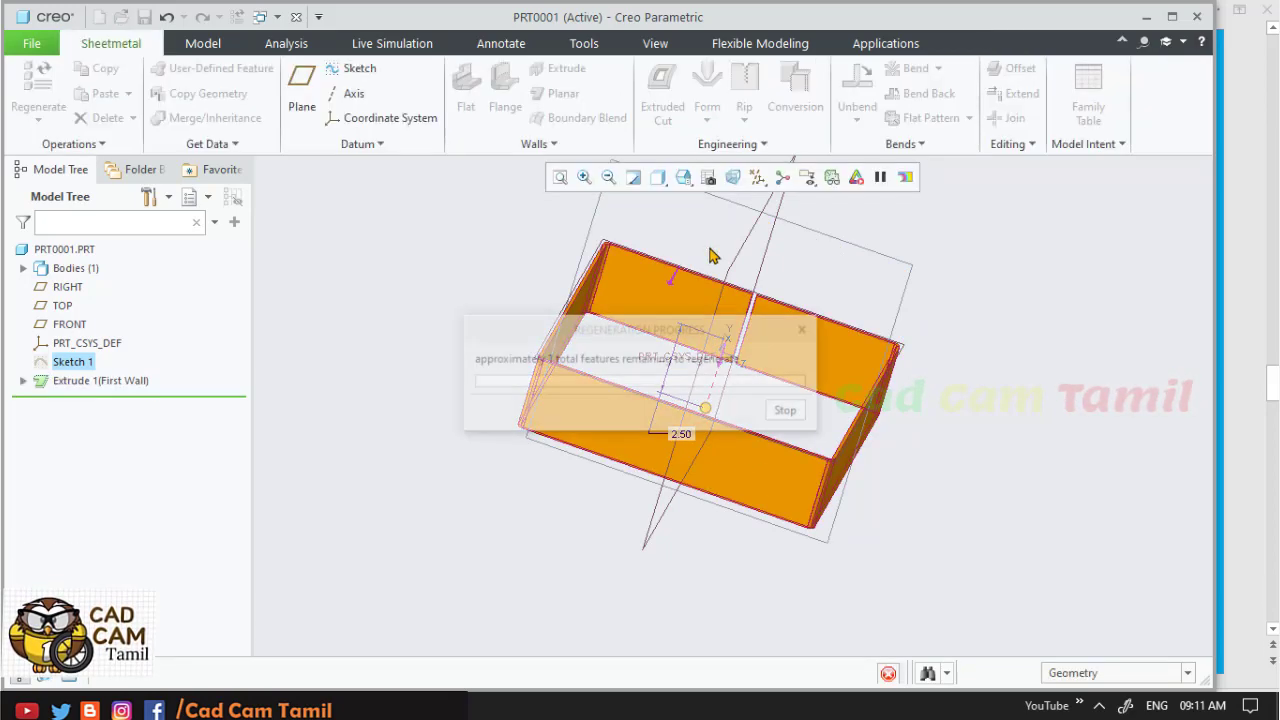
middle_drag(647, 495, 643, 509)
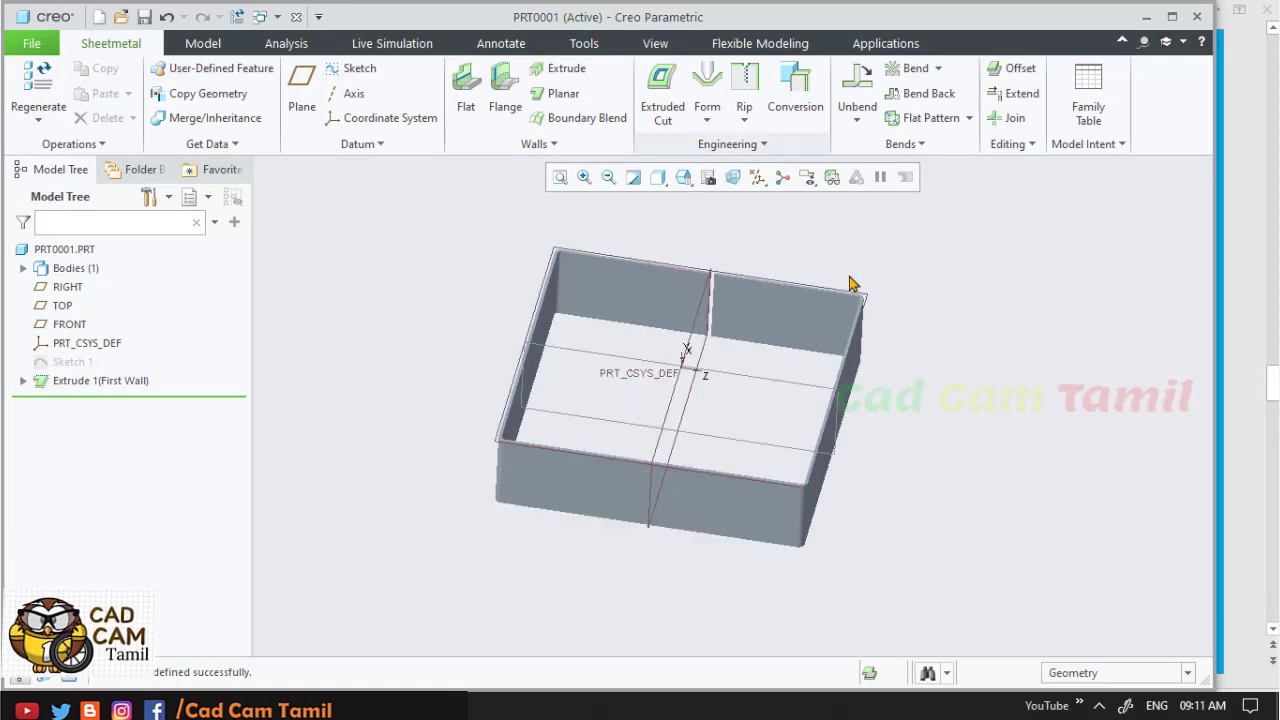
- Consult the reference drawing and start an I-shaped flange along the whole chain of edges on the box's side away from the TOP plane
key(alt+Tab)
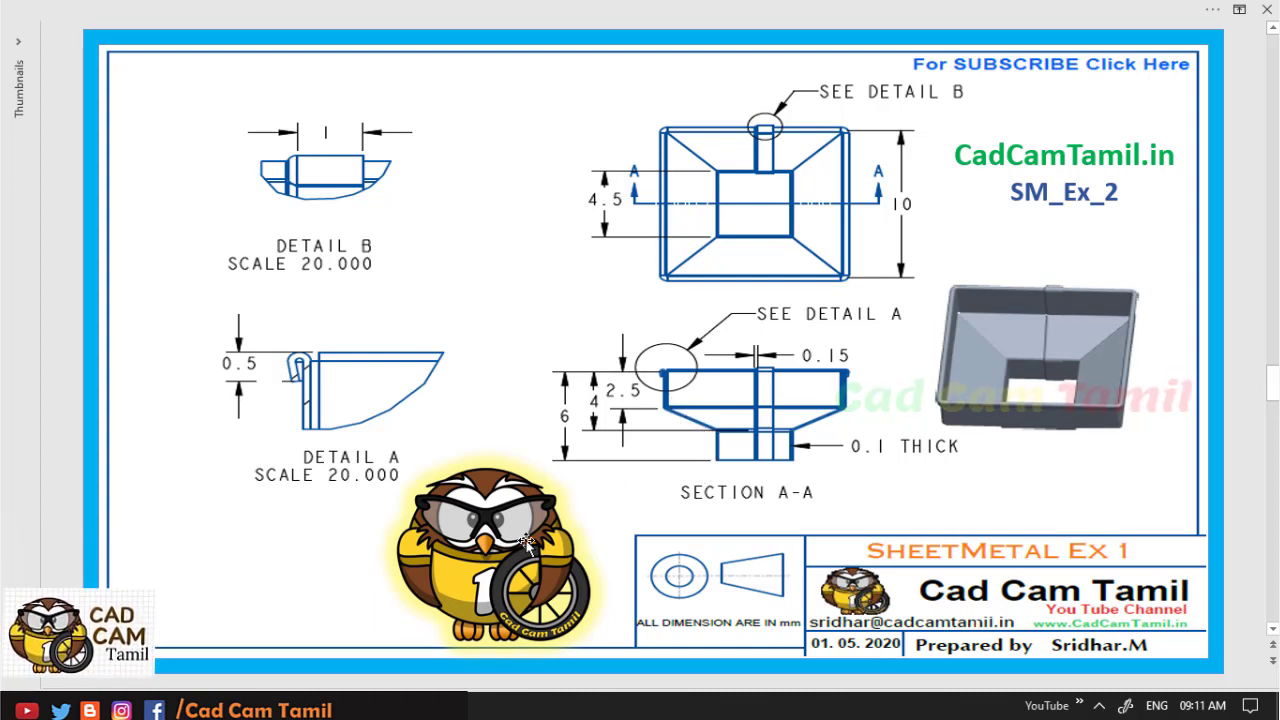
mouse_move(291, 705)
click(437, 630)
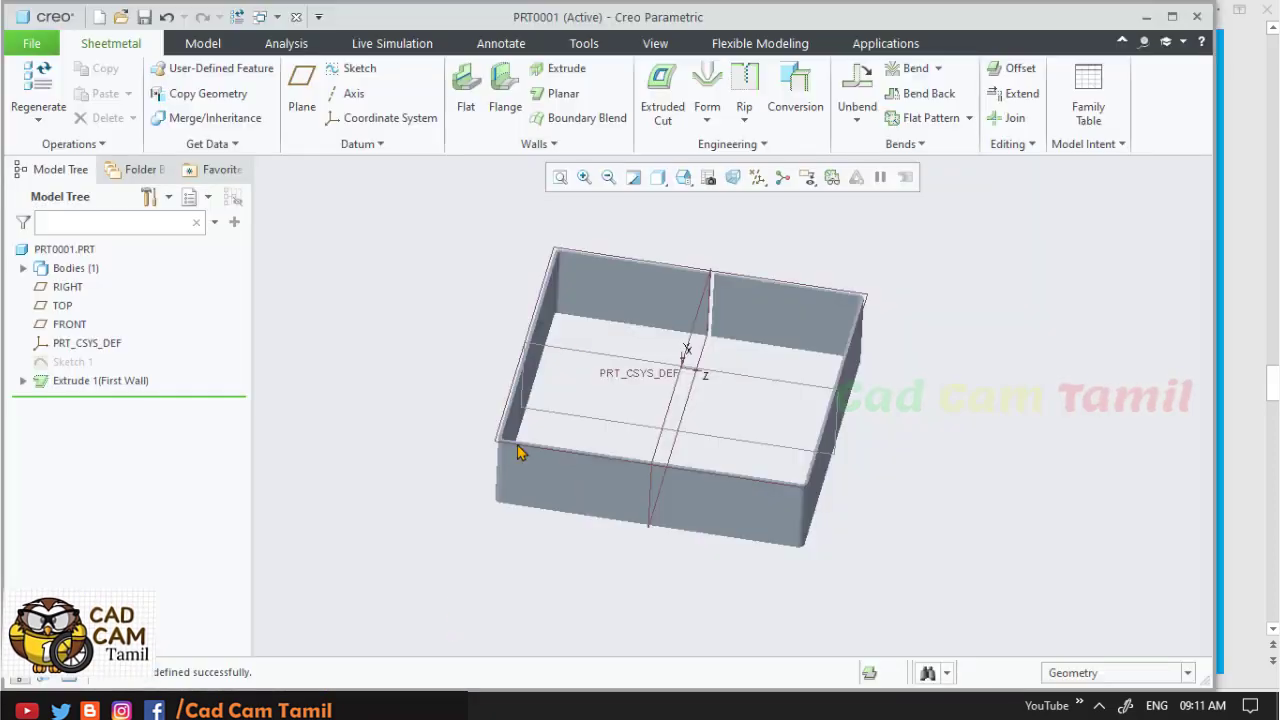
click(508, 90)
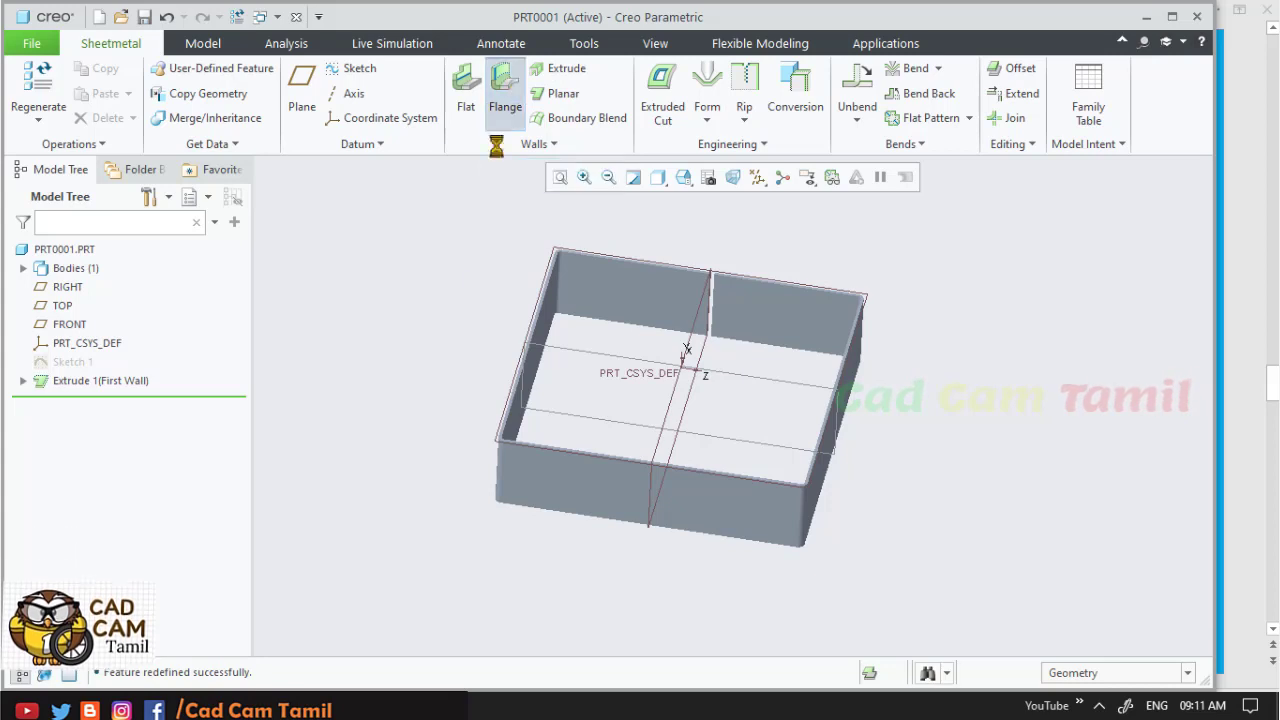
click(595, 318)
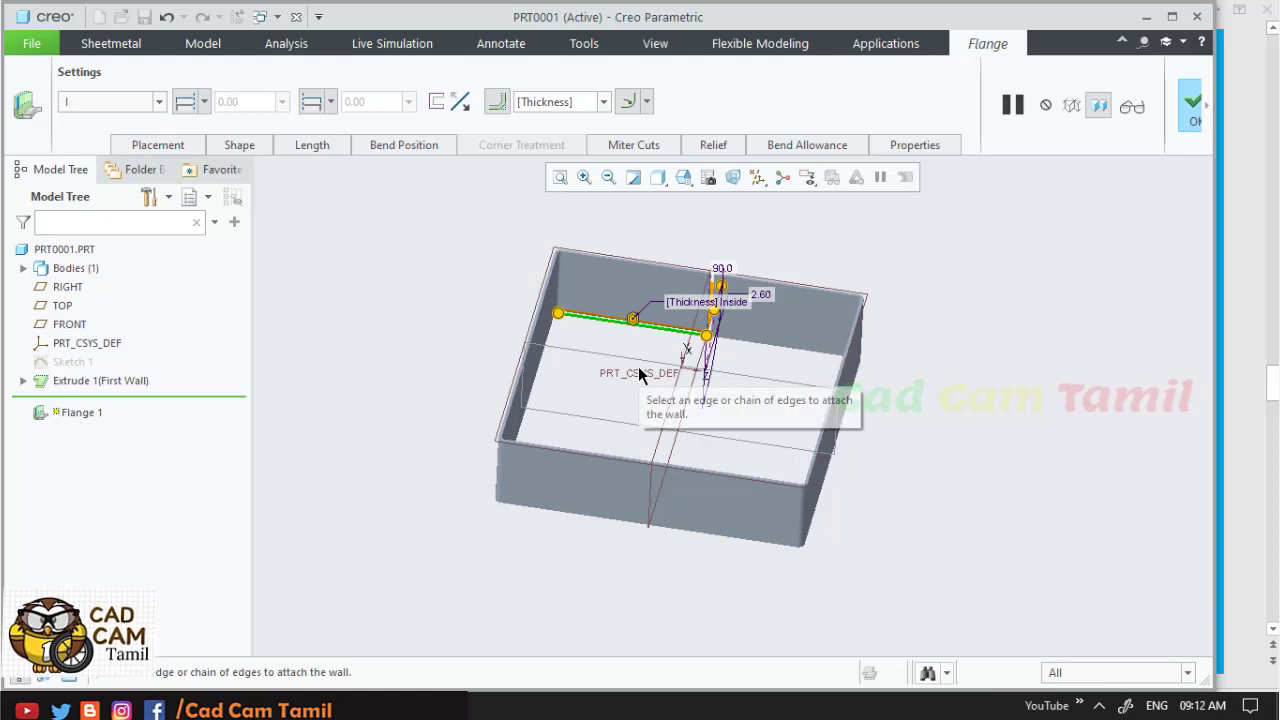
shift+click(780, 350)
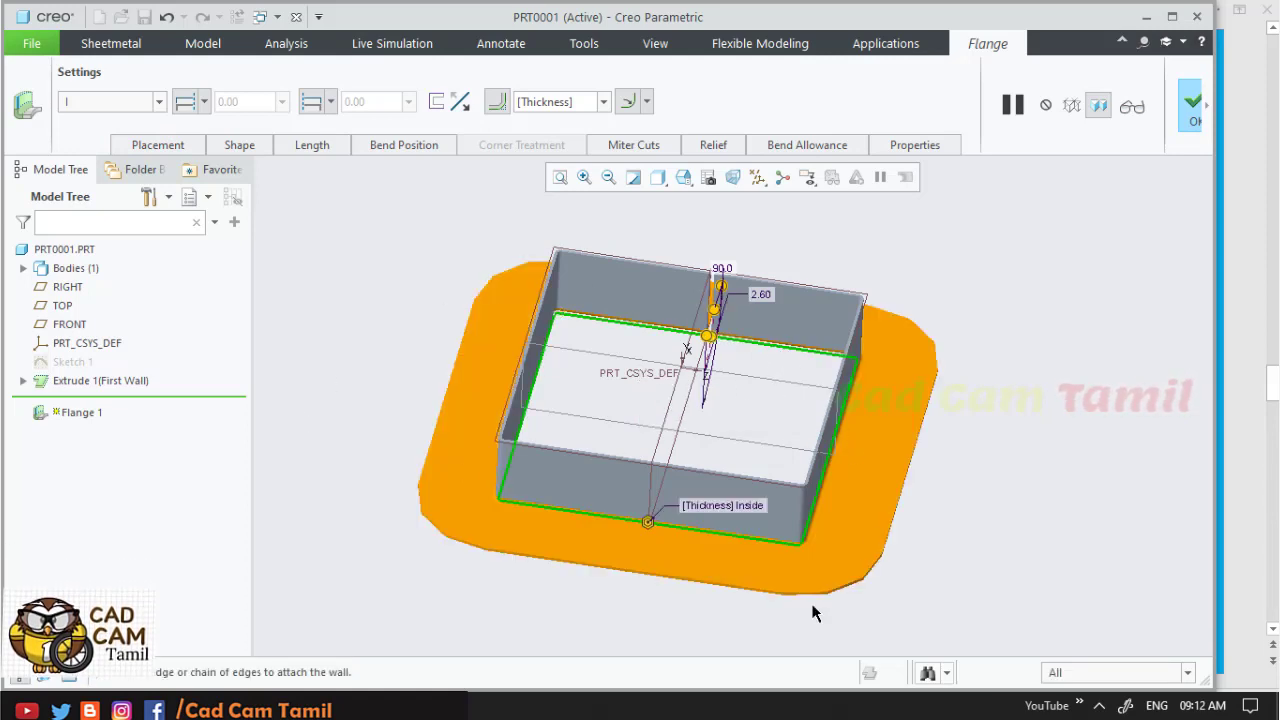
click(158, 102)
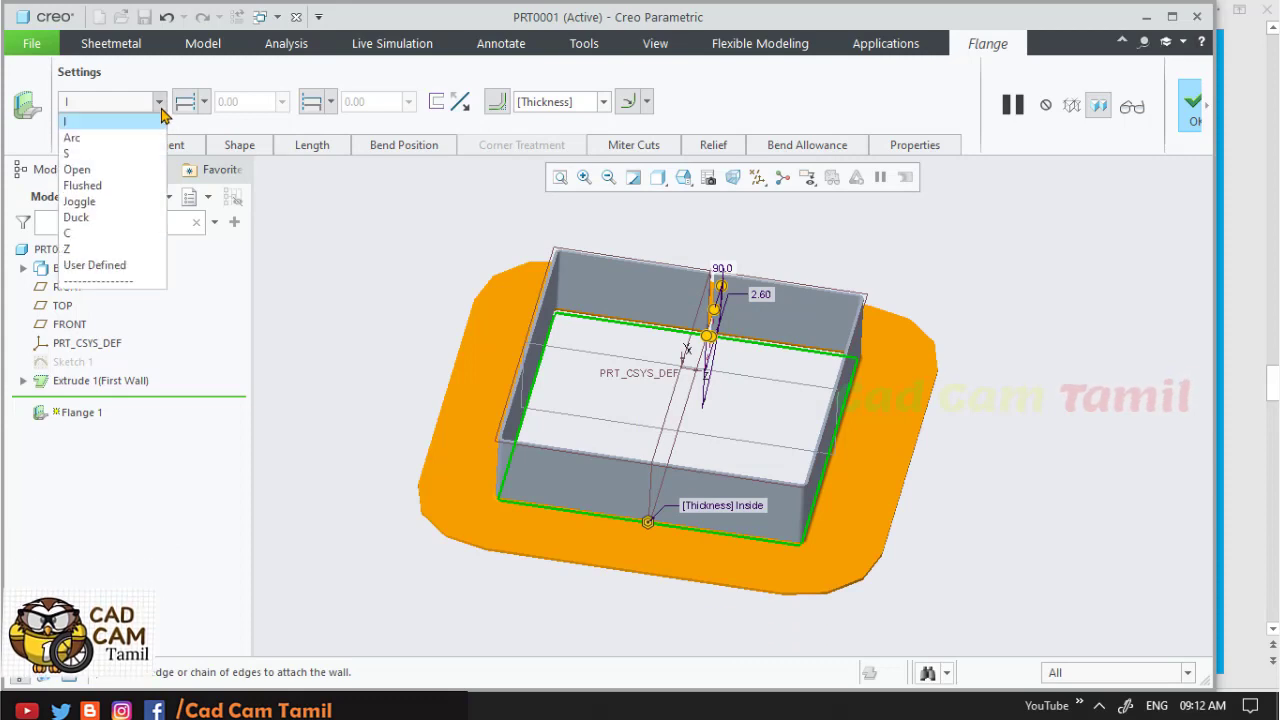
click(108, 122)
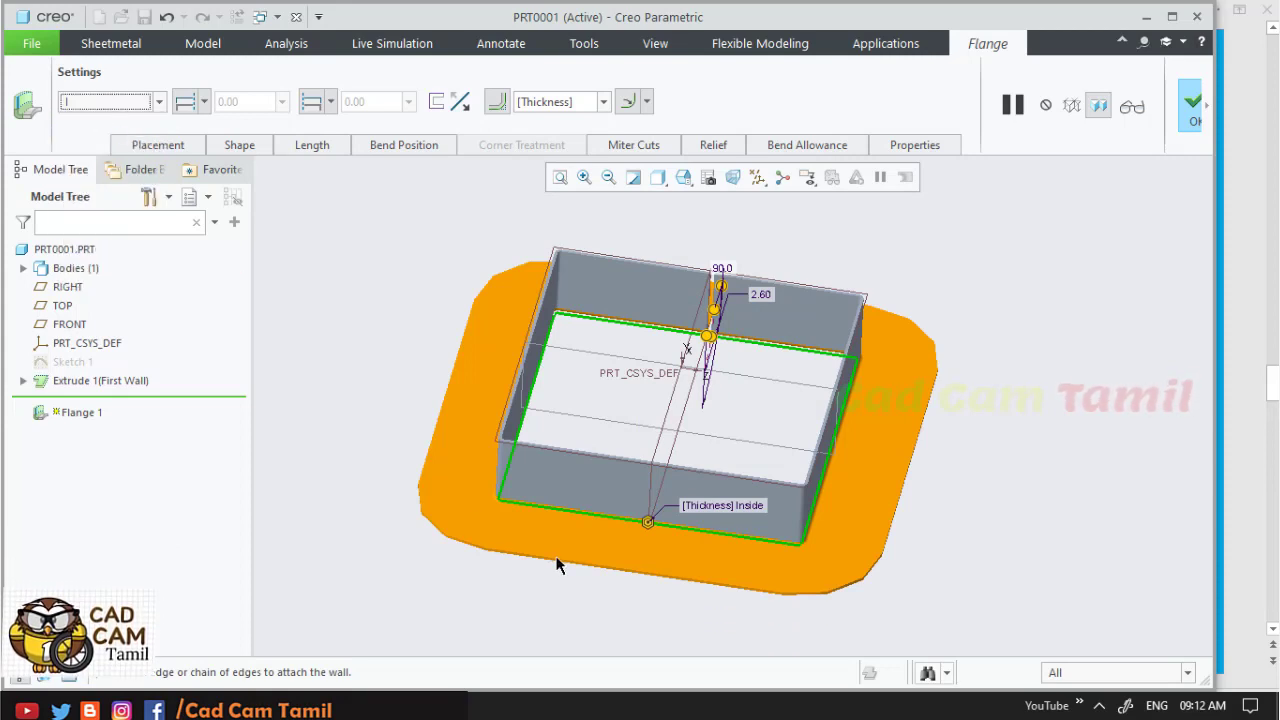
- Preview the flange's section and open its profile for sketching at the end of the wall, oriented parallel to the screen
click(240, 146)
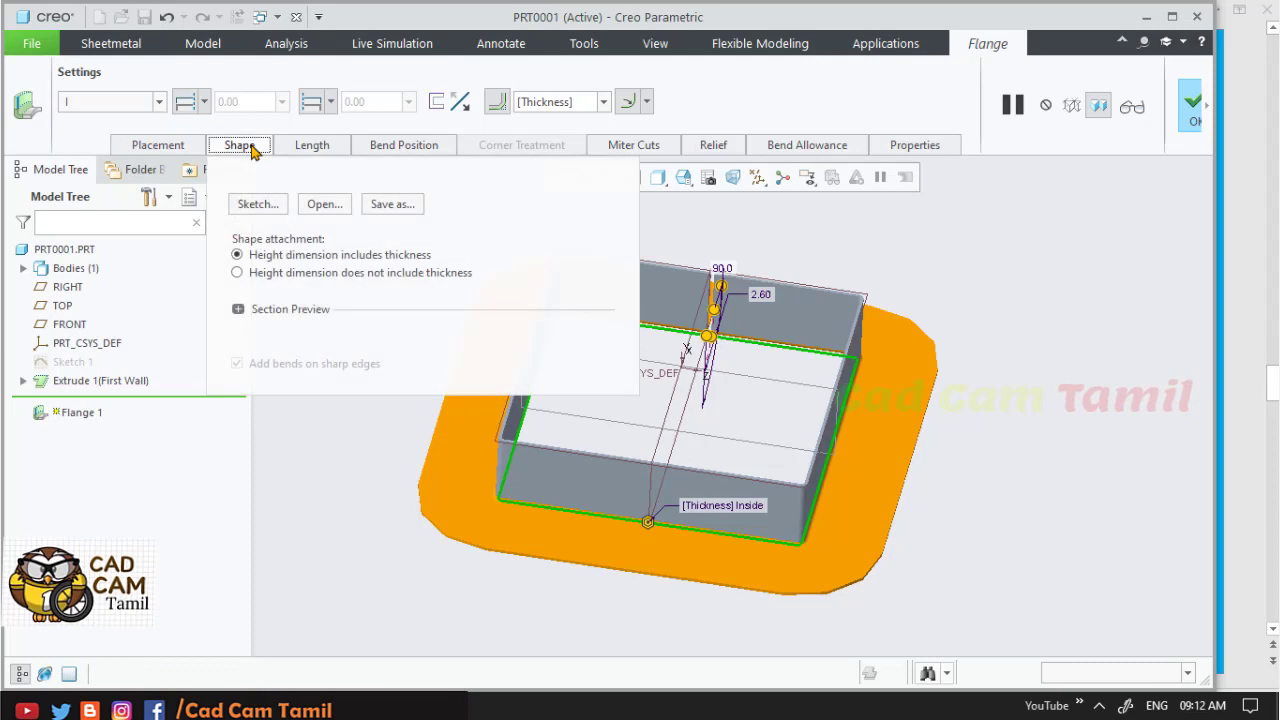
click(250, 311)
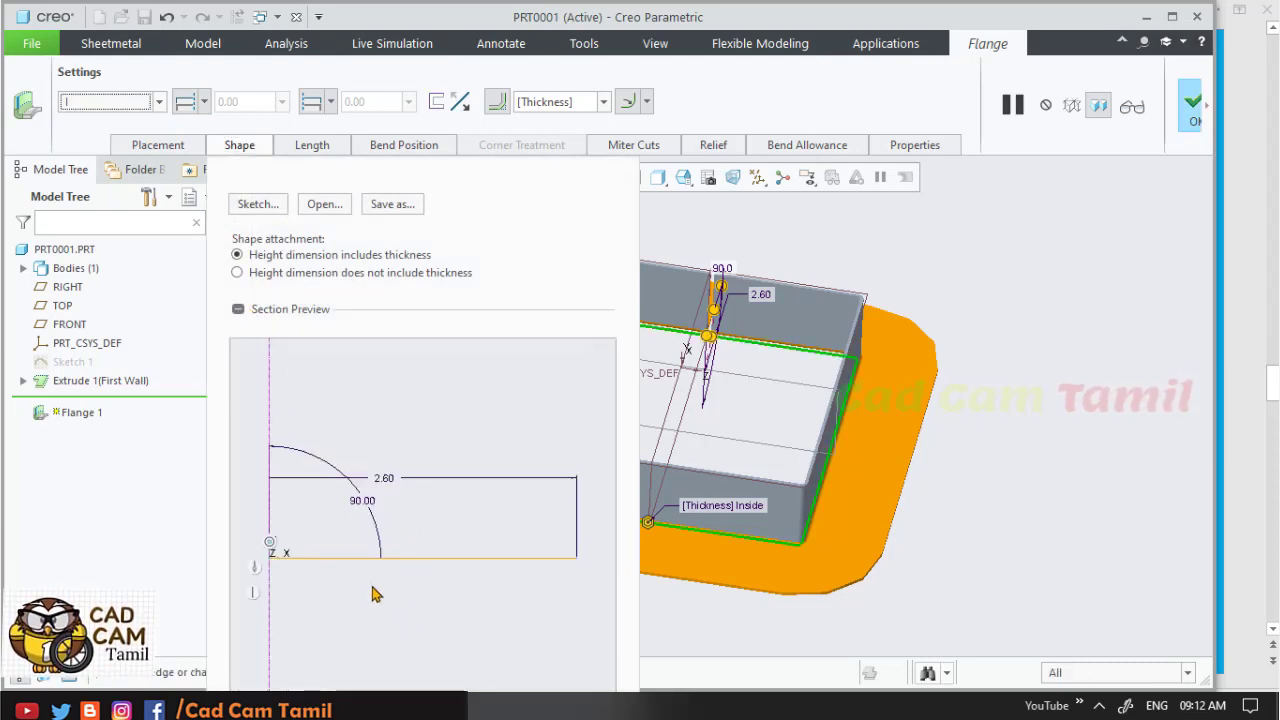
click(258, 204)
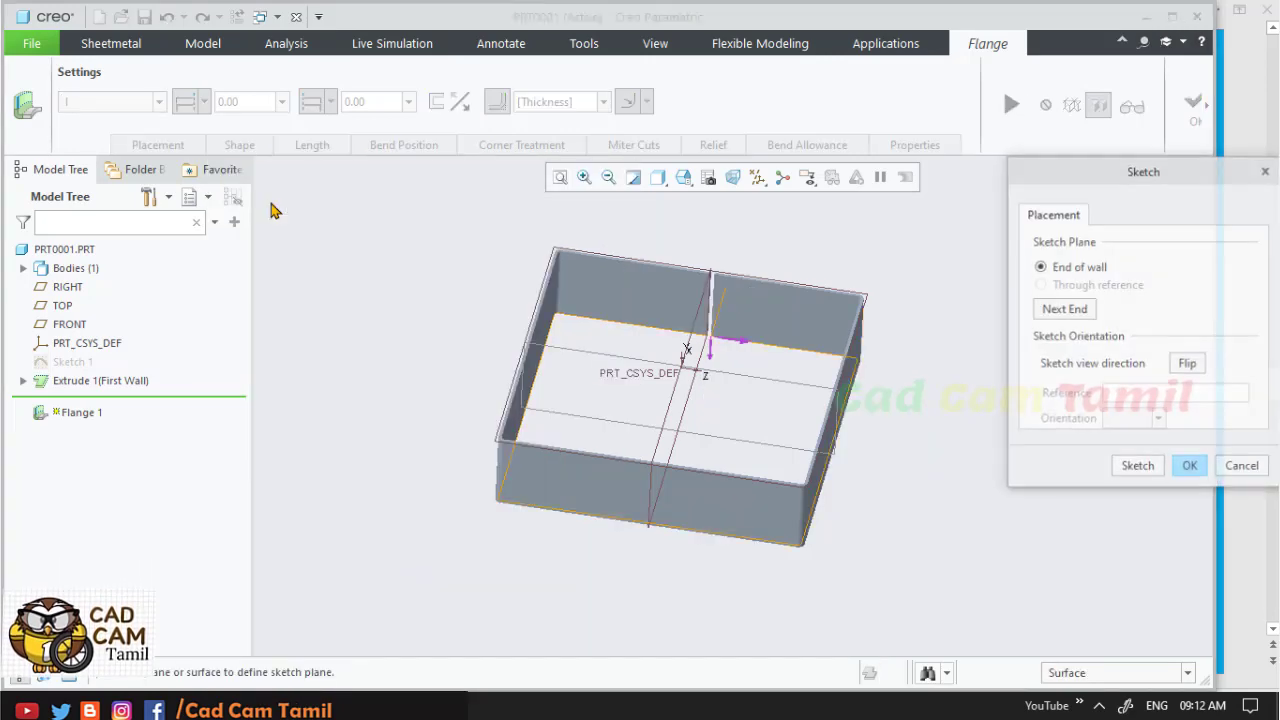
click(1137, 467)
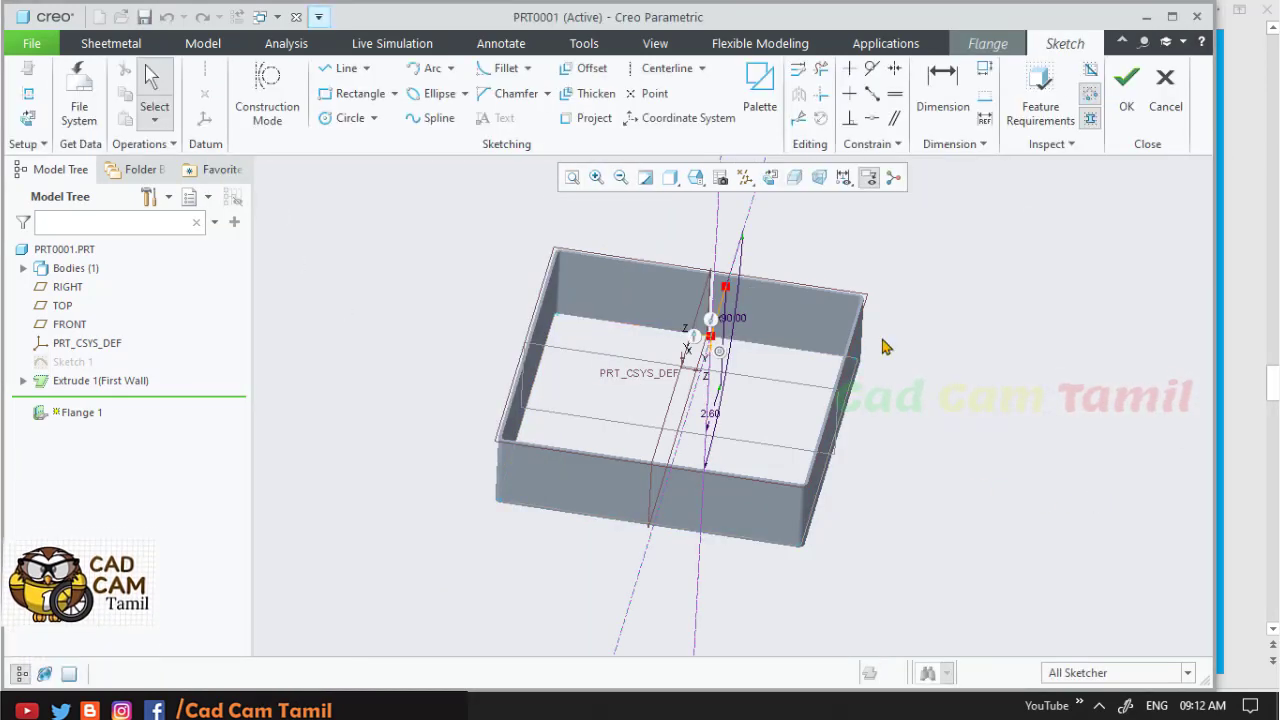
click(772, 178)
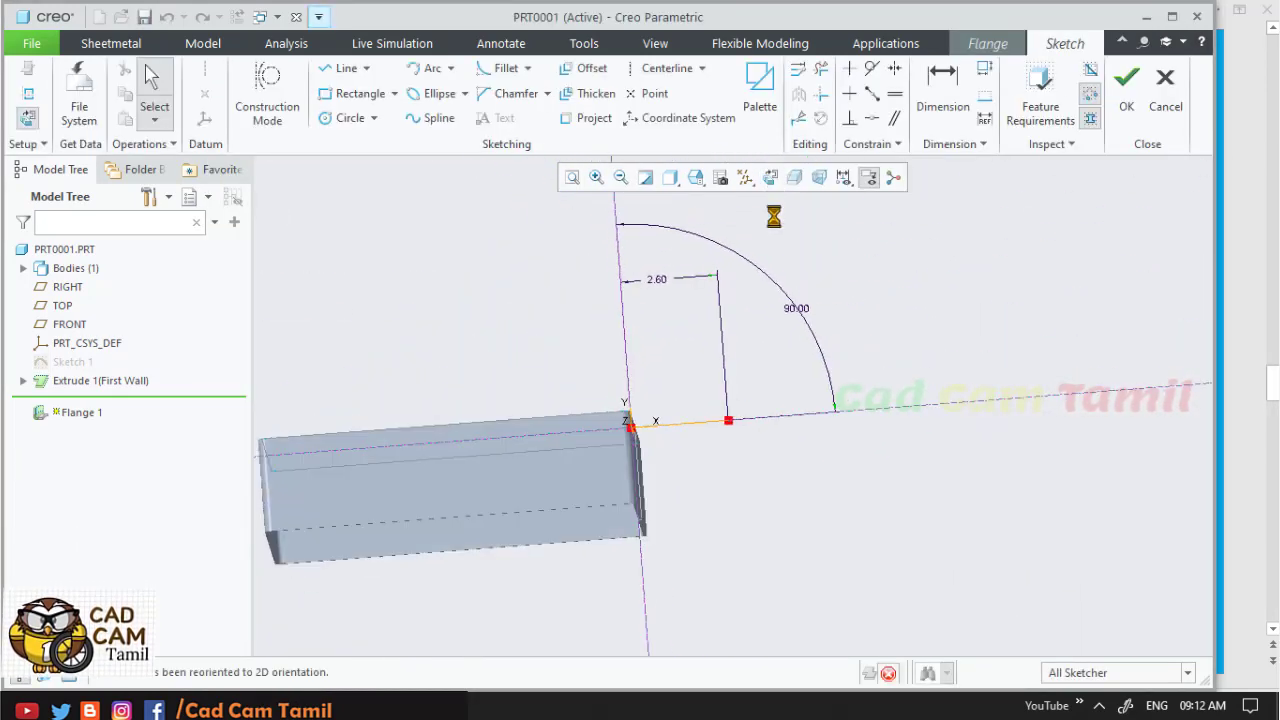
- Tilt the flange's profile line inward at a length of about 4.59 mm and delete its angle dimension
mouse_move(748, 486)
mouse_down()
mouse_move(731, 446)
mouse_move(629, 352)
mouse_up()
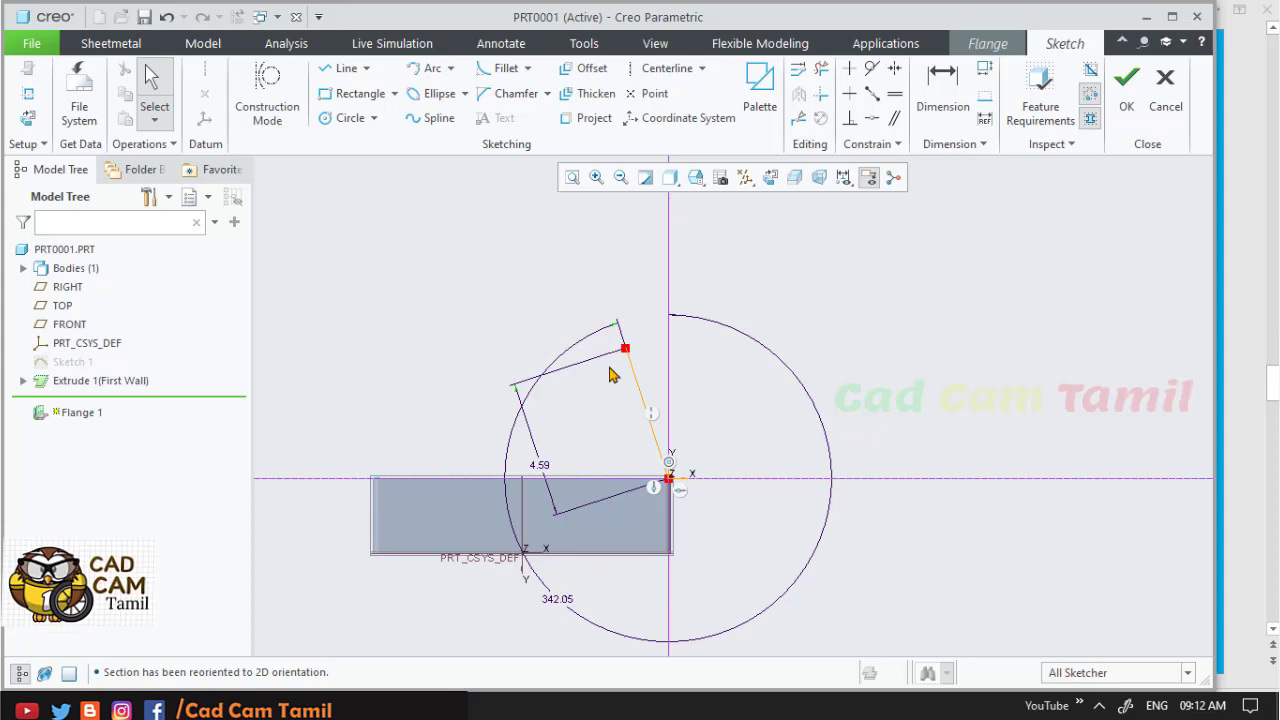
click(560, 605)
key(Delete)
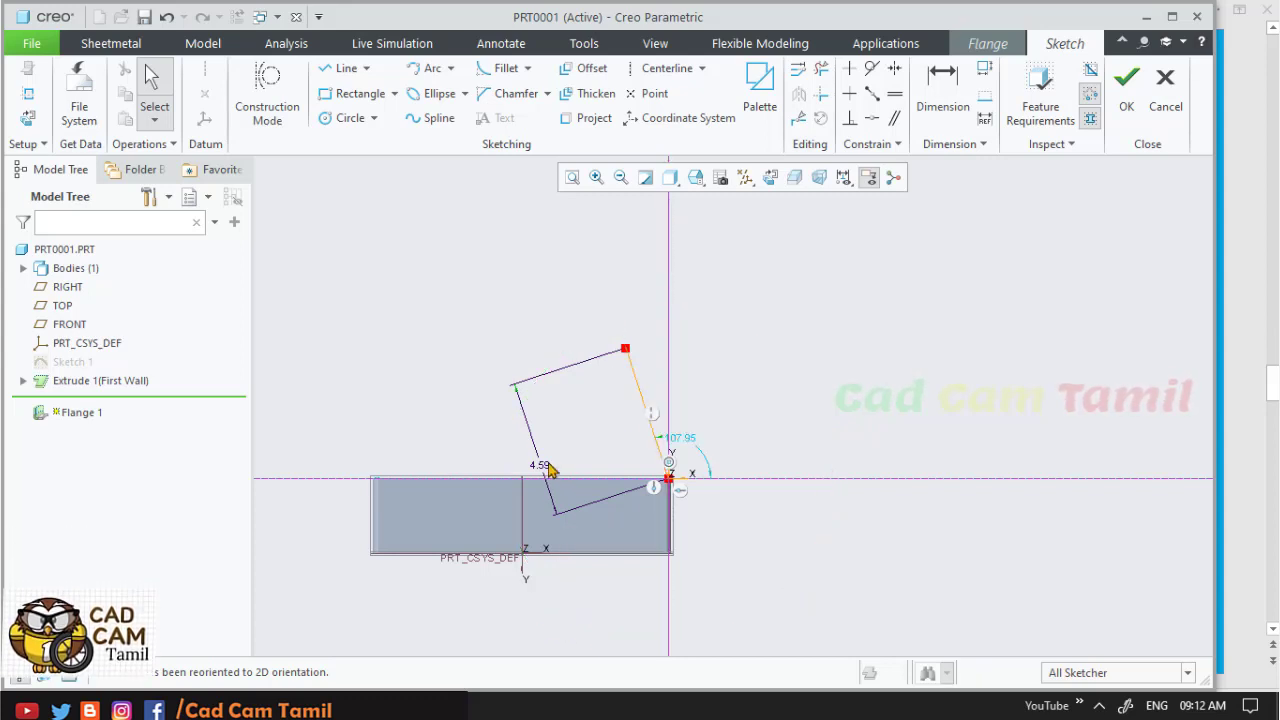
- Draw a vertical line about 3.73 mm long upward from the slanted profile line's free end
mouse_move(640, 442)
middle_down()
mouse_move(620, 474)
mouse_move(631, 488)
middle_up()
click(340, 68)
click(617, 396)
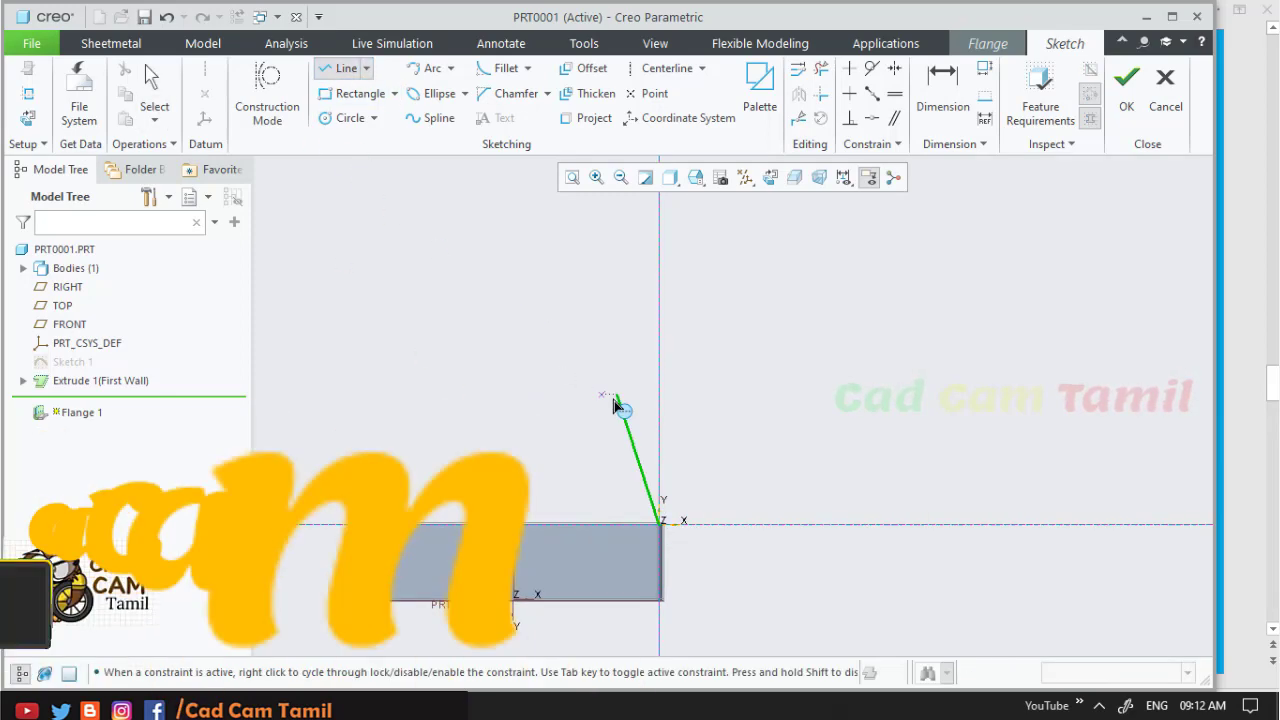
middle_click(750, 309)
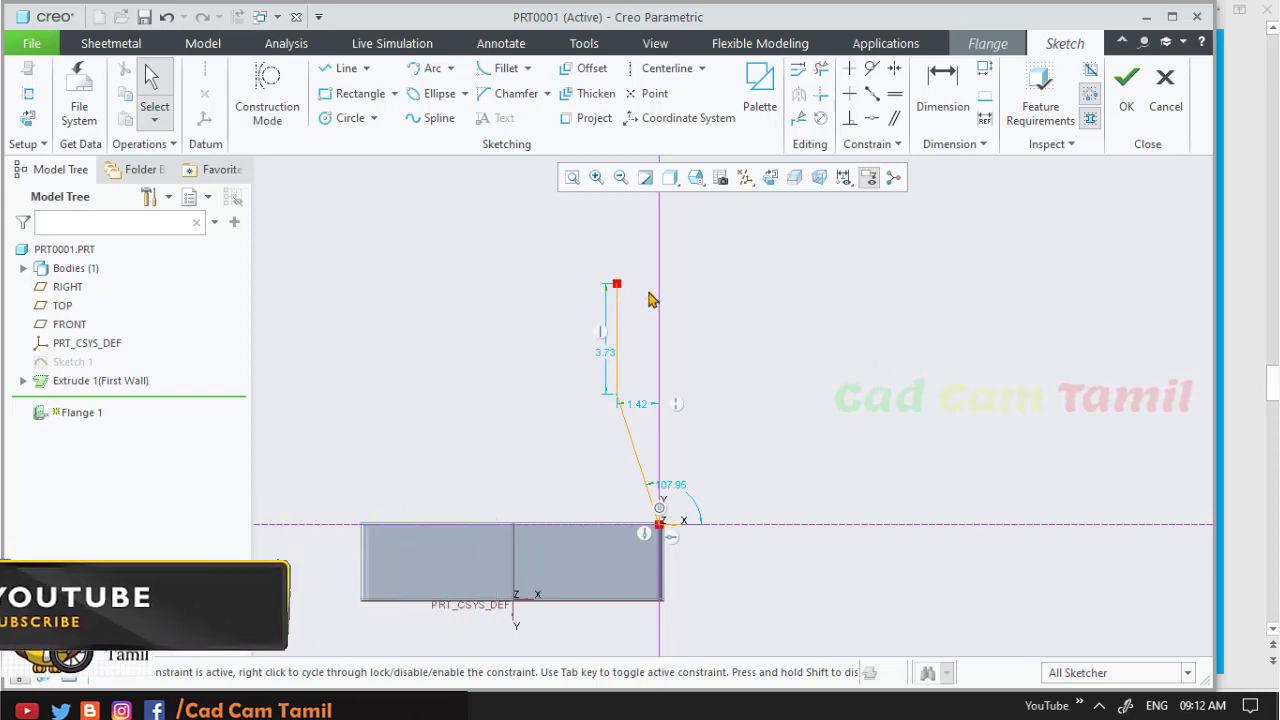
- Dimension the overall height from the box's edge on the TOP plane to the vertical line's free end and set it to 6 mm
scroll(650, 300, down, 1)
click(942, 90)
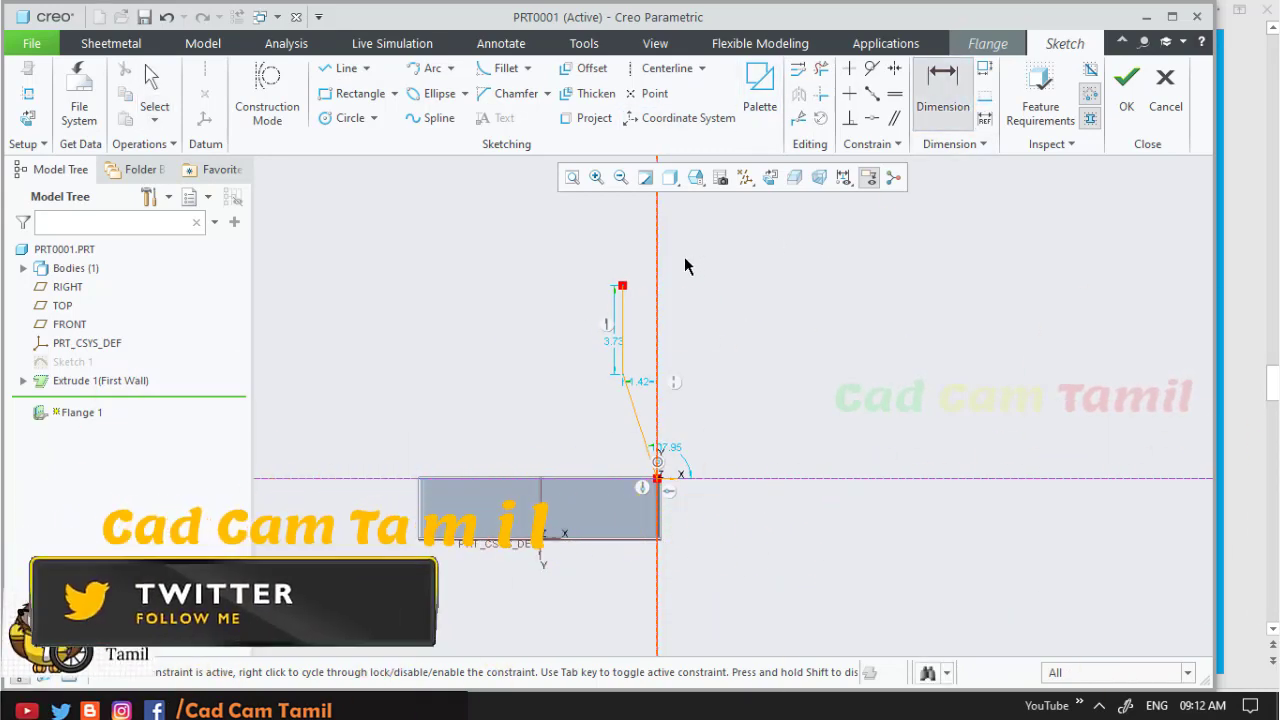
click(638, 539)
middle_click(726, 458)
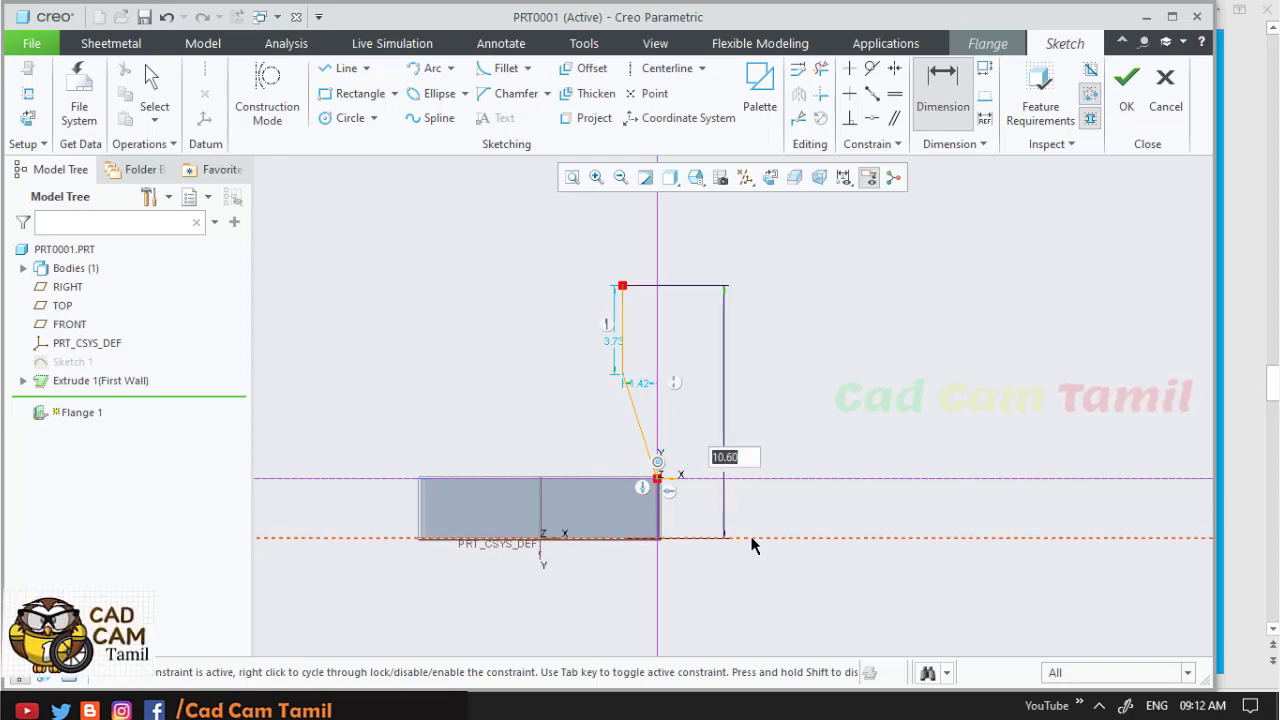
text(6)
key(Return)
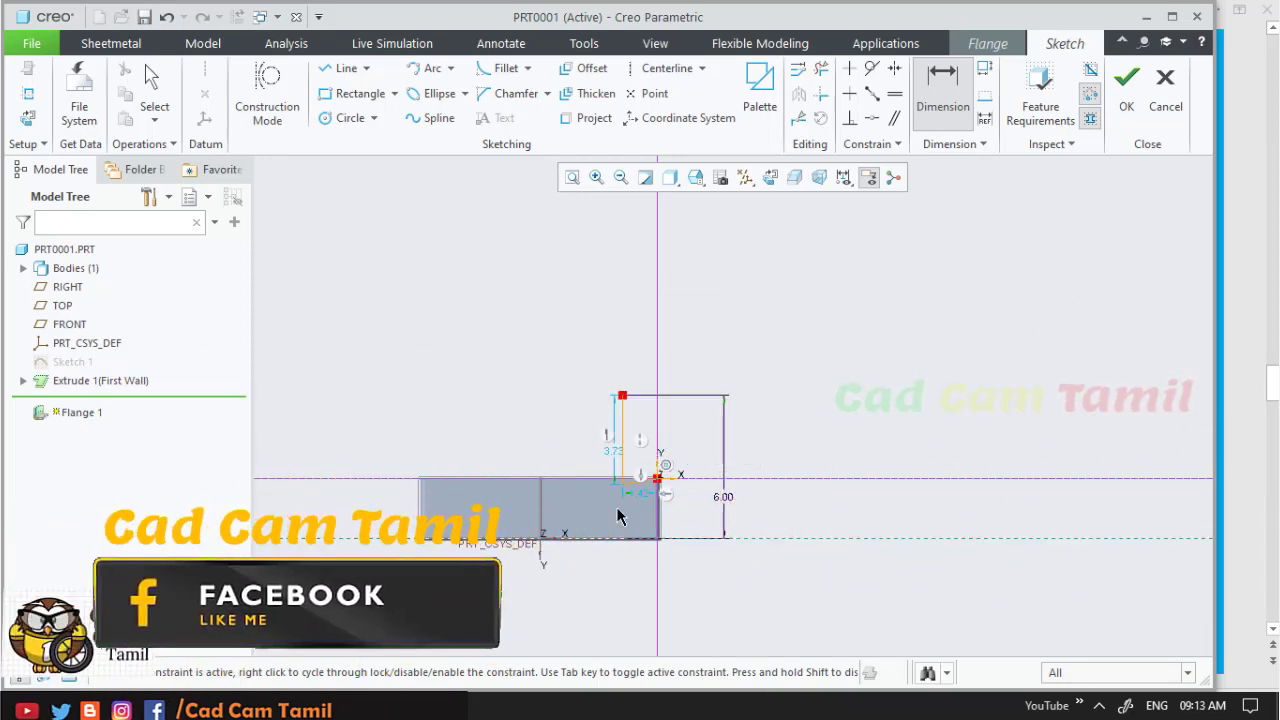
scroll(640, 480, up, 2)
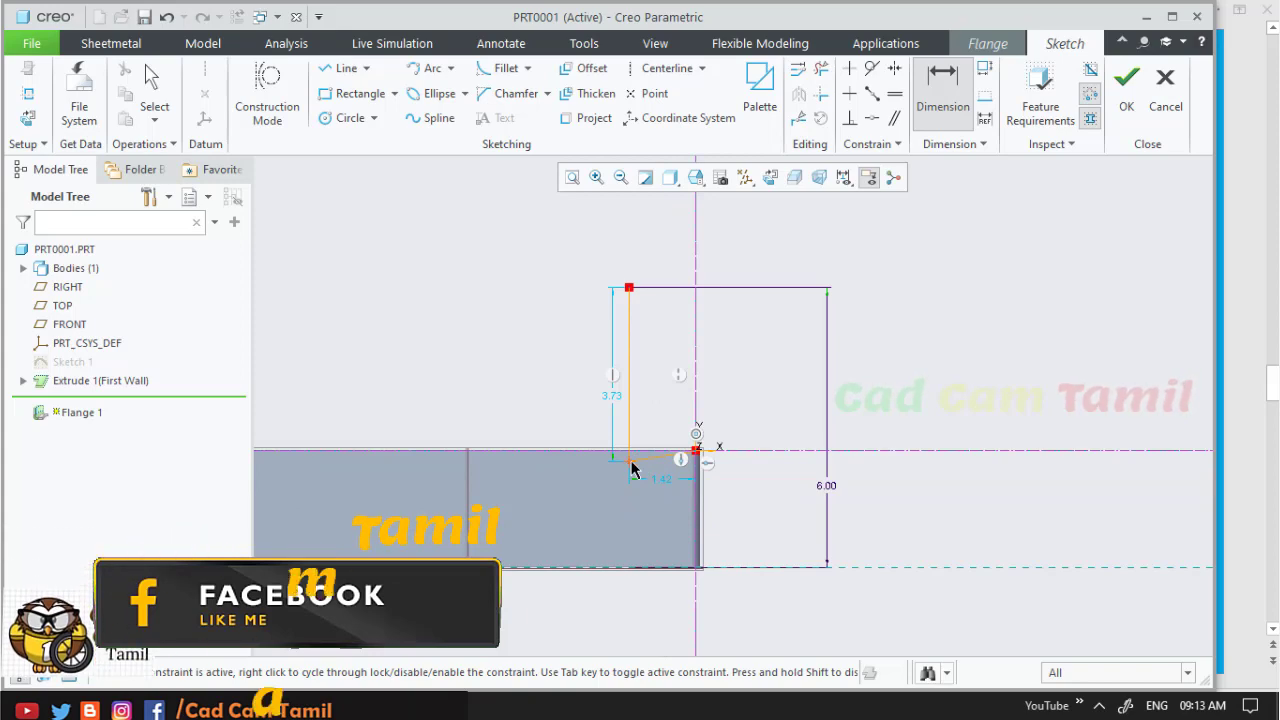
middle_click(835, 373)
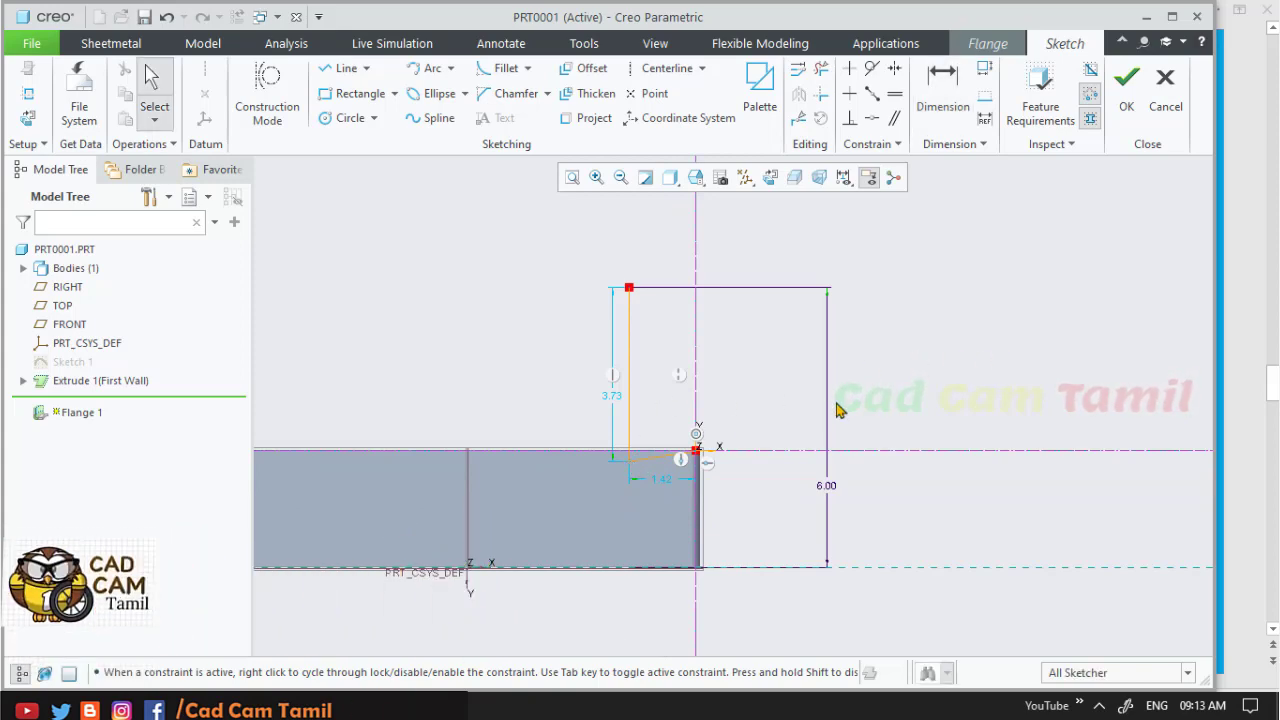
- Raise the profile's corner between the slanted and vertical lines and dimension its height from the TOP plane as 4 mm
drag(632, 453, 632, 358)
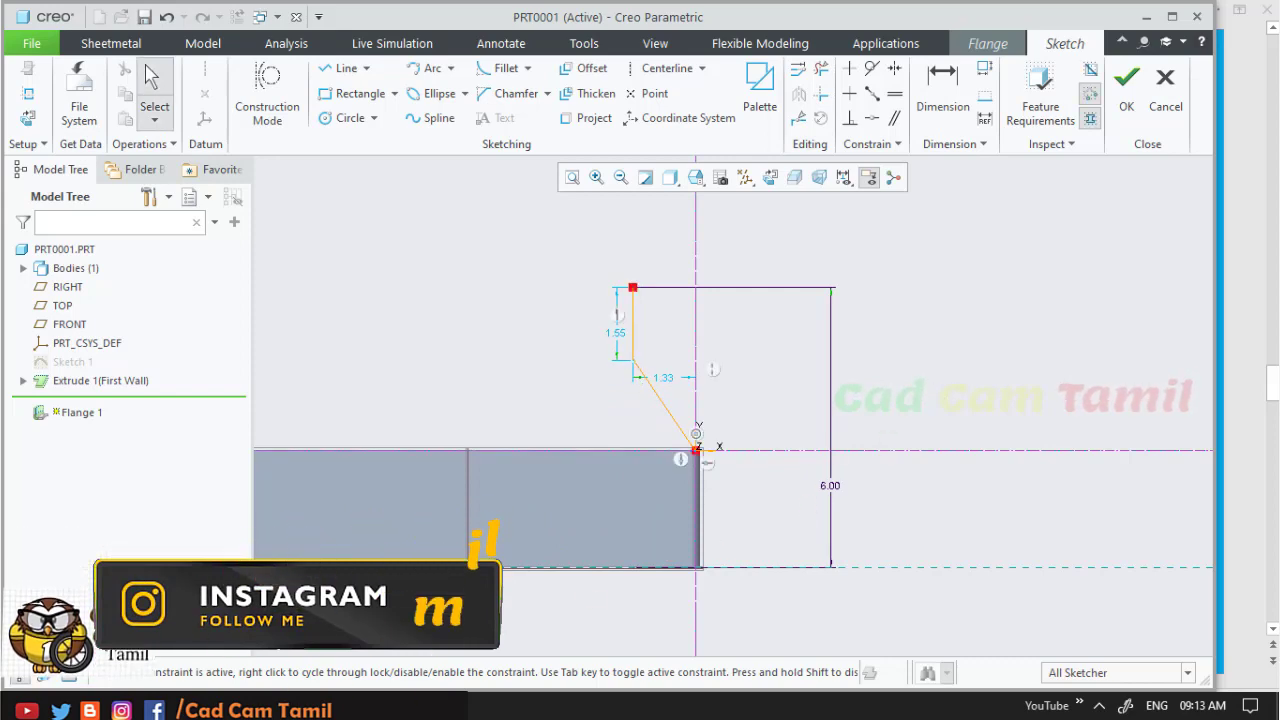
key(alt+Tab)
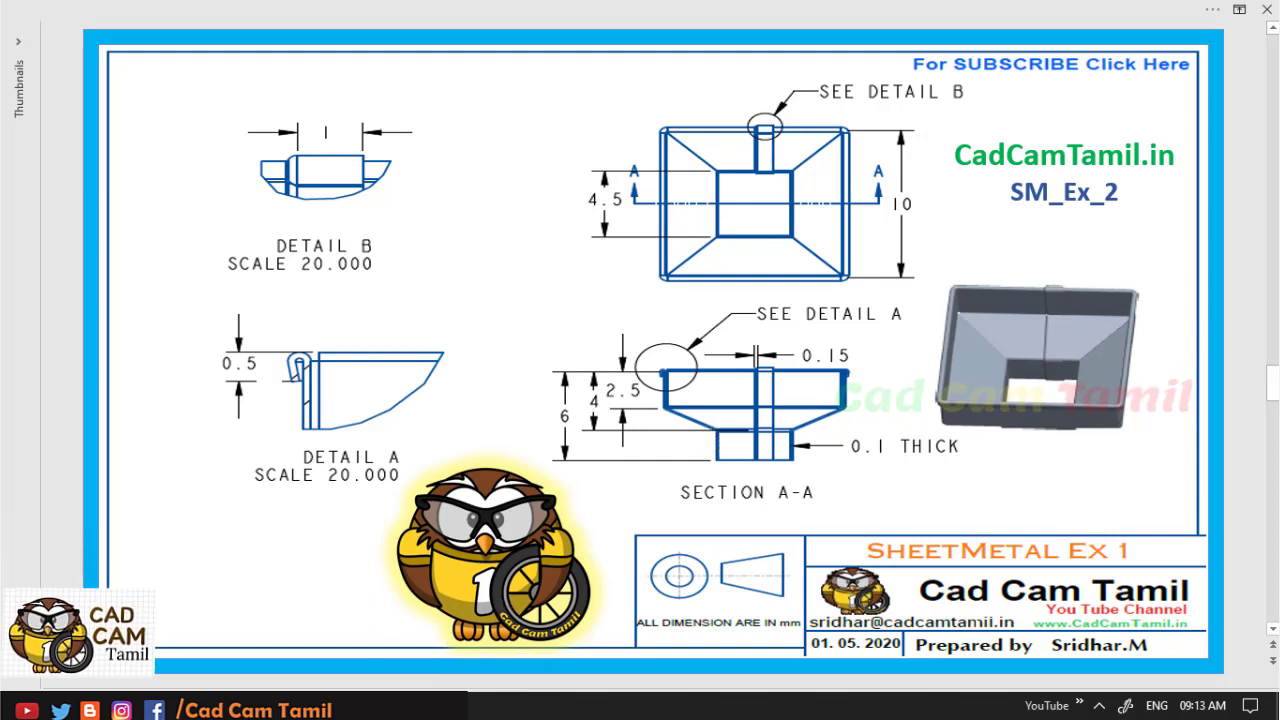
click(390, 610)
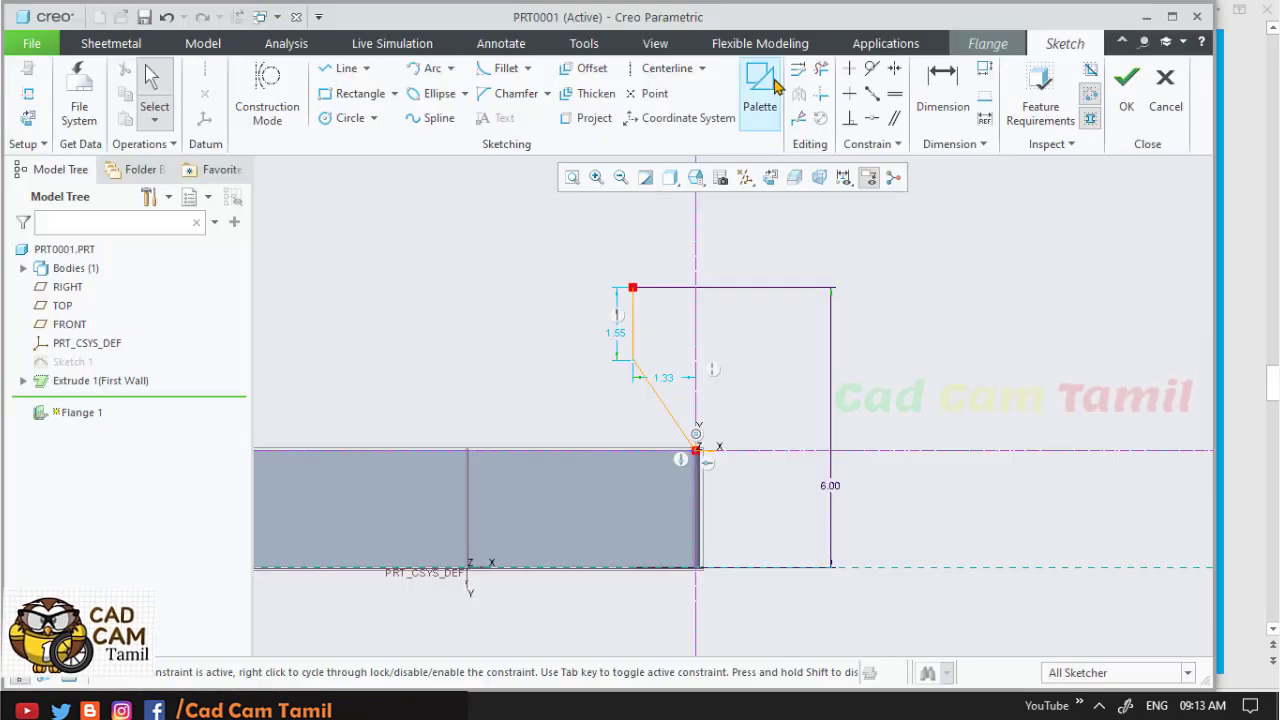
key(d)
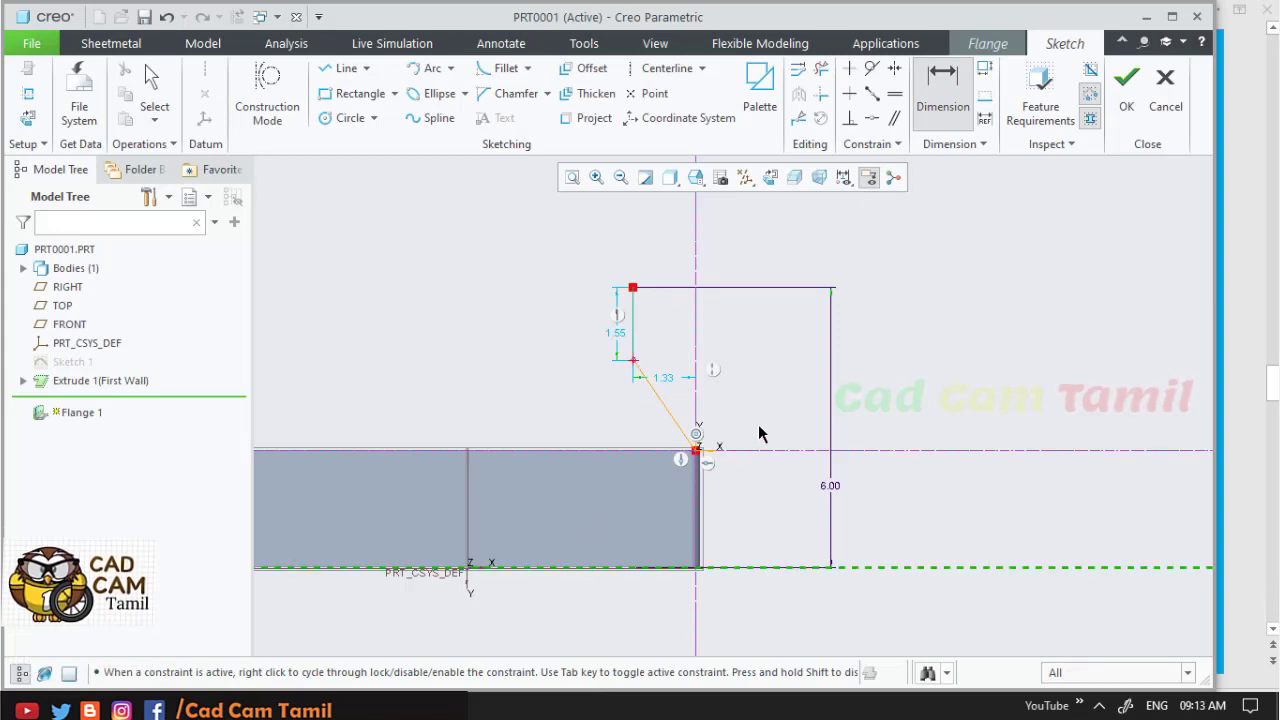
key(Return)
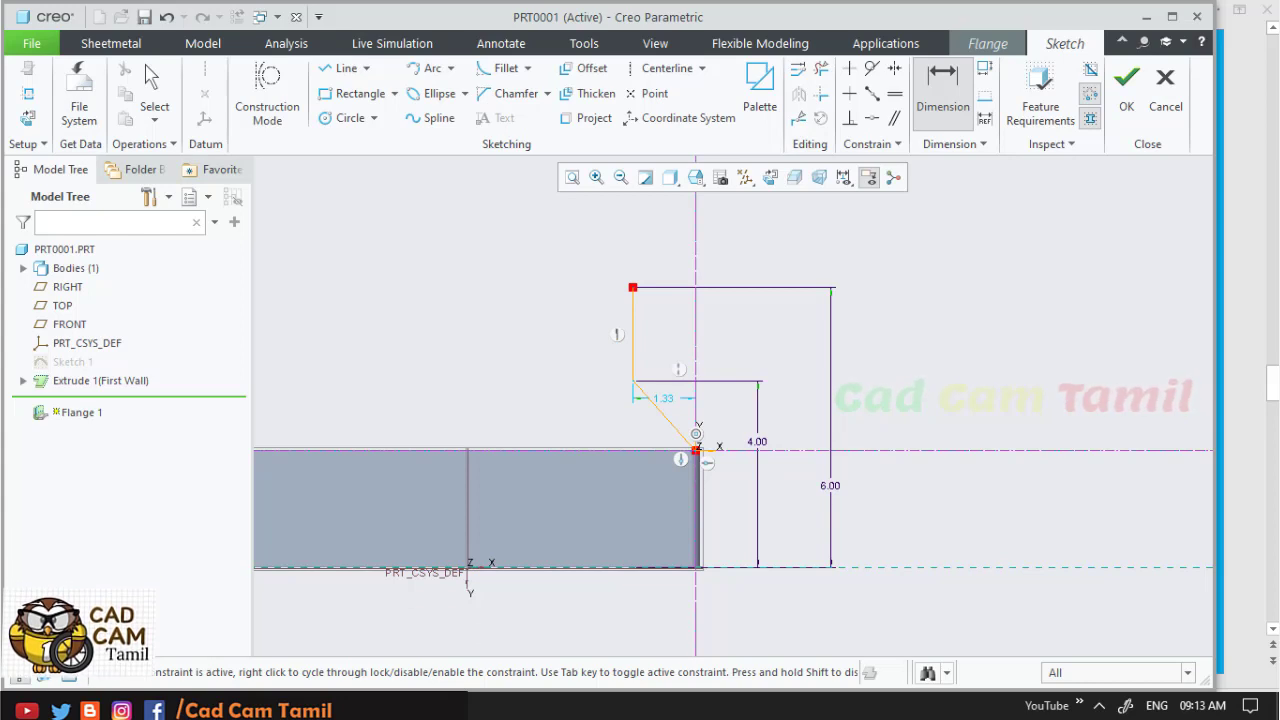
- Sketch a vertical centerline through the middle of the box wall
scroll(920, 494, down, 2)
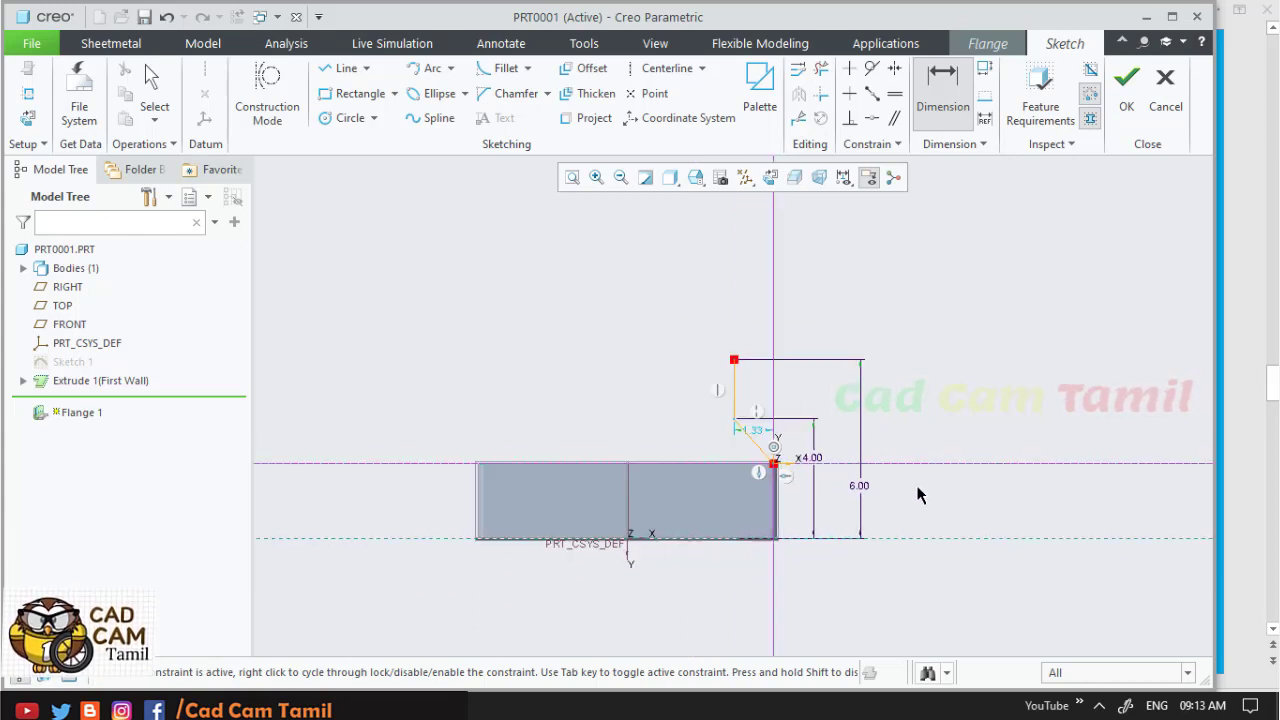
scroll(549, 451, up, 1)
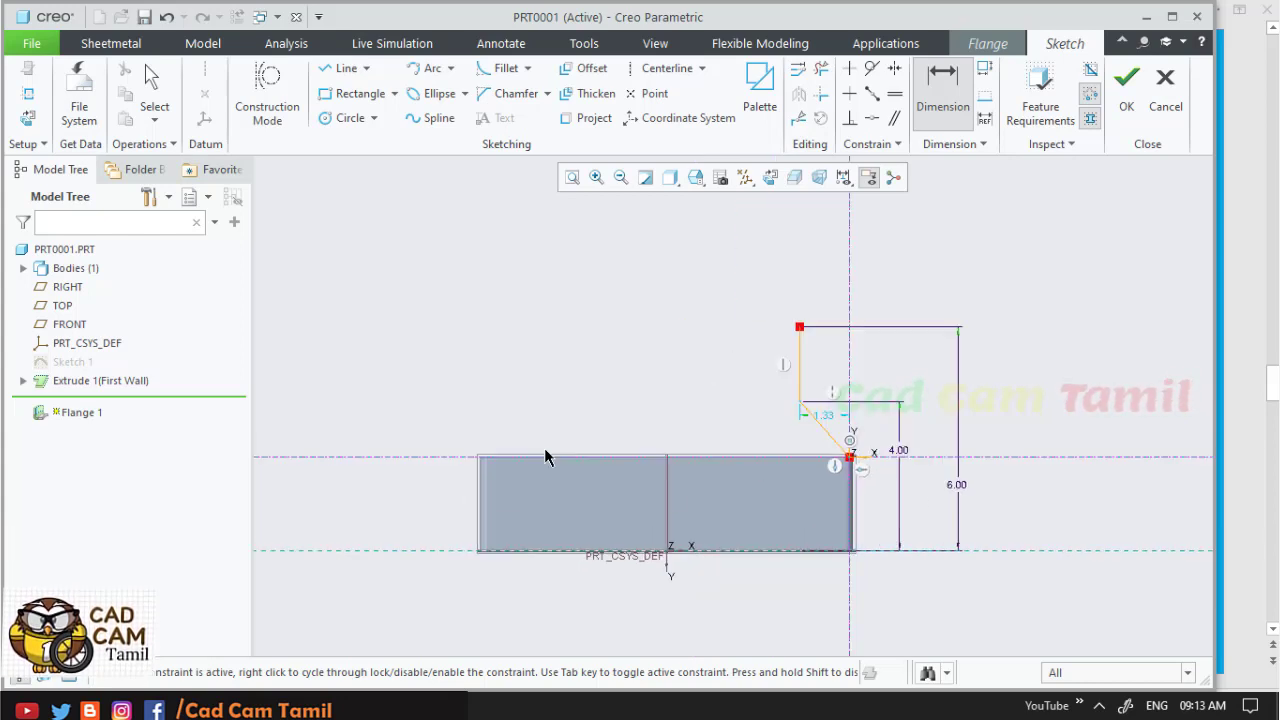
click(667, 459)
click(697, 375)
middle_click(705, 369)
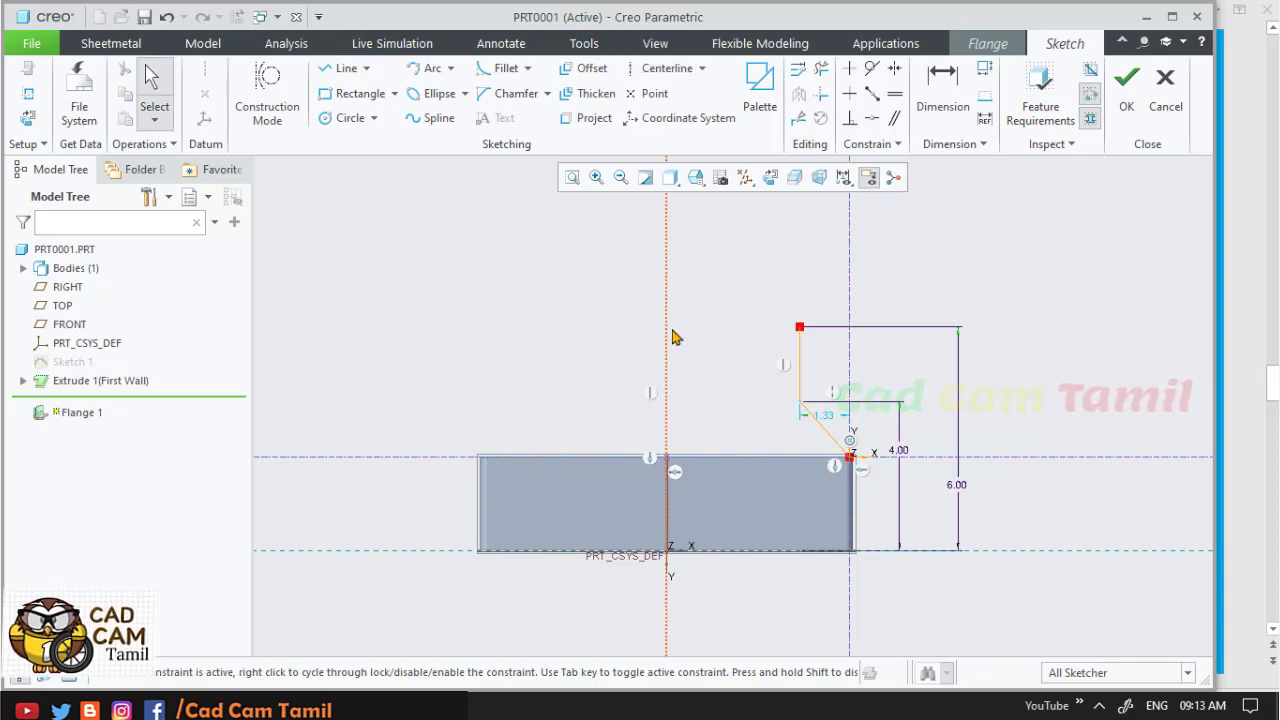
- Dimension the vertical line's distance from the centerline to suit the drawing's 4.5 mm opening and finish the profile sketch
click(943, 95)
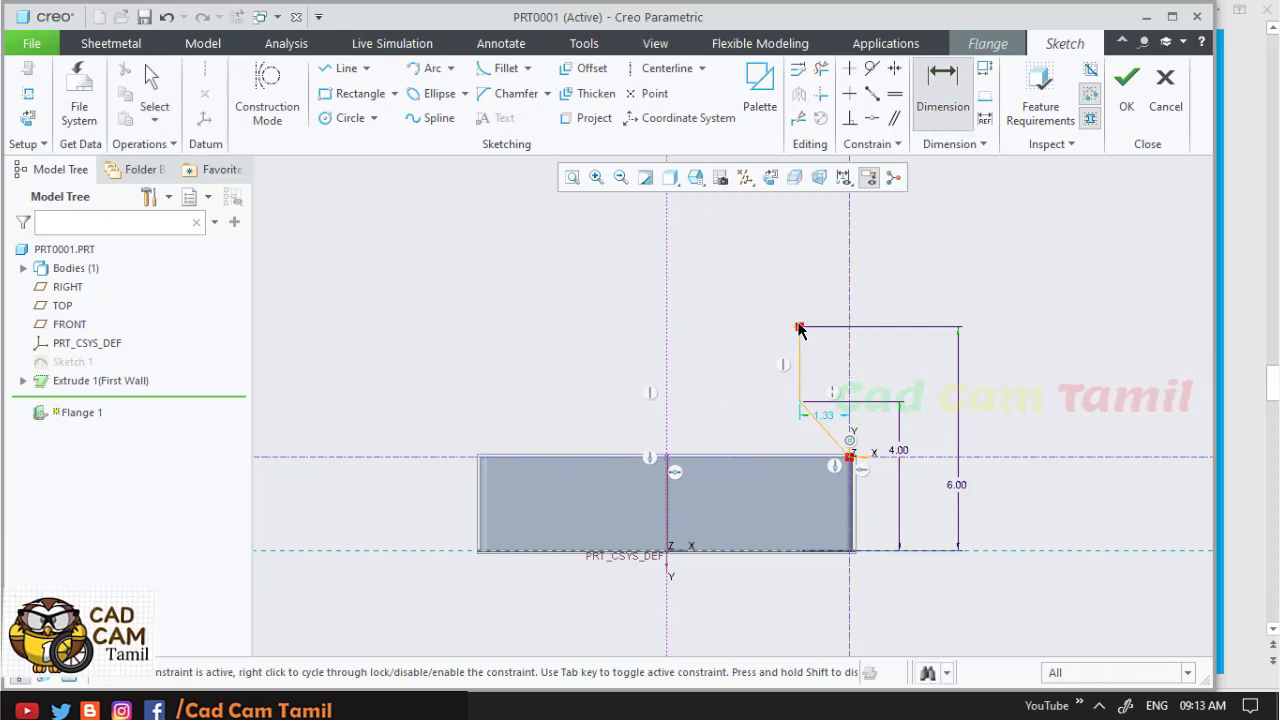
click(669, 325)
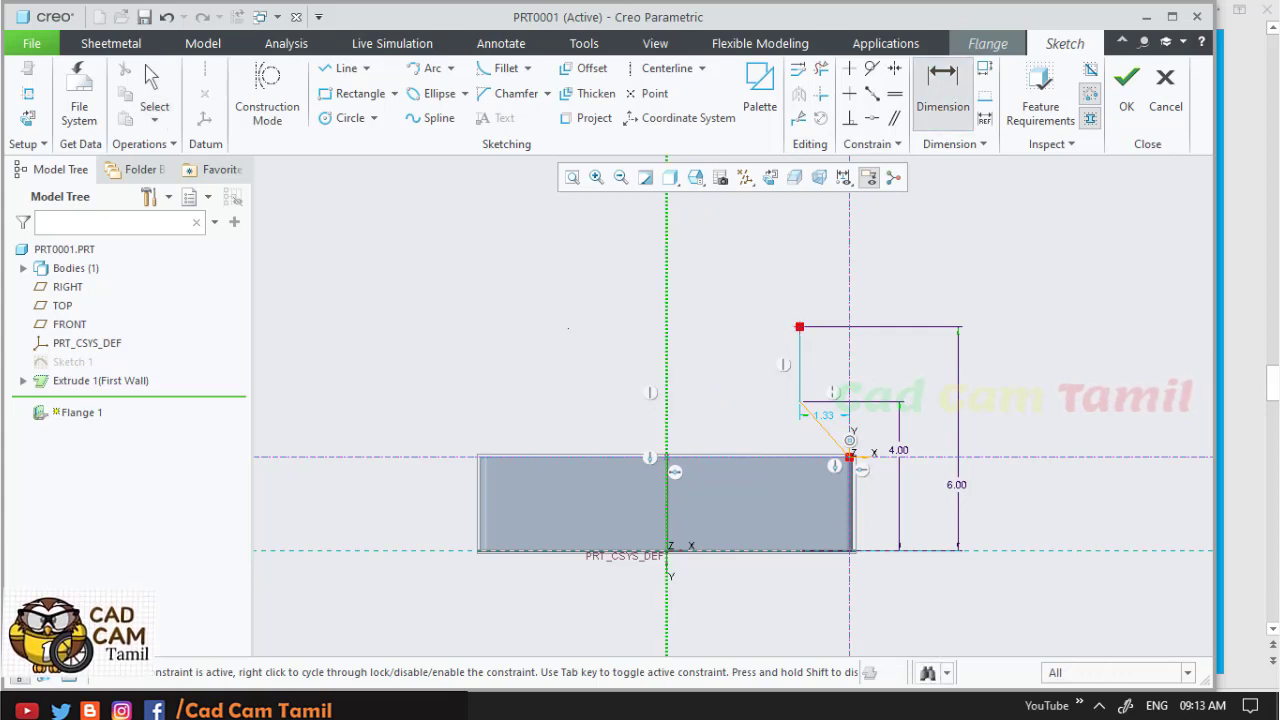
middle_click(724, 385)
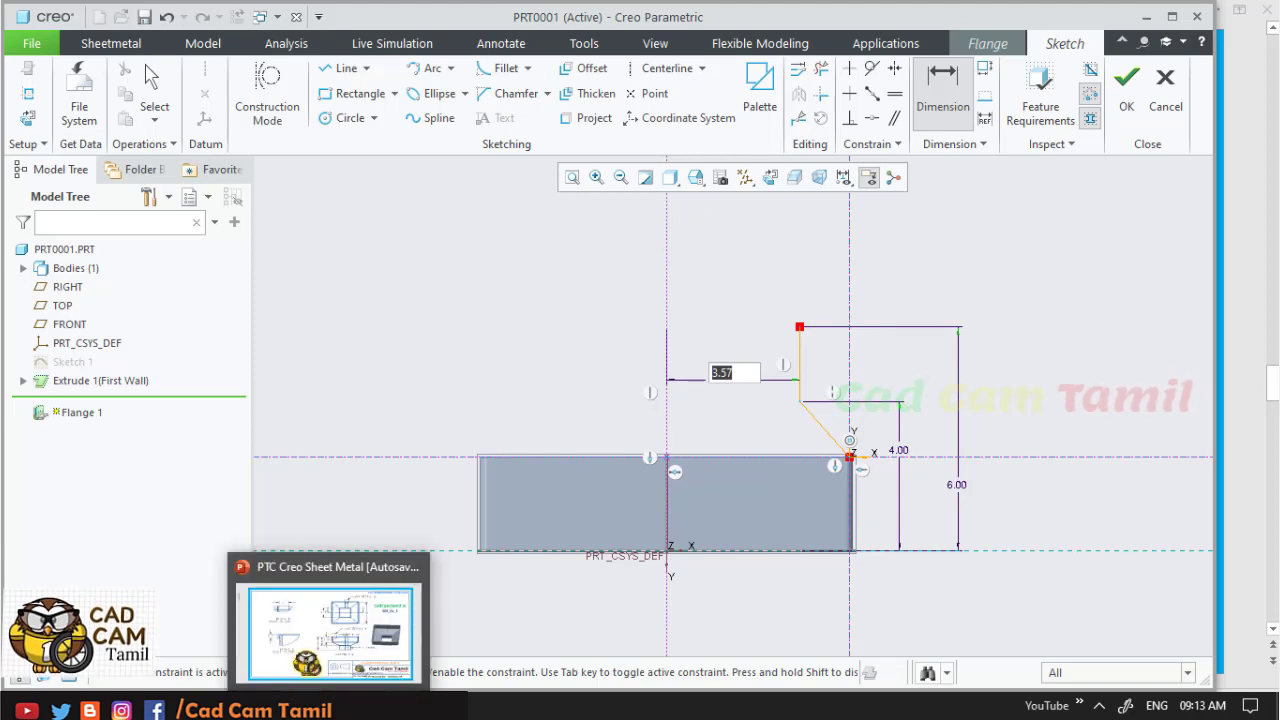
click(329, 706)
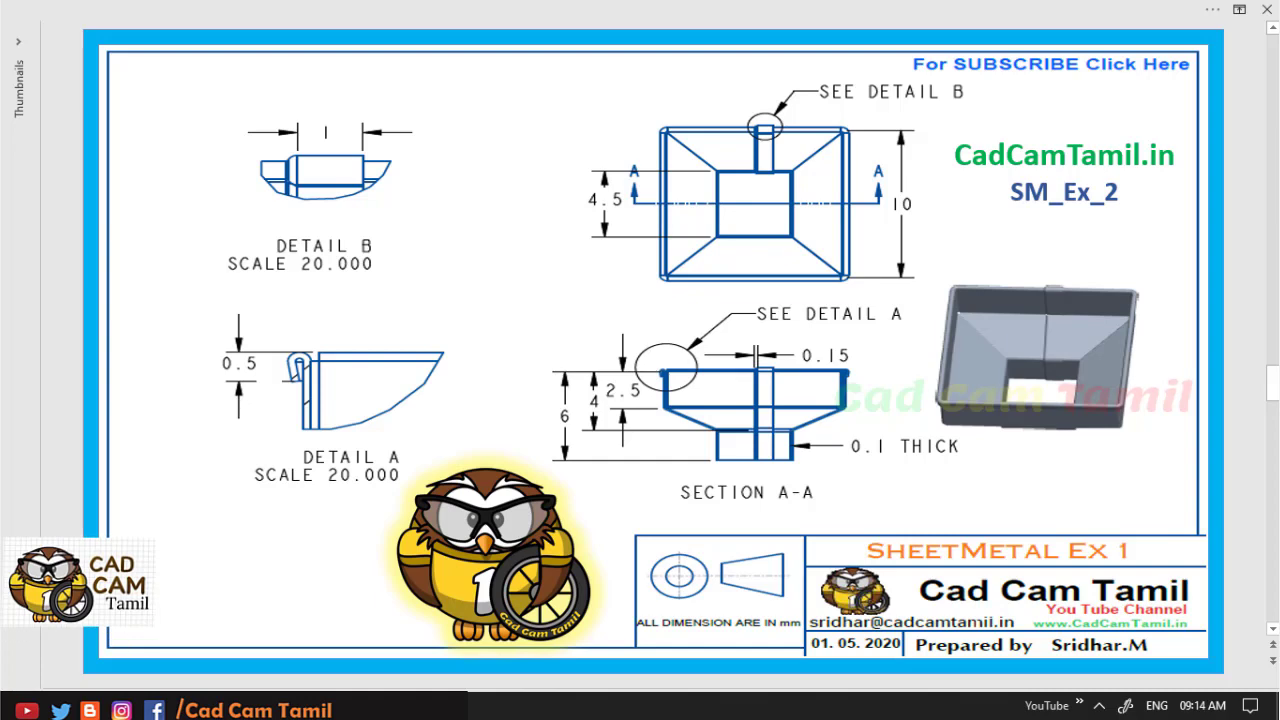
mouse_move(290, 705)
click(440, 598)
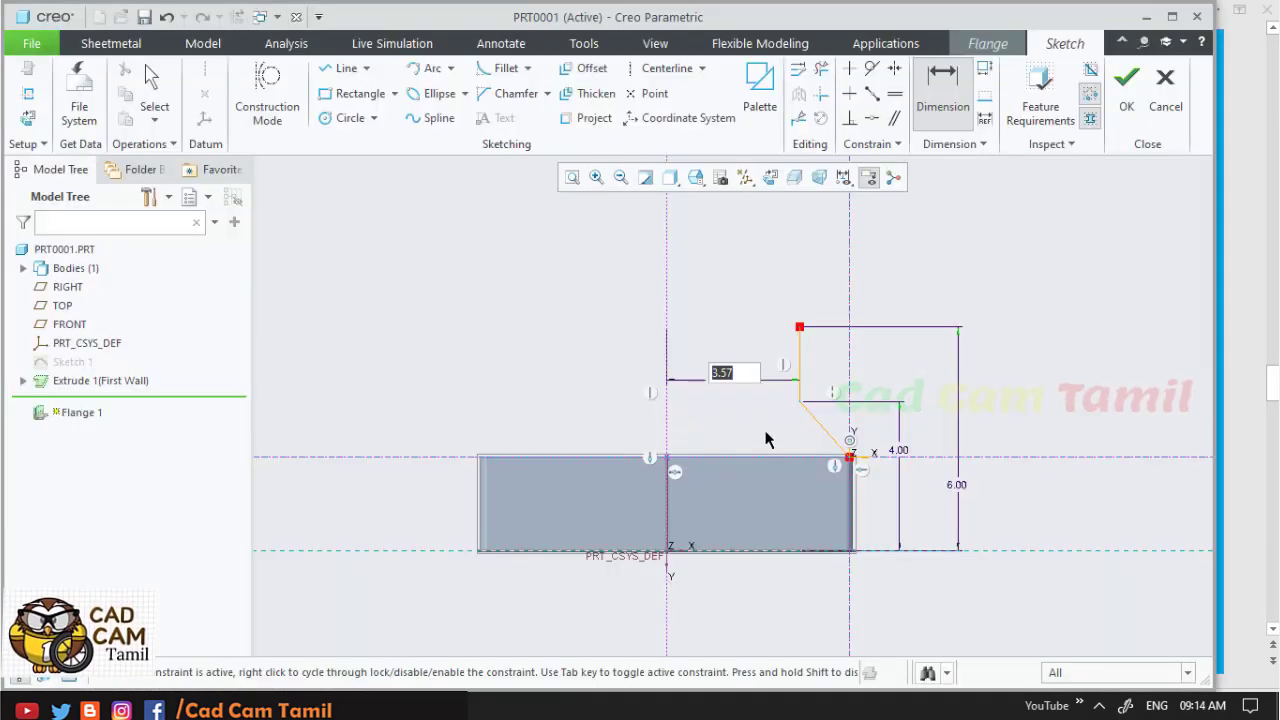
text(.5)
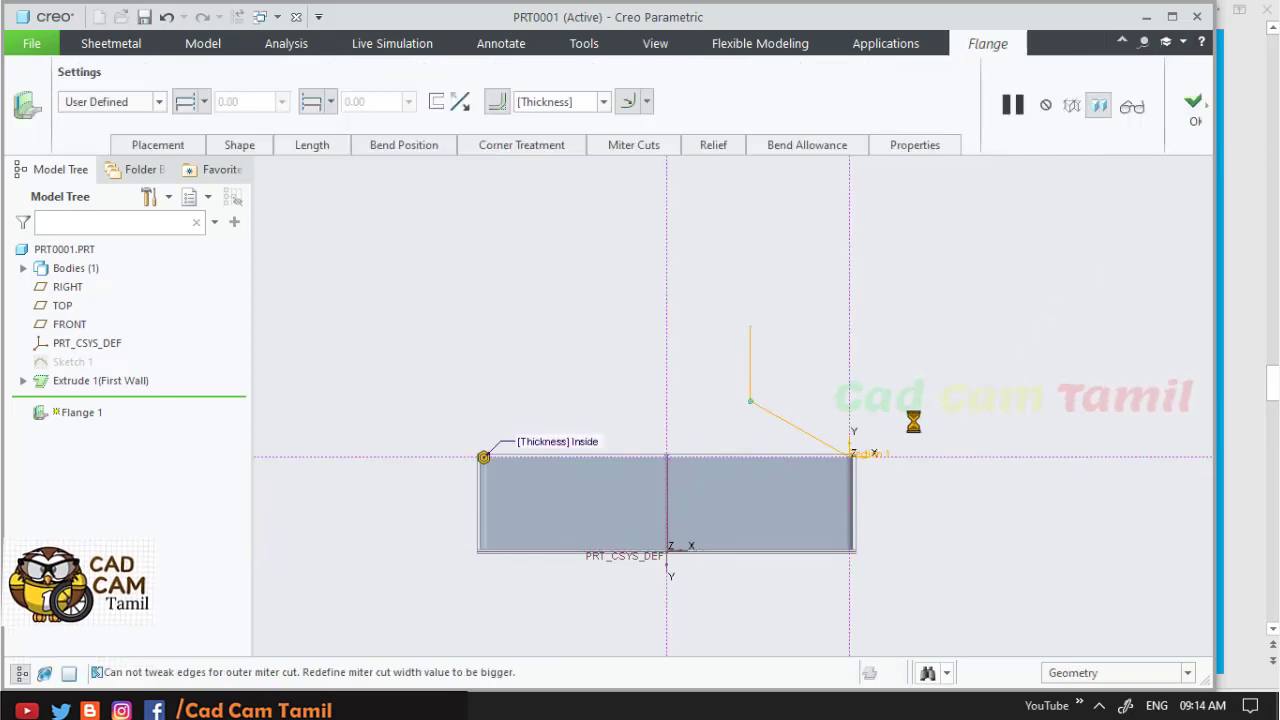
- Set the flange's miter cuts to an offset of 0.000 and a width of 0.02, and complete the flange
mouse_move(891, 430)
middle_down()
mouse_move(883, 237)
mouse_move(974, 197)
mouse_move(845, 234)
mouse_move(851, 251)
mouse_move(857, 206)
mouse_move(753, 279)
middle_up()
scroll(707, 345, down, 5)
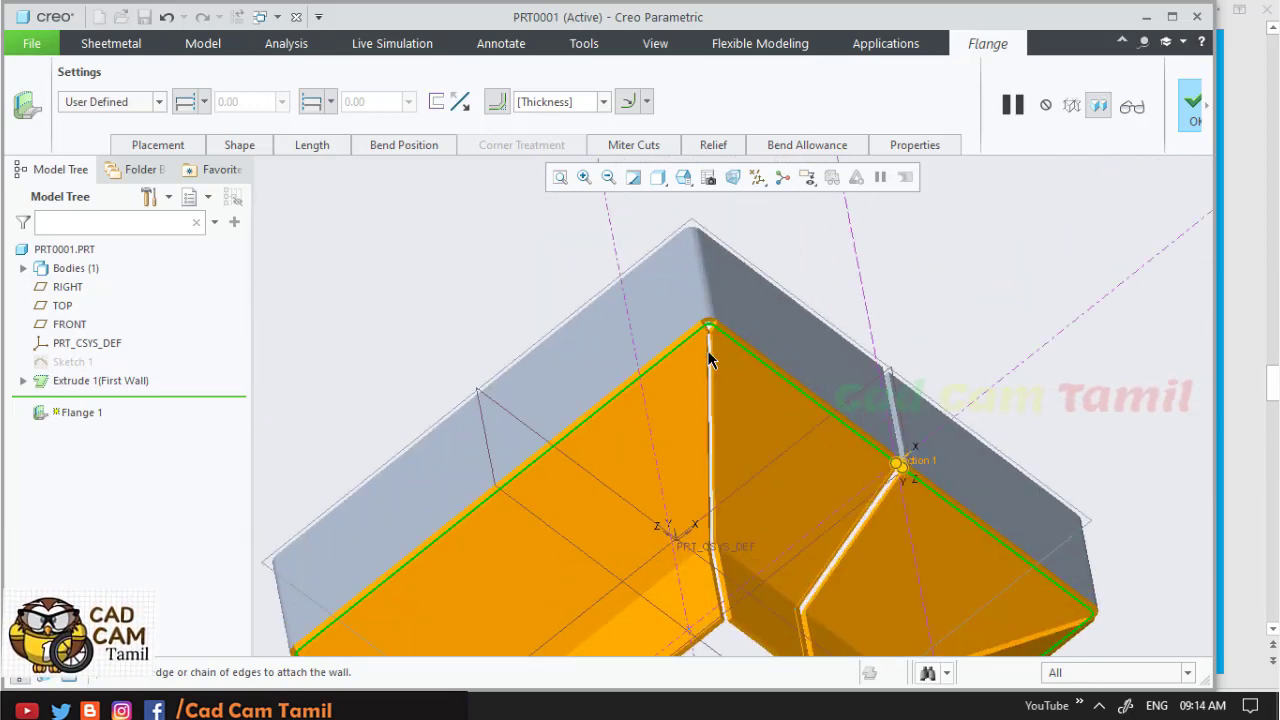
scroll(716, 291, down, 2)
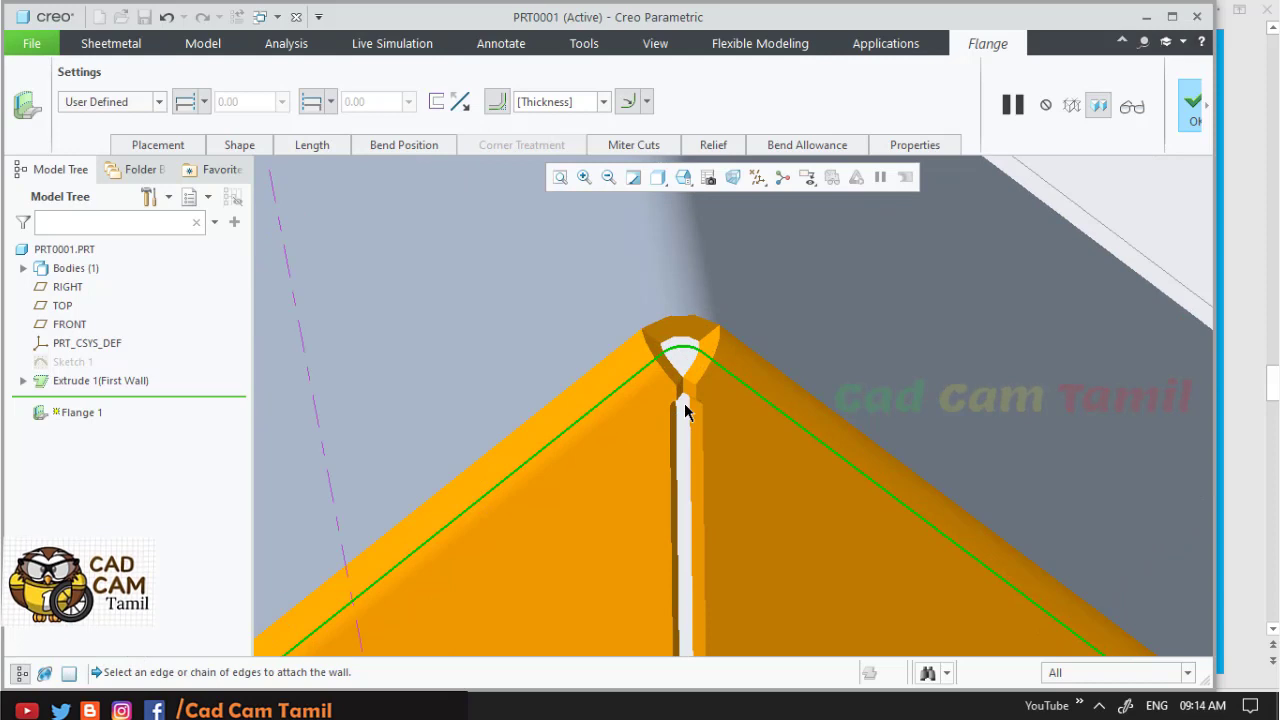
click(613, 148)
click(879, 215)
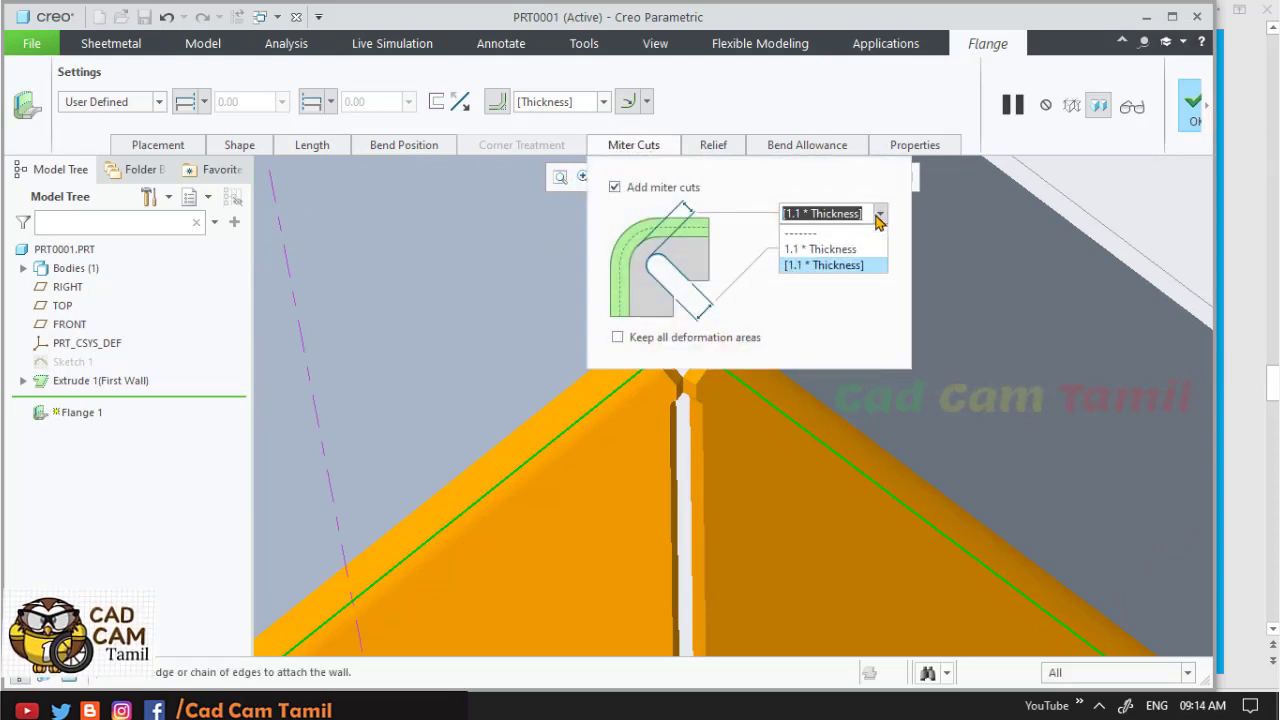
click(838, 232)
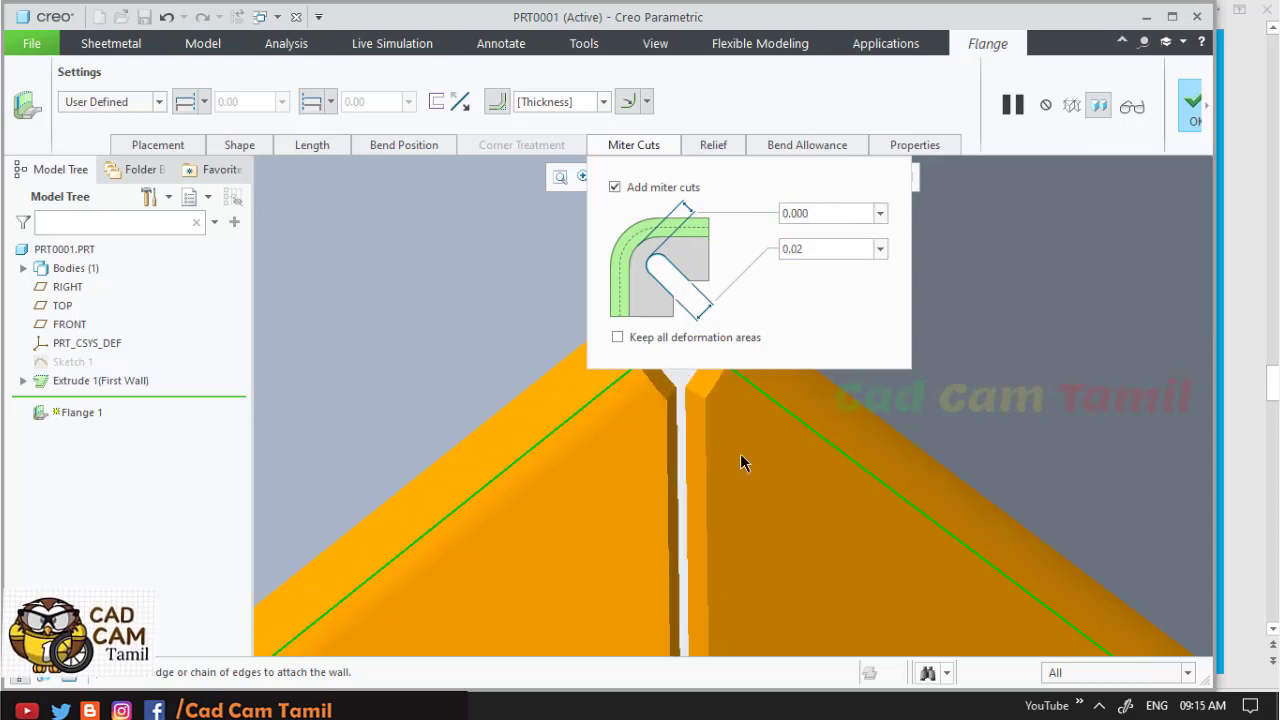
click(800, 215)
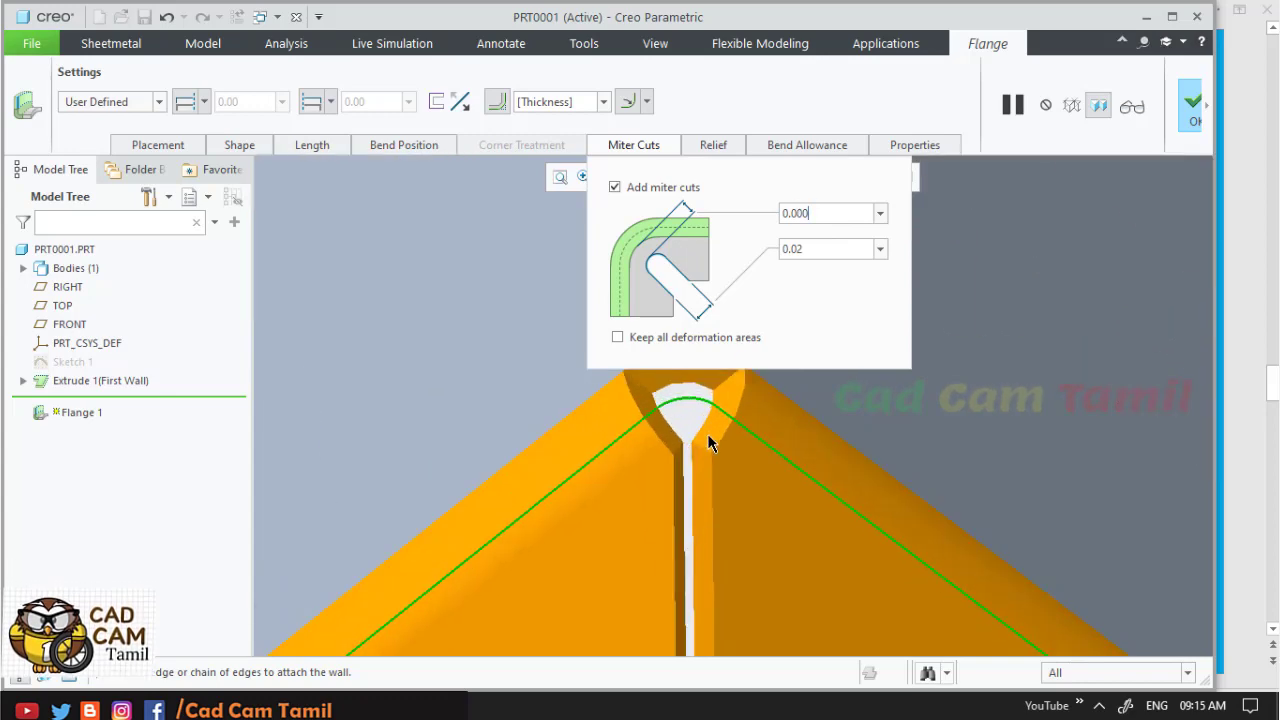
scroll(708, 443, down, 2)
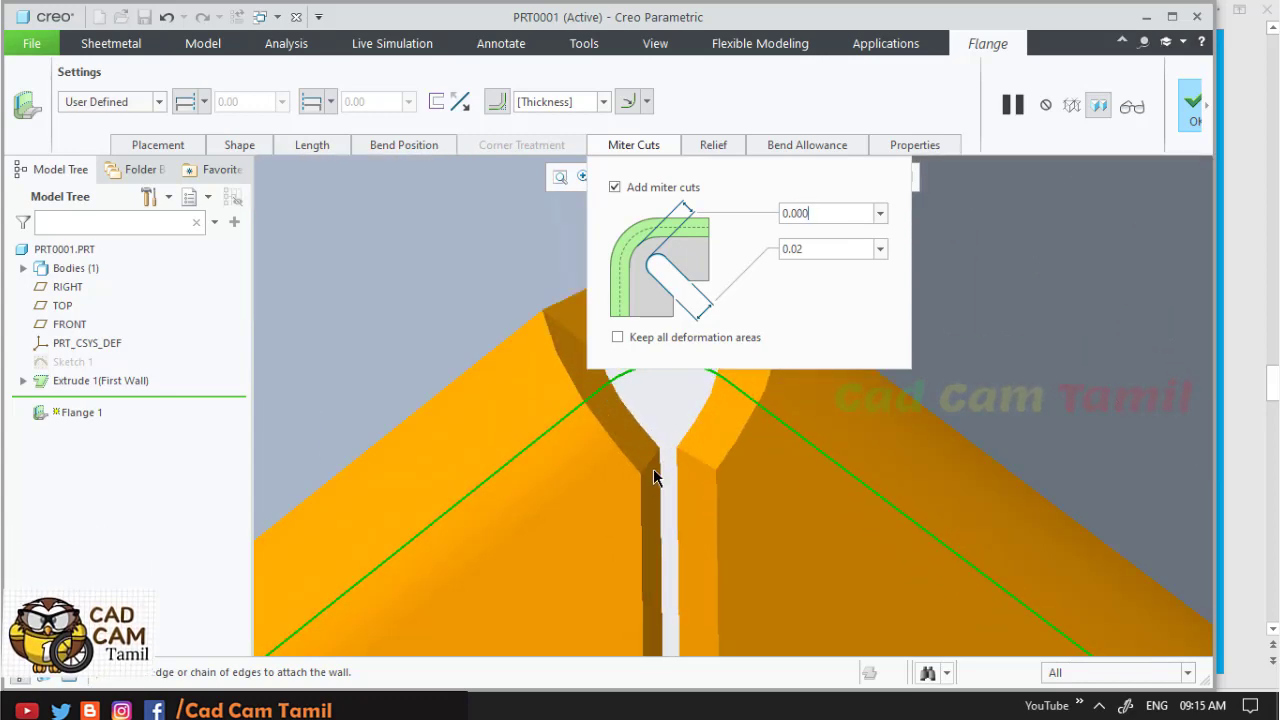
scroll(655, 468, up, 3)
scroll(689, 403, up, 5)
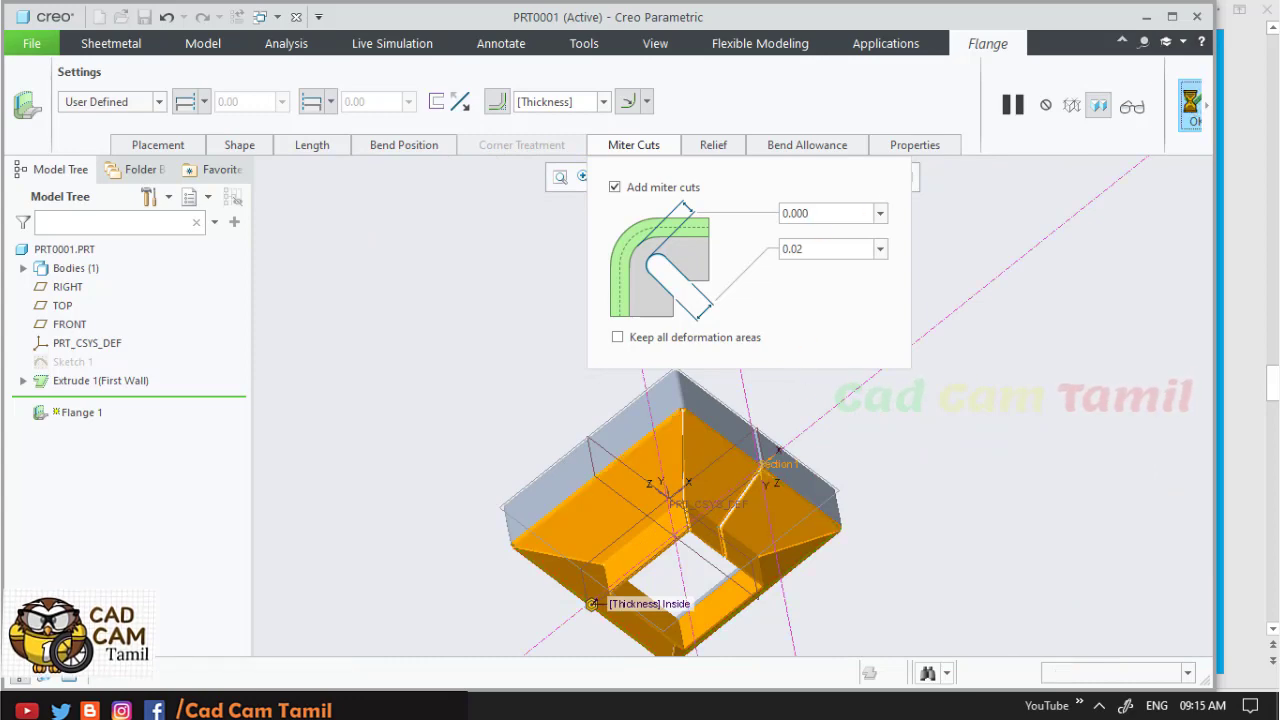
click(1190, 104)
- Examine the open seam in the funnel's wall and compare it with the overlap in the drawing's section and Detail B
middle_drag(717, 486, 831, 560)
scroll(740, 490, down, 3)
middle_drag(703, 393, 688, 440)
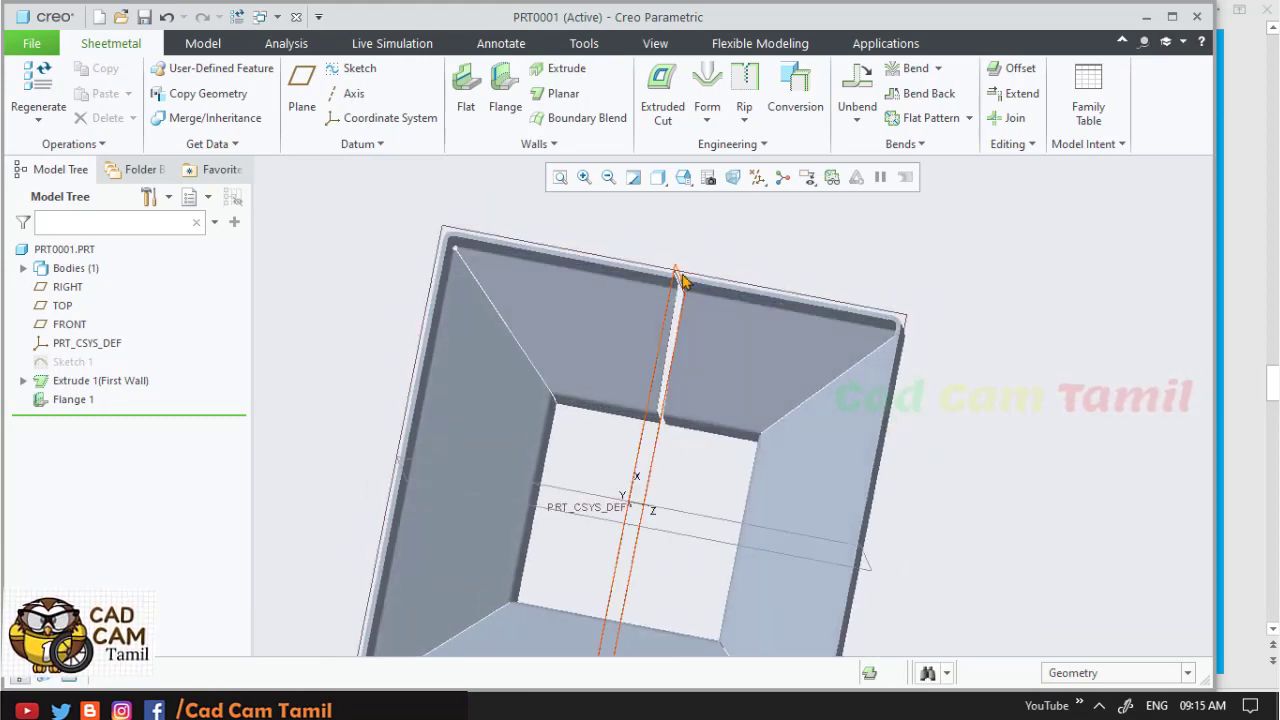
scroll(680, 280, down, 5)
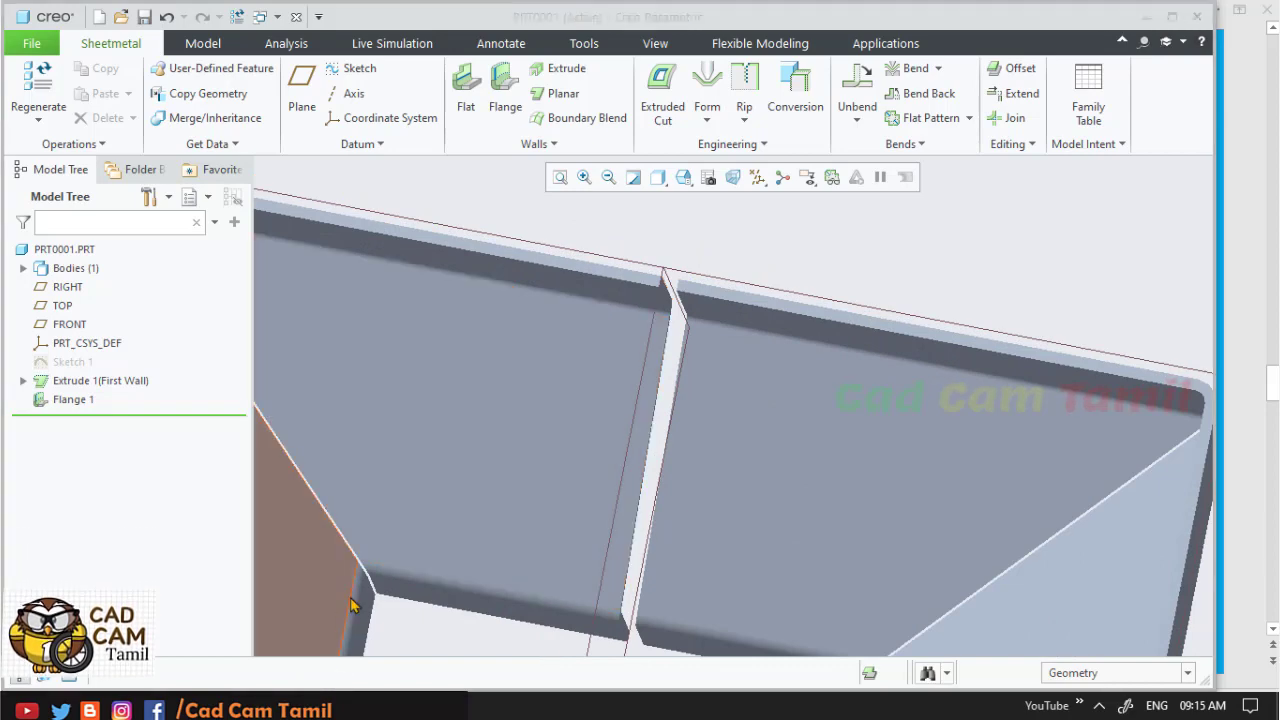
right_click(329, 705)
click(329, 705)
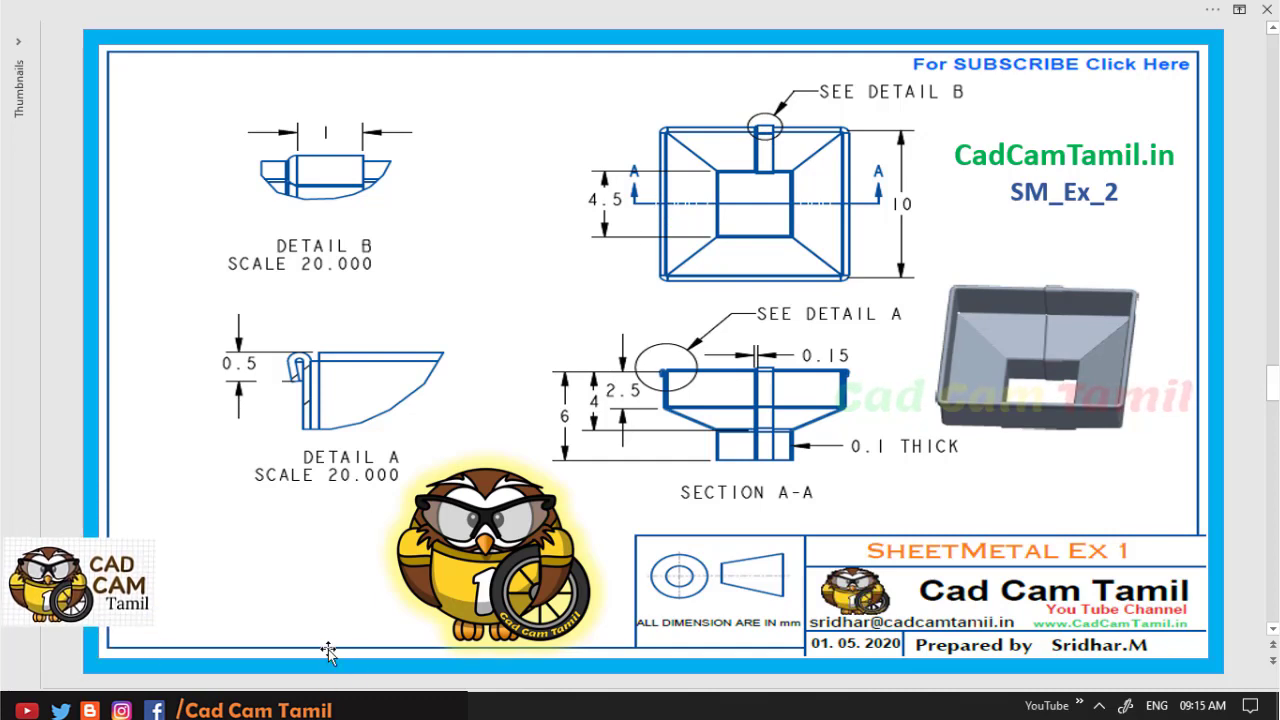
mouse_move(300, 705)
click(376, 642)
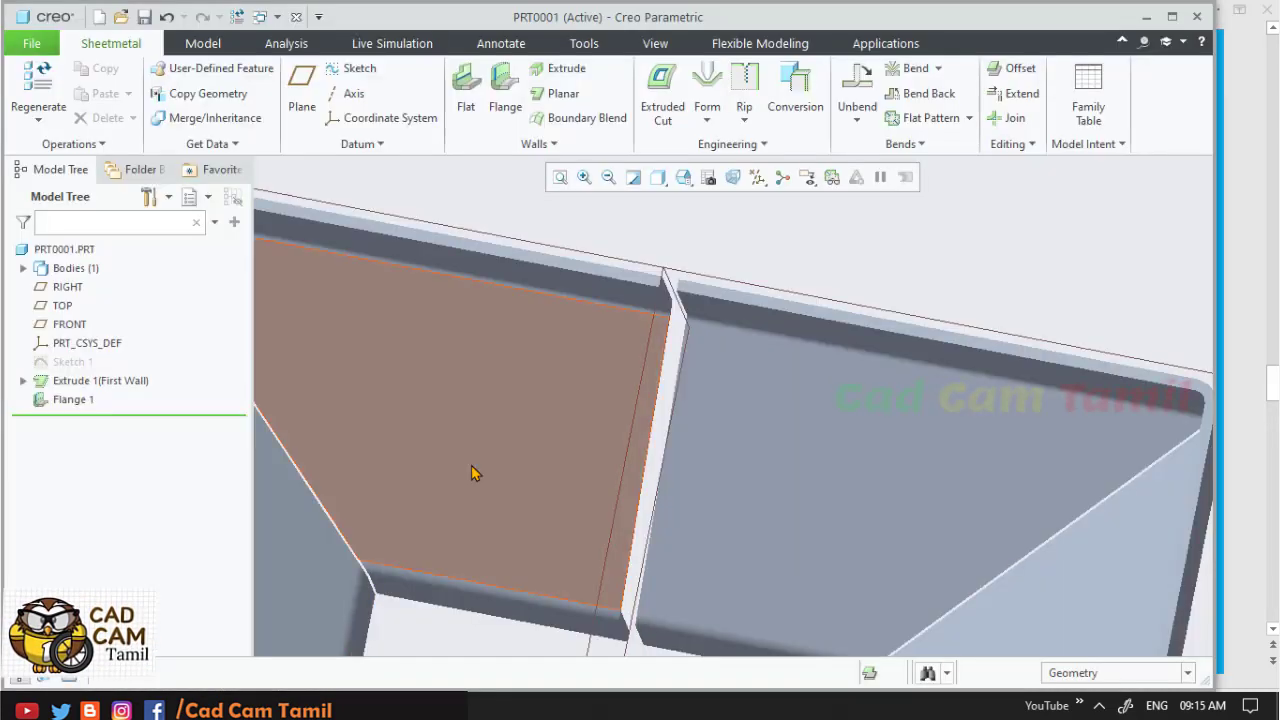
- Start a new flange attached to the upright wall edge at the open seam
click(506, 100)
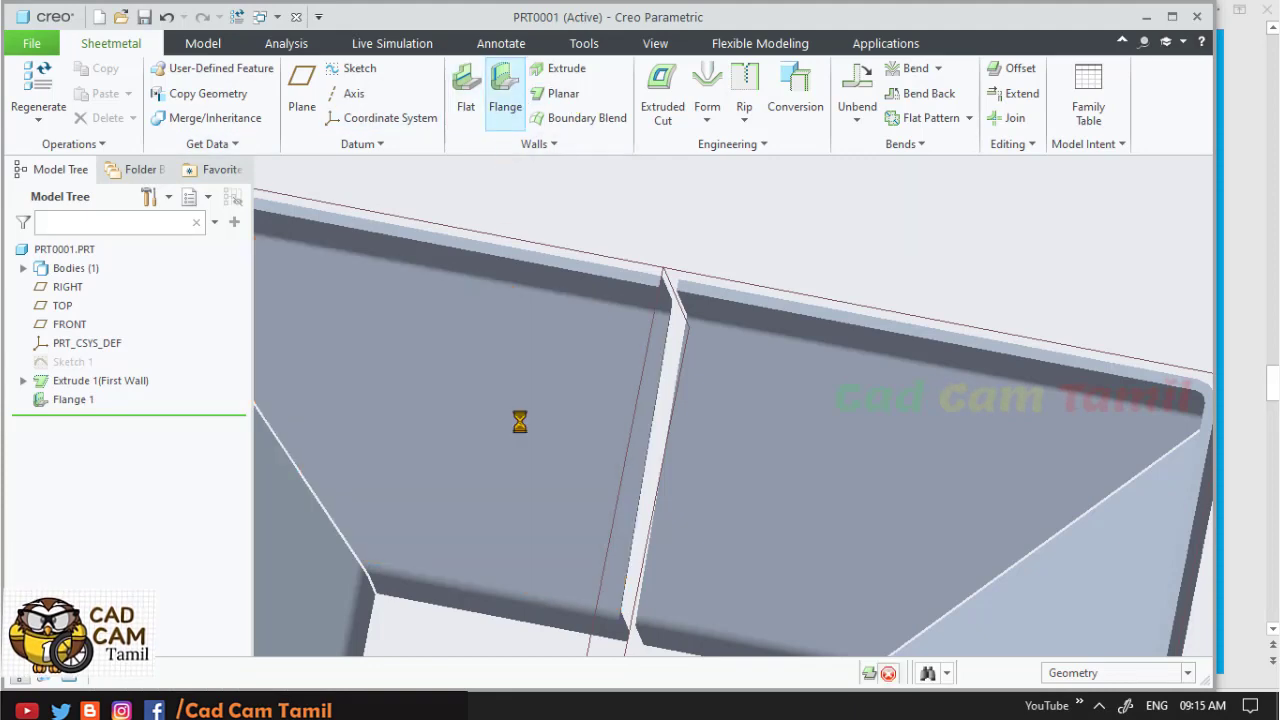
middle_drag(663, 428, 646, 284)
click(620, 286)
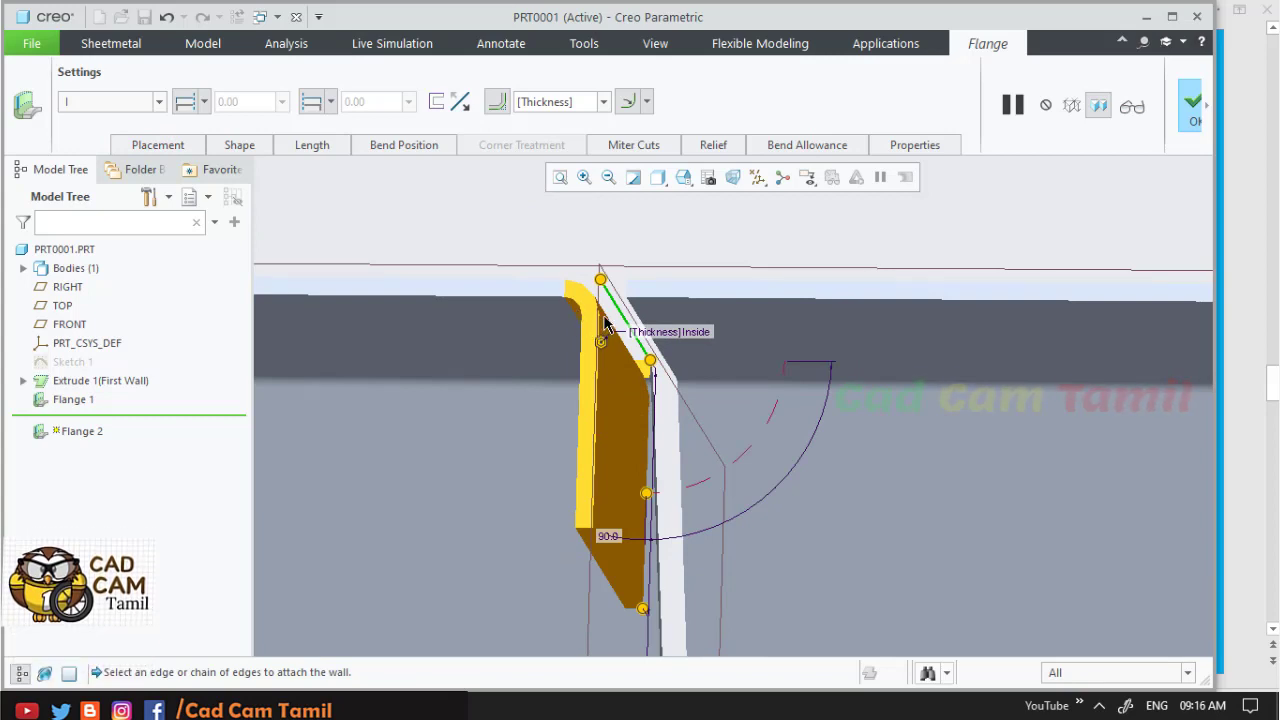
middle_drag(606, 331, 622, 307)
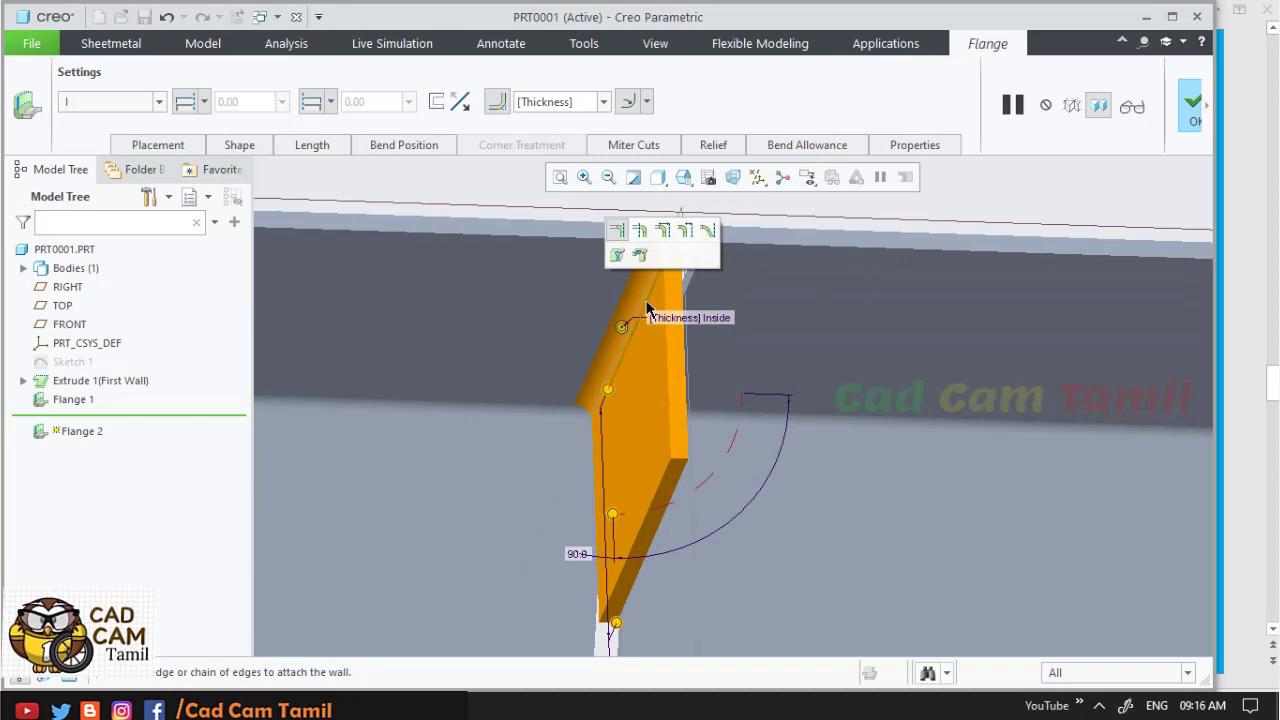
middle_drag(655, 316, 506, 546)
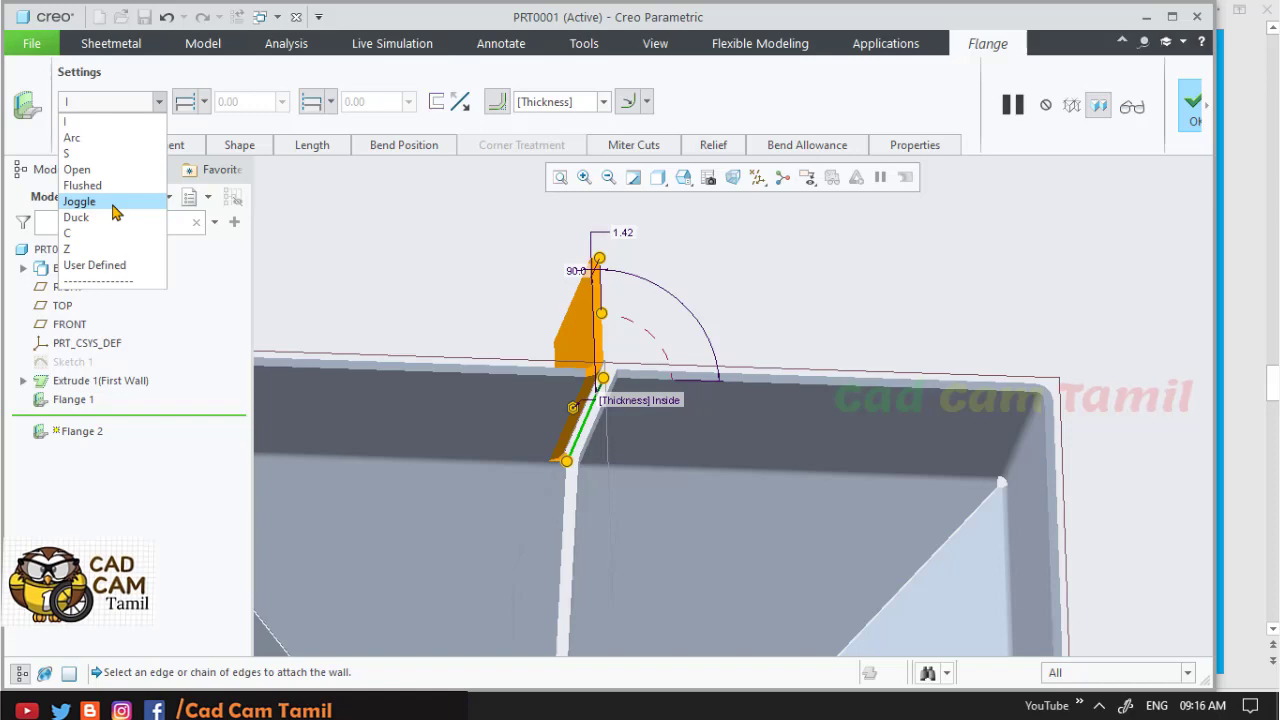
- Give the seam flange the Joggle shape so it overlaps the opposite wall
click(115, 202)
middle_drag(556, 264, 590, 350)
scroll(617, 407, up, 3)
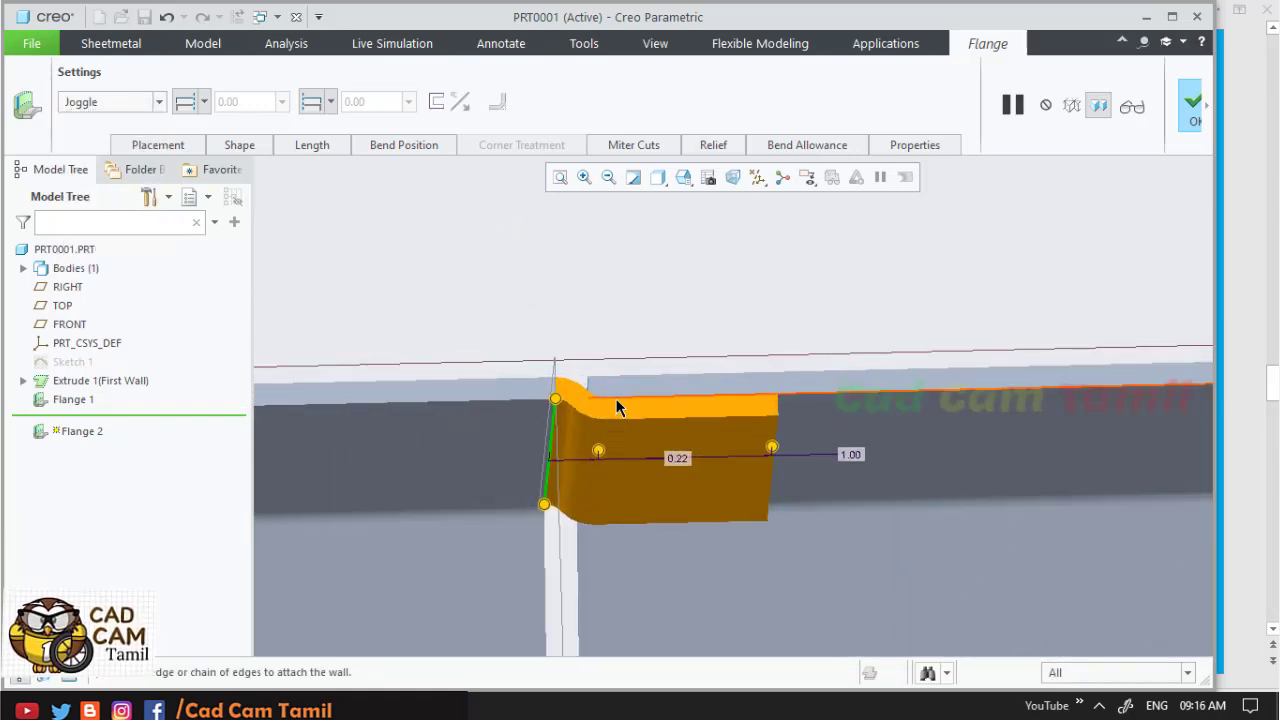
scroll(617, 407, up, 3)
middle_drag(600, 289, 537, 397)
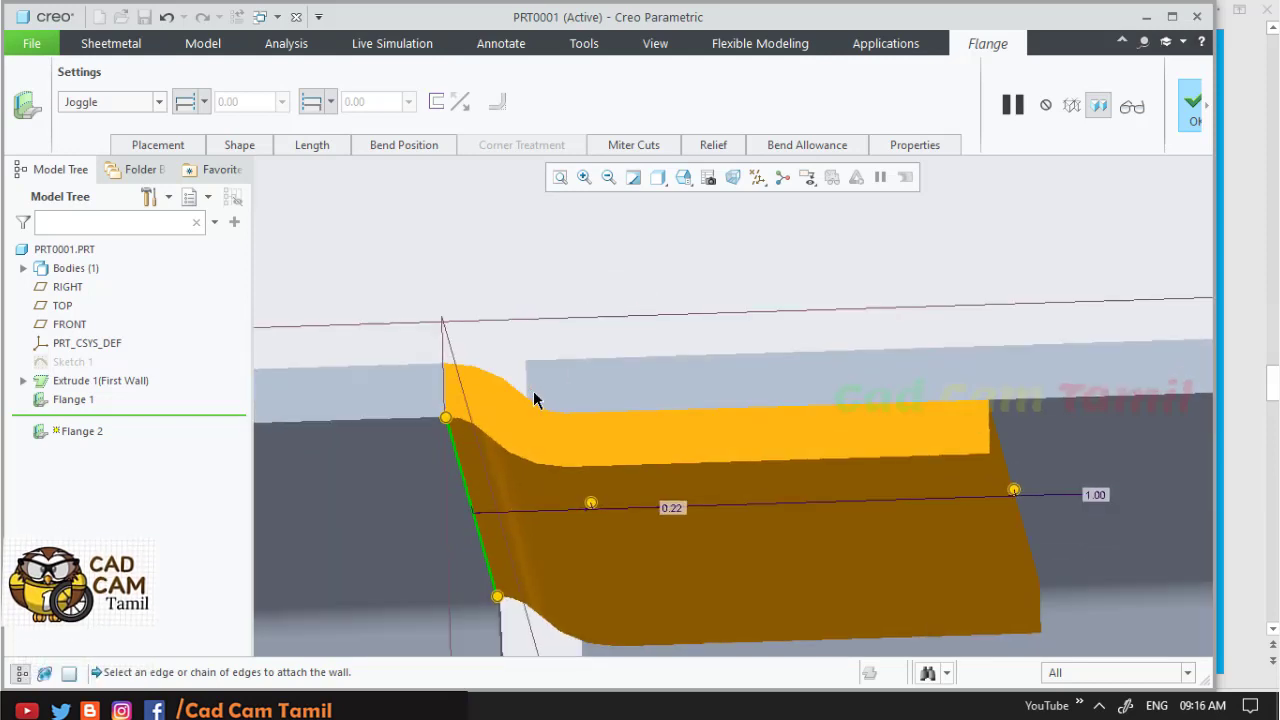
scroll(530, 438, up, 2)
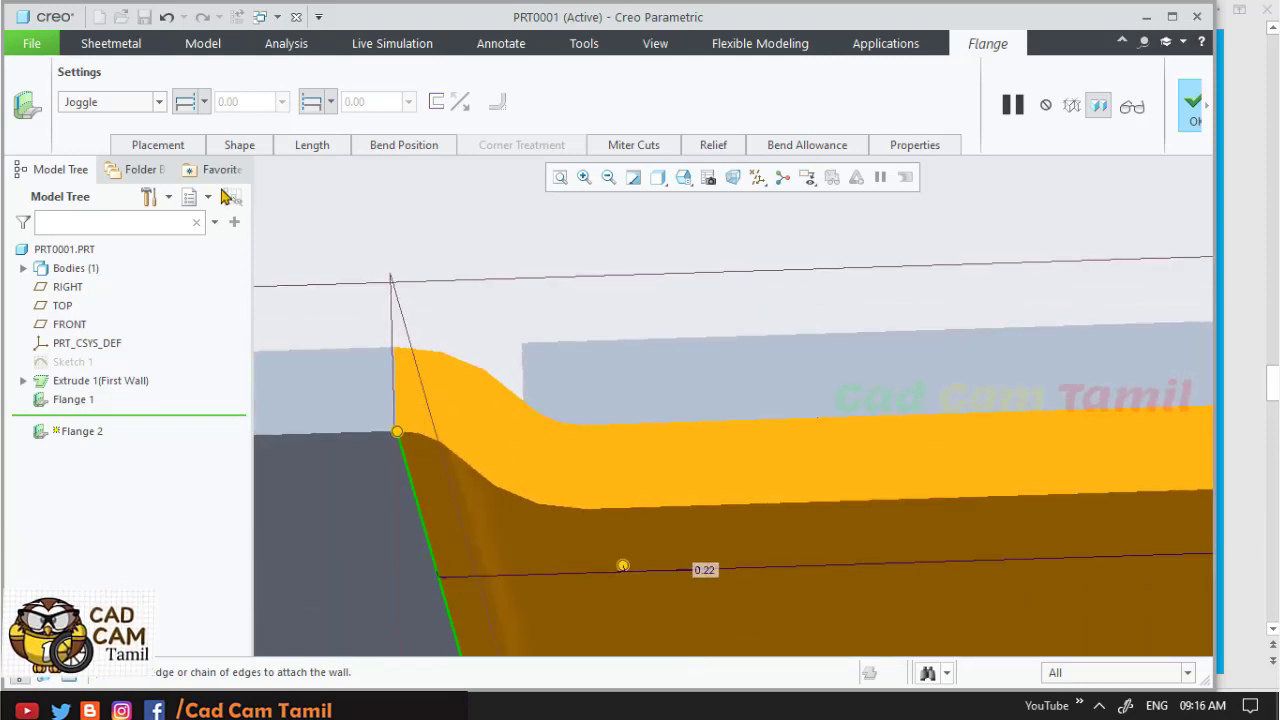
- Set the joggle flange's offset length to 0.15 in its section profile
click(232, 148)
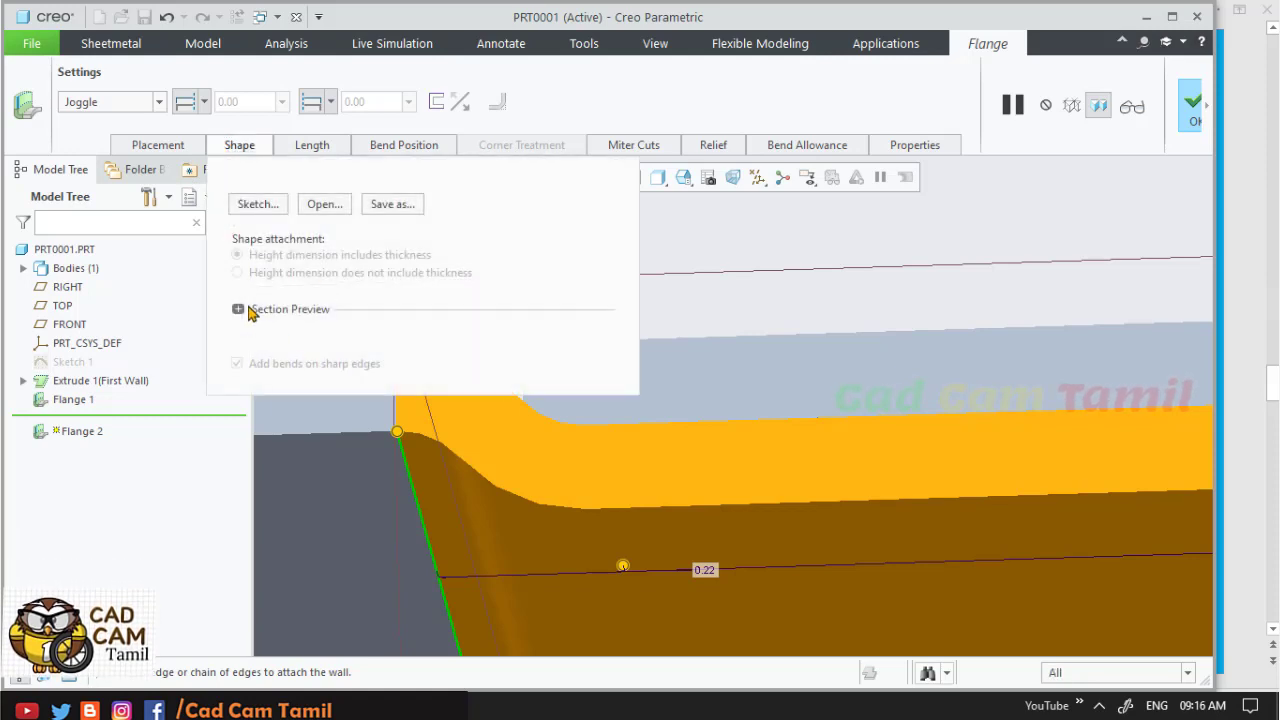
click(240, 309)
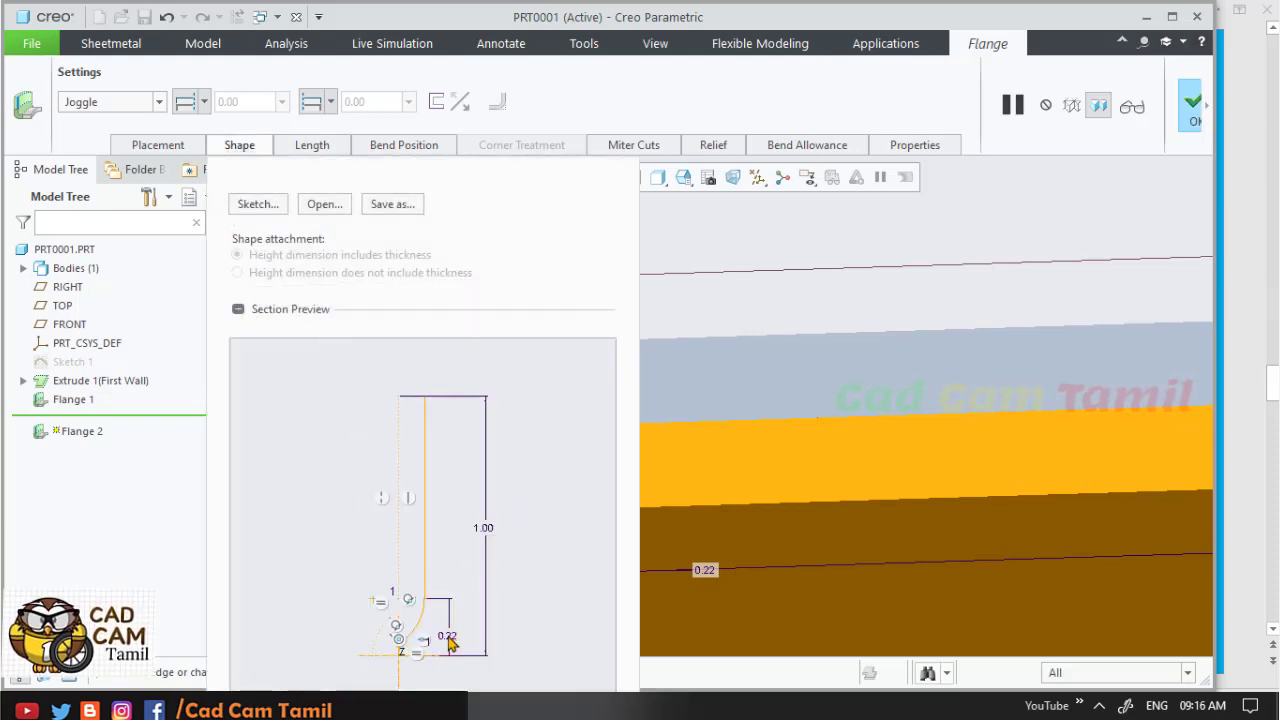
text(5)
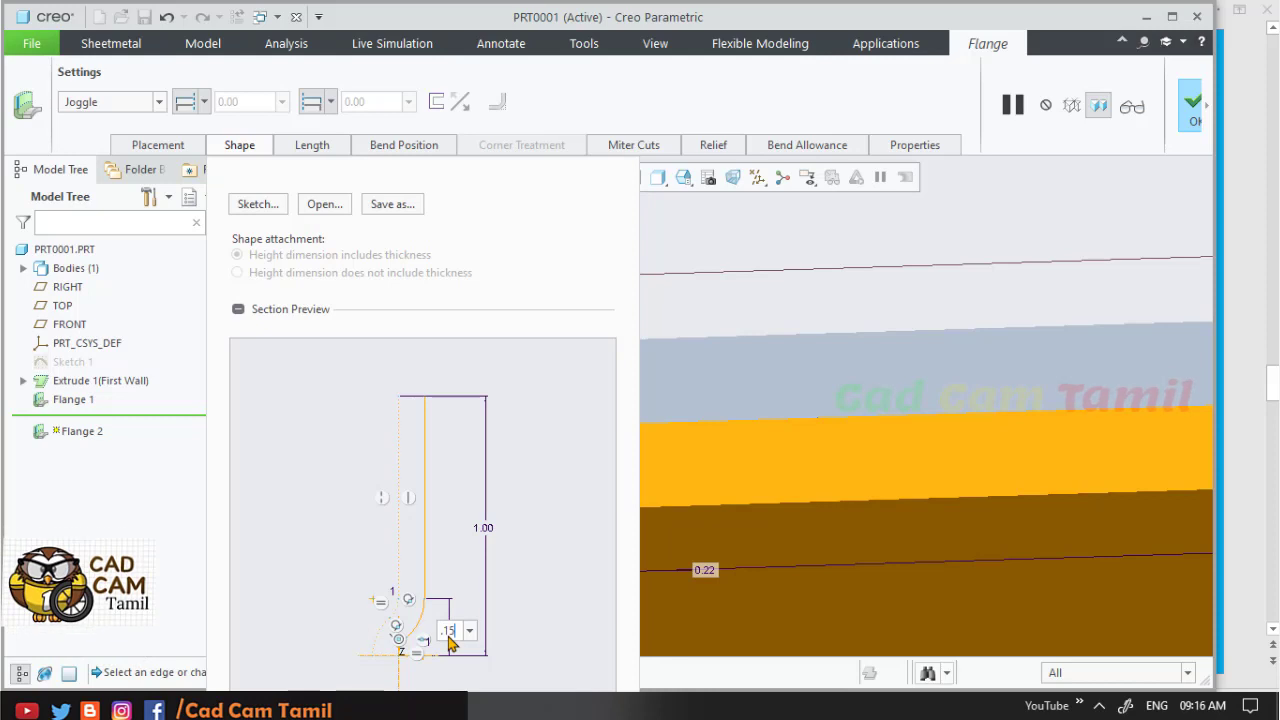
key(Return)
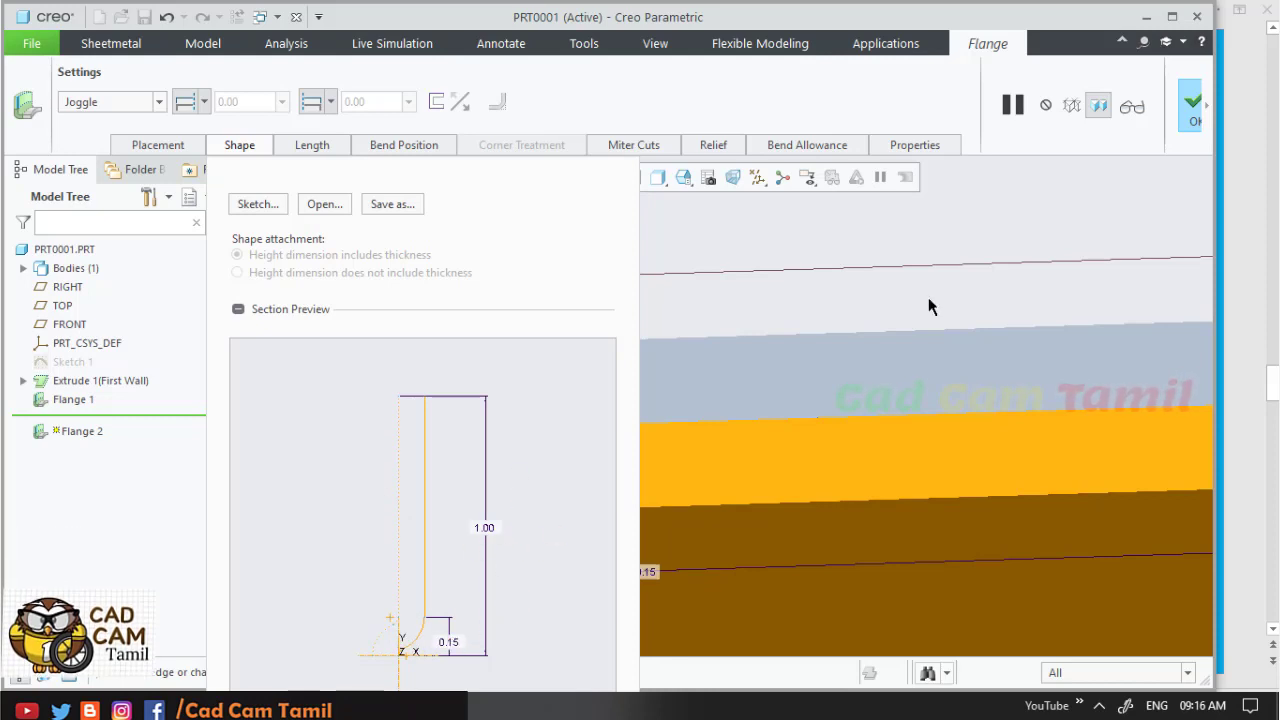
scroll(928, 307, down, 3)
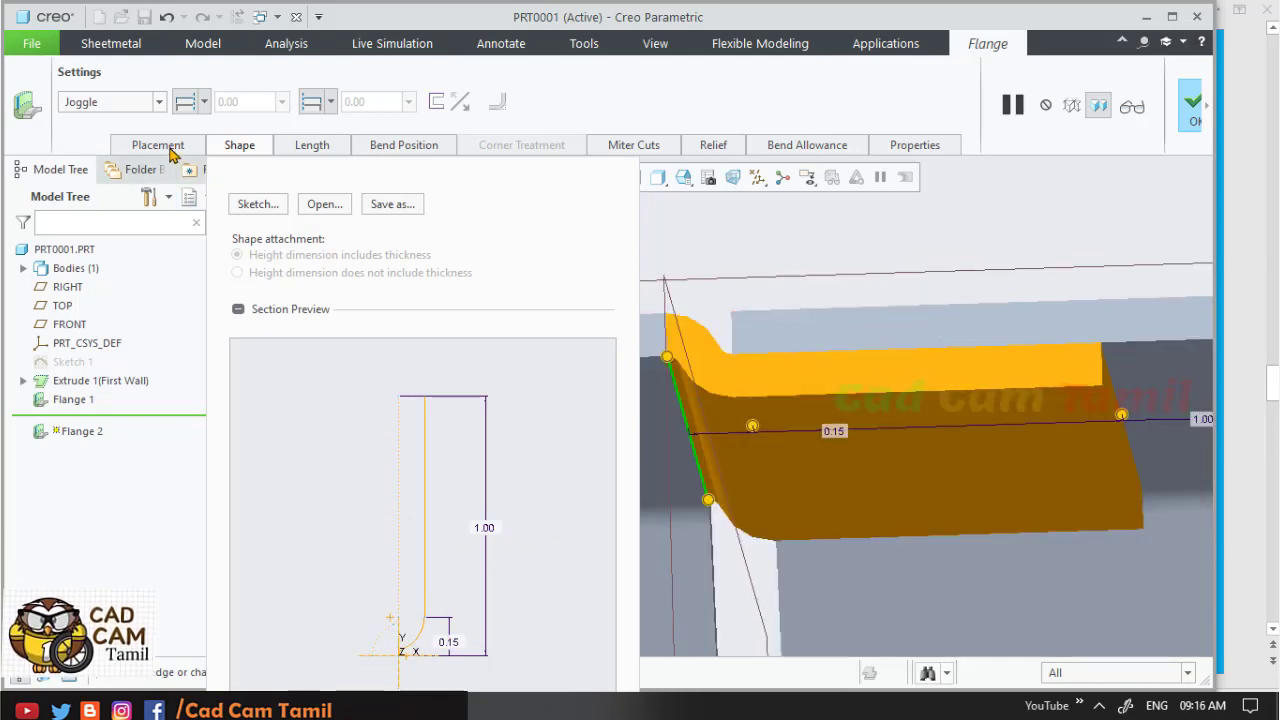
click(220, 151)
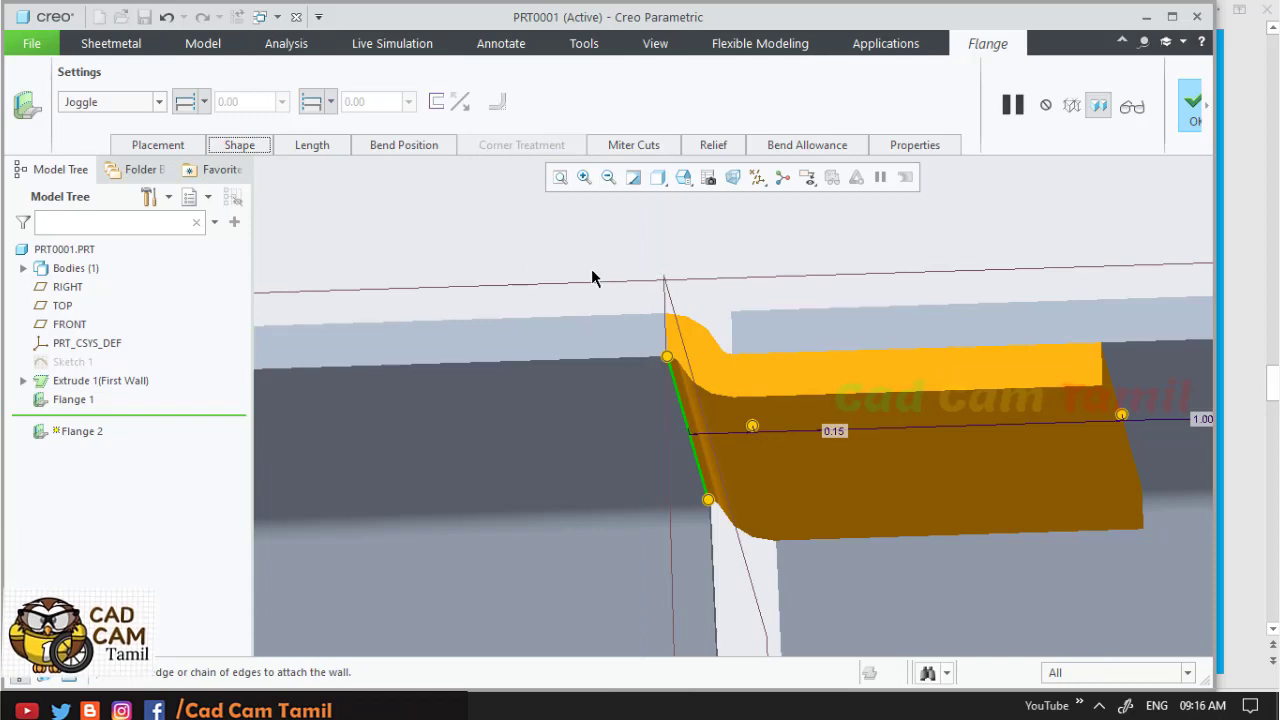
scroll(622, 292, down, 2)
- Compare the joggle flange's overlap at the seam with Detail B of the drawing
click(1238, 232)
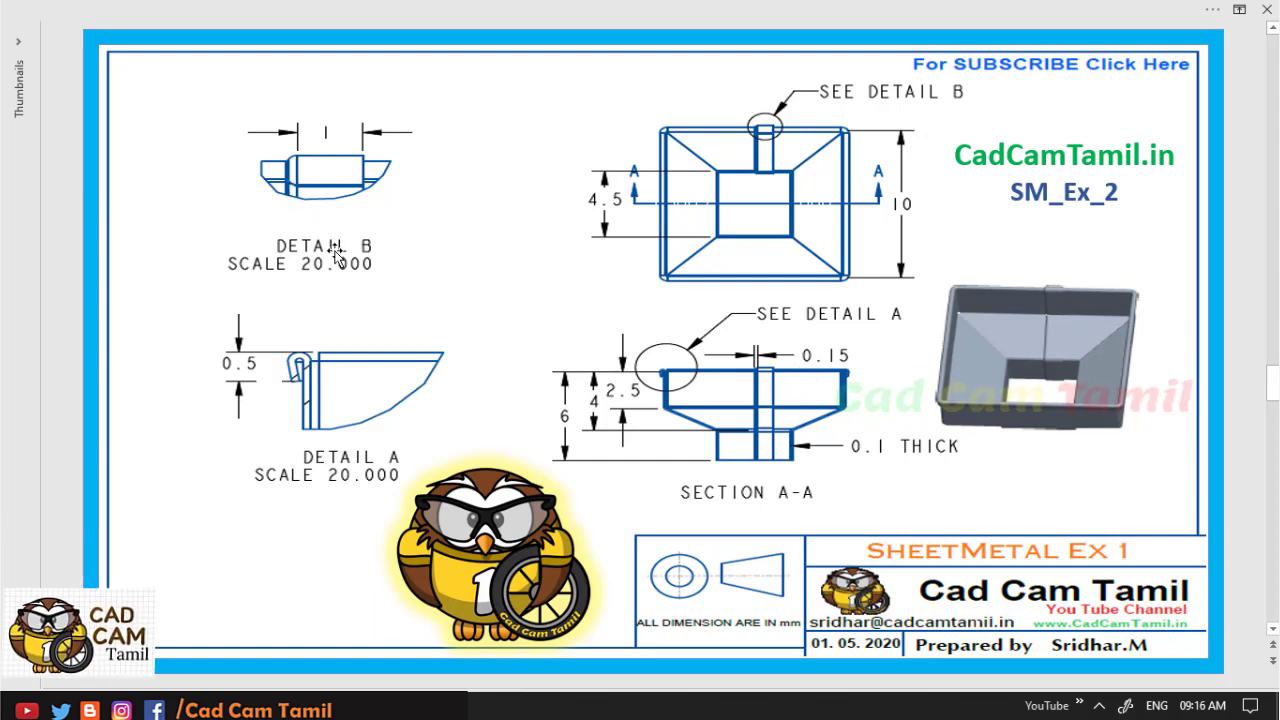
mouse_move(330, 686)
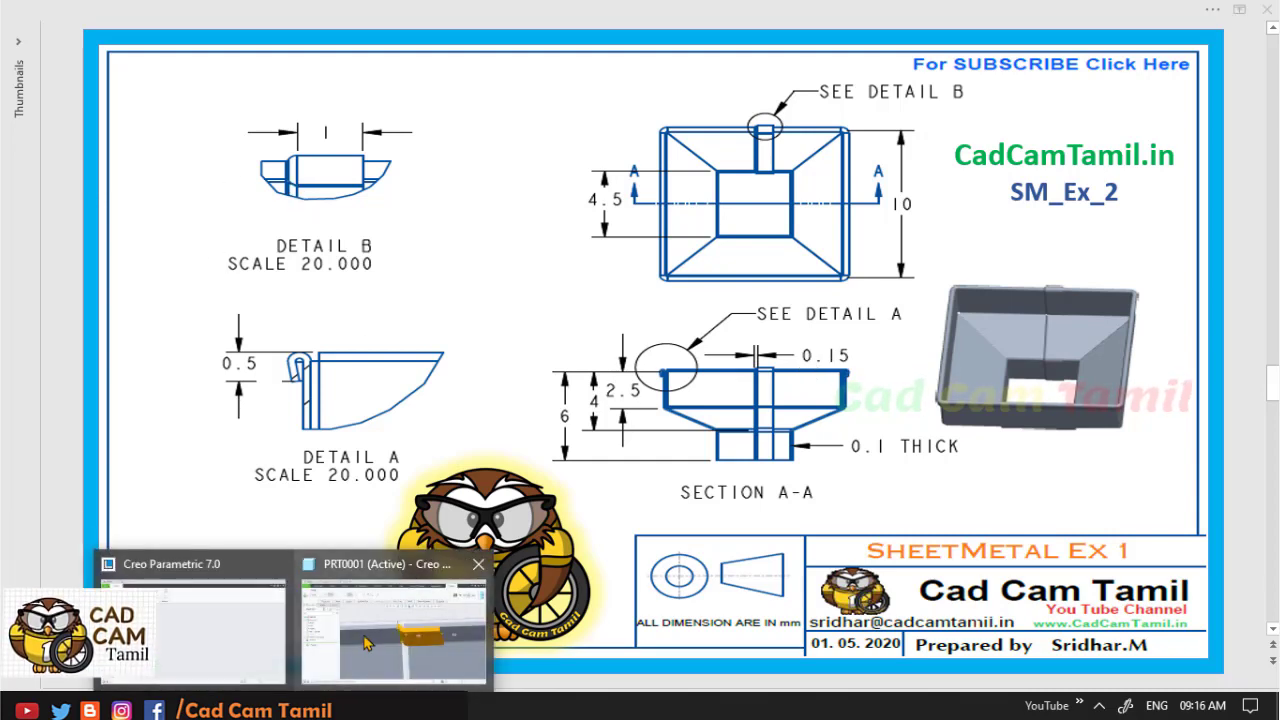
click(400, 615)
scroll(669, 243, up, 4)
scroll(669, 263, down, 4)
scroll(650, 358, up, 4)
mouse_move(681, 240)
middle_down()
mouse_move(689, 271)
mouse_move(570, 421)
middle_up()
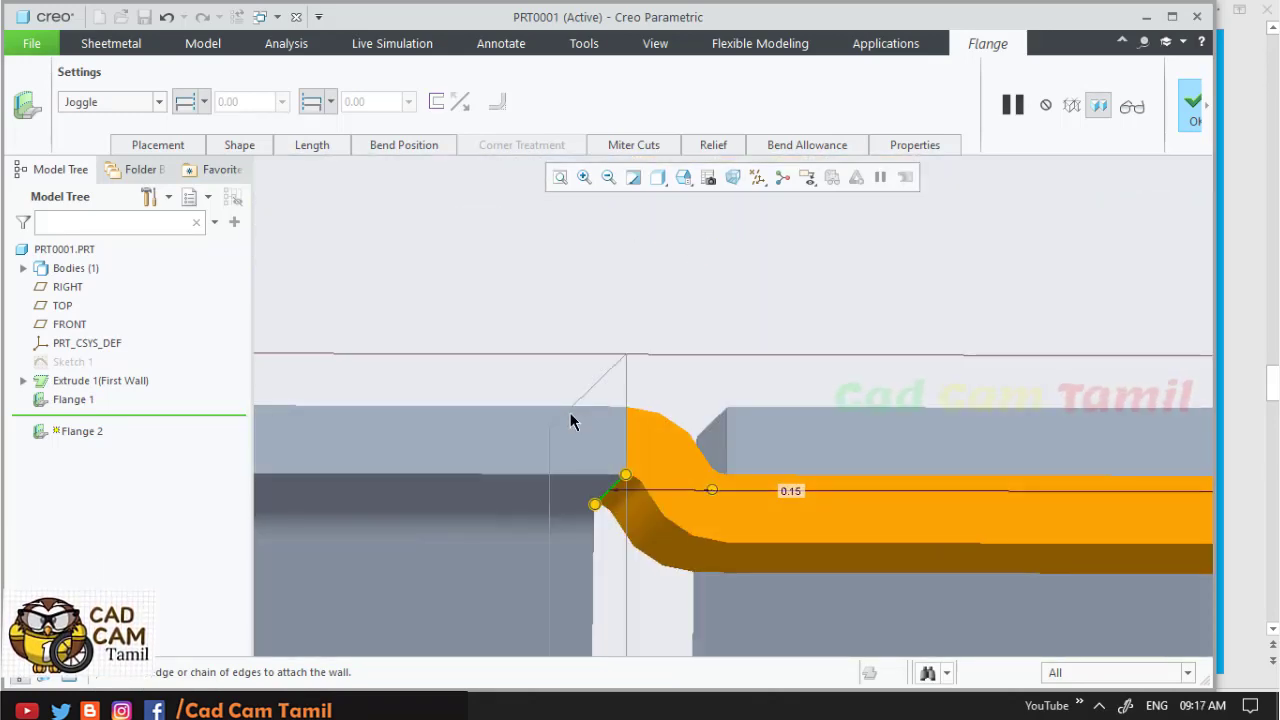
middle_drag(668, 372, 673, 516)
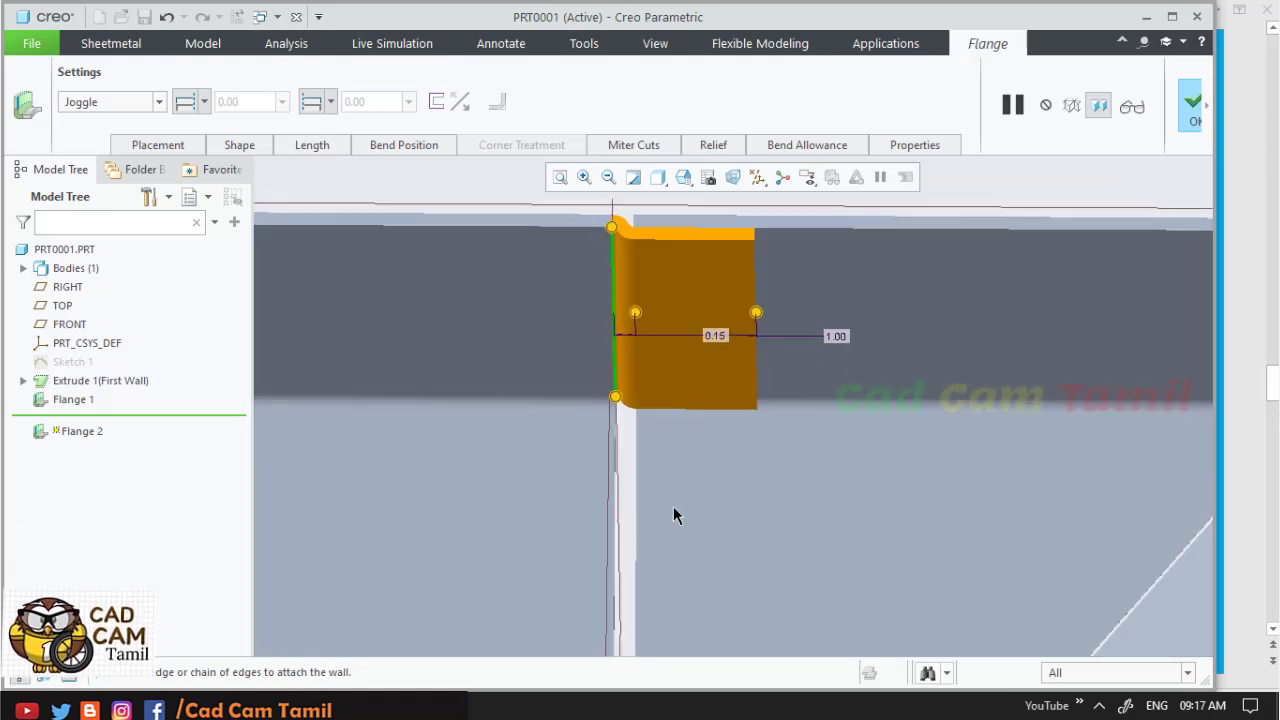
- Extend the joggle flange along the whole seam edge, from the wall through the funnel to the outlet, and complete it
click(614, 500)
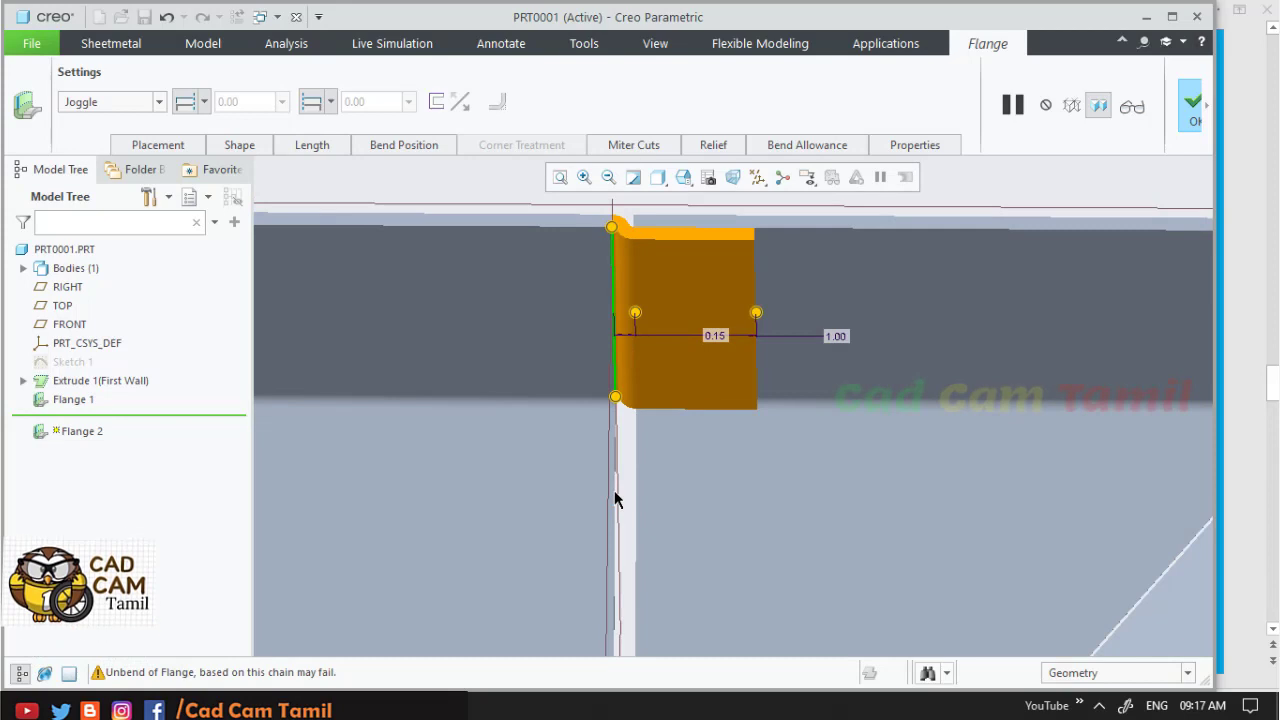
scroll(621, 443, down, 5)
middle_drag(657, 540, 650, 393)
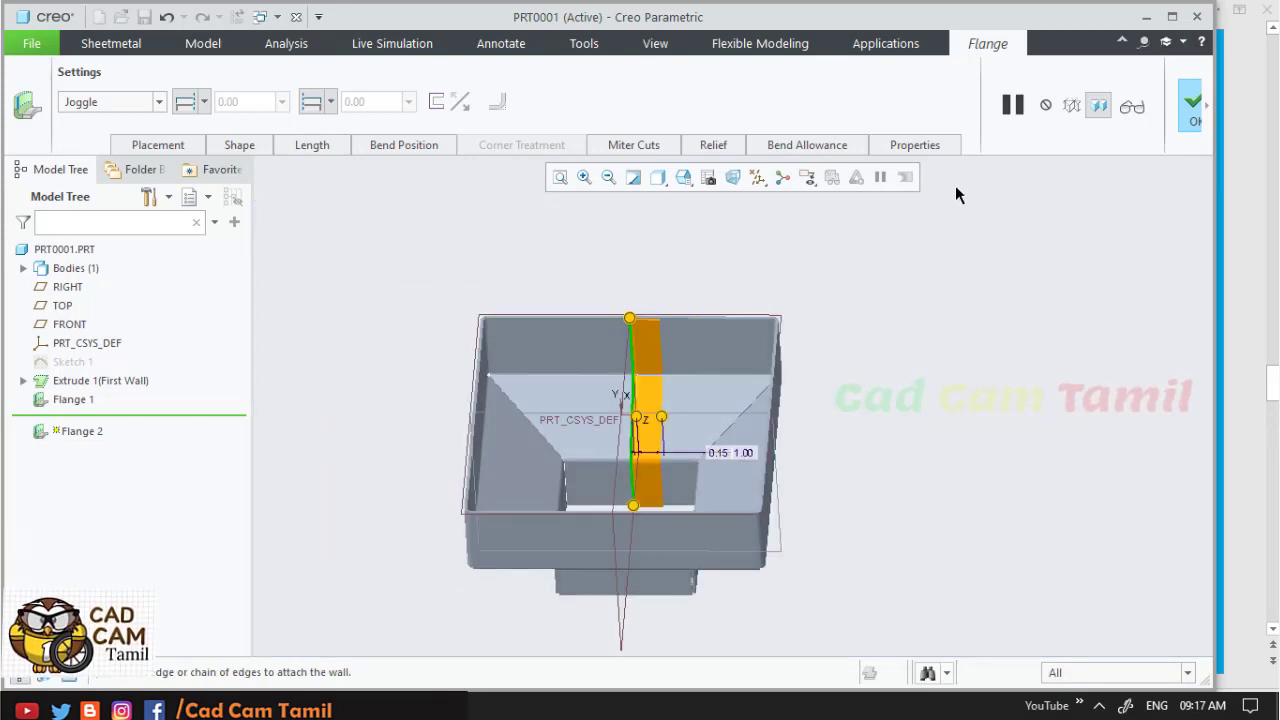
click(1188, 105)
mouse_move(779, 405)
middle_down()
mouse_move(740, 440)
mouse_move(772, 415)
middle_up()
scroll(657, 342, up, 5)
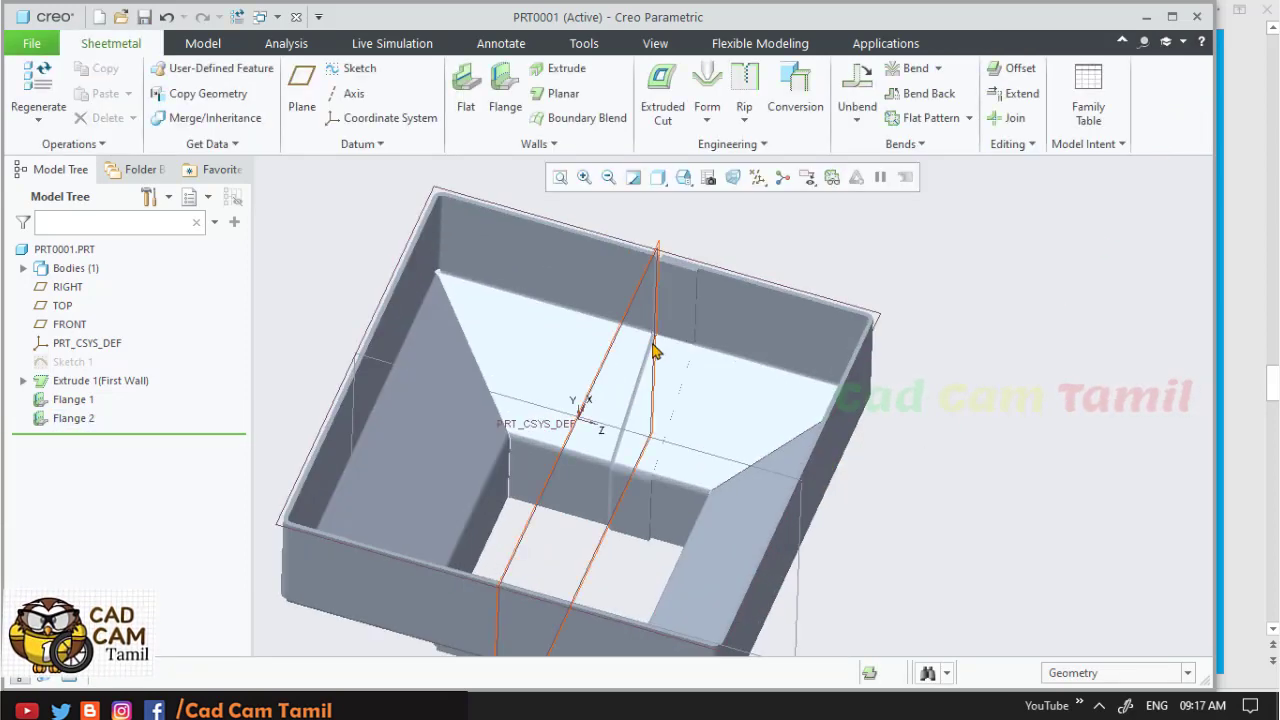
scroll(654, 351, down, 4)
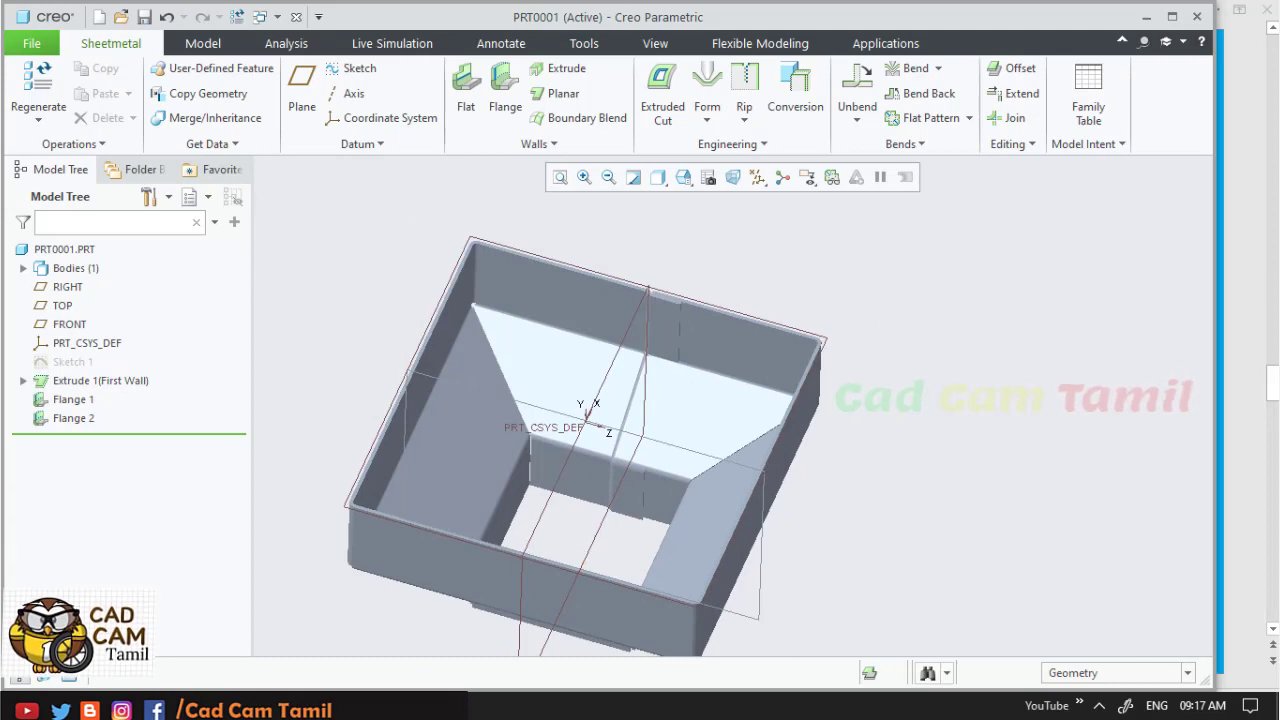
- Roll the model back to before Flange 2, leaving the insertion point right after Flange 1
click(1240, 256)
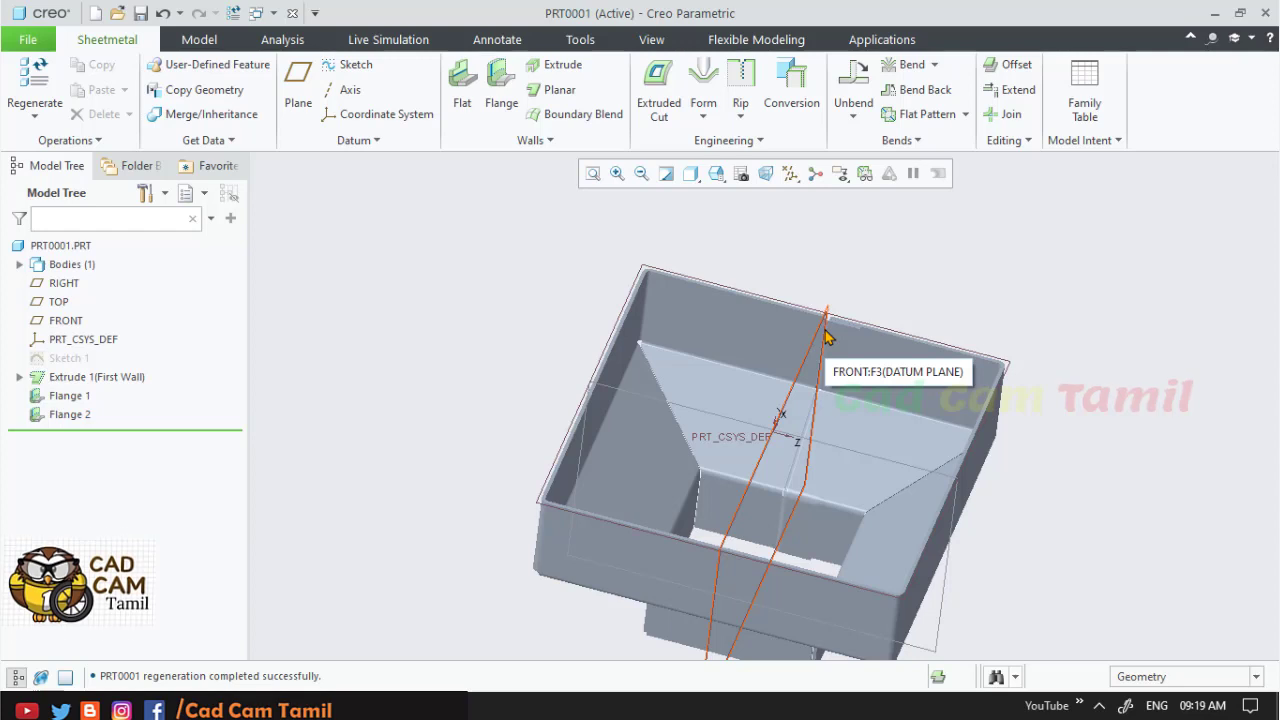
scroll(814, 323, down, 3)
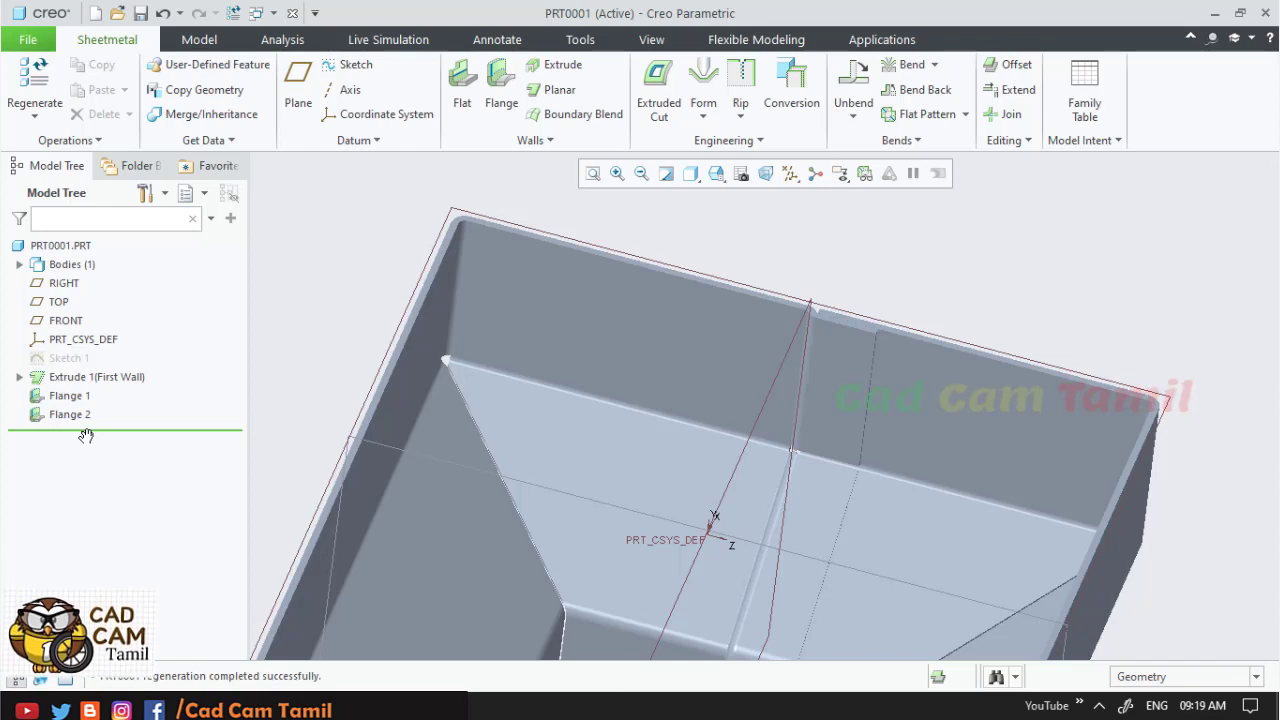
drag(90, 403, 88, 400)
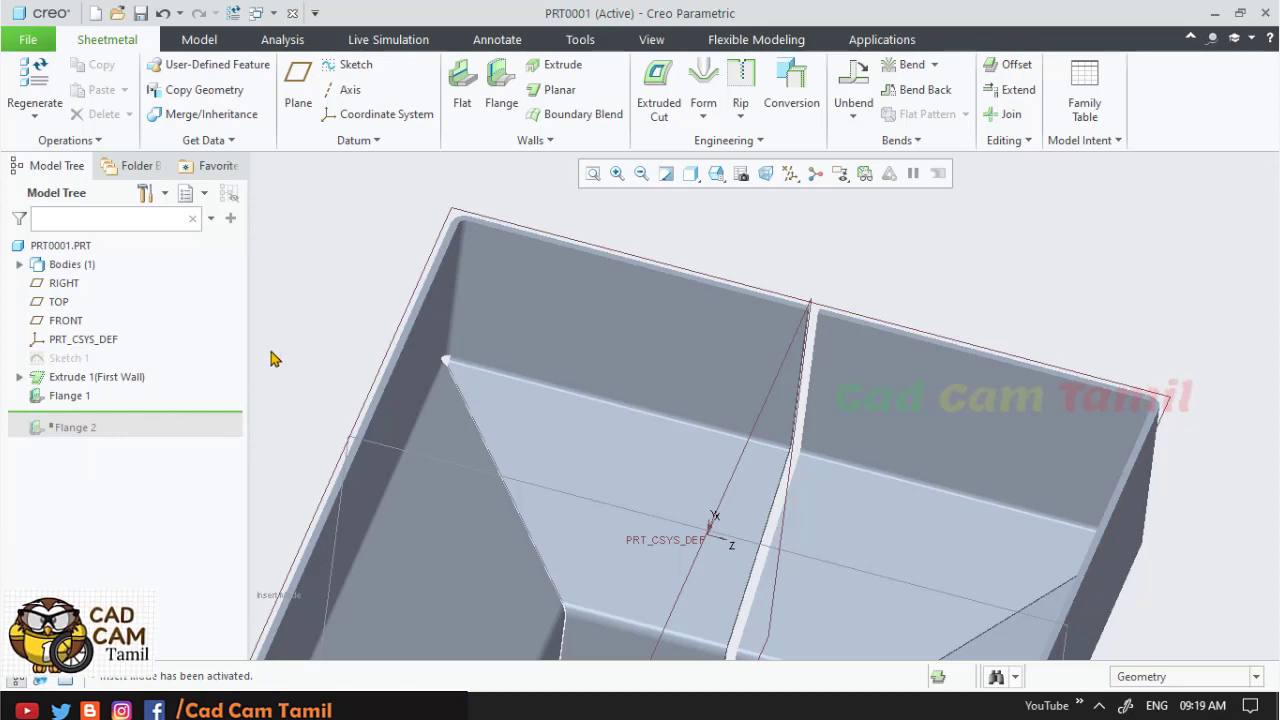
- Start a C-shaped flange on the inner top edge of the wall beside the seam, curling outward
click(510, 86)
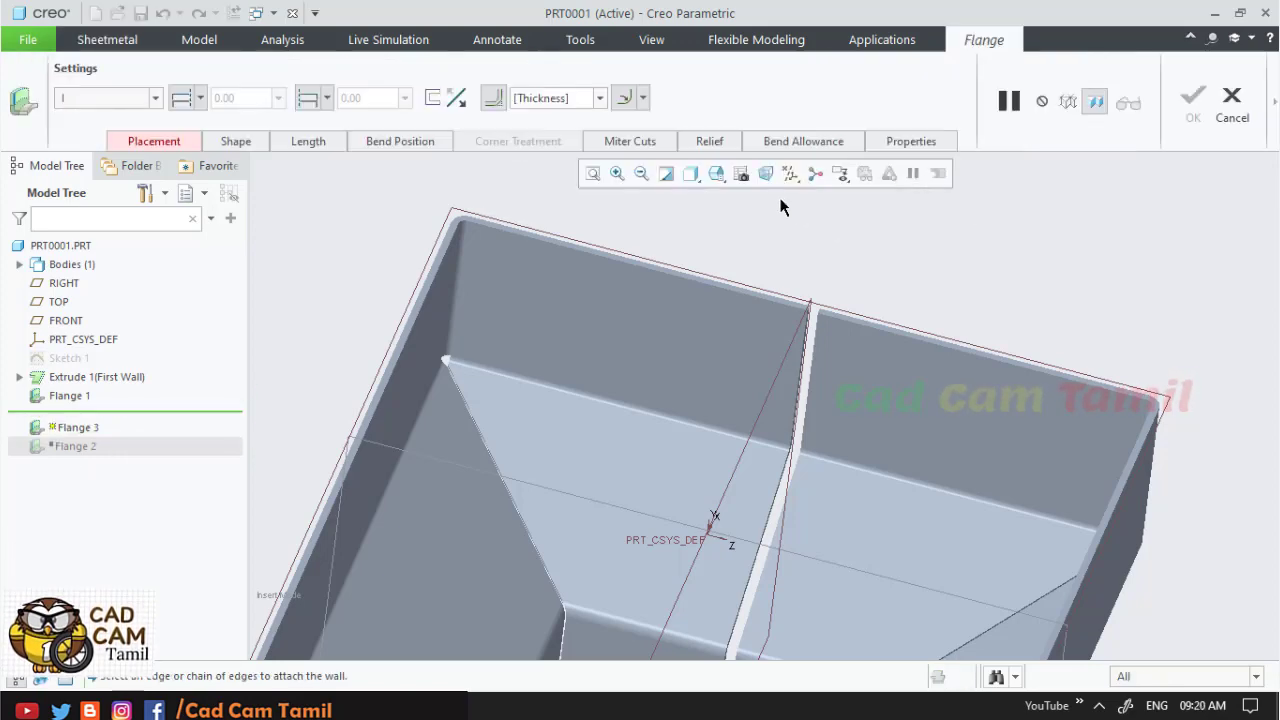
scroll(1026, 349, down, 2)
scroll(918, 314, up, 3)
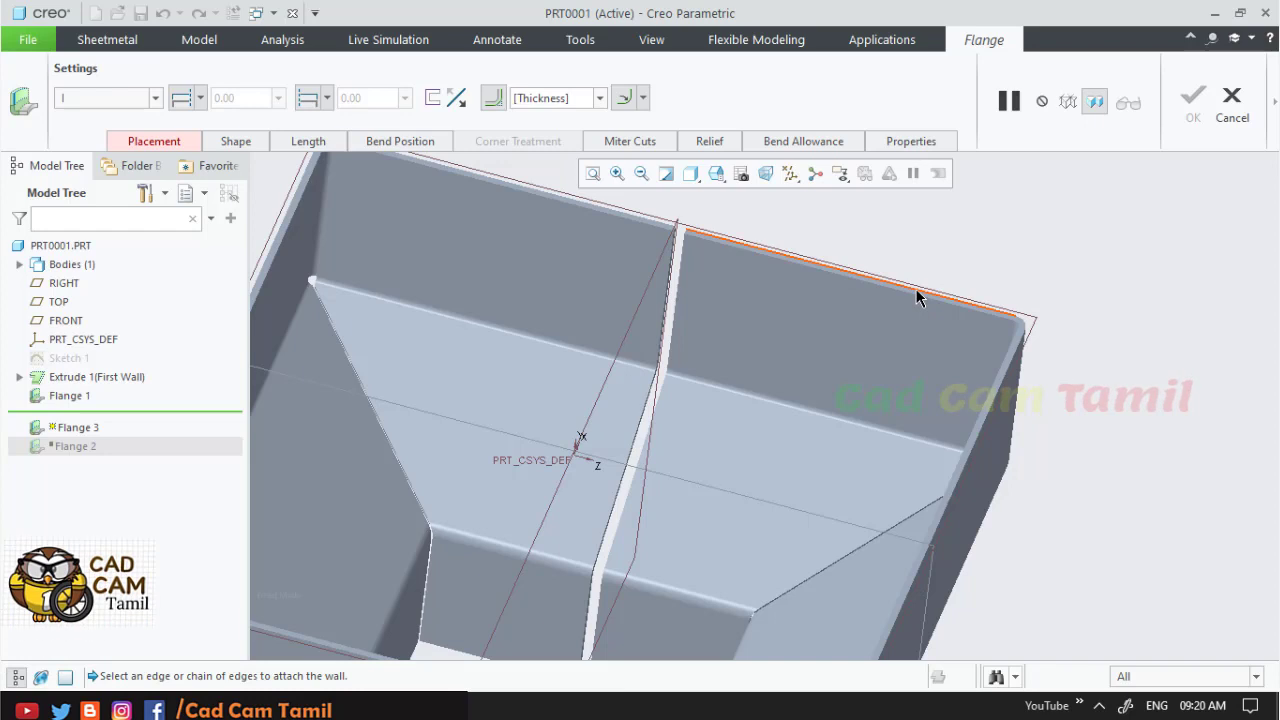
click(918, 298)
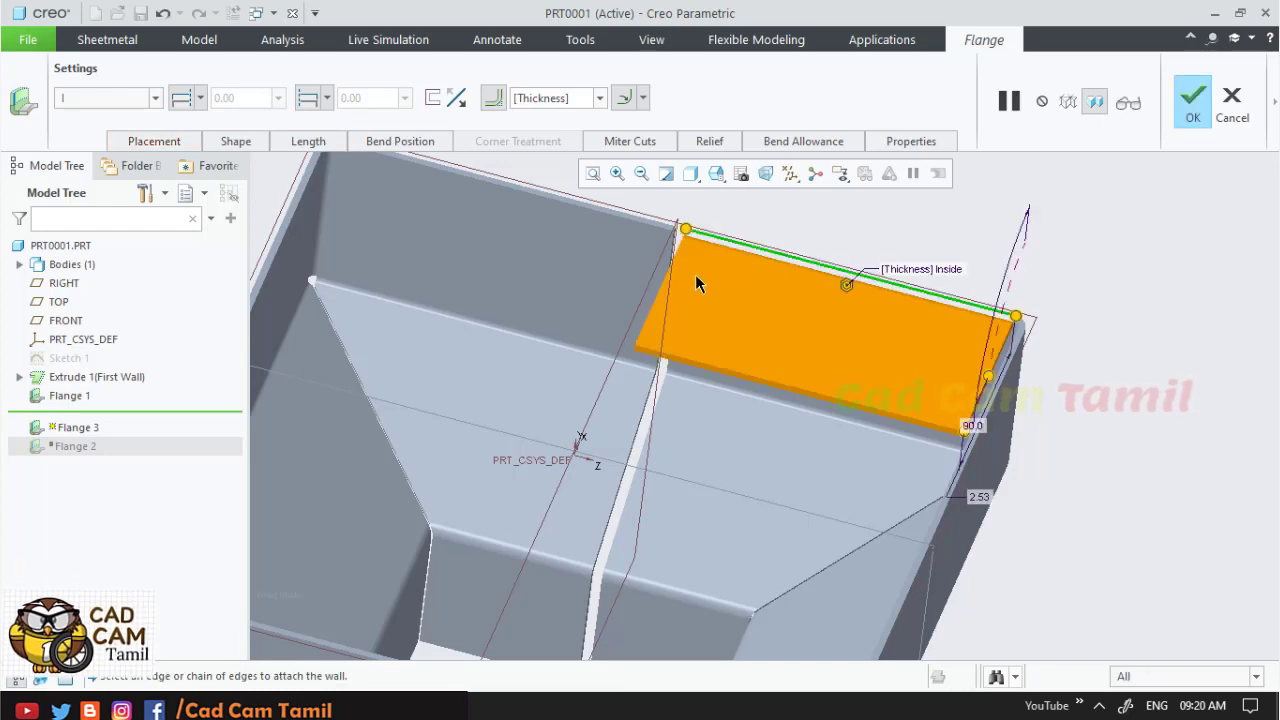
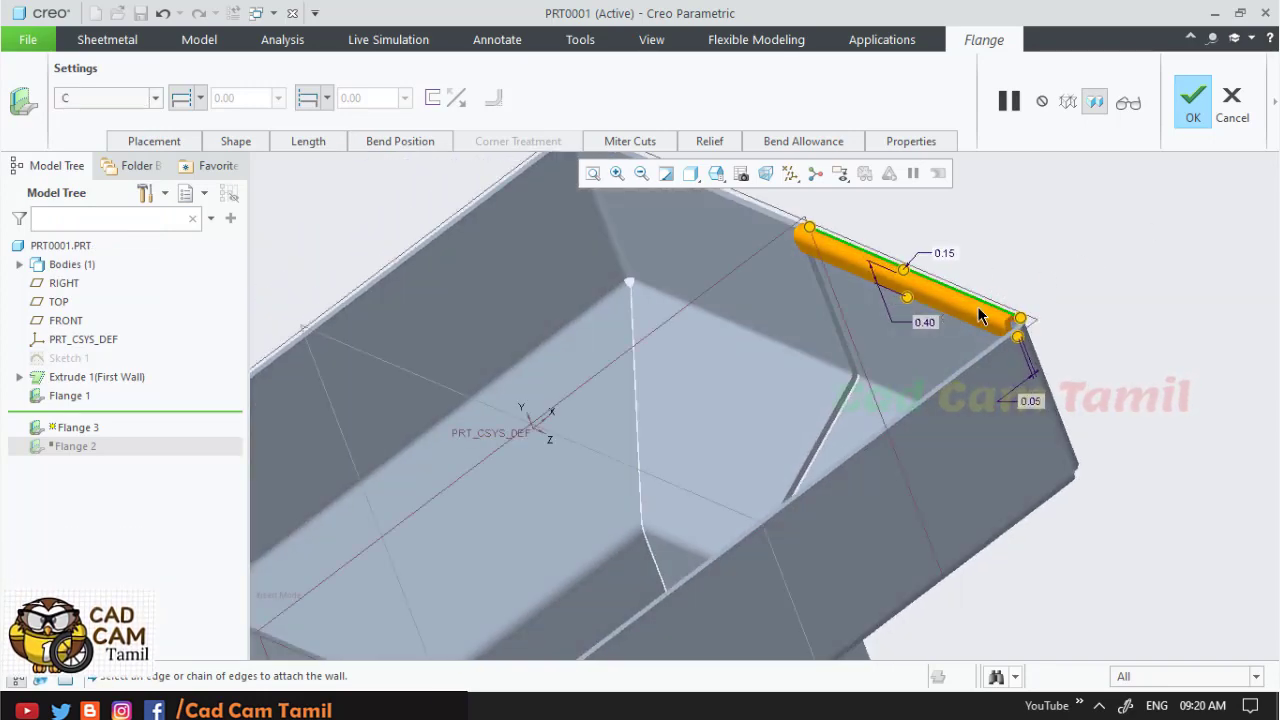
click(980, 316)
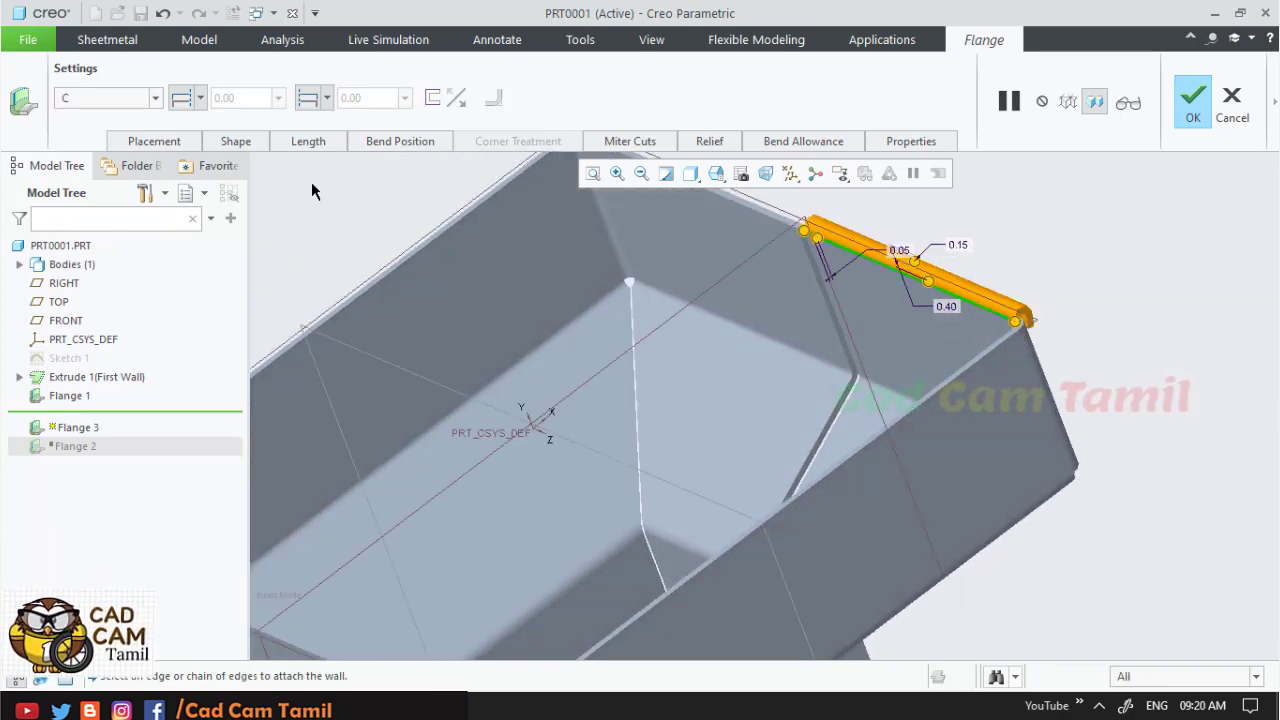
- Set the C-shaped flange's profile height to 0.5
click(240, 144)
click(276, 306)
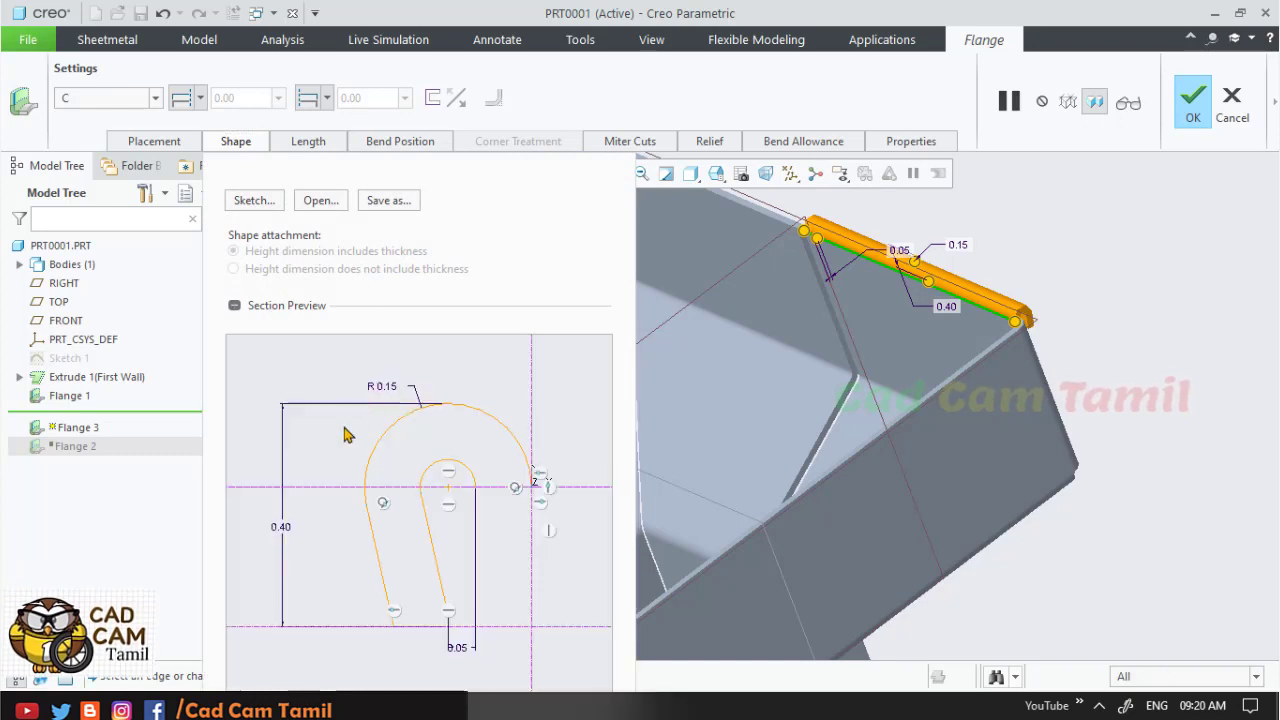
double_click(283, 528)
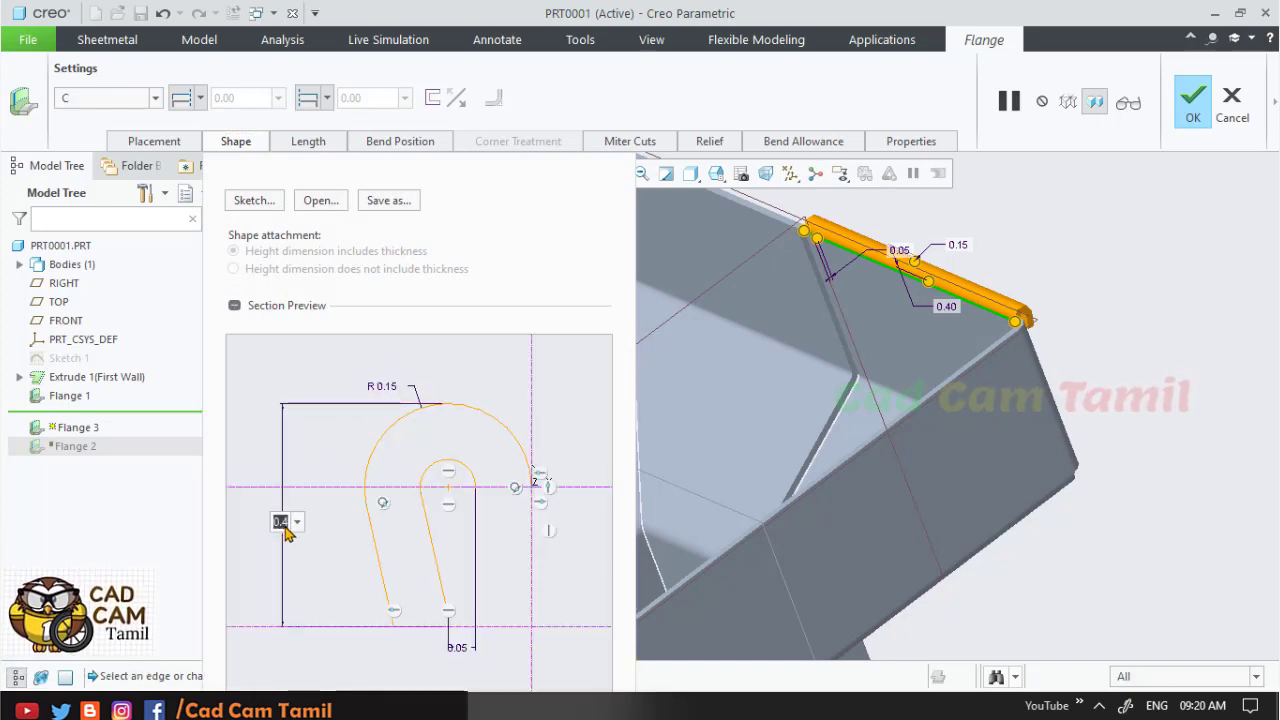
text(.5)
key(Return)
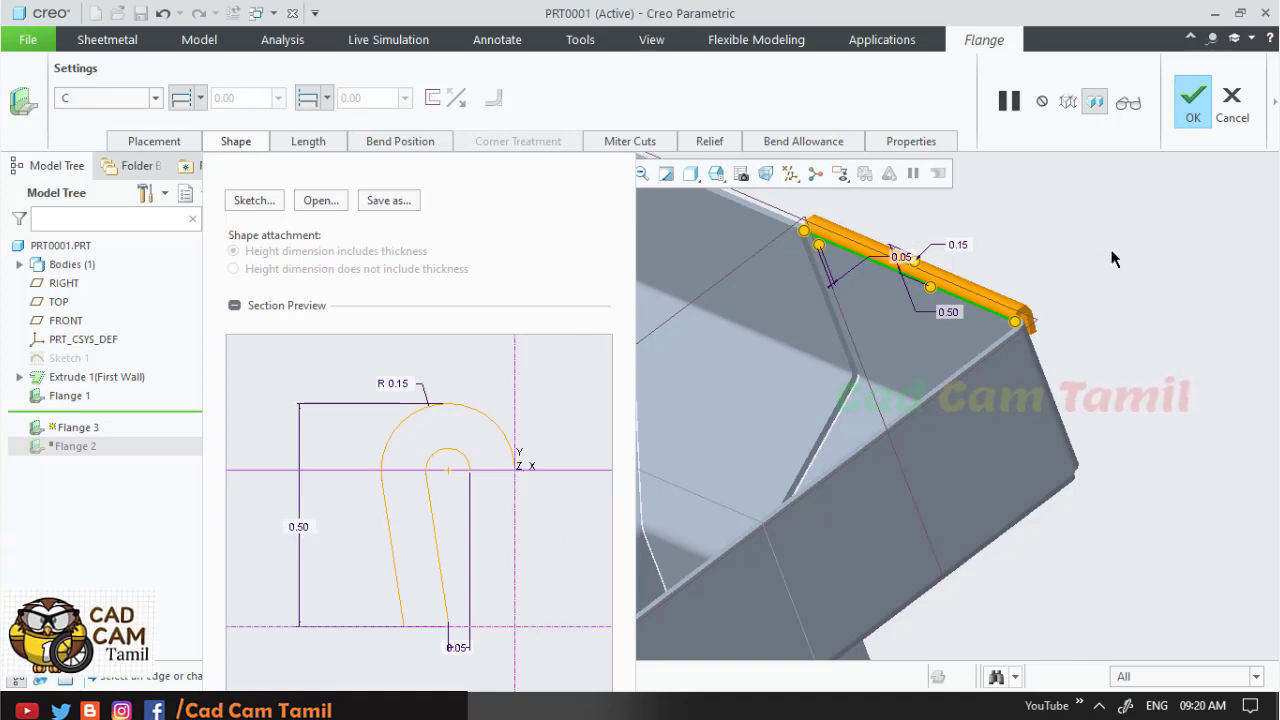
click(254, 146)
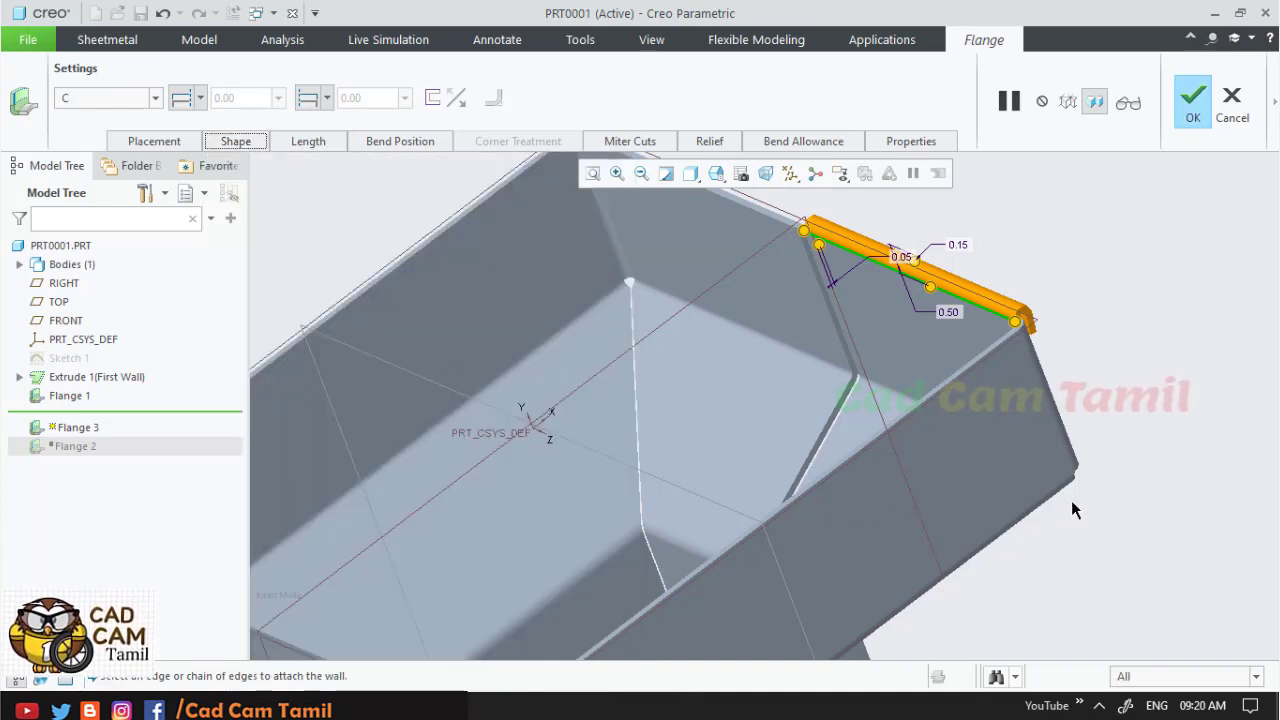
- Extend the C-shaped flange around the entire top rim of the wall and complete it
shift+click(992, 352)
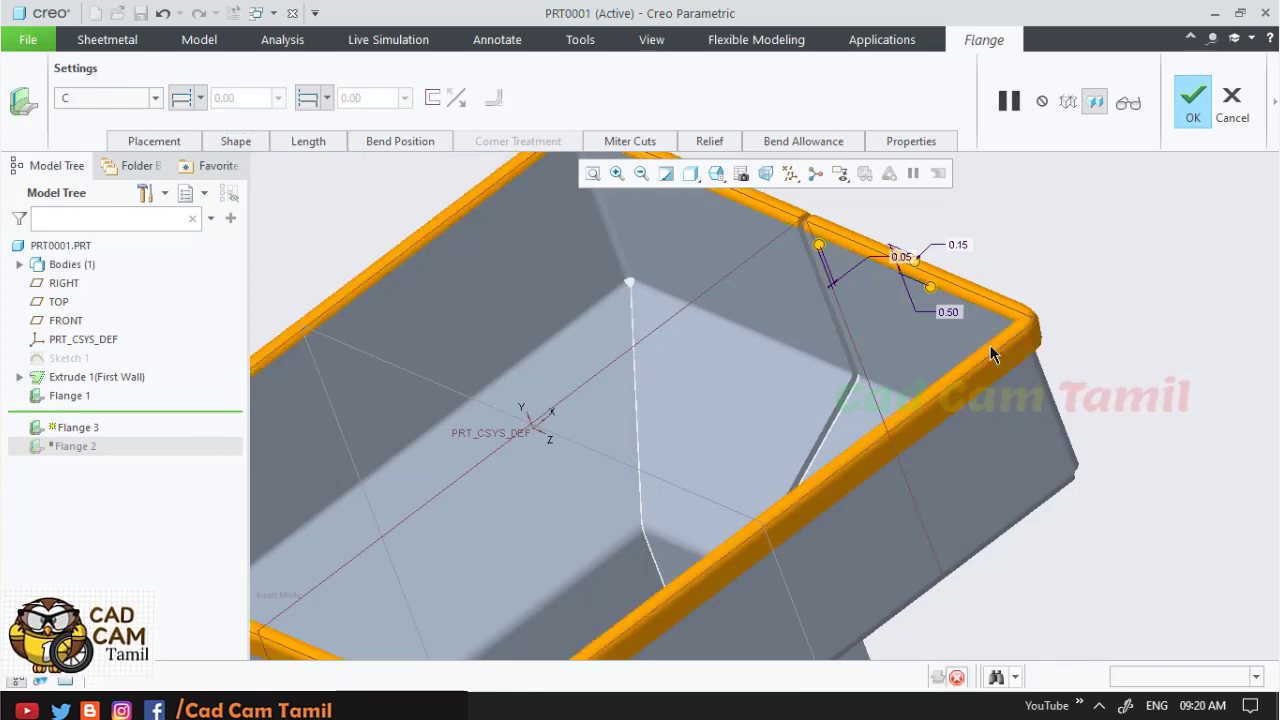
middle_drag(503, 666, 612, 478)
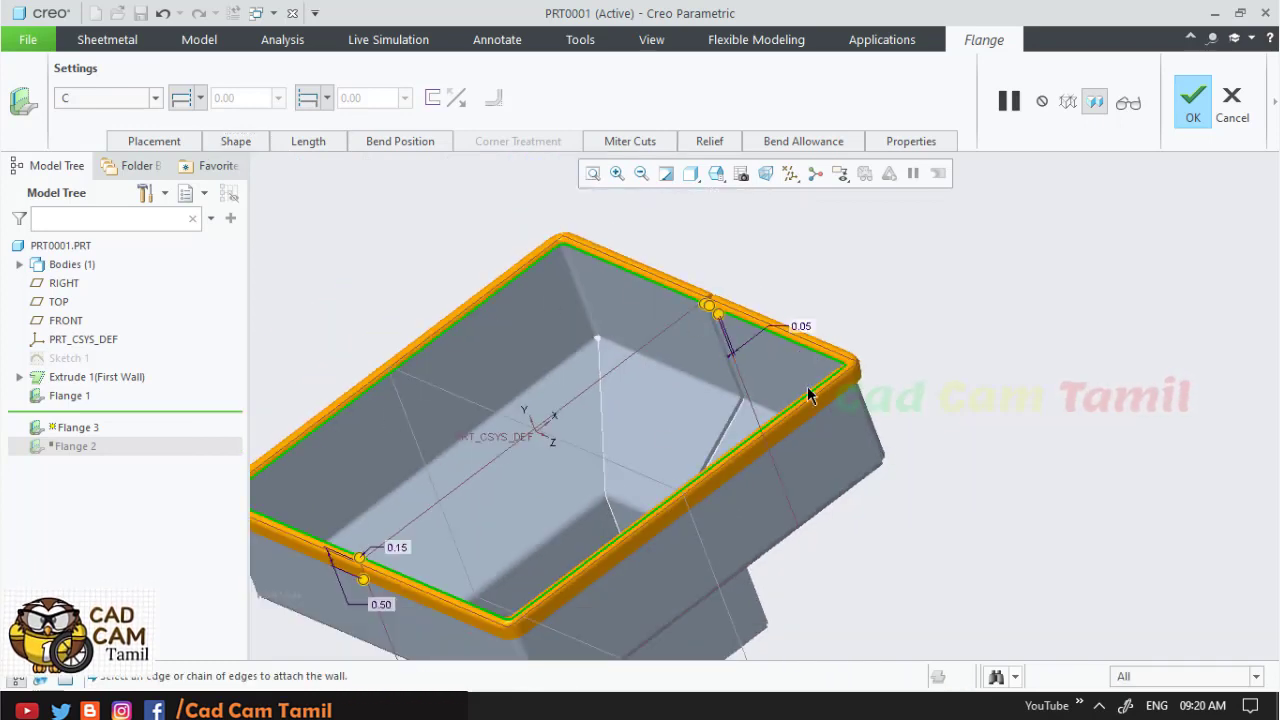
click(1192, 100)
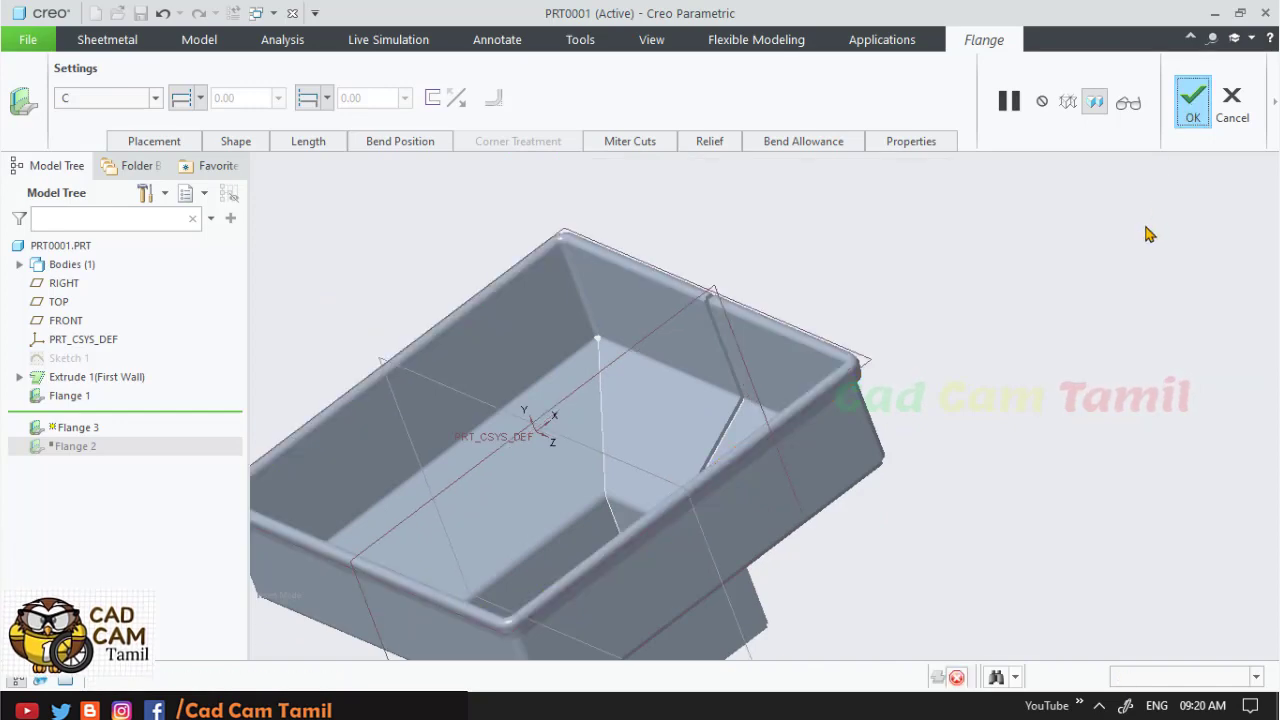
- Move the insertion point below Flange 2 to restore the joggle flange after the rim flange
mouse_move(954, 409)
middle_down()
mouse_move(929, 380)
mouse_move(957, 423)
mouse_move(979, 414)
mouse_move(962, 402)
middle_up()
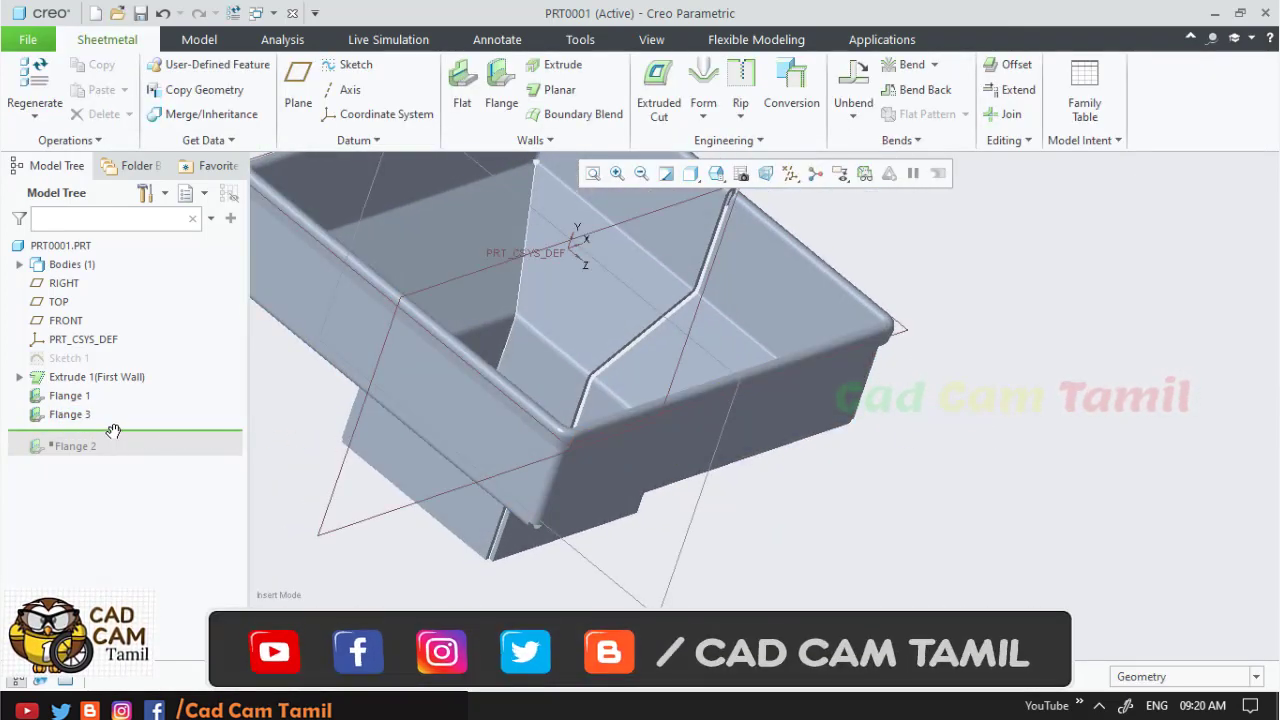
drag(100, 462, 100, 465)
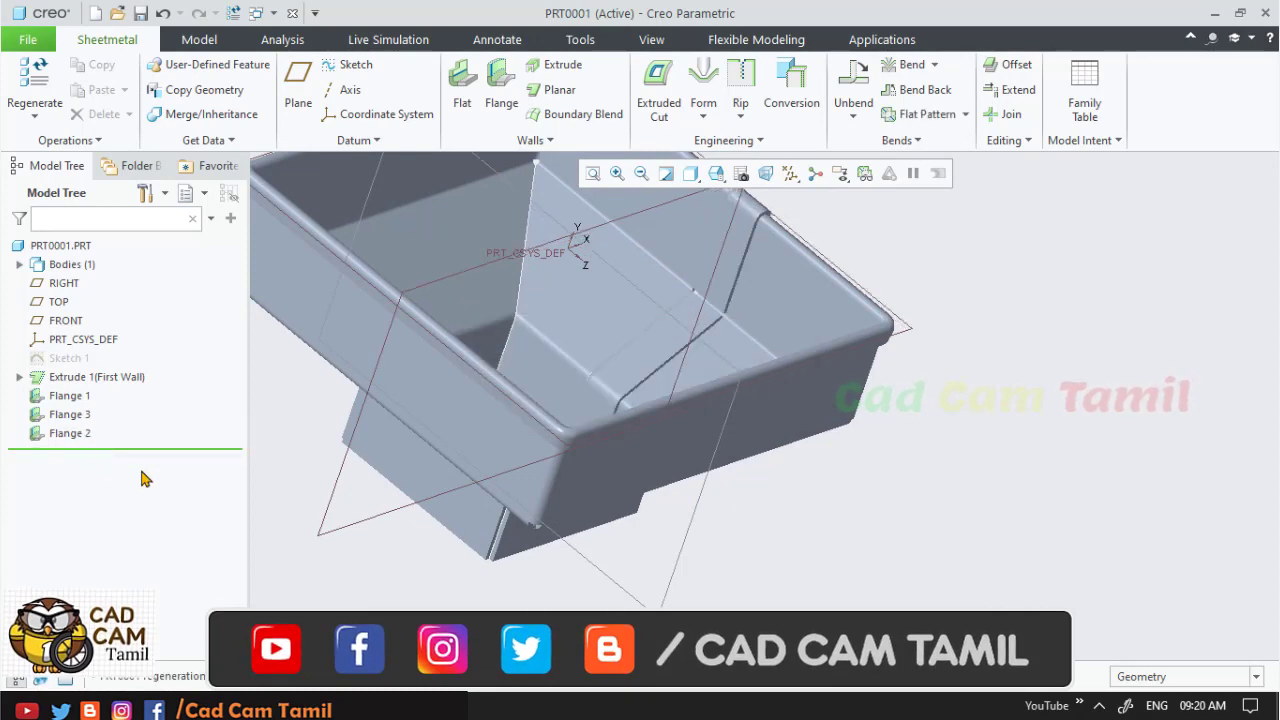
mouse_move(869, 506)
middle_down()
mouse_move(716, 467)
mouse_move(748, 448)
middle_up()
- Inspect the seam overlap, rolled rim and whole part from several sides, with Flange 1 highlighted
scroll(922, 362, up, 5)
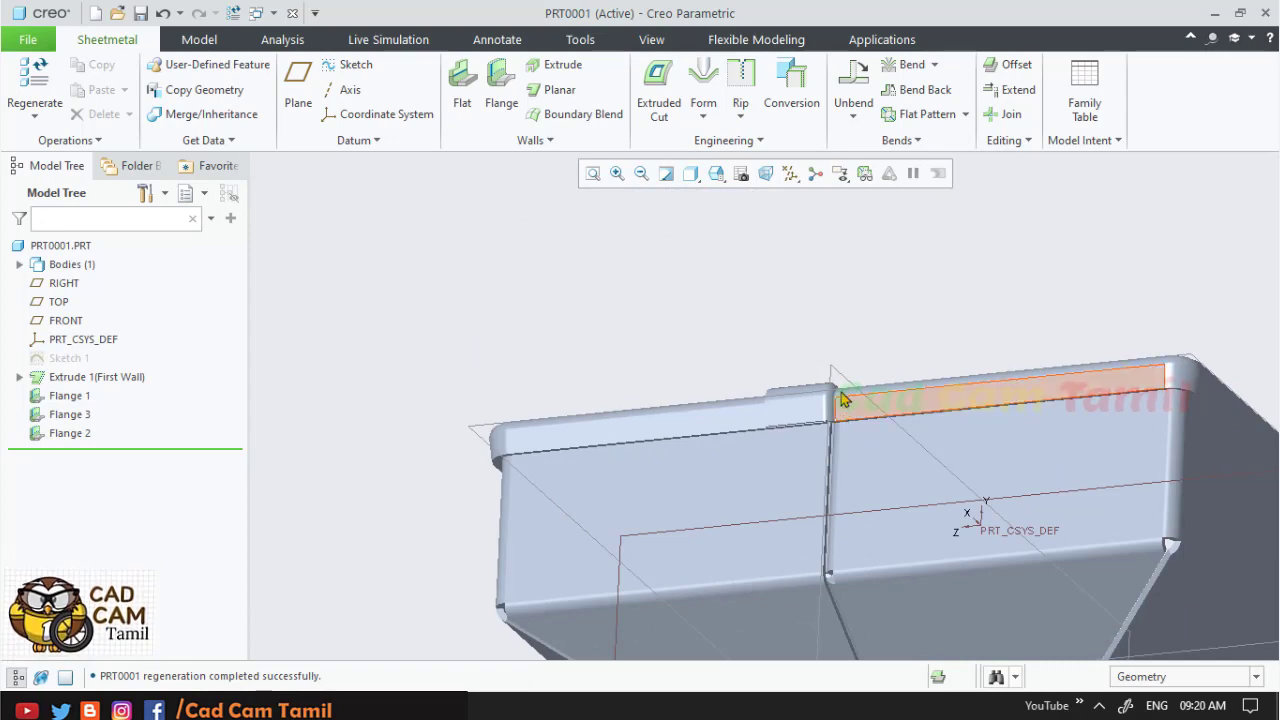
middle_drag(850, 408, 763, 354)
scroll(763, 354, down, 3)
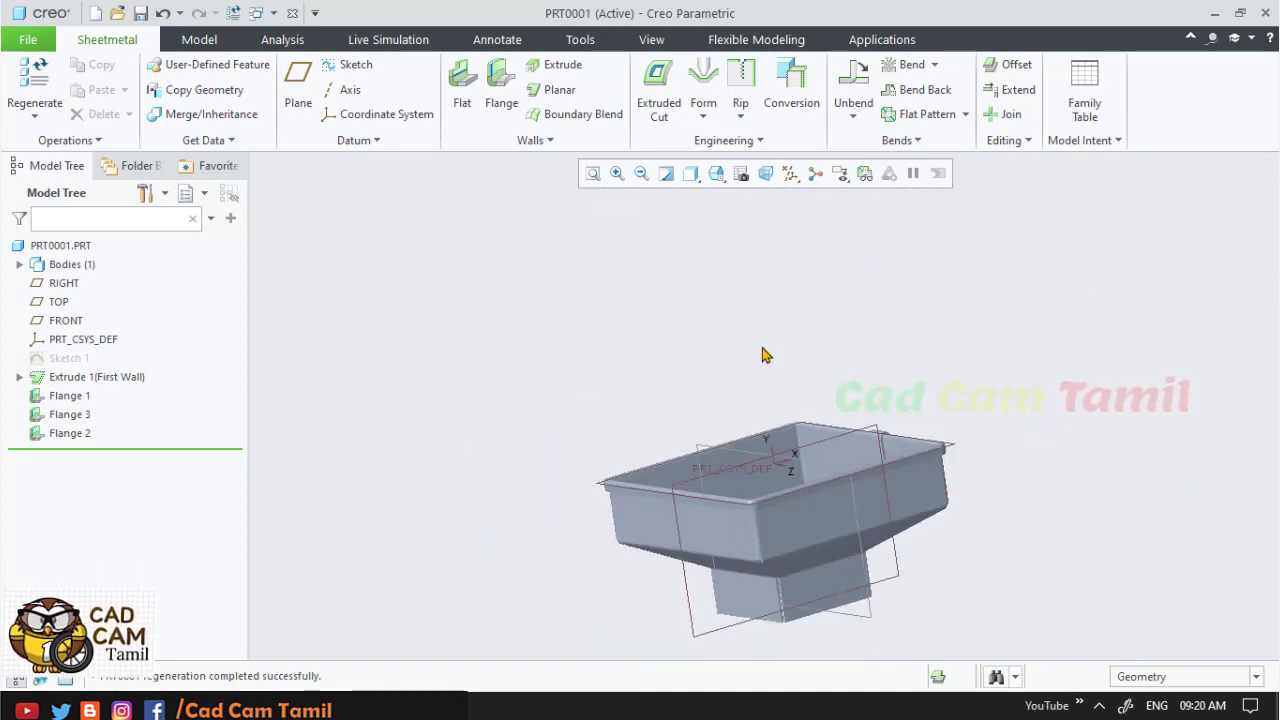
scroll(855, 494, up, 3)
scroll(855, 494, up, 3)
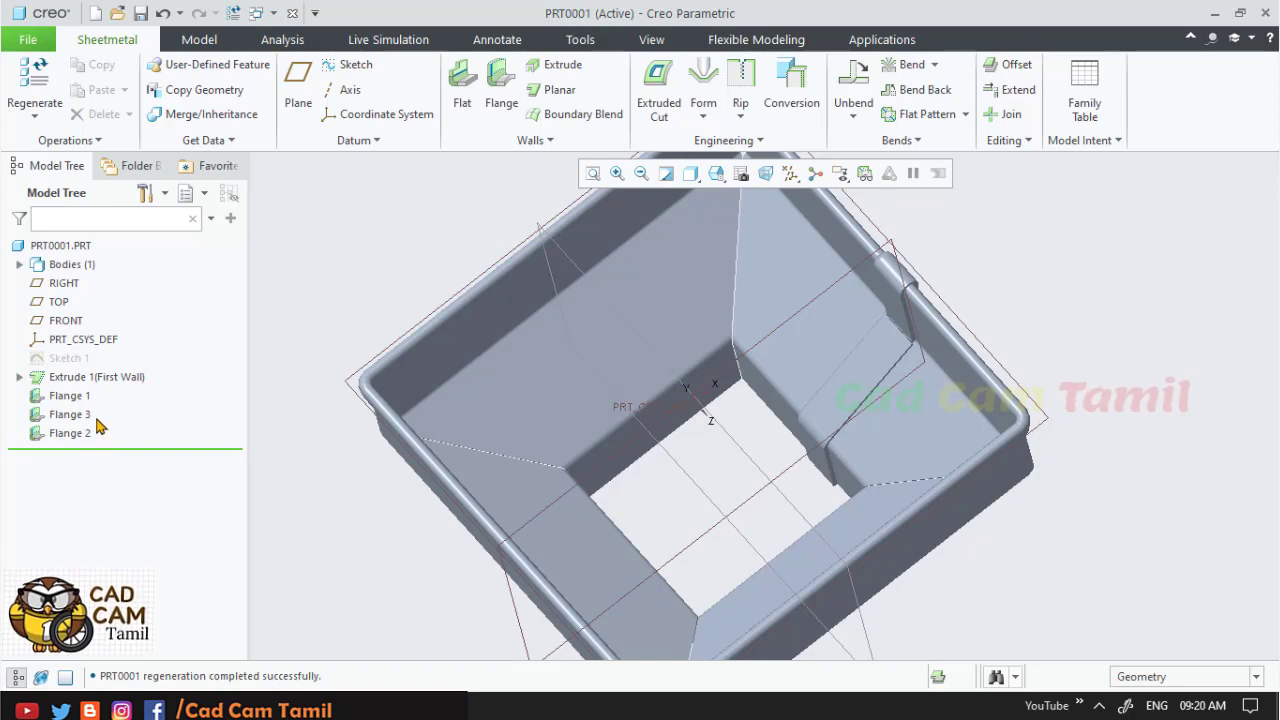
click(70, 396)
mouse_move(520, 386)
middle_down()
mouse_move(529, 371)
mouse_move(505, 380)
middle_up()
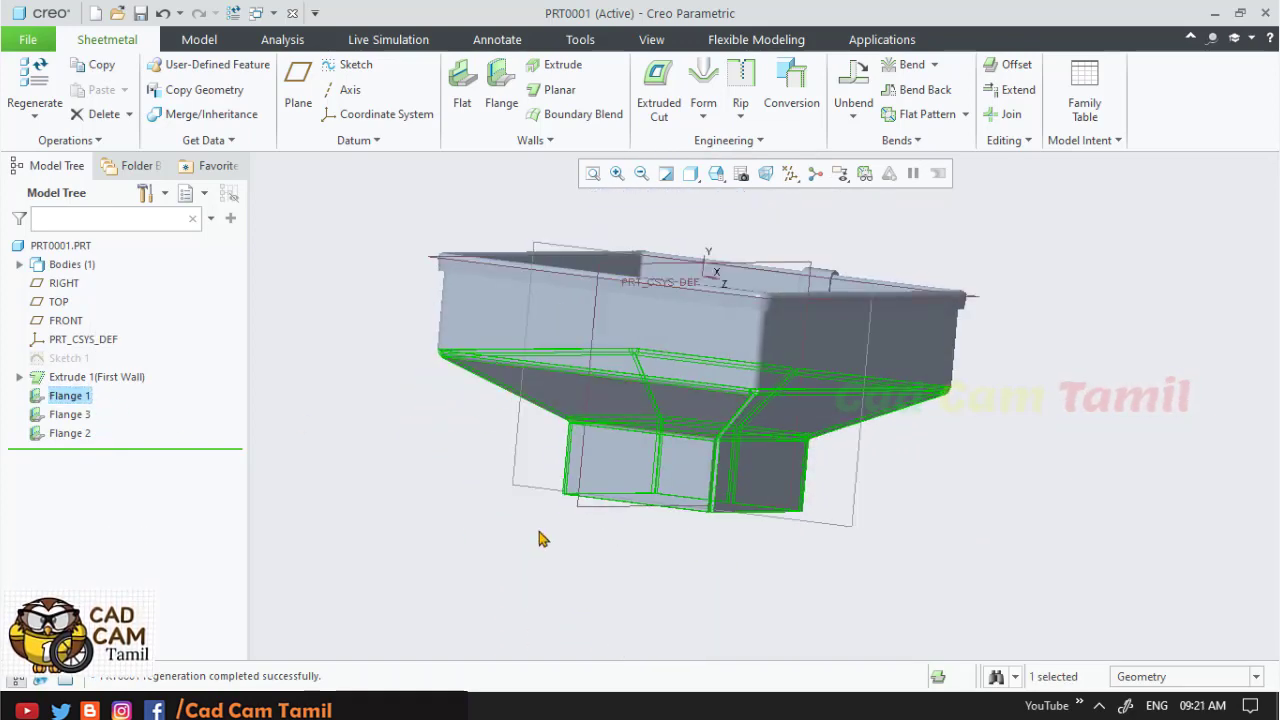
- Examine which walls Flange 1, Flange 2 and Flange 3 form by highlighting each one and viewing the part from above
click(70, 414)
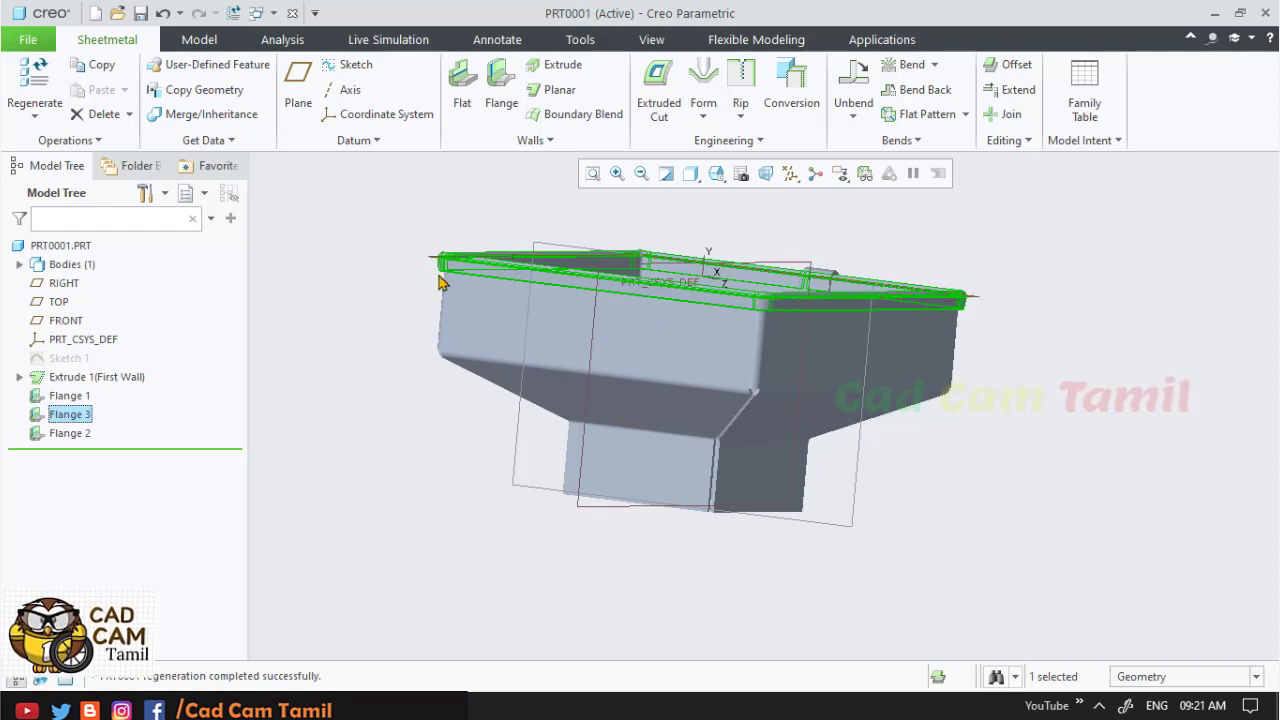
click(76, 437)
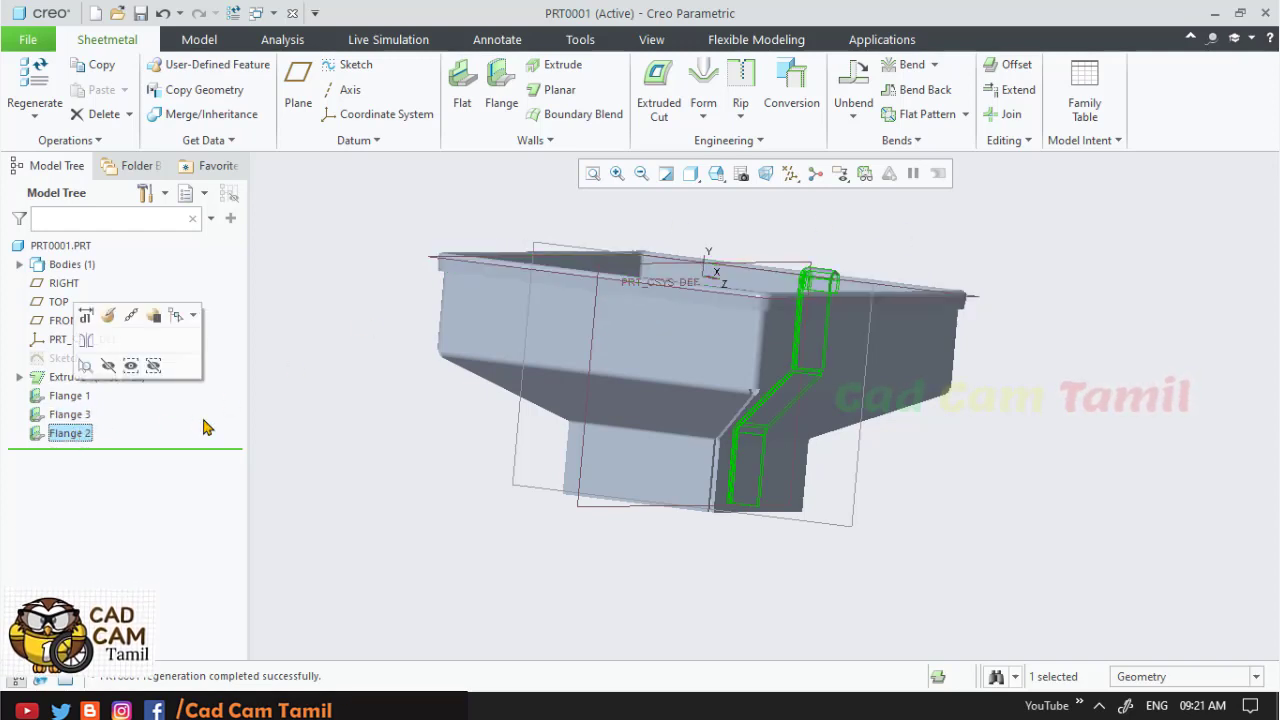
key(ctrl+d)
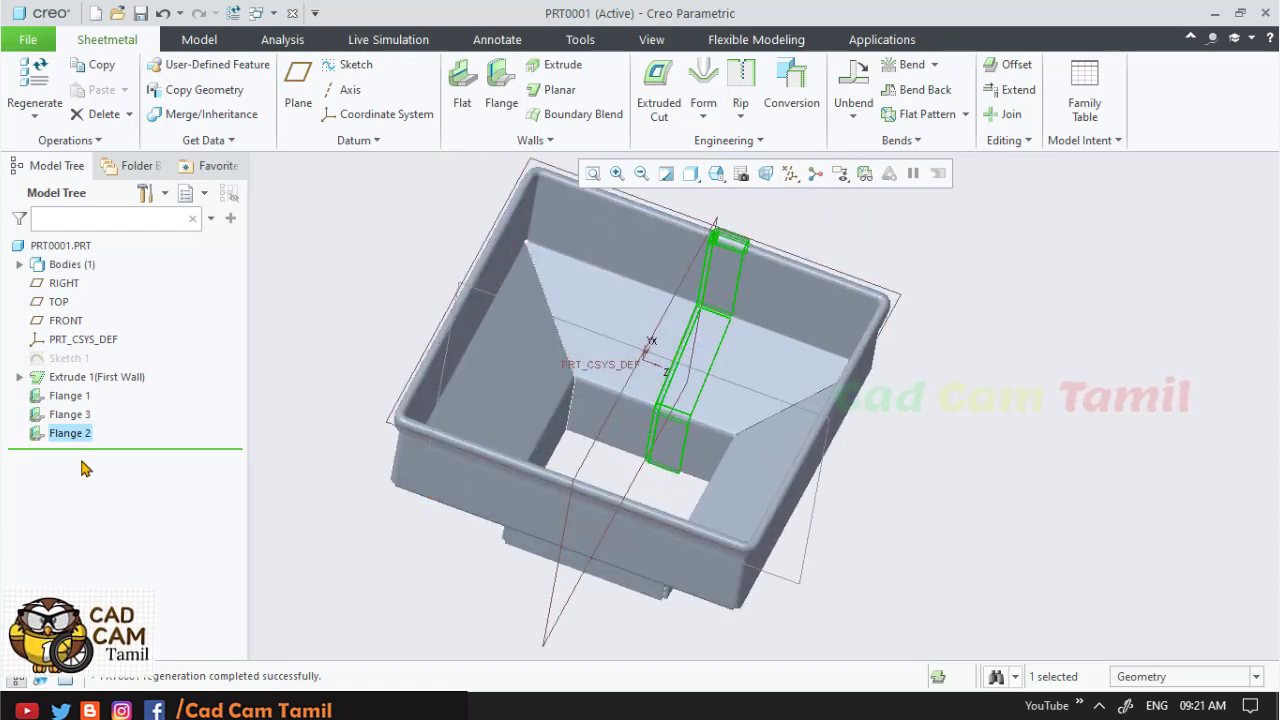
click(79, 400)
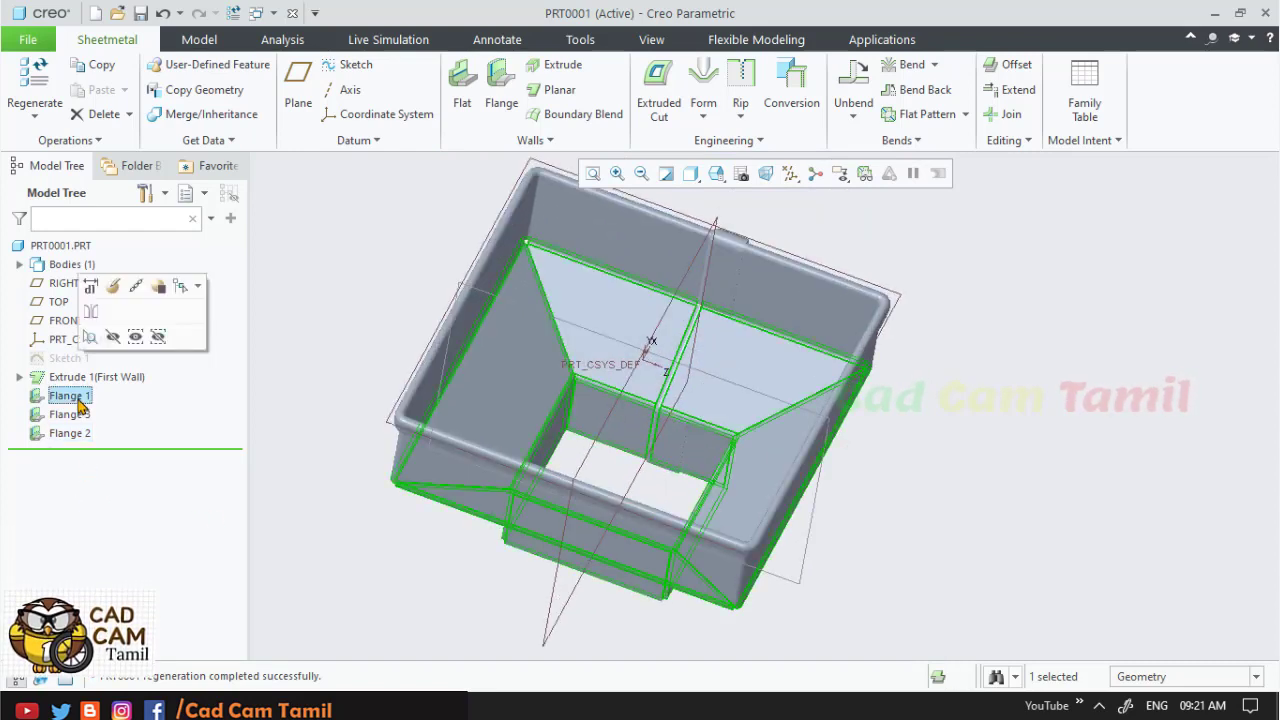
click(76, 435)
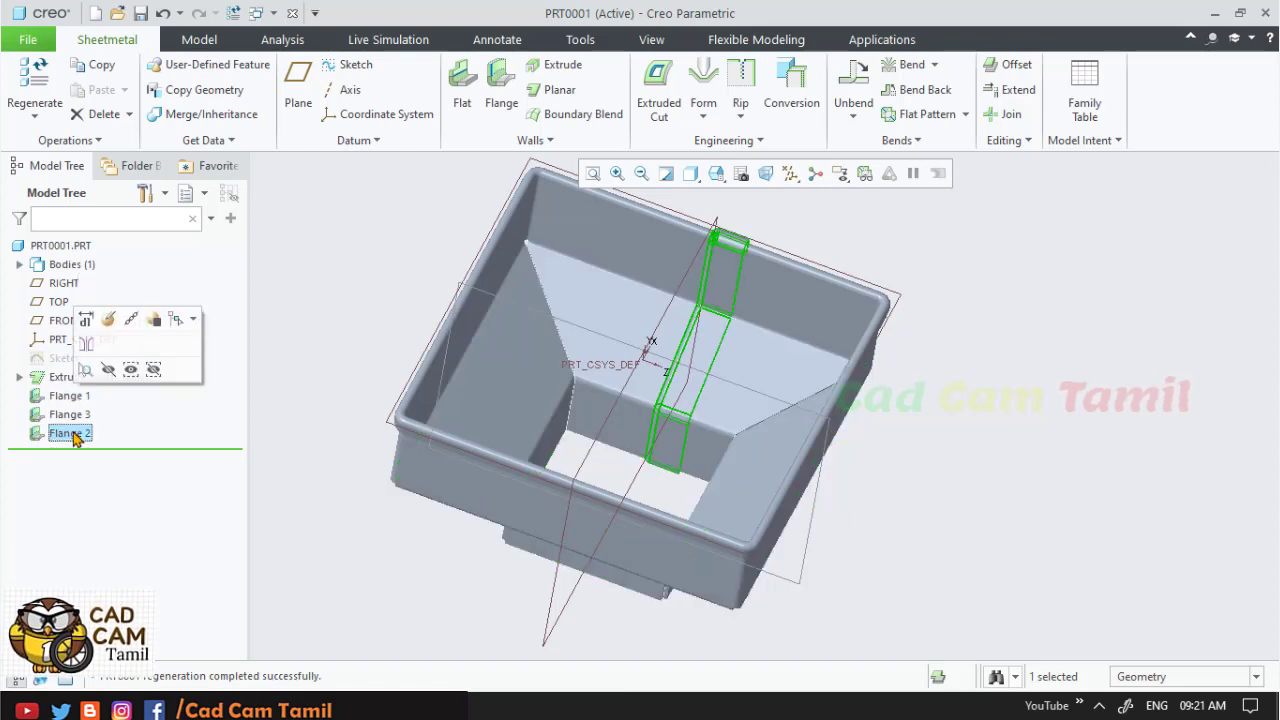
click(72, 397)
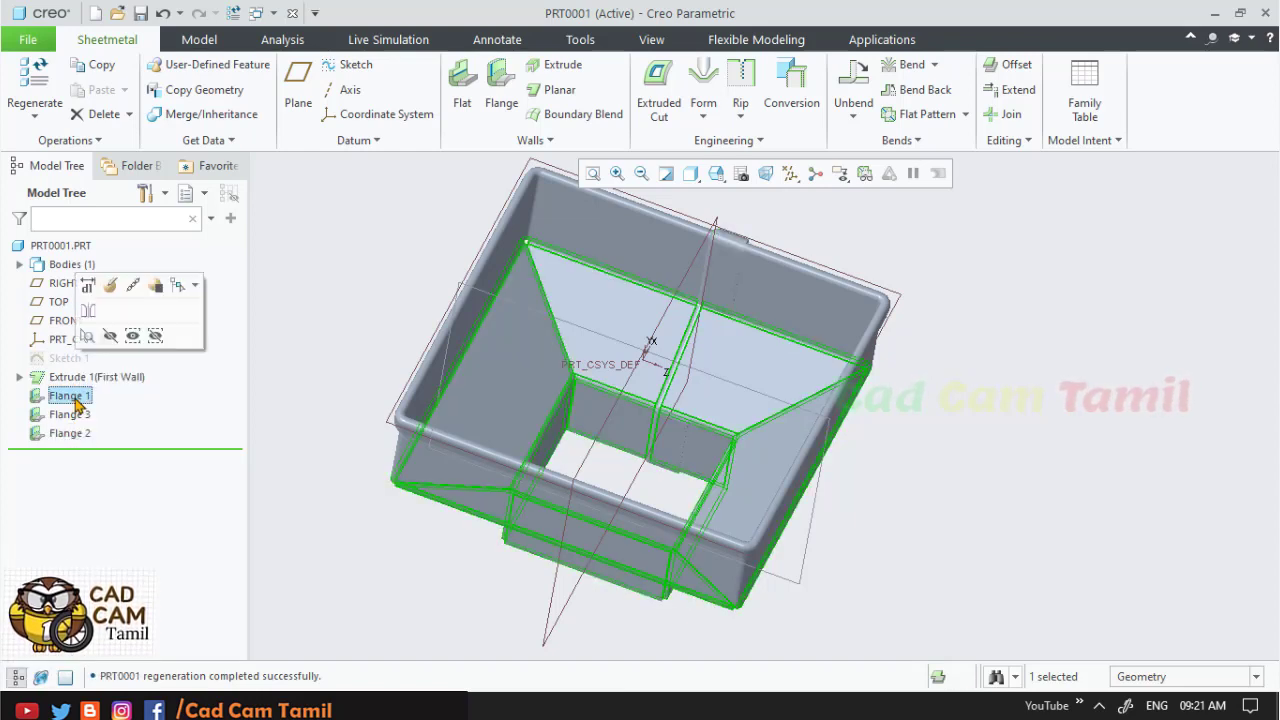
click(73, 435)
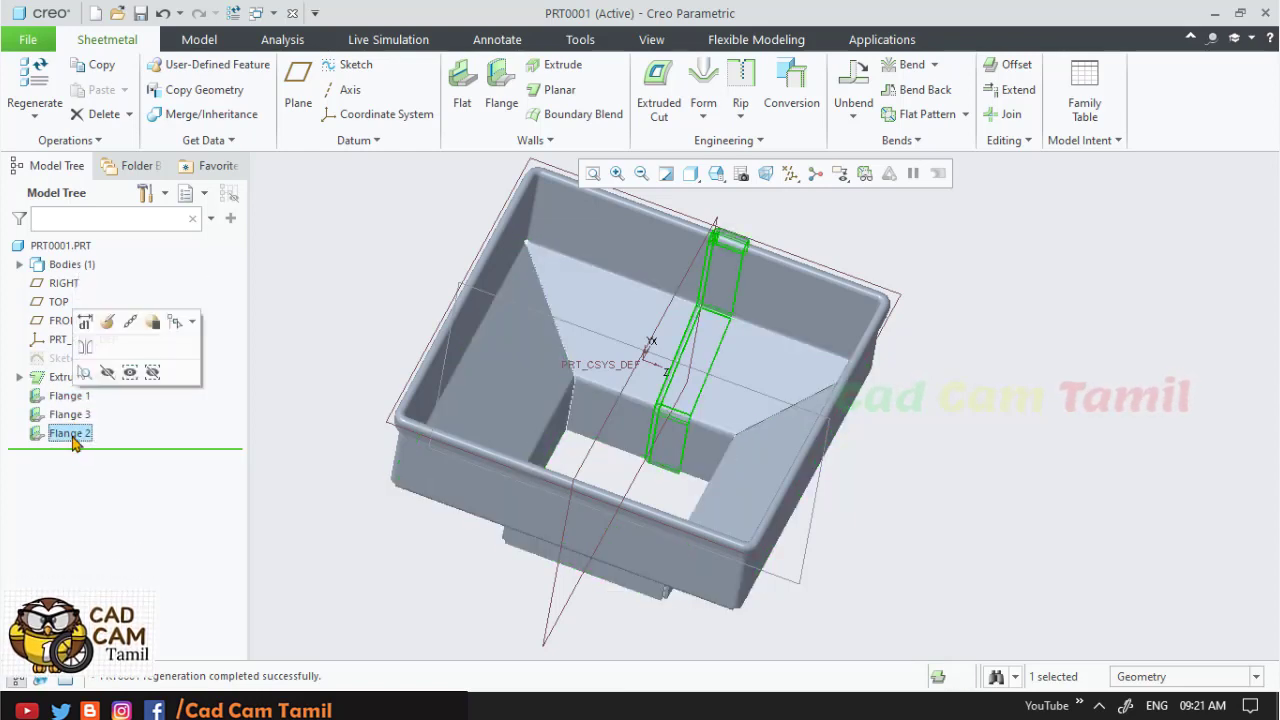
scroll(540, 540, down, 2)
middle_drag(540, 540, 466, 583)
click(606, 606)
scroll(606, 606, down, 2)
scroll(603, 577, up, 3)
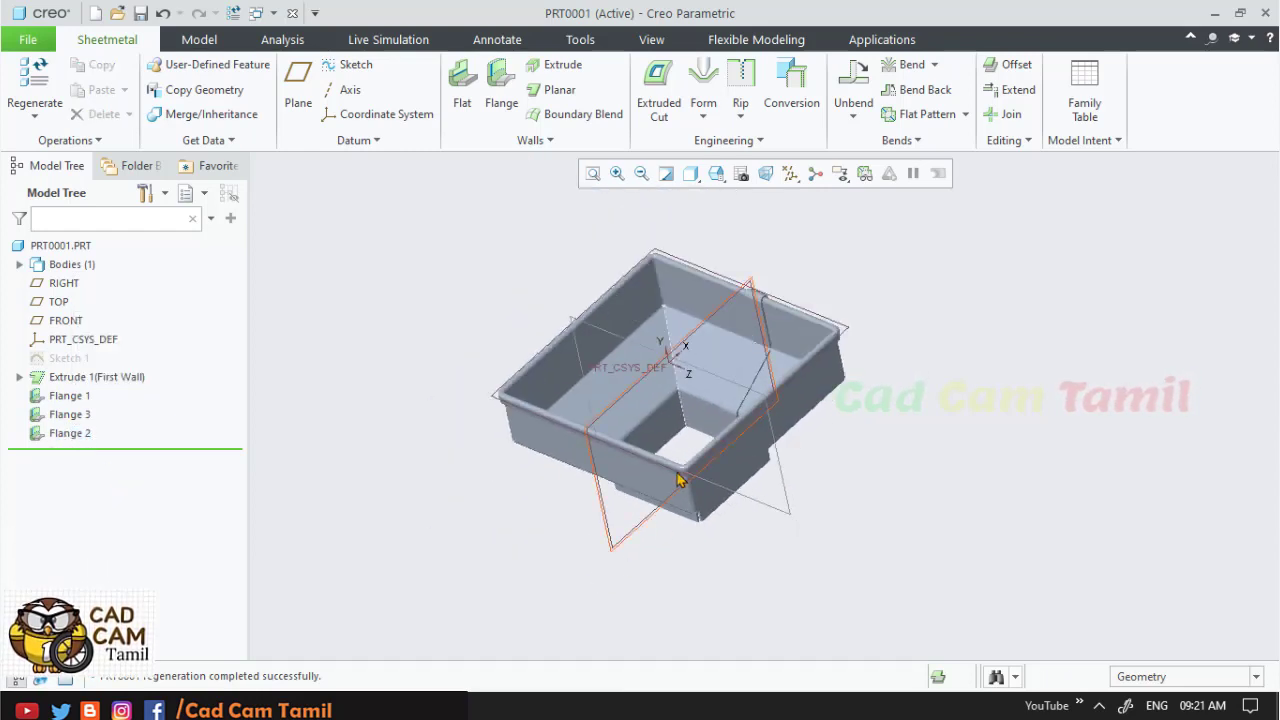
scroll(700, 396, up, 2)
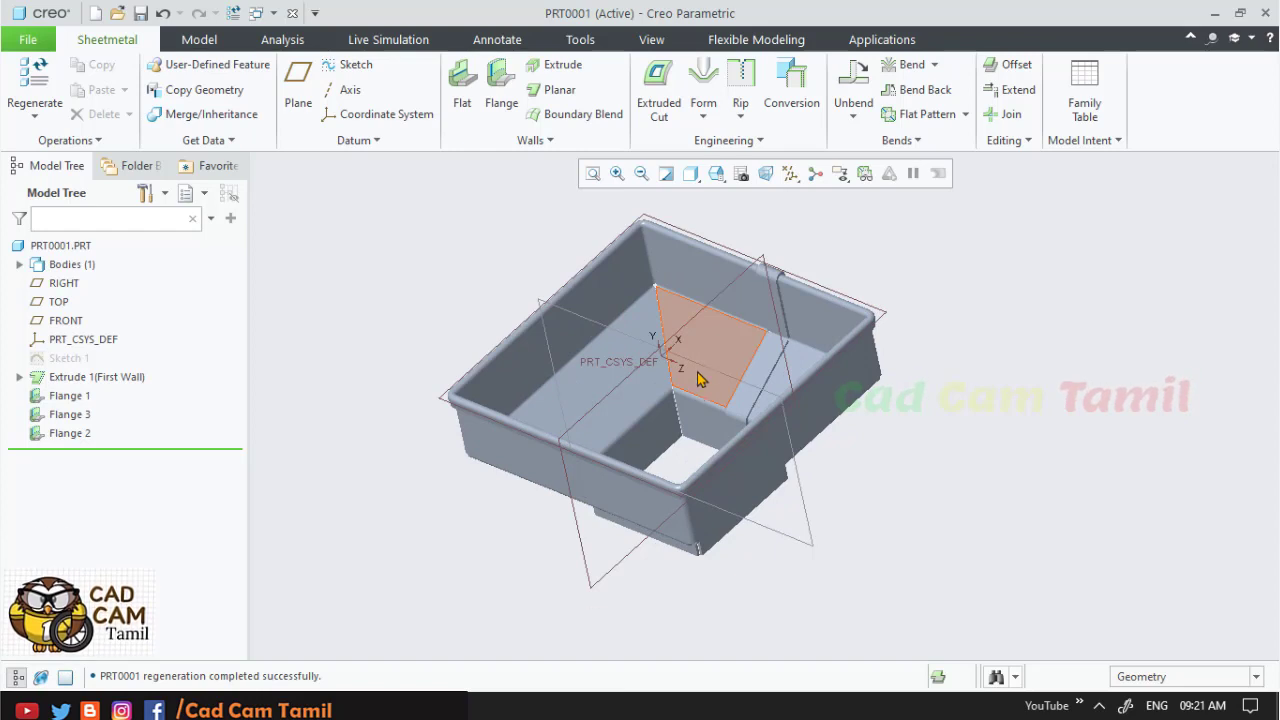
- Open the View Manager's cross-section list and check section A-A on the SM_Ex_2 reference drawing
click(741, 175)
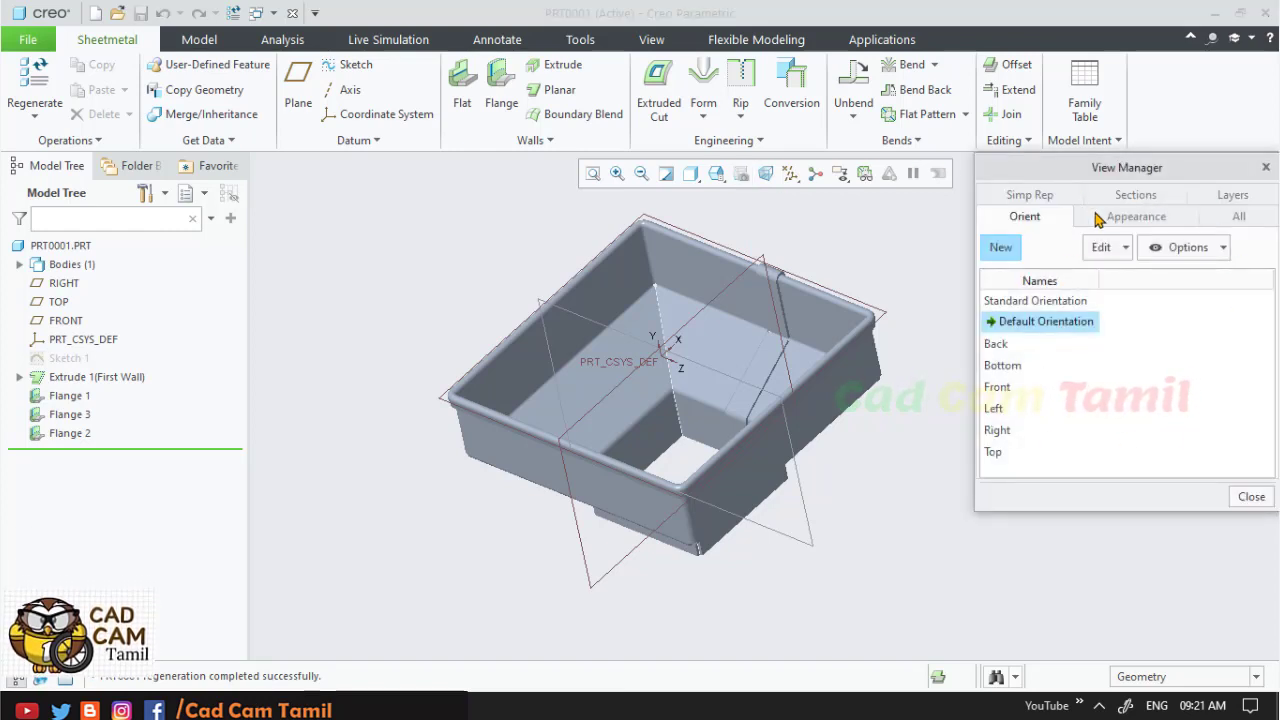
click(1135, 197)
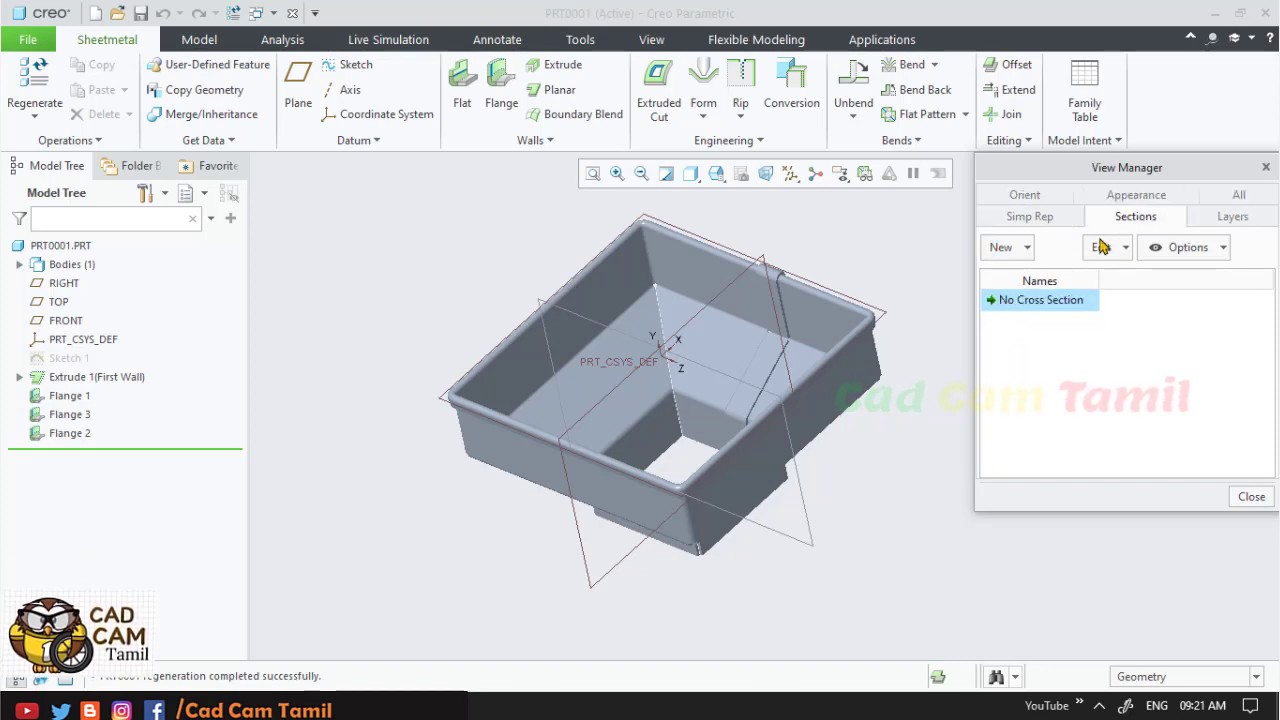
click(1022, 250)
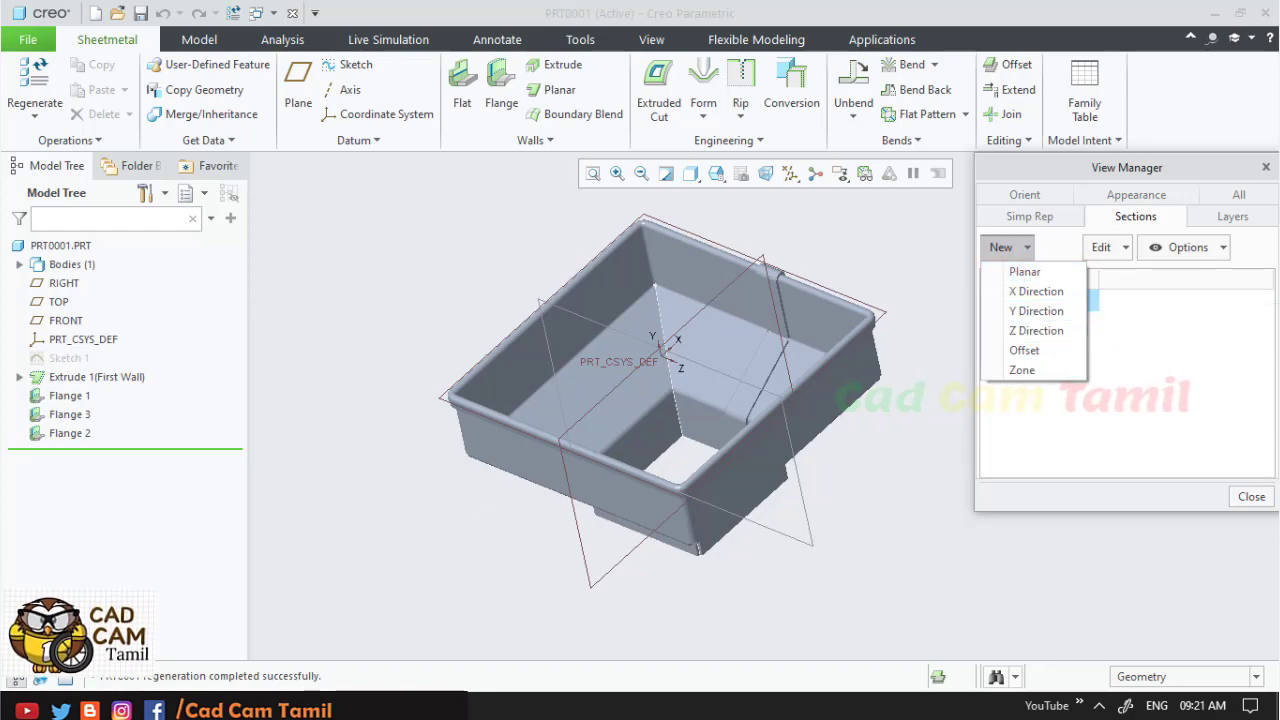
key(alt+Tab)
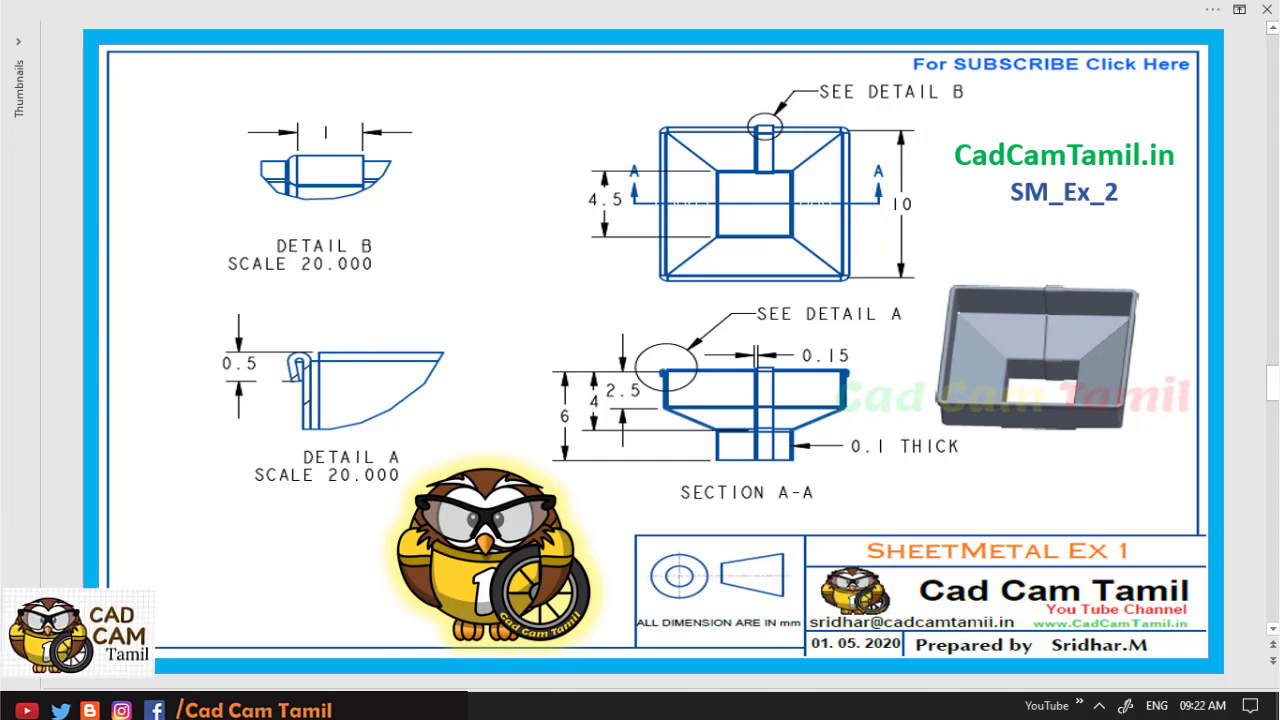
mouse_move(270, 700)
click(352, 652)
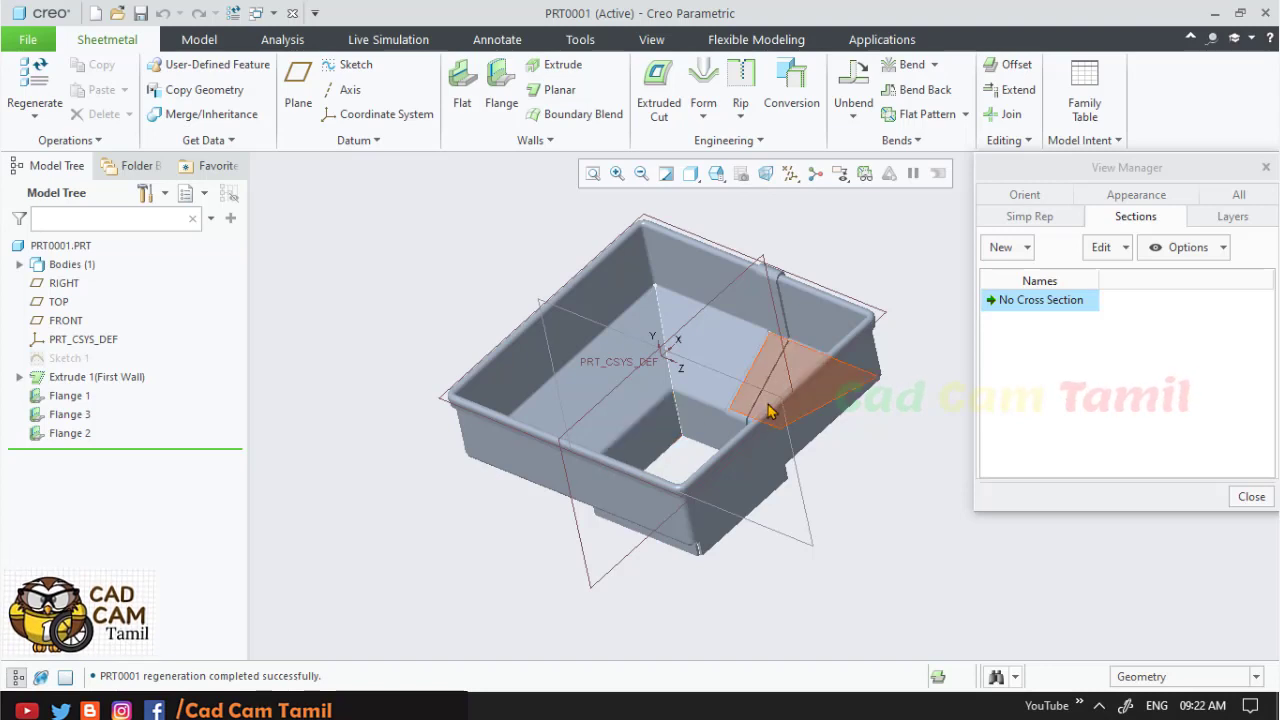
- Create a planar cross section named A through the RIGHT datum plane with a 0.00 offset
click(693, 368)
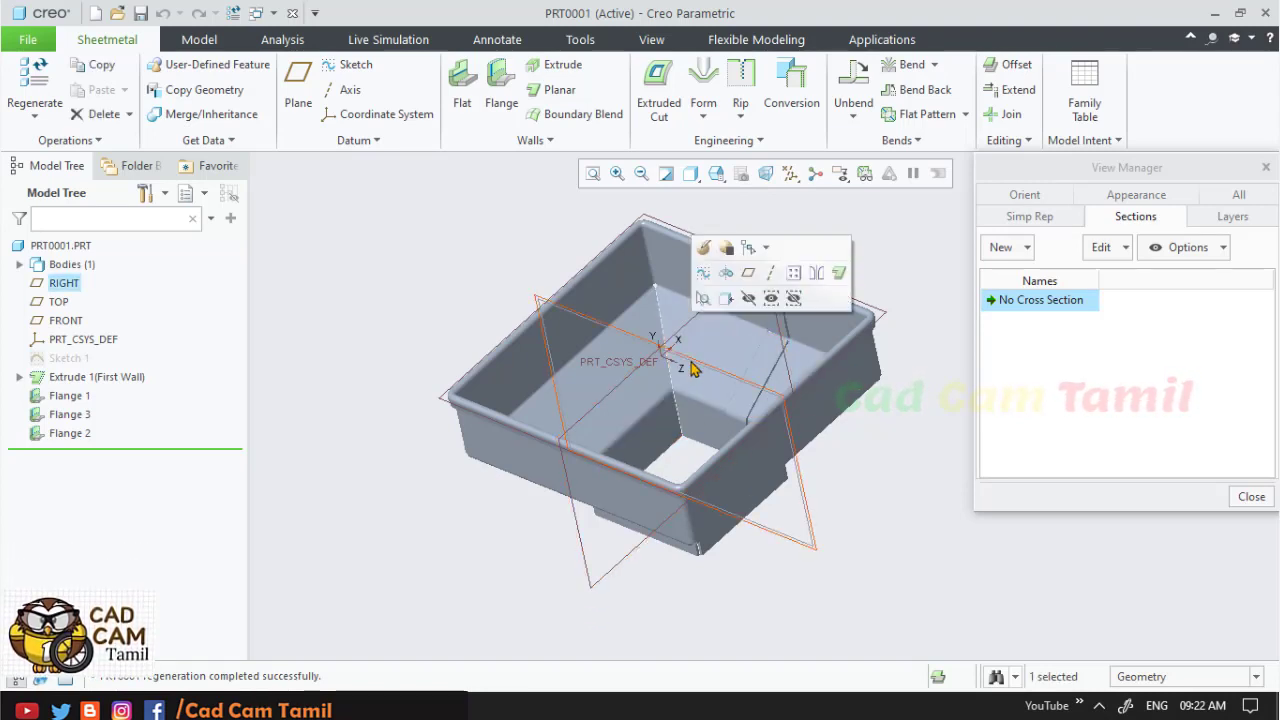
click(1006, 250)
click(1012, 272)
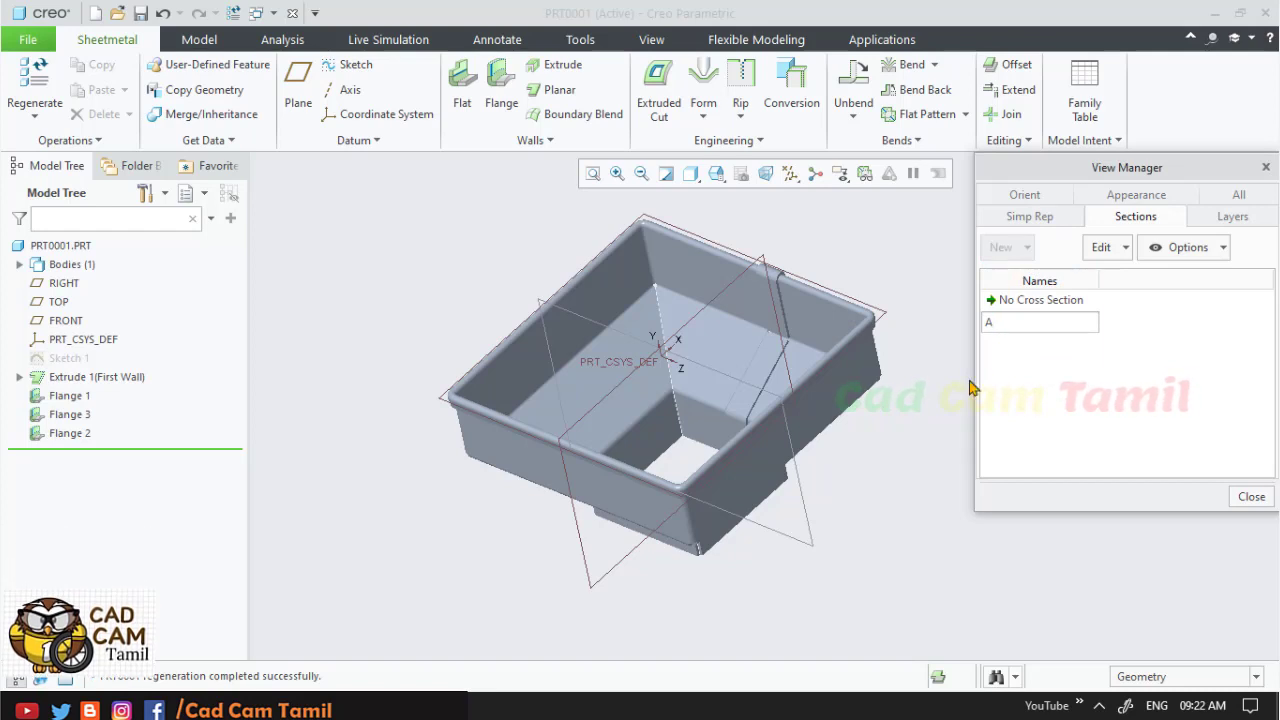
key(Return)
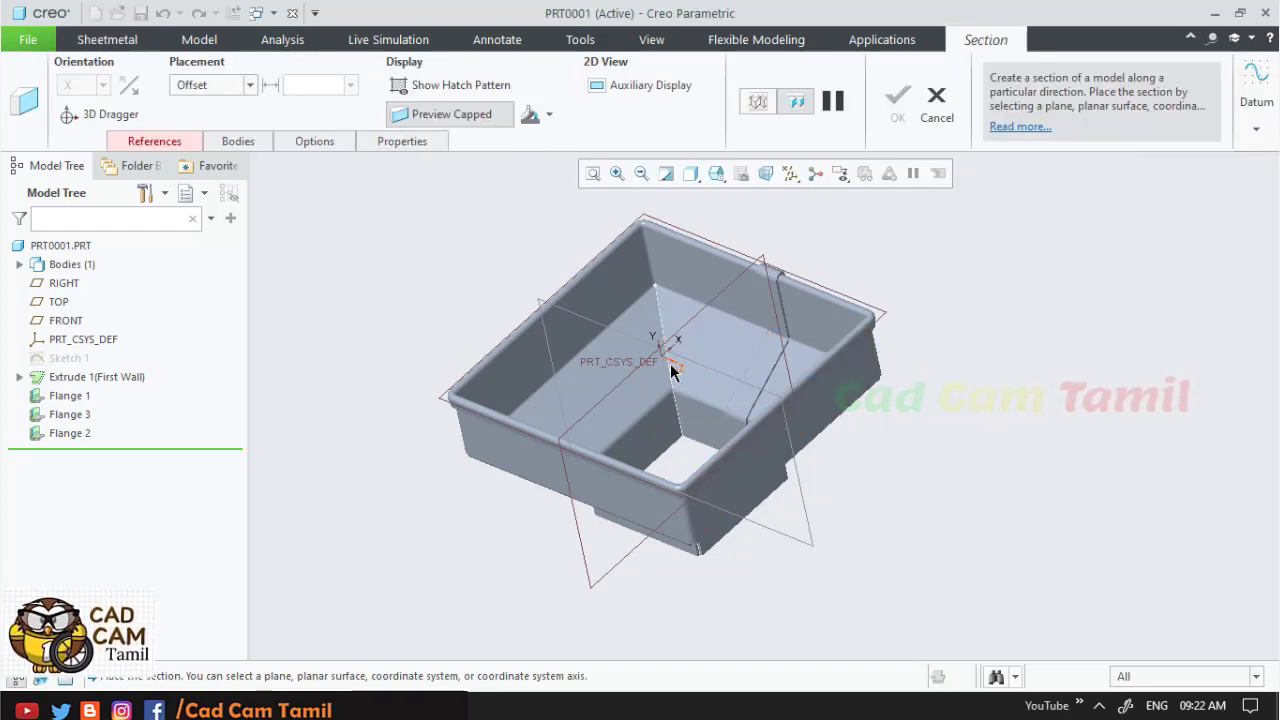
scroll(548, 309, down, 5)
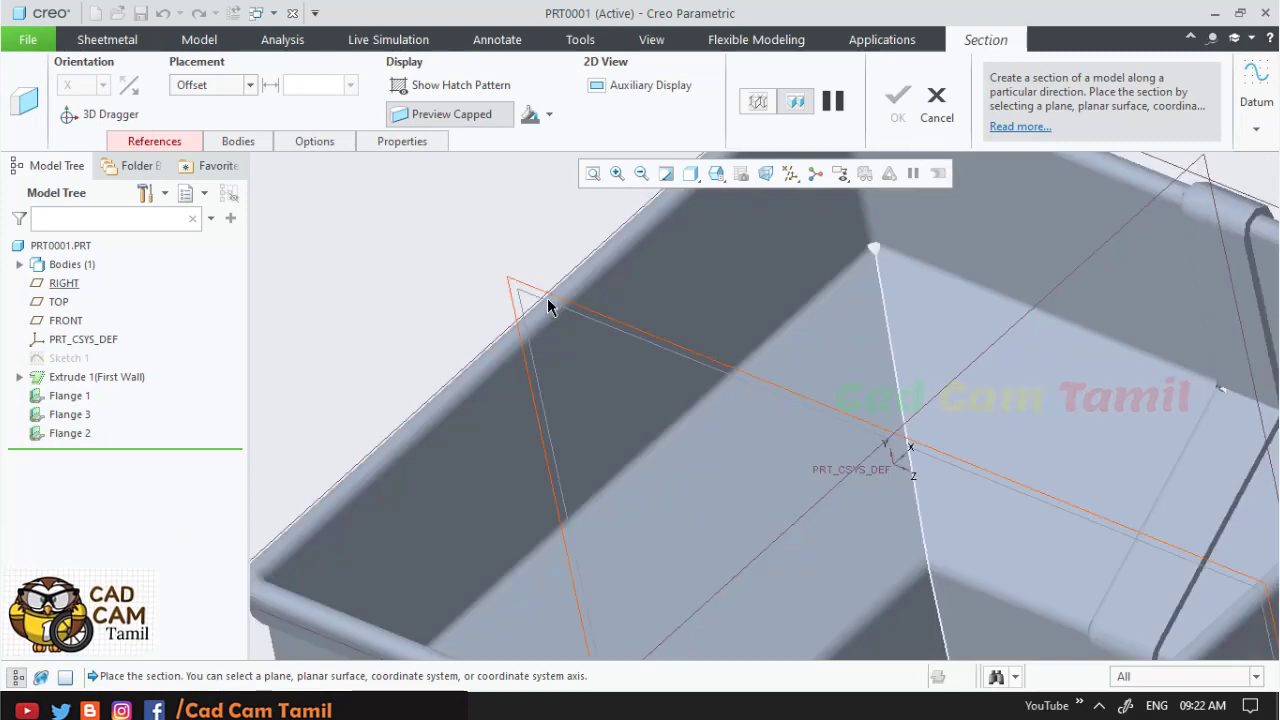
click(547, 298)
scroll(470, 270, up, 5)
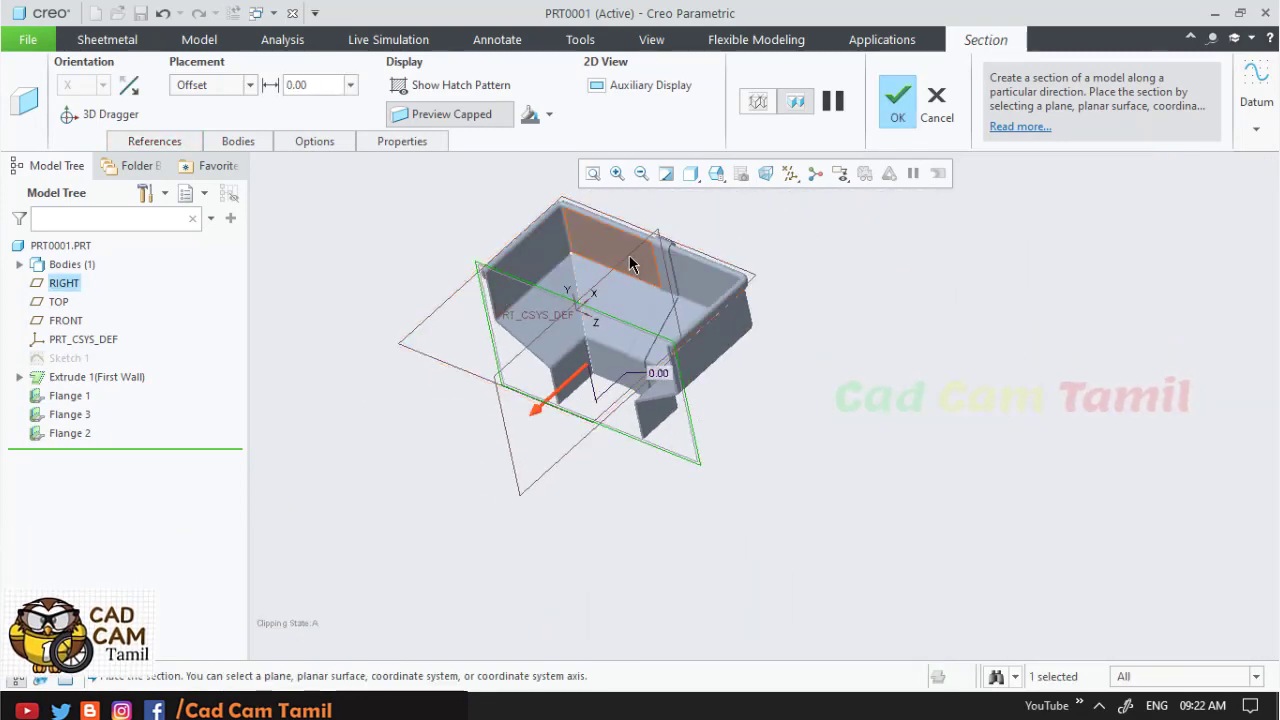
scroll(640, 242, down, 3)
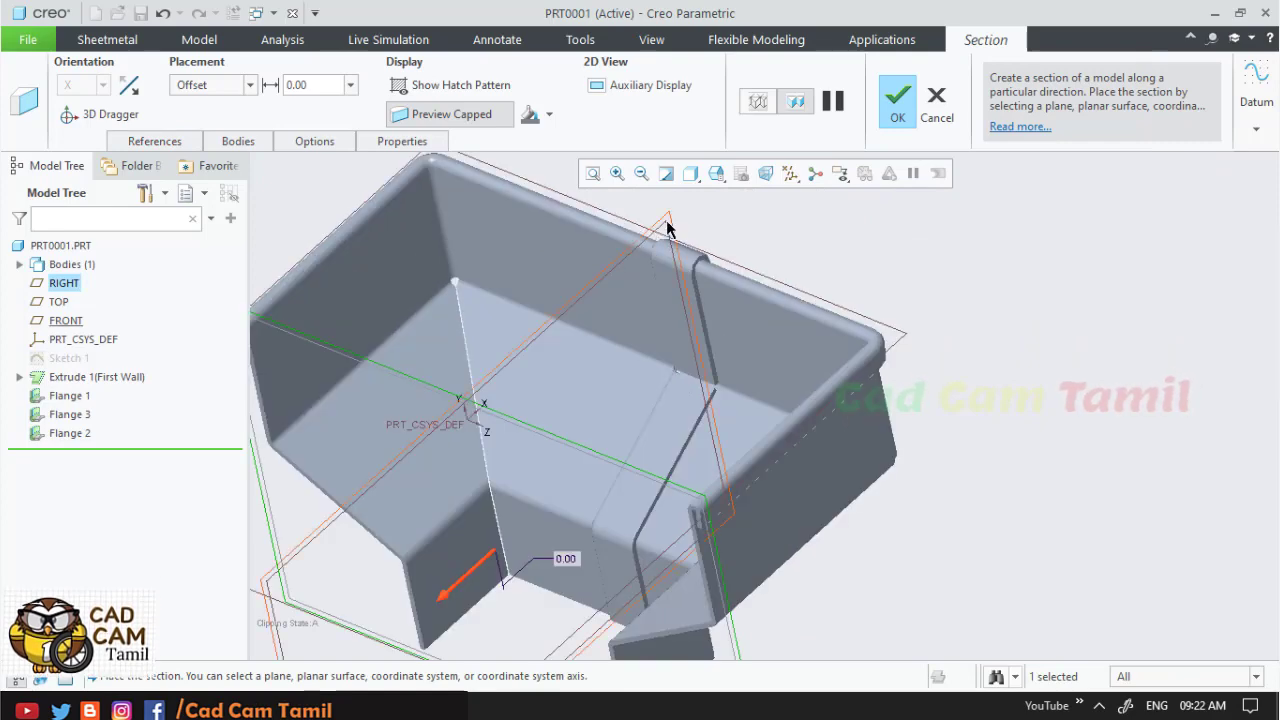
scroll(666, 225, up, 3)
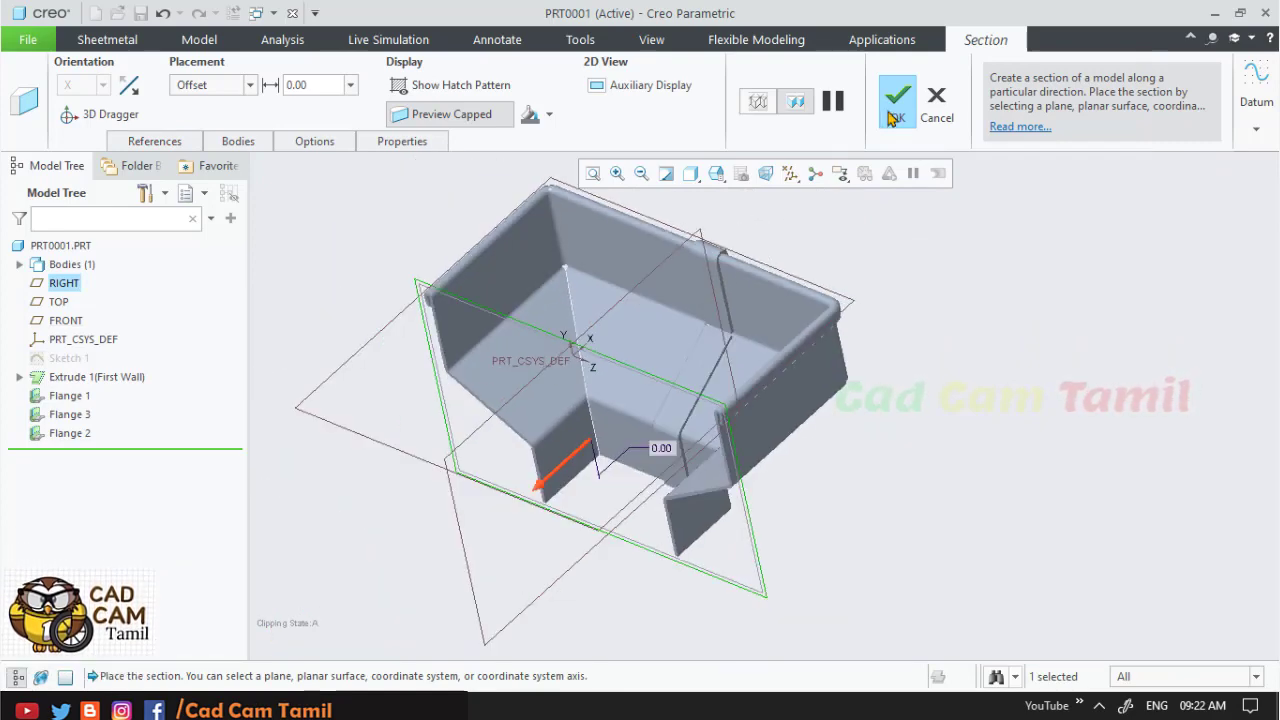
click(898, 105)
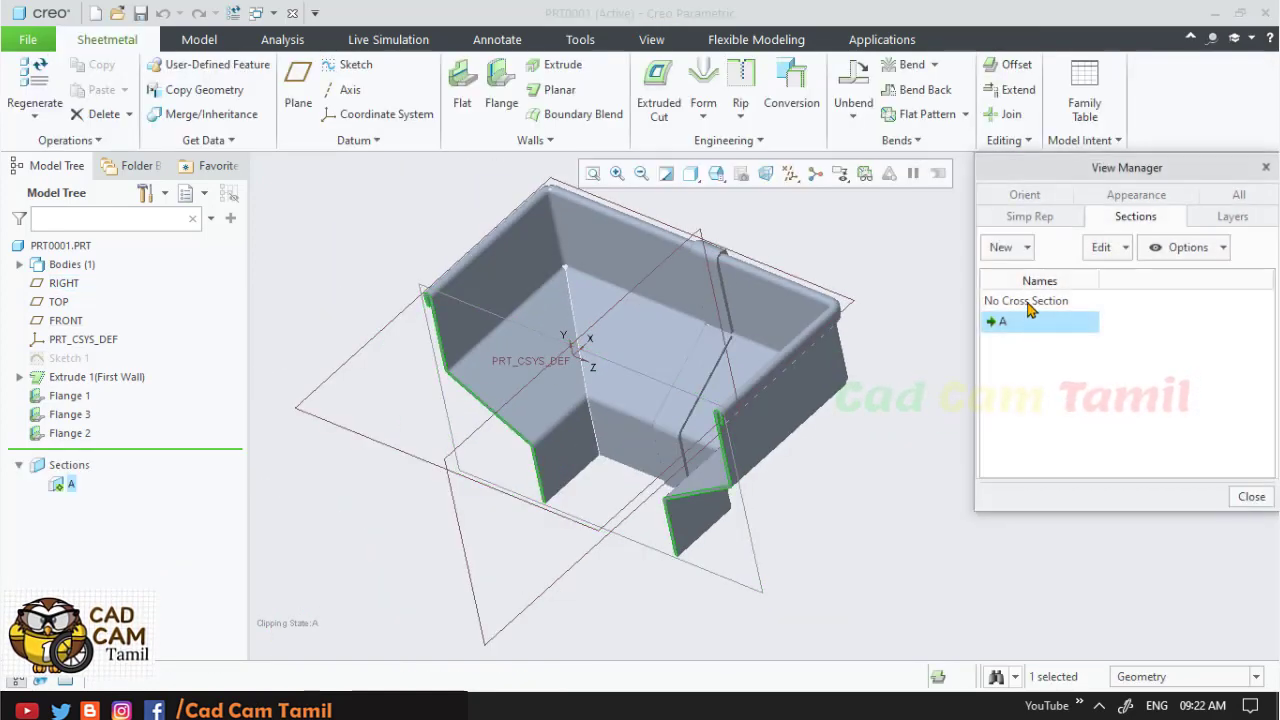
- Activate No Cross Section to restore the uncut part and close the View Manager
double_click(1028, 303)
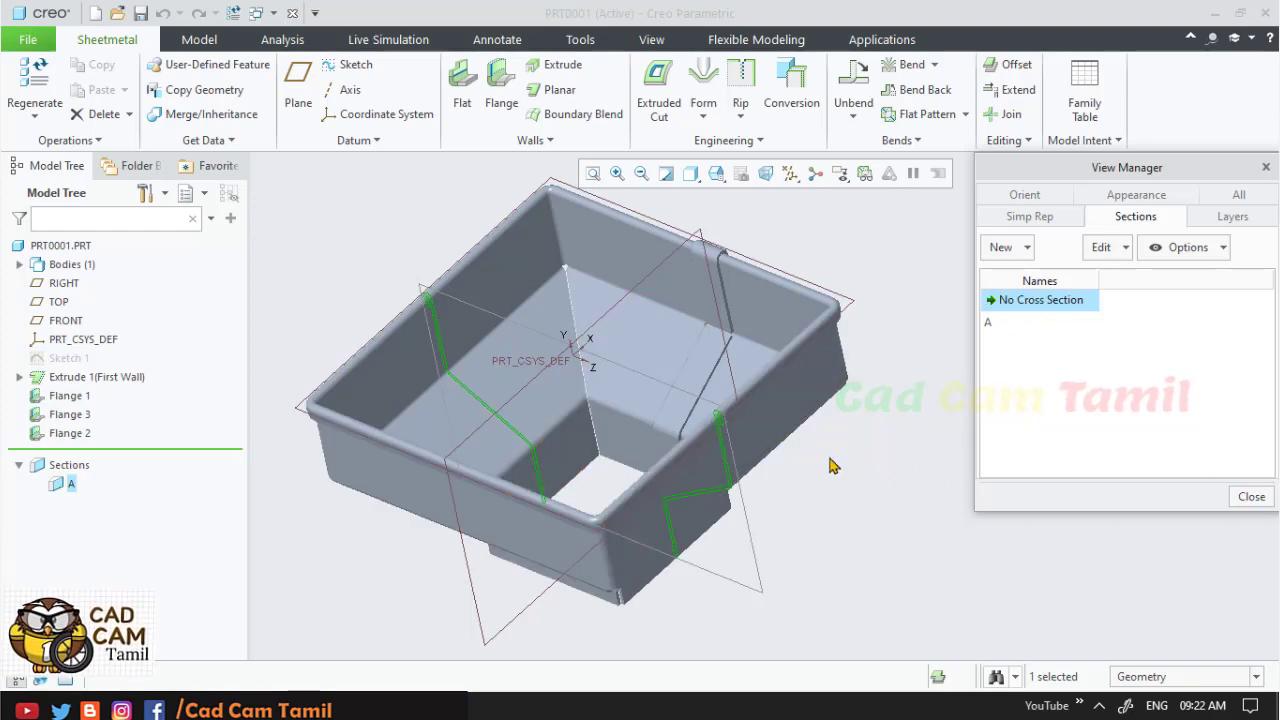
scroll(800, 460, down, 5)
scroll(449, 449, down, 2)
scroll(521, 371, up, 3)
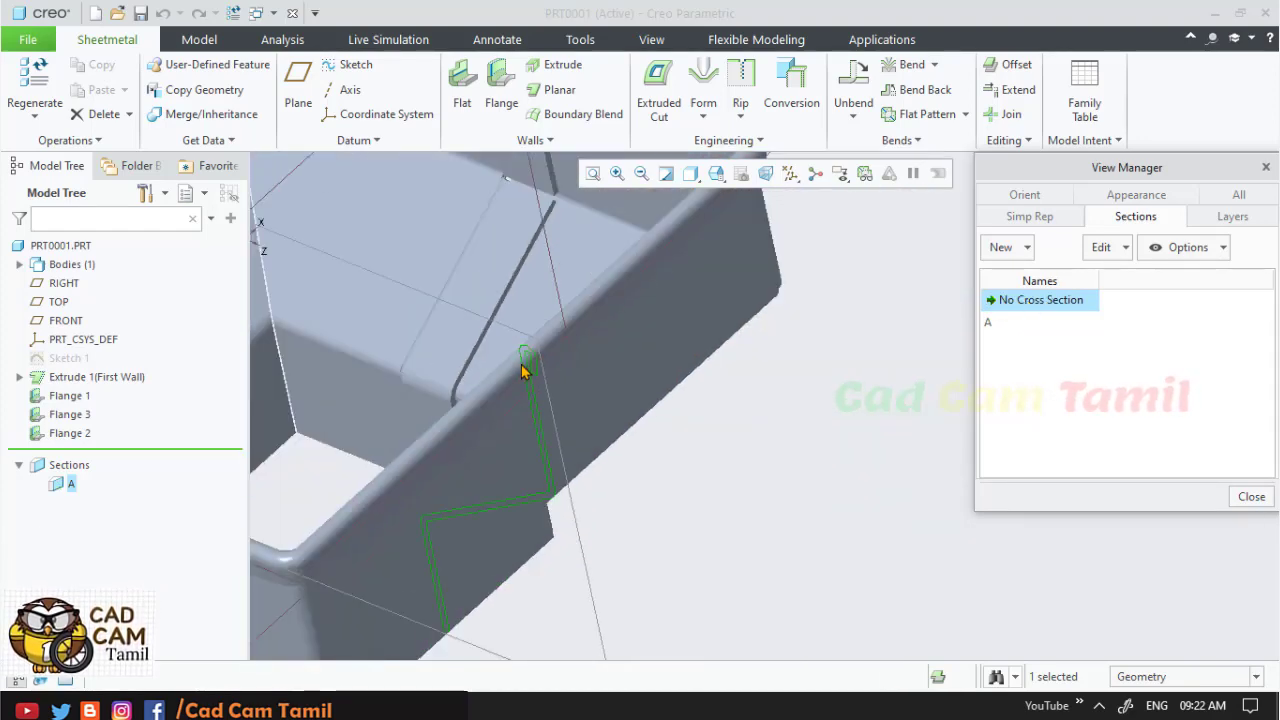
click(1251, 497)
scroll(1043, 471, up, 5)
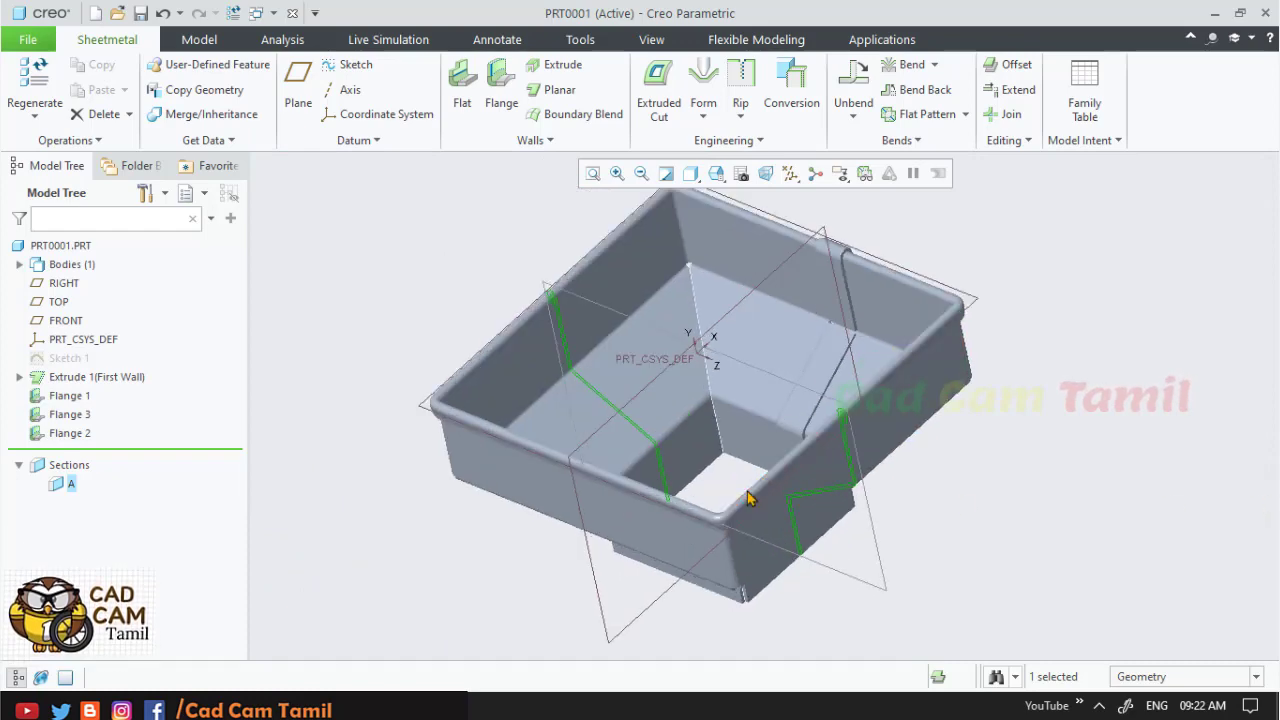
scroll(740, 373, down, 2)
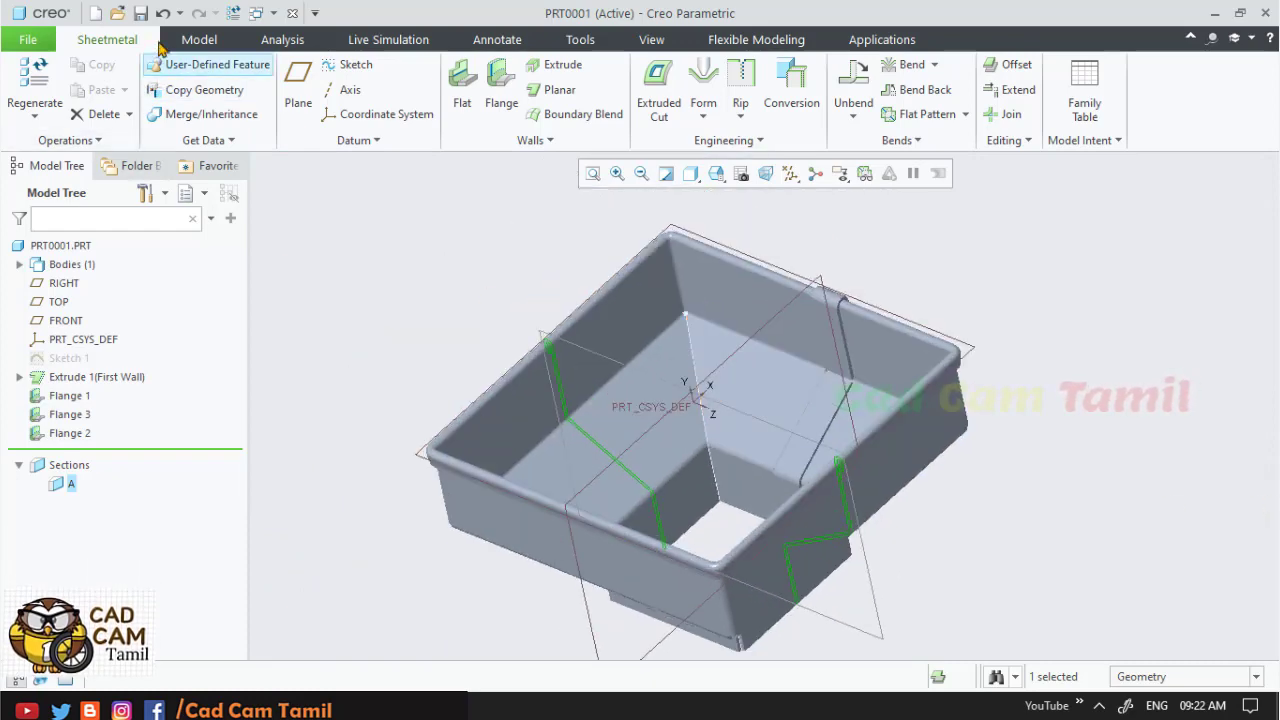
- Start a new drawing that uses the model's file name and no default template
click(97, 13)
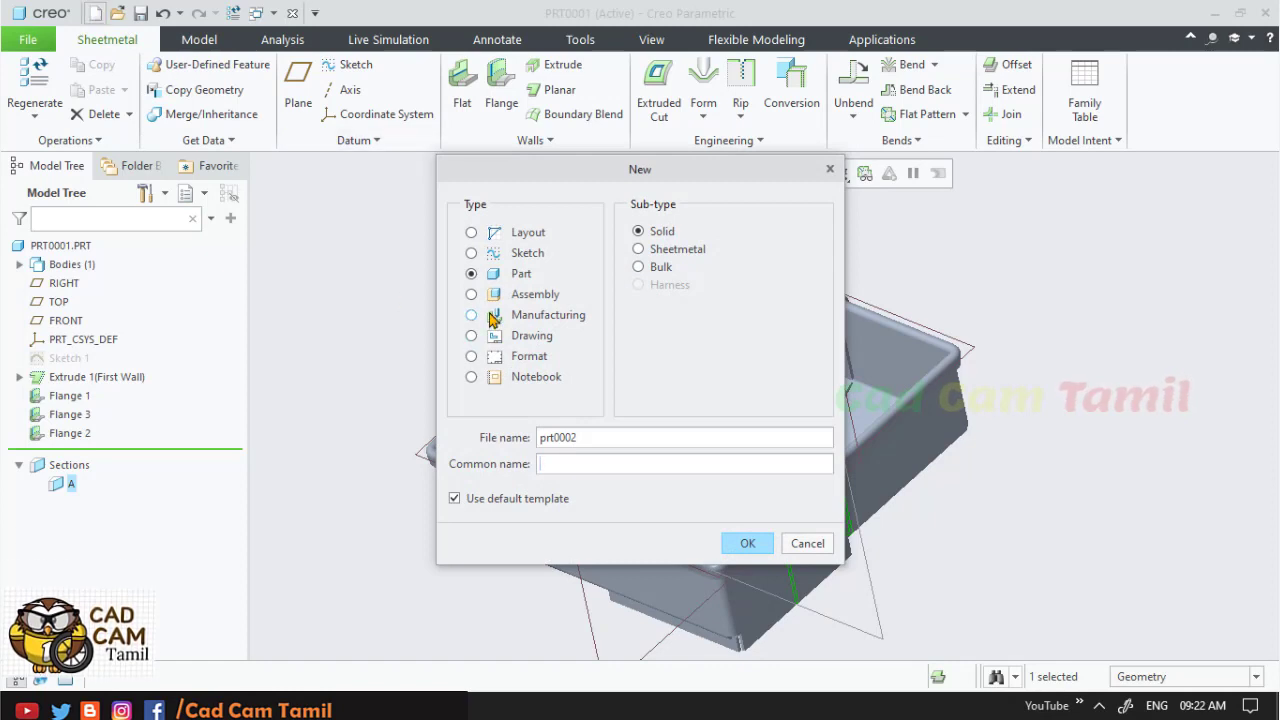
click(471, 336)
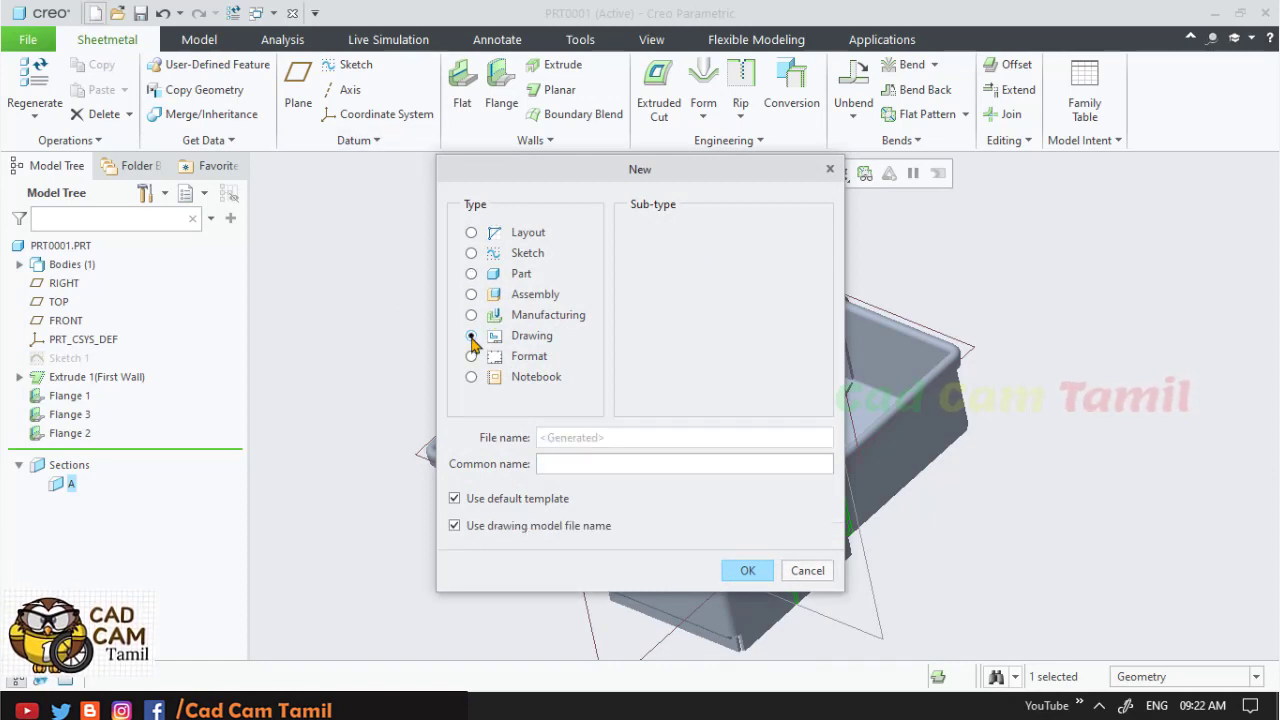
click(481, 498)
click(605, 526)
click(738, 575)
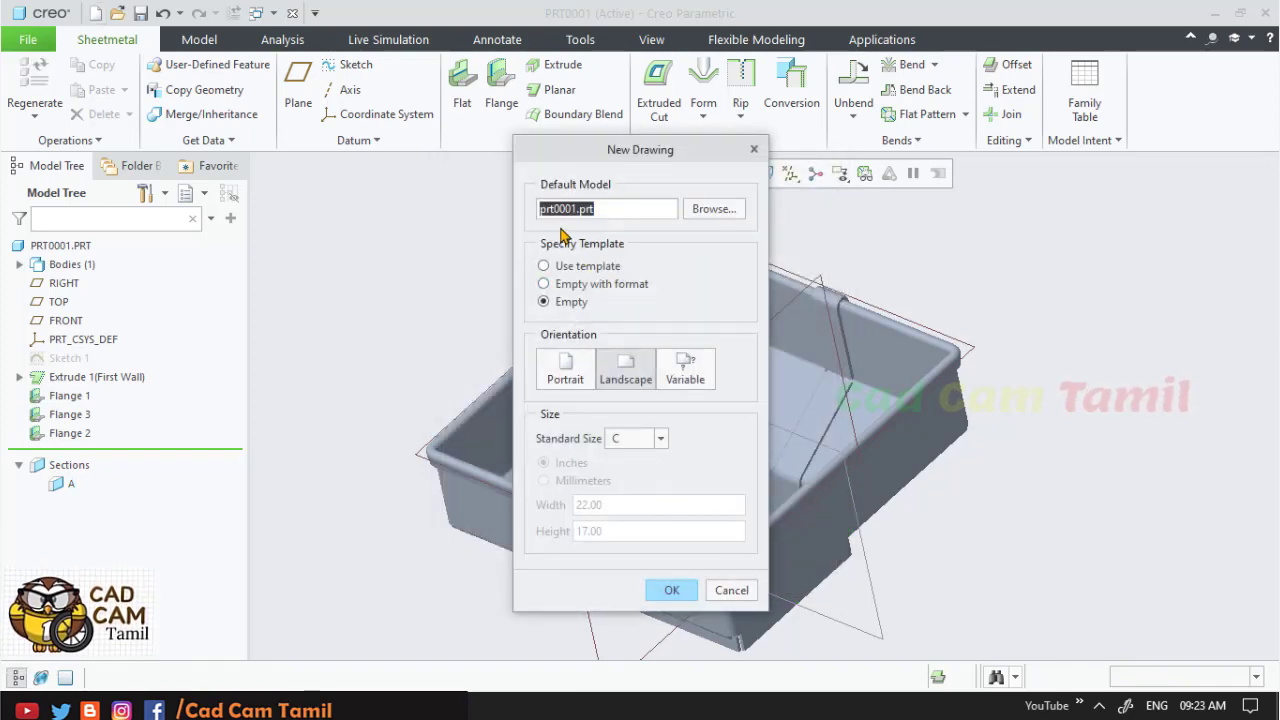
- Create the drawing of prt0001.prt as empty with format, using the FRMSM1 format
click(603, 284)
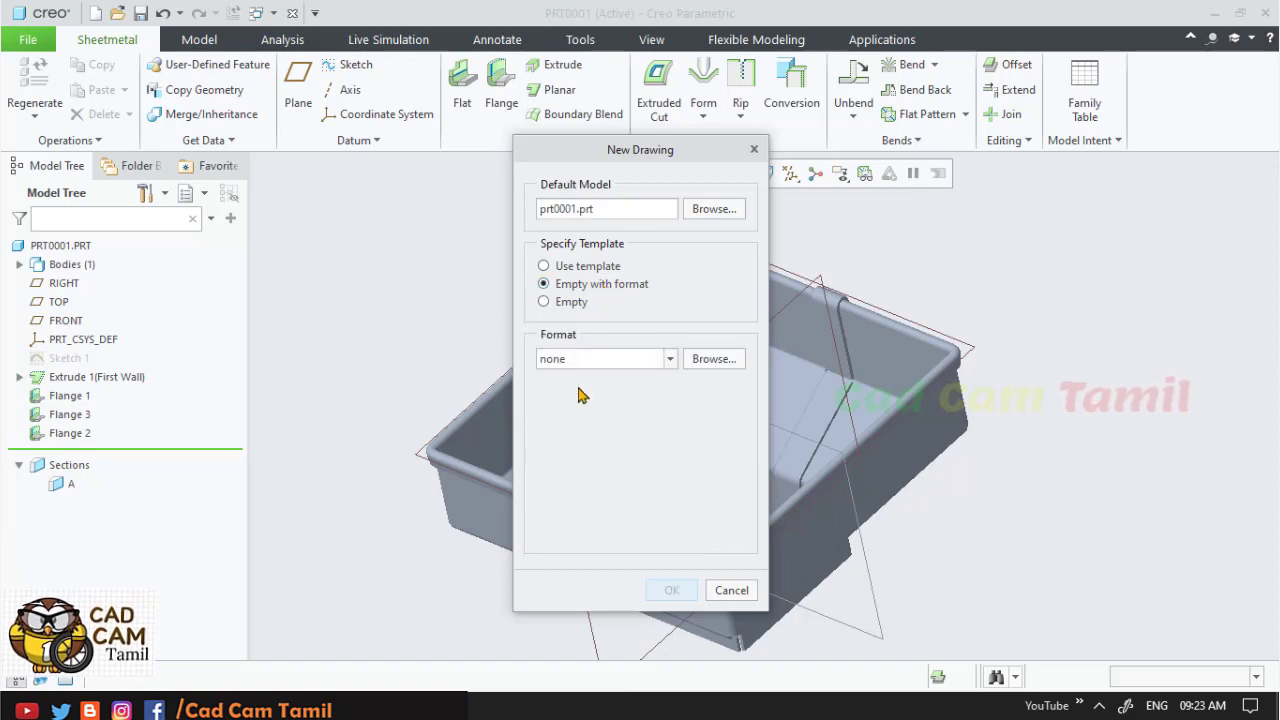
click(572, 304)
click(584, 285)
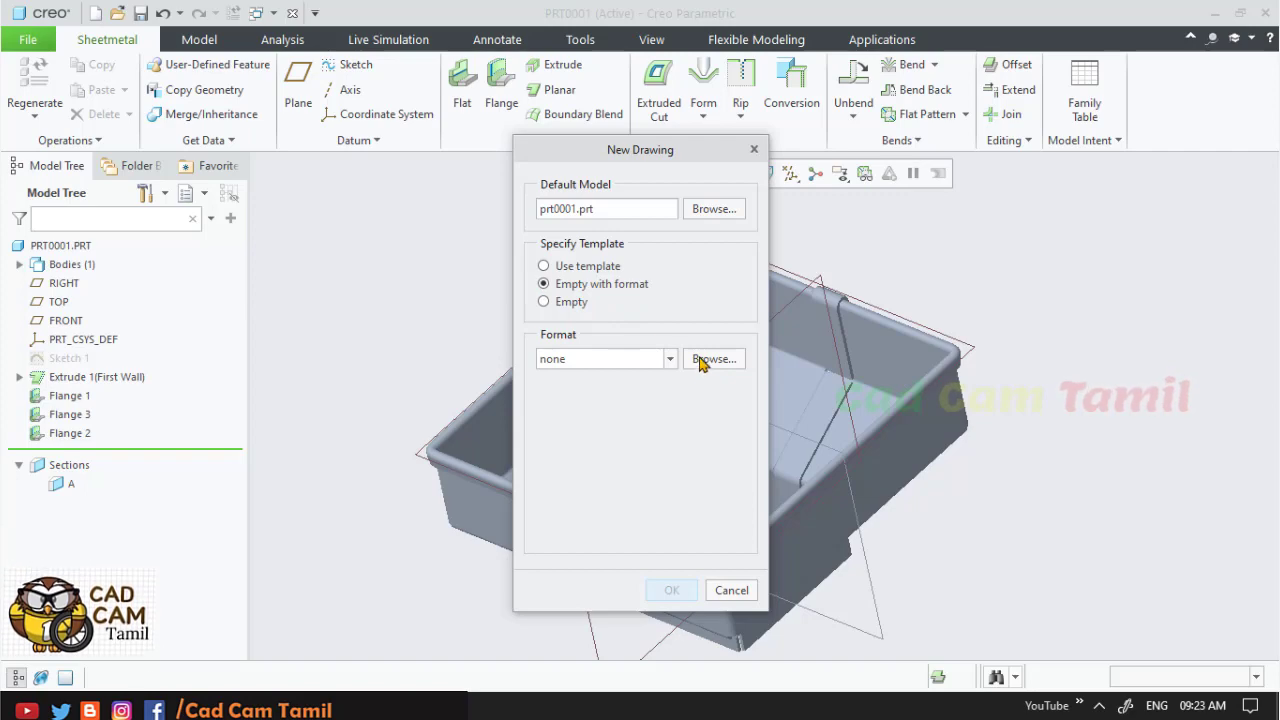
click(701, 361)
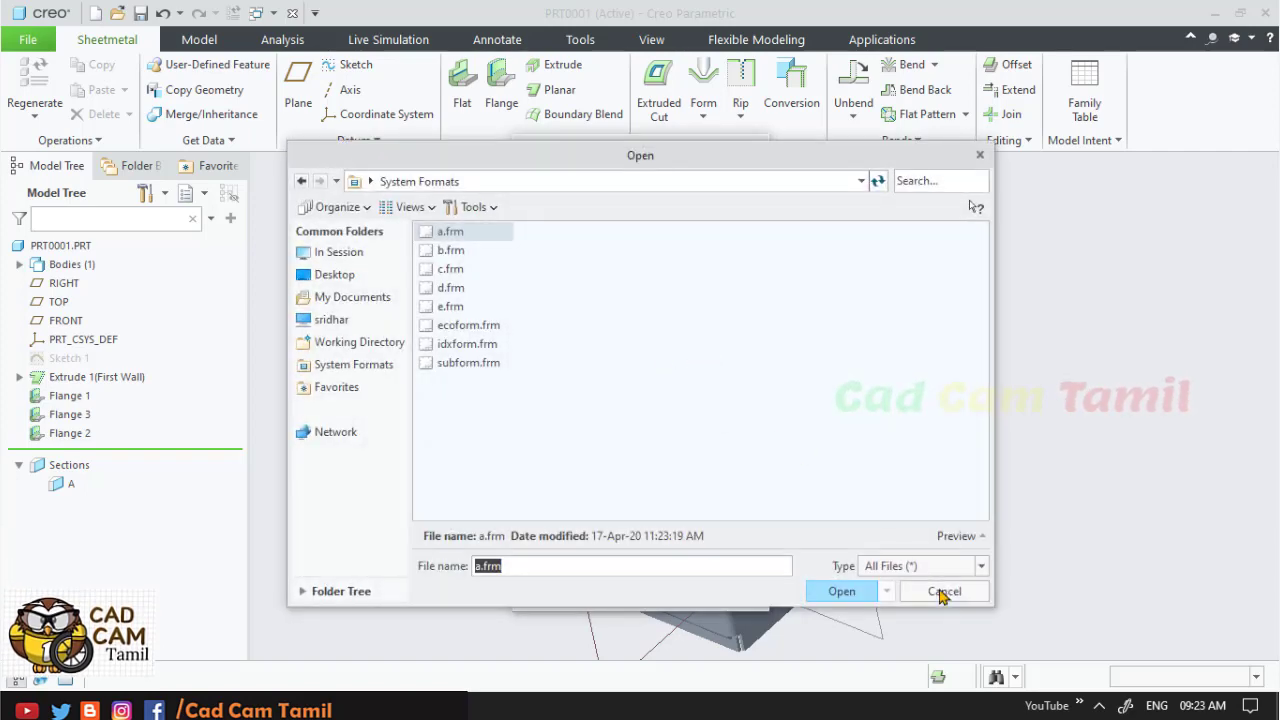
click(943, 591)
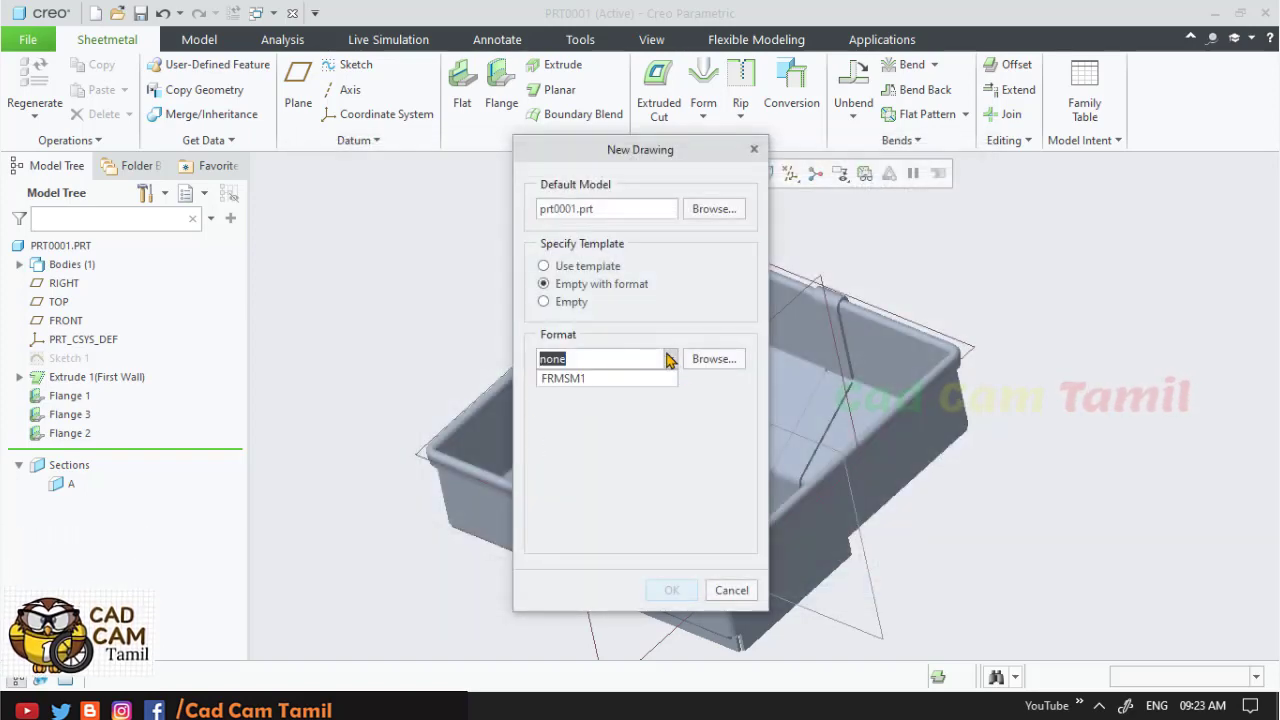
click(630, 383)
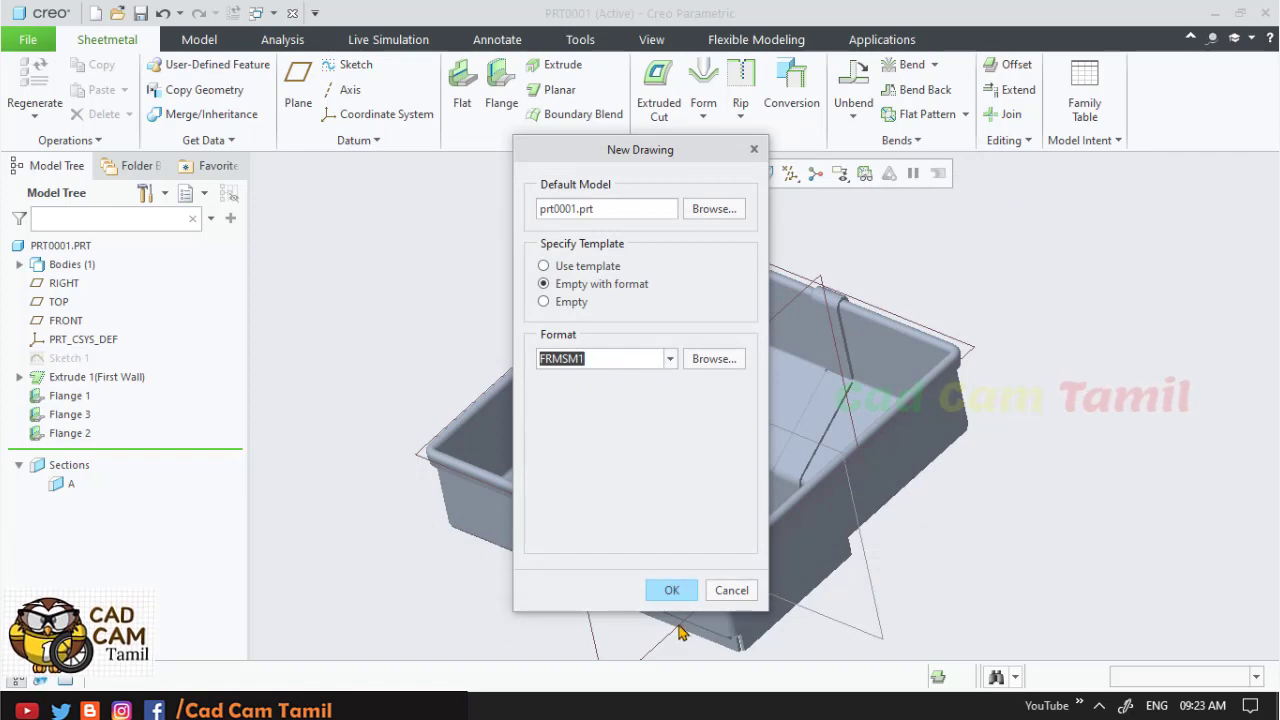
click(672, 590)
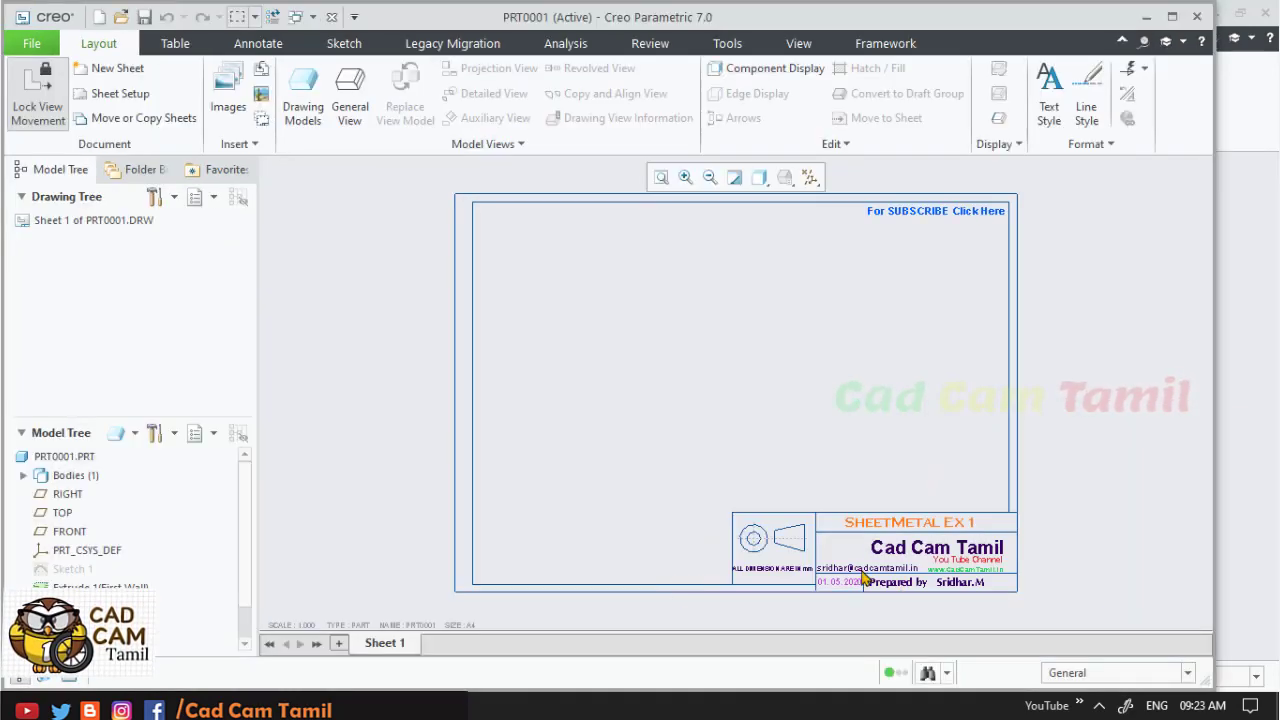
- Place a general view of the part near the middle of the sheet, using No Combined State
scroll(840, 540, up, 3)
scroll(829, 626, down, 4)
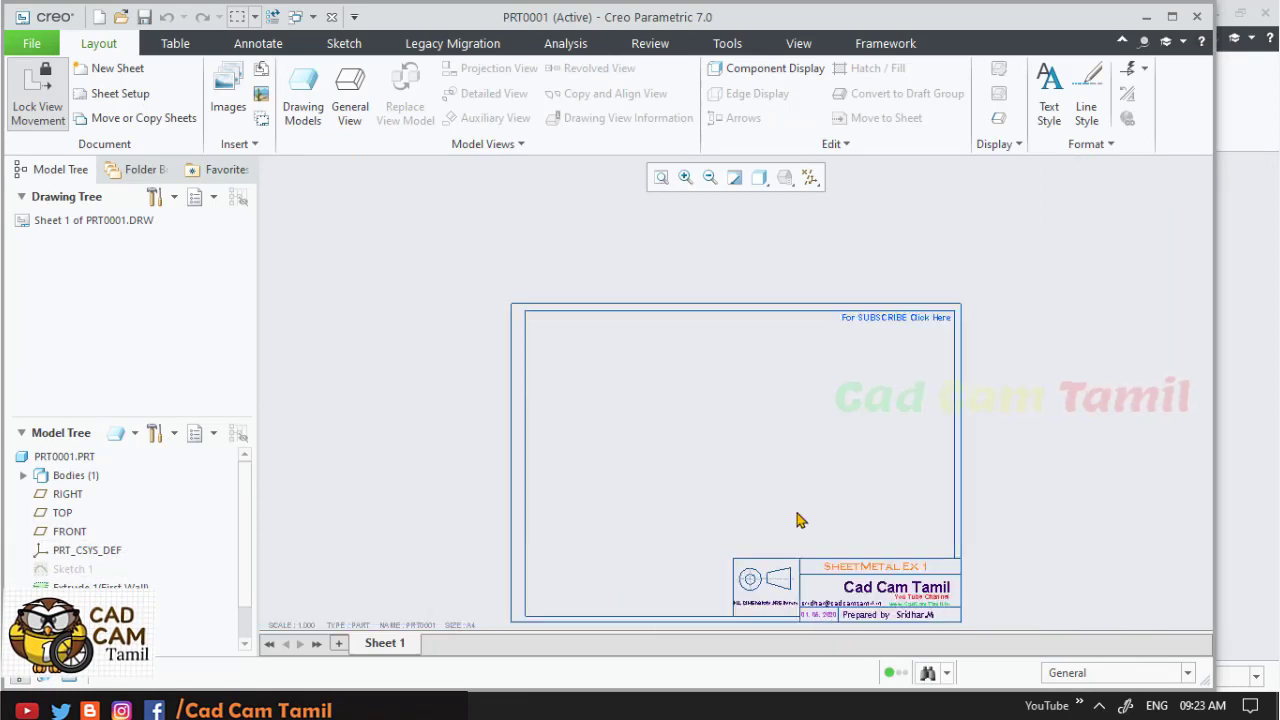
scroll(575, 340, down, 1)
click(352, 100)
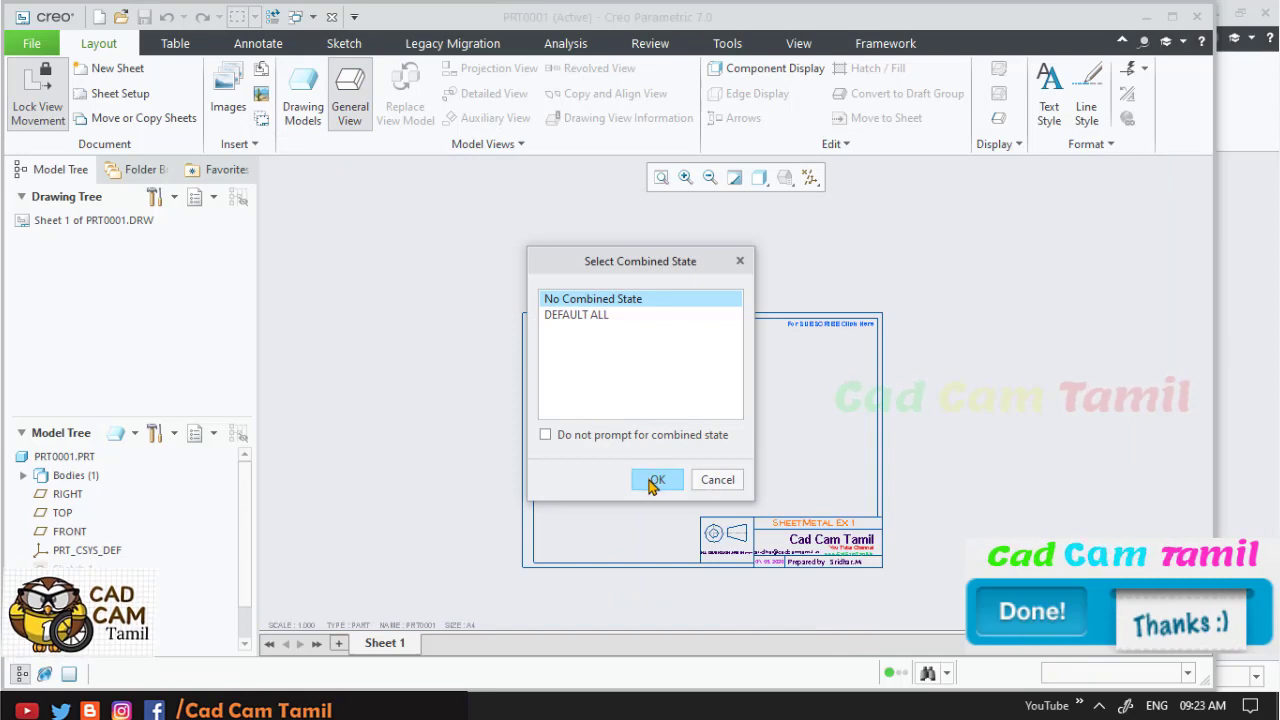
click(654, 481)
scroll(690, 486, up, 2)
click(620, 410)
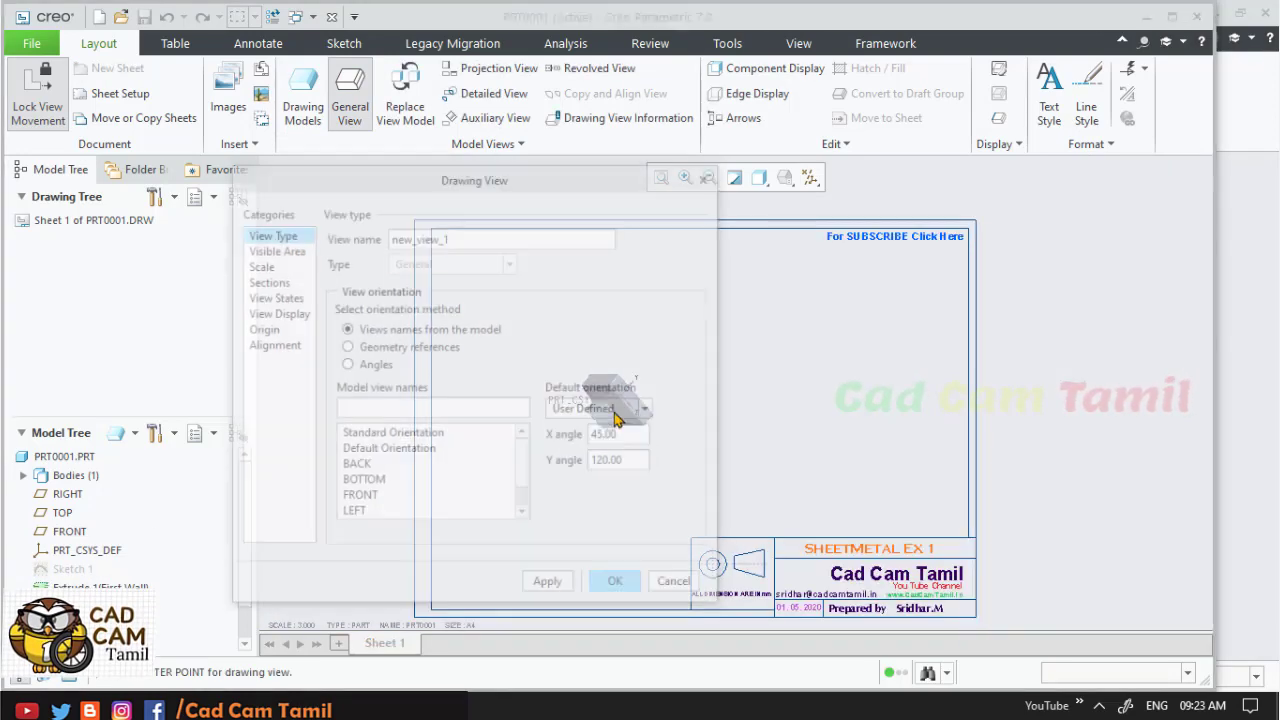
- Orient the general view to the model's LEFT view and turn off the display of all datum features
mouse_move(427, 188)
mouse_down()
mouse_move(942, 215)
mouse_move(954, 104)
mouse_up()
click(893, 401)
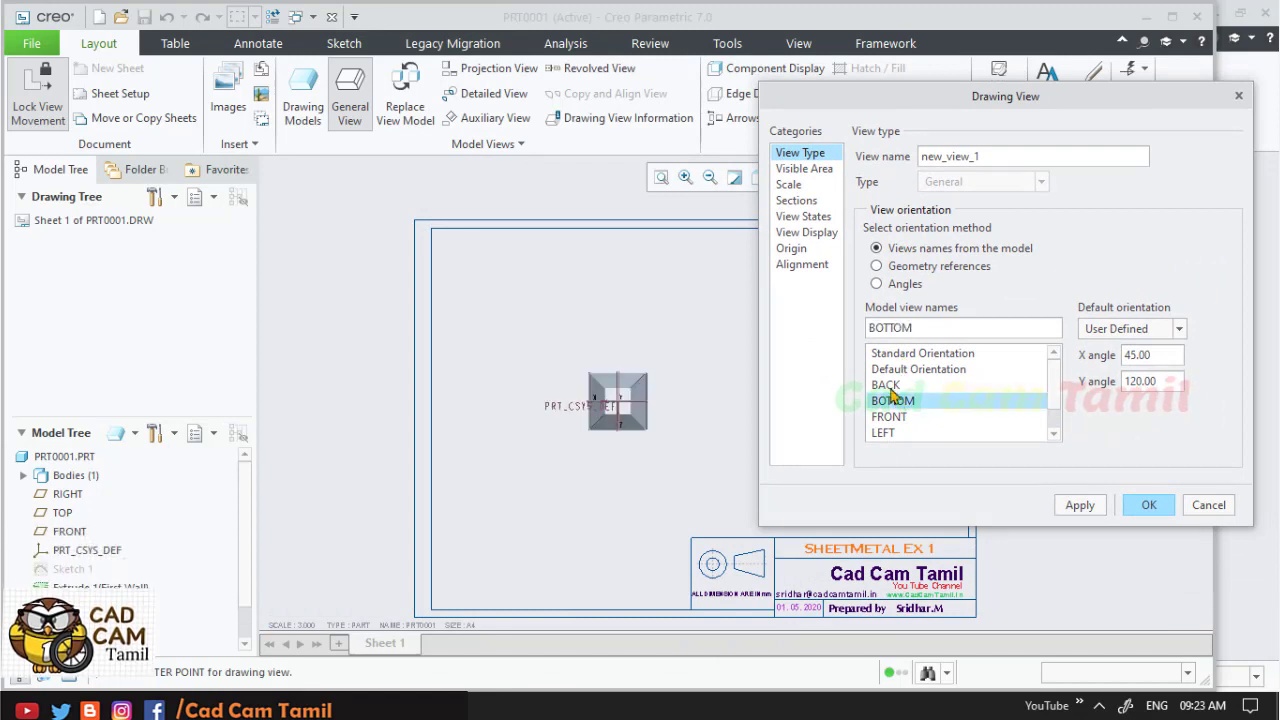
click(893, 386)
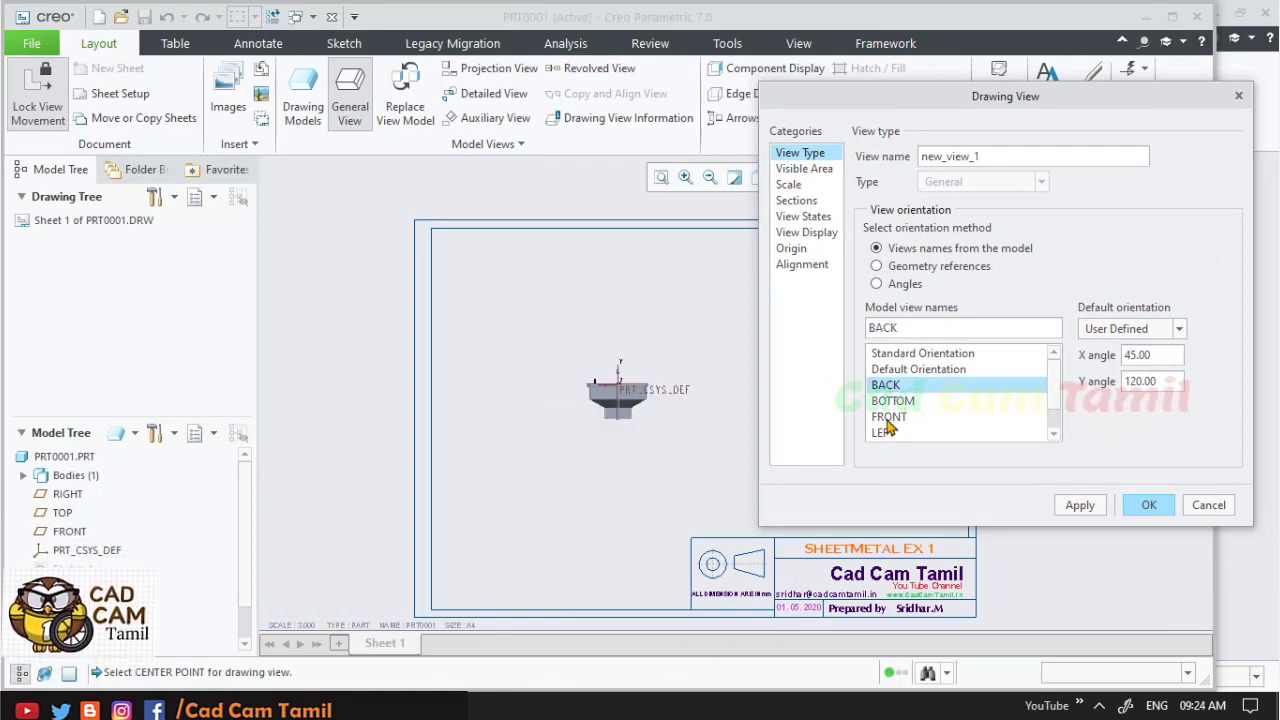
click(889, 418)
click(893, 401)
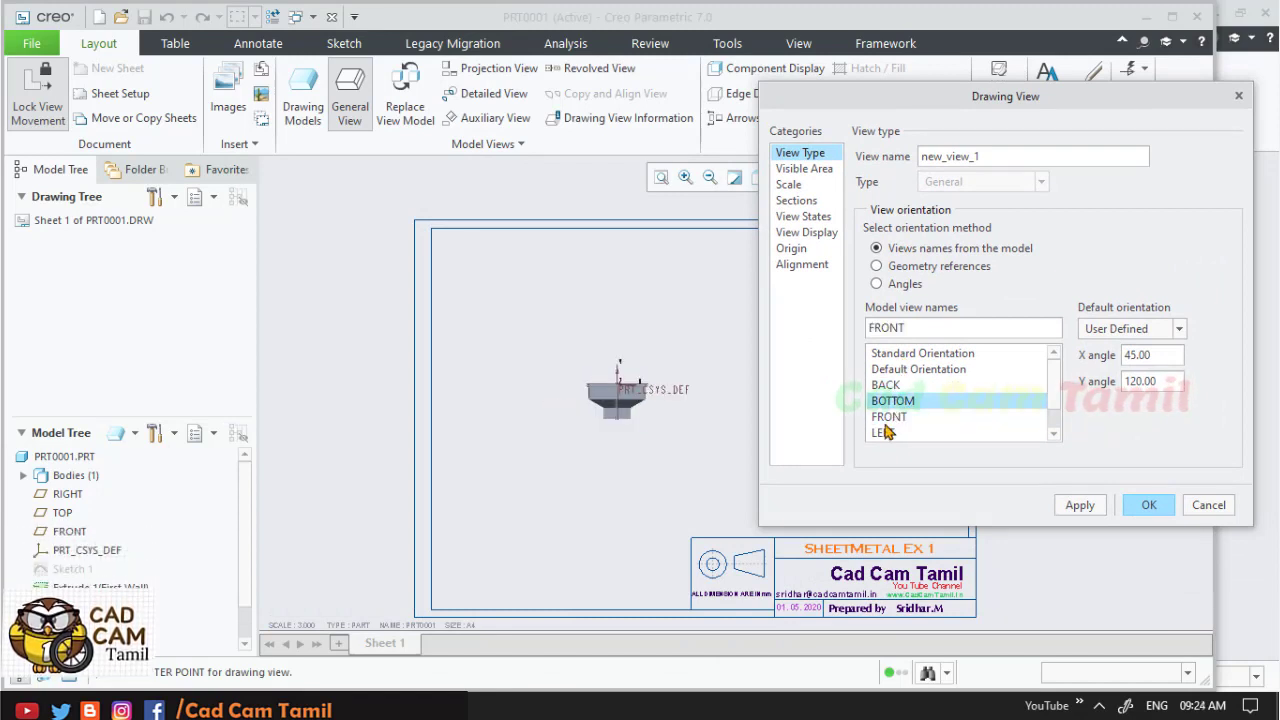
click(885, 433)
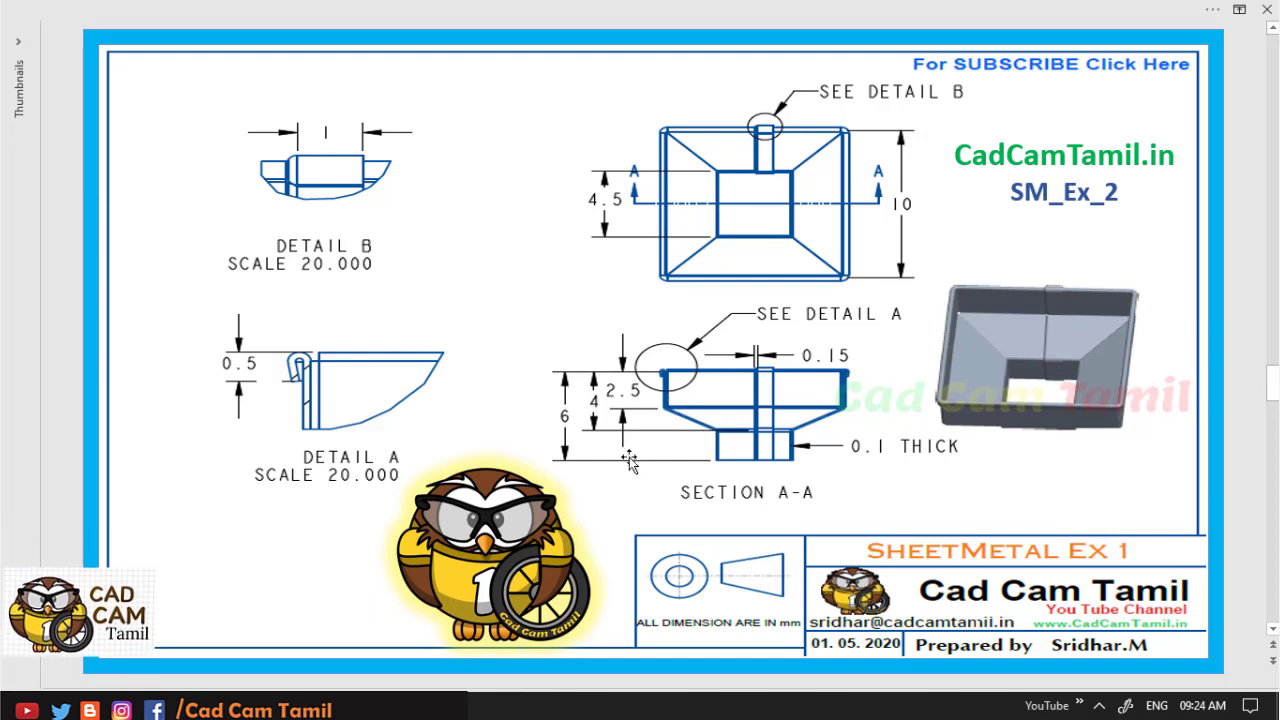
mouse_move(400, 705)
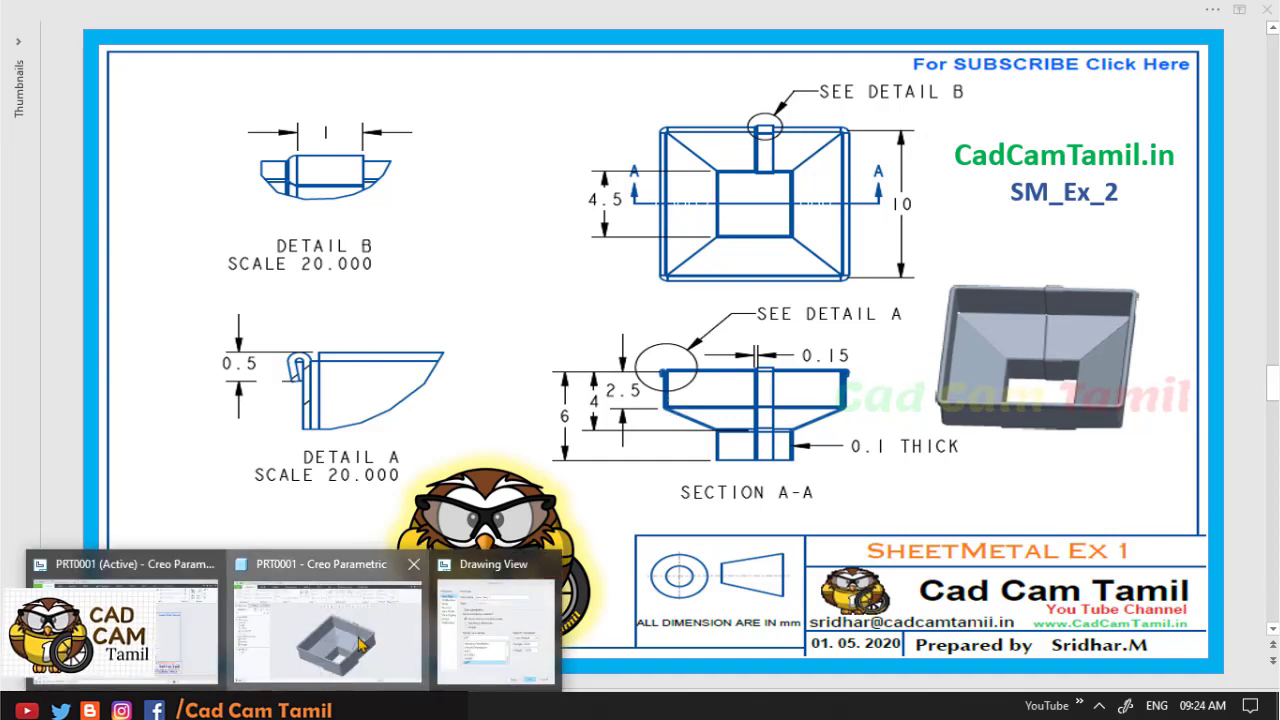
click(480, 600)
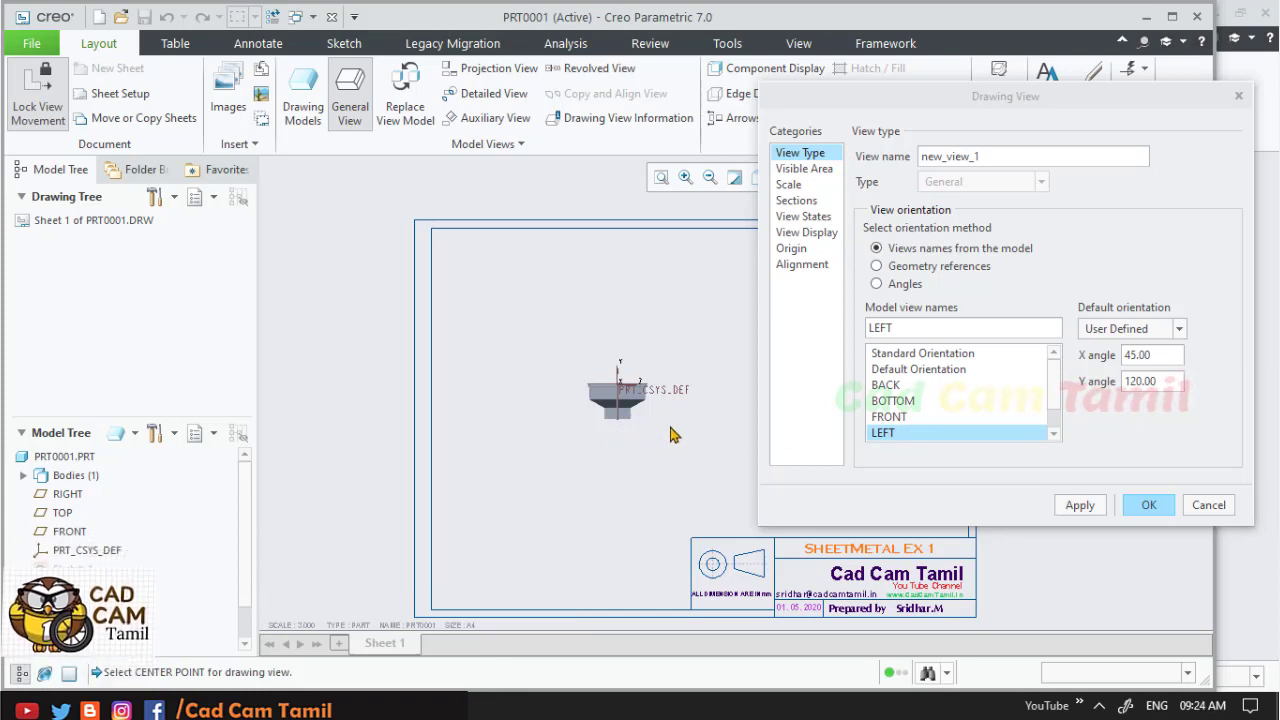
click(1095, 512)
click(1153, 504)
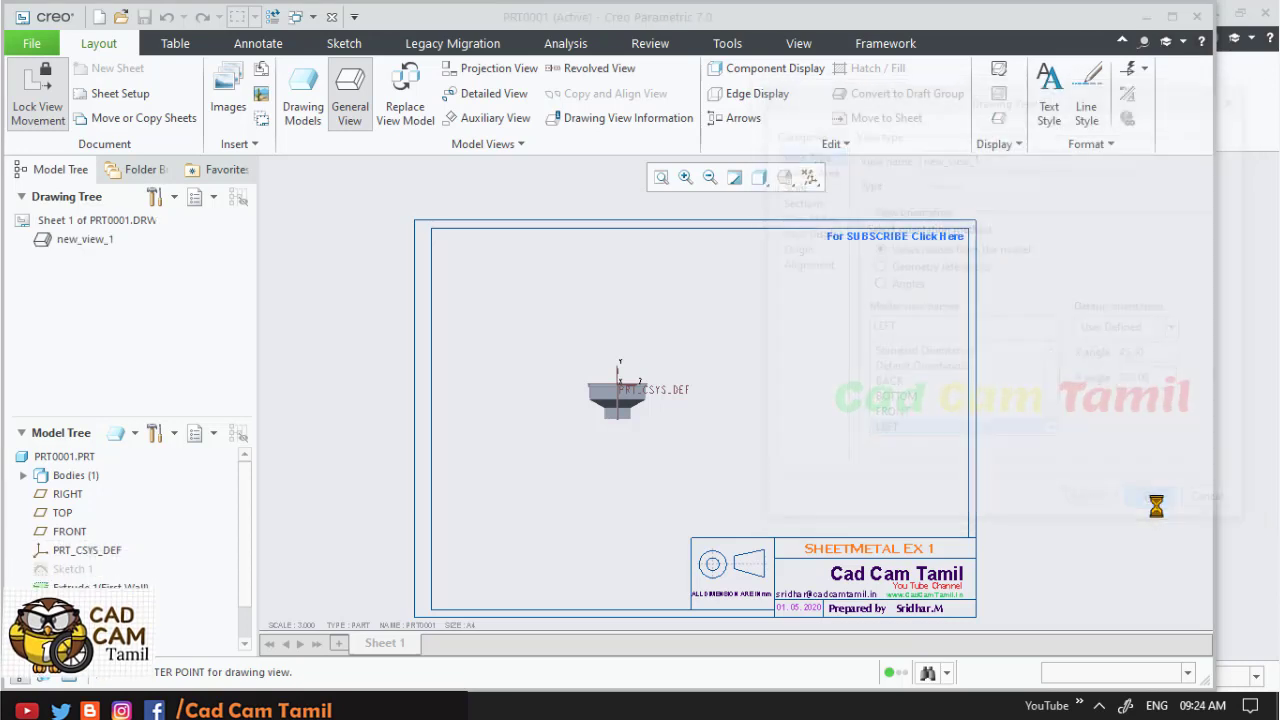
click(811, 177)
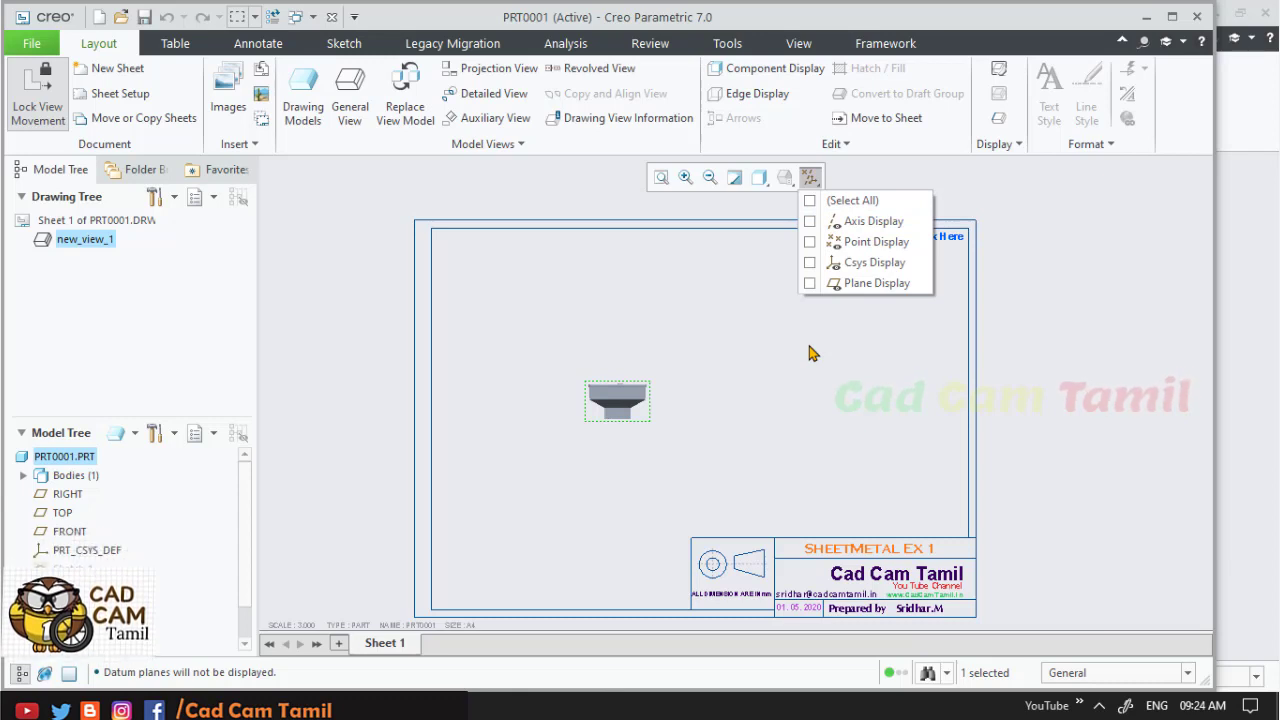
click(779, 383)
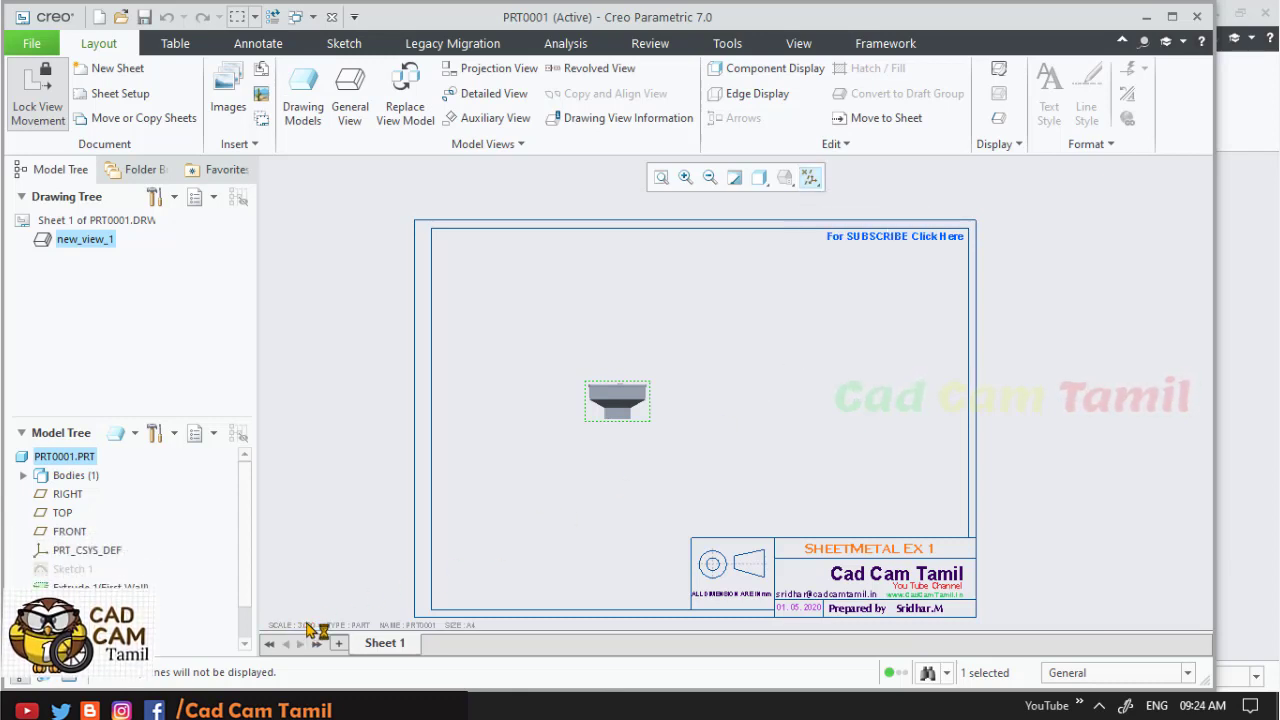
- Try a drawing sheet scale of 10
double_click(310, 627)
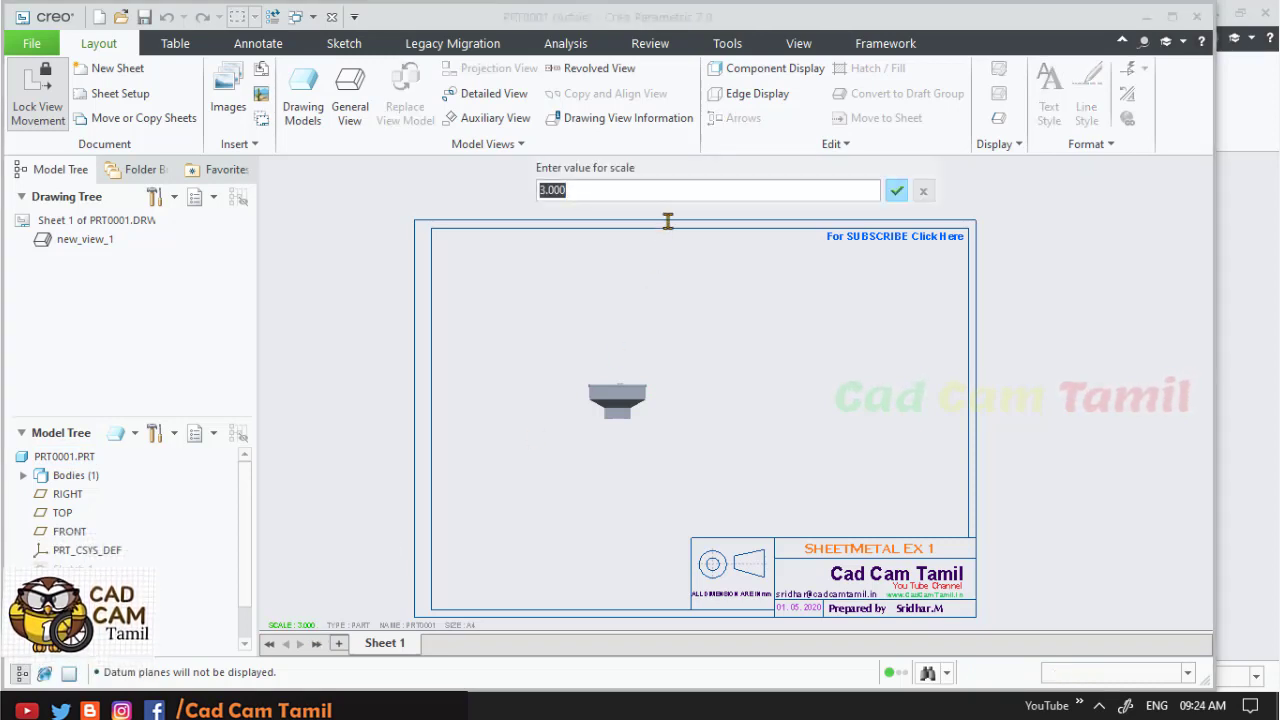
text(10)
key(Return)
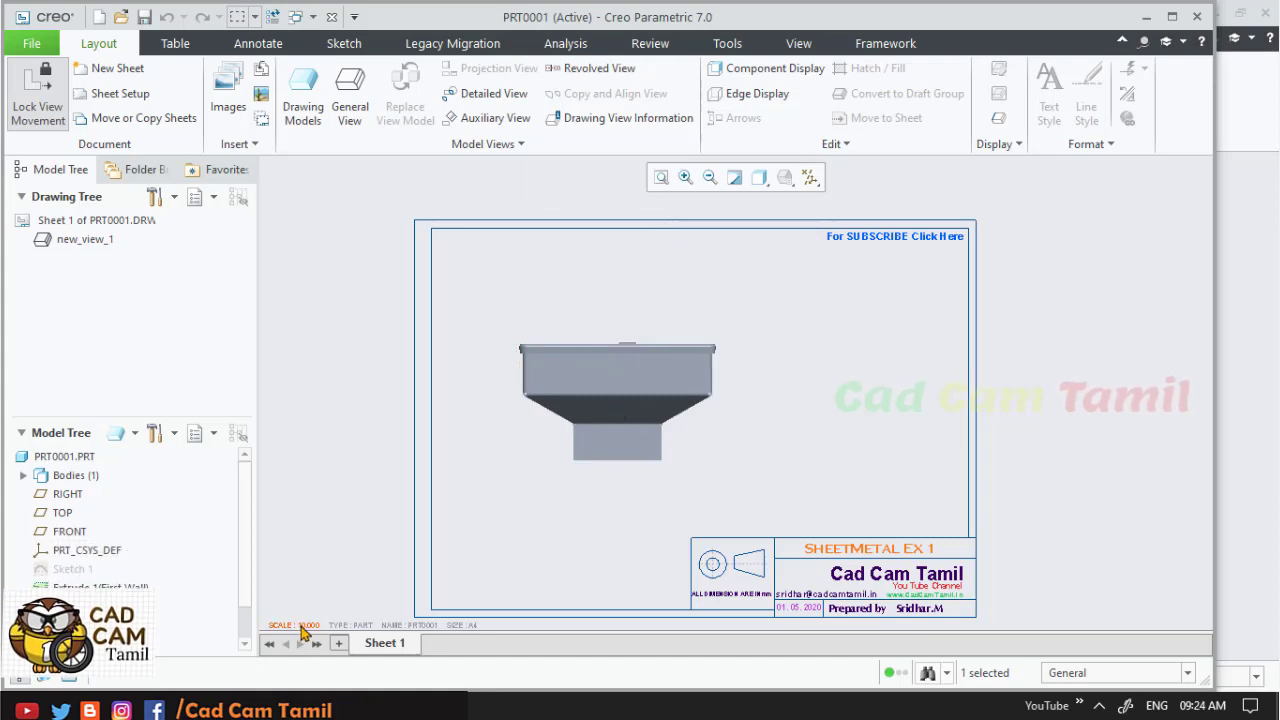
- Set the drawing sheet scale to 6
double_click(303, 627)
text(6)
key(Return)
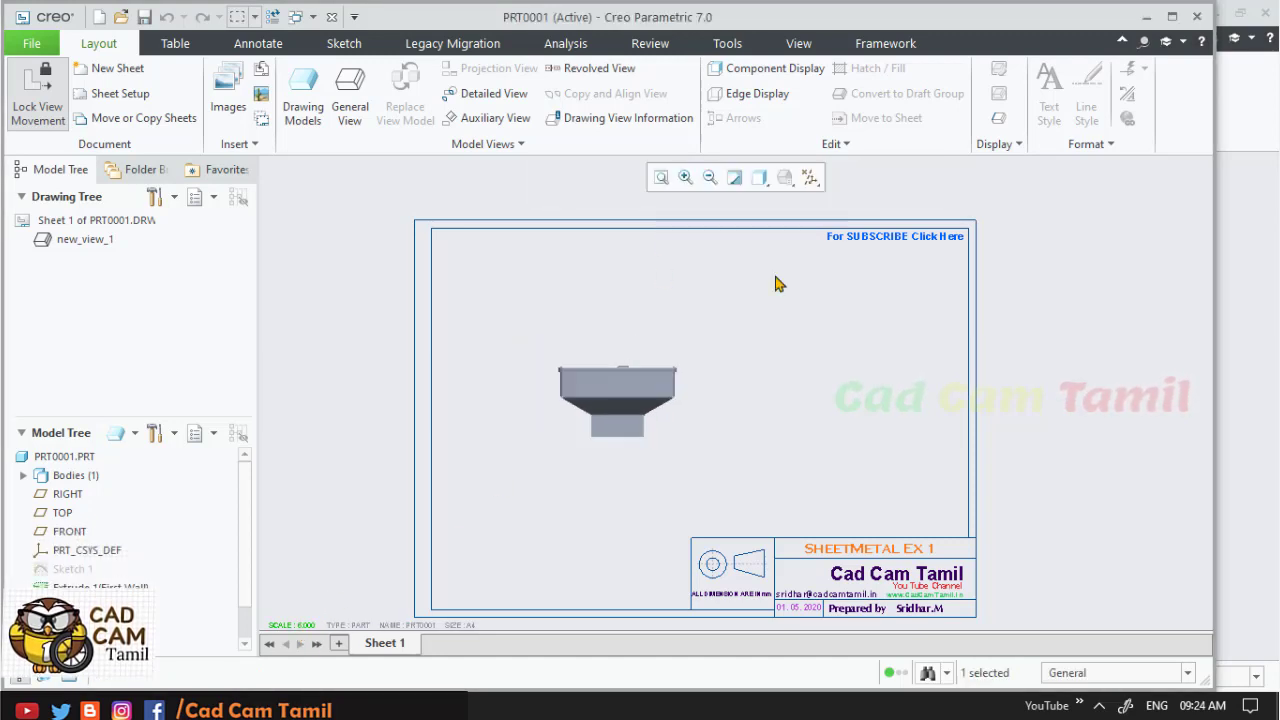
- Turn the general view into a full 2D cross-section view using section A, with total model edge visibility
click(654, 396)
double_click(654, 396)
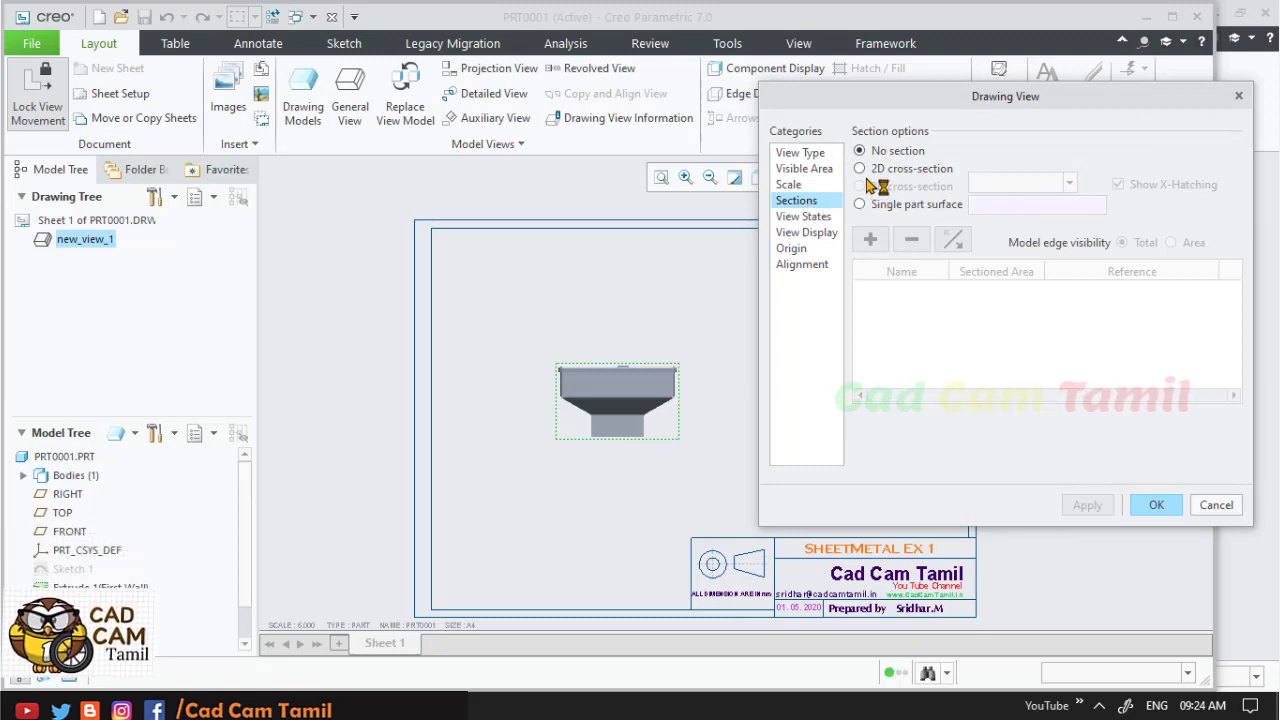
click(867, 176)
click(870, 240)
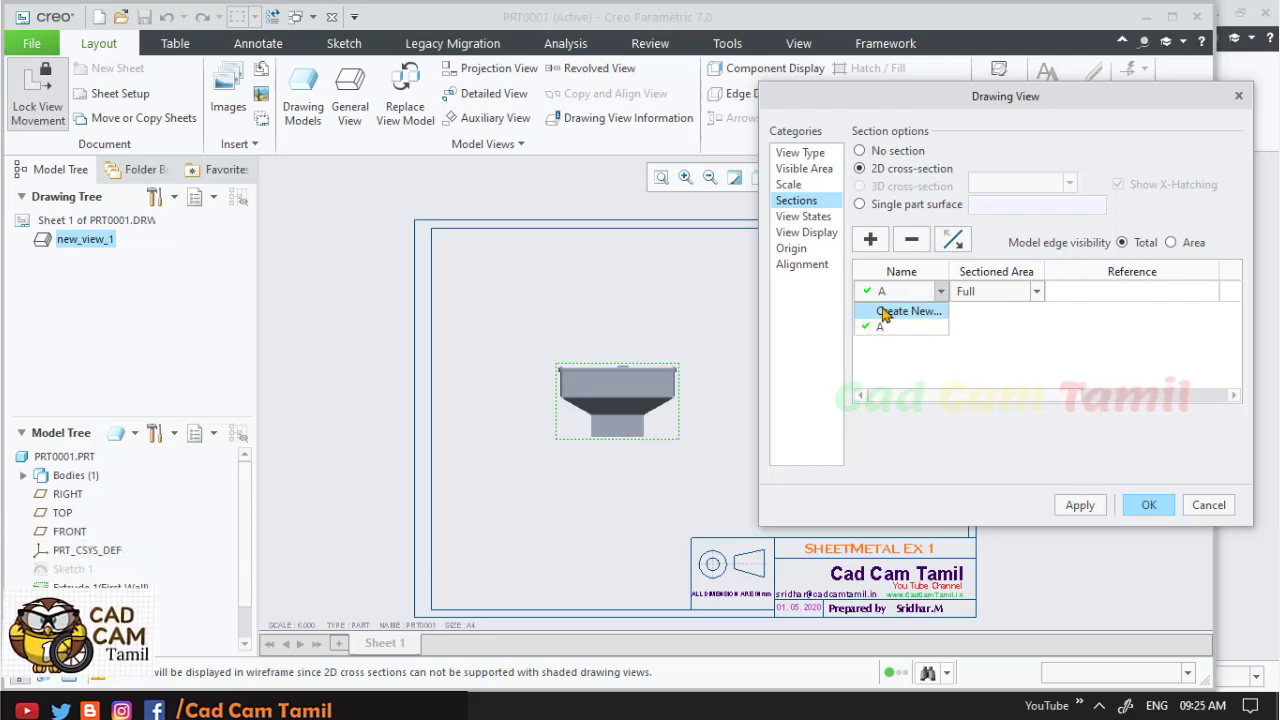
click(1076, 505)
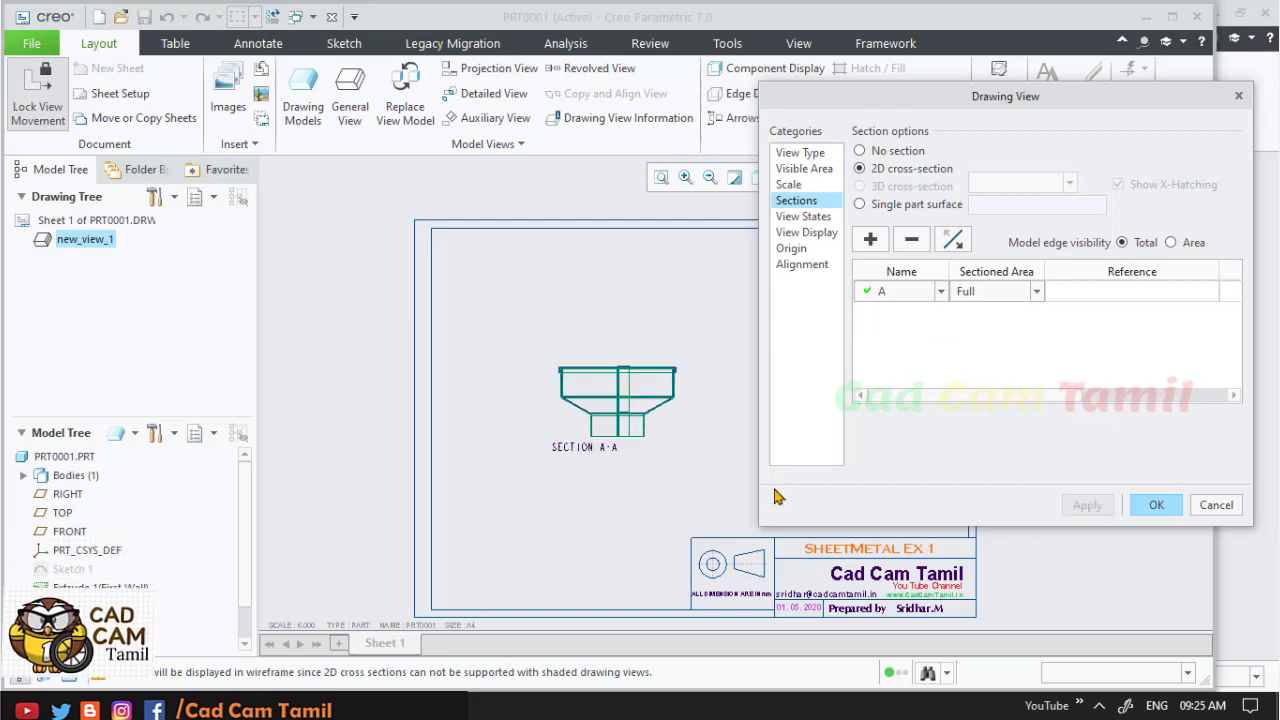
click(1156, 505)
click(857, 449)
- Unlock view movement and move the Section A-A view lower and slightly to the right on the sheet
scroll(631, 435, up, 2)
scroll(631, 435, down, 2)
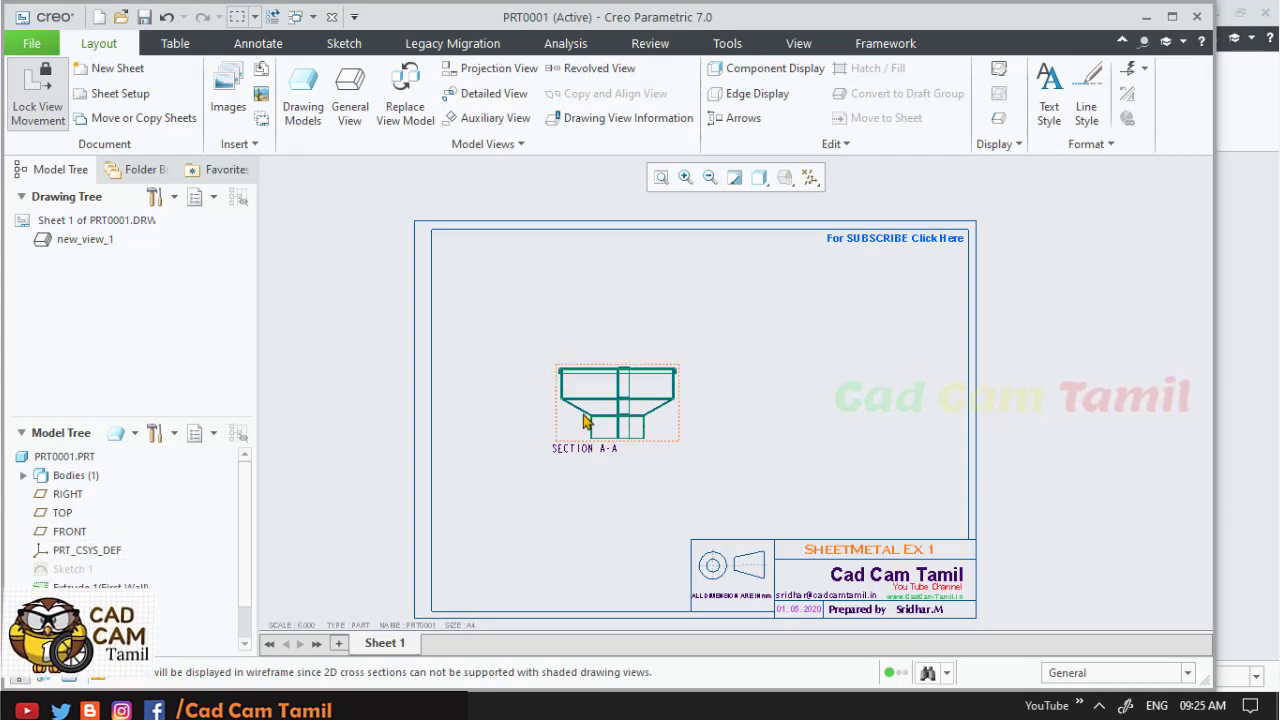
click(611, 406)
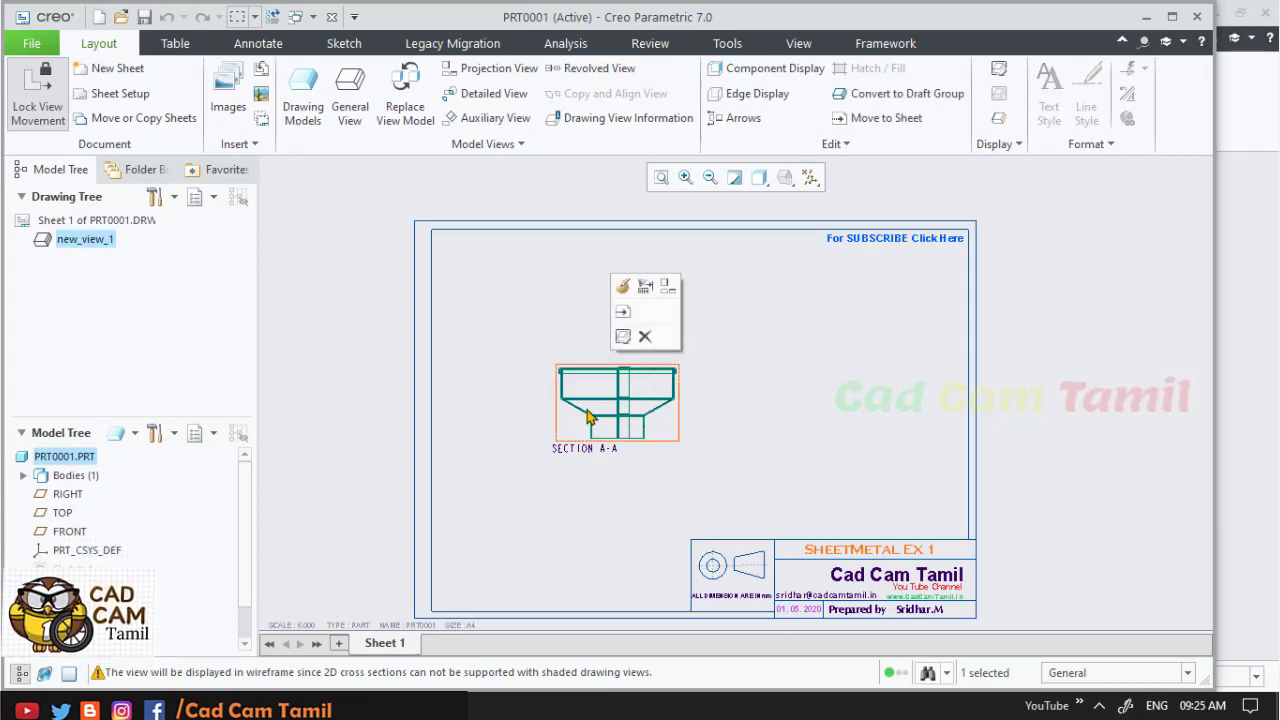
right_click(596, 404)
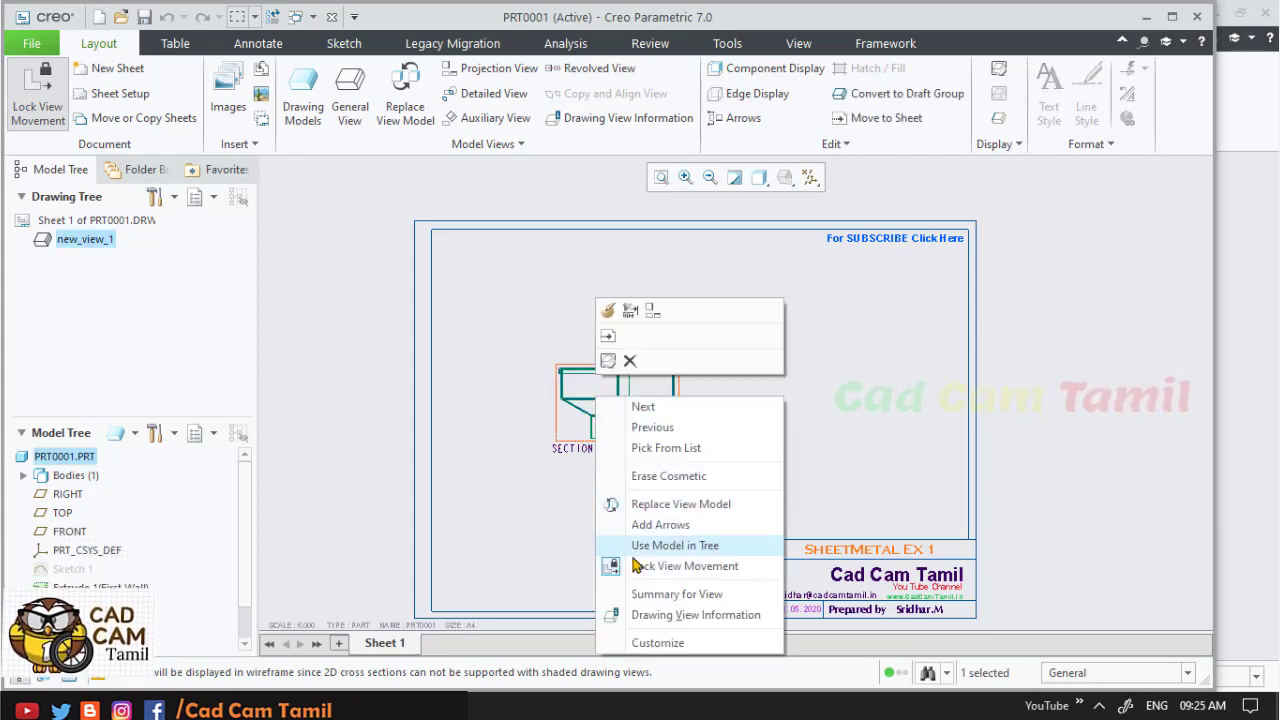
click(614, 566)
drag(620, 412, 660, 464)
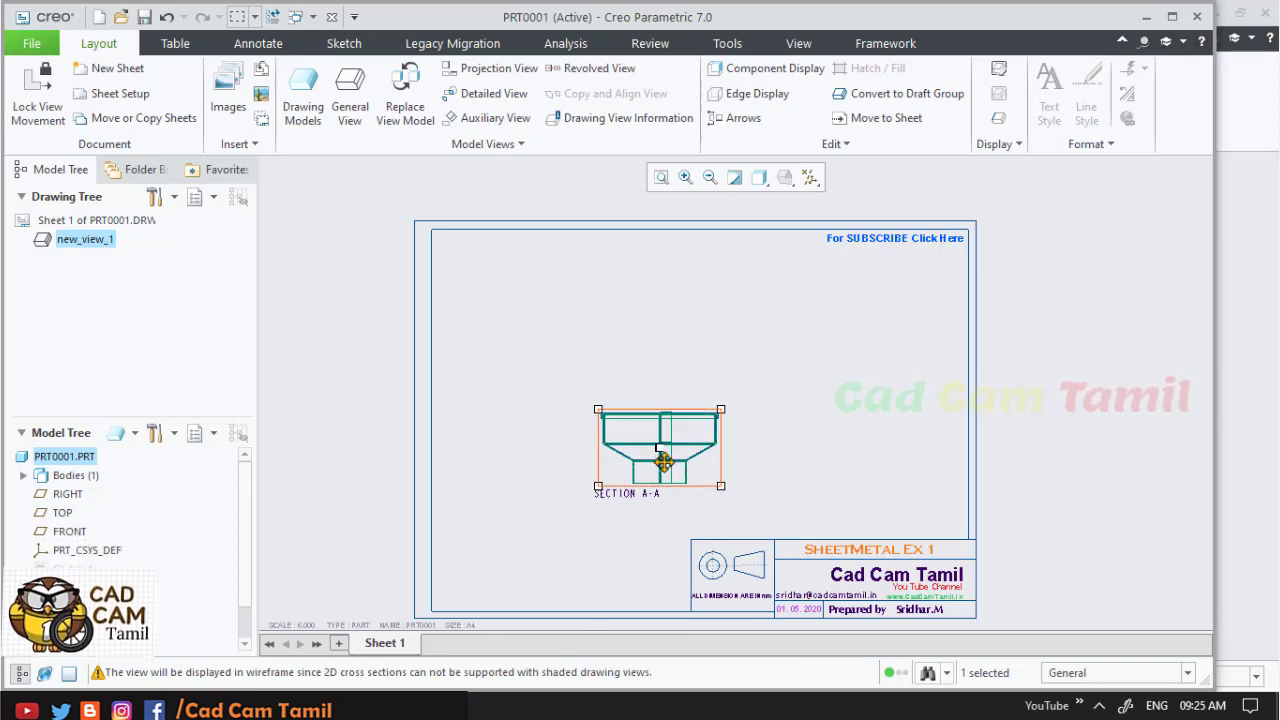
- Lock view movement again and add a projected top view directly above the Section A-A view
right_click(660, 463)
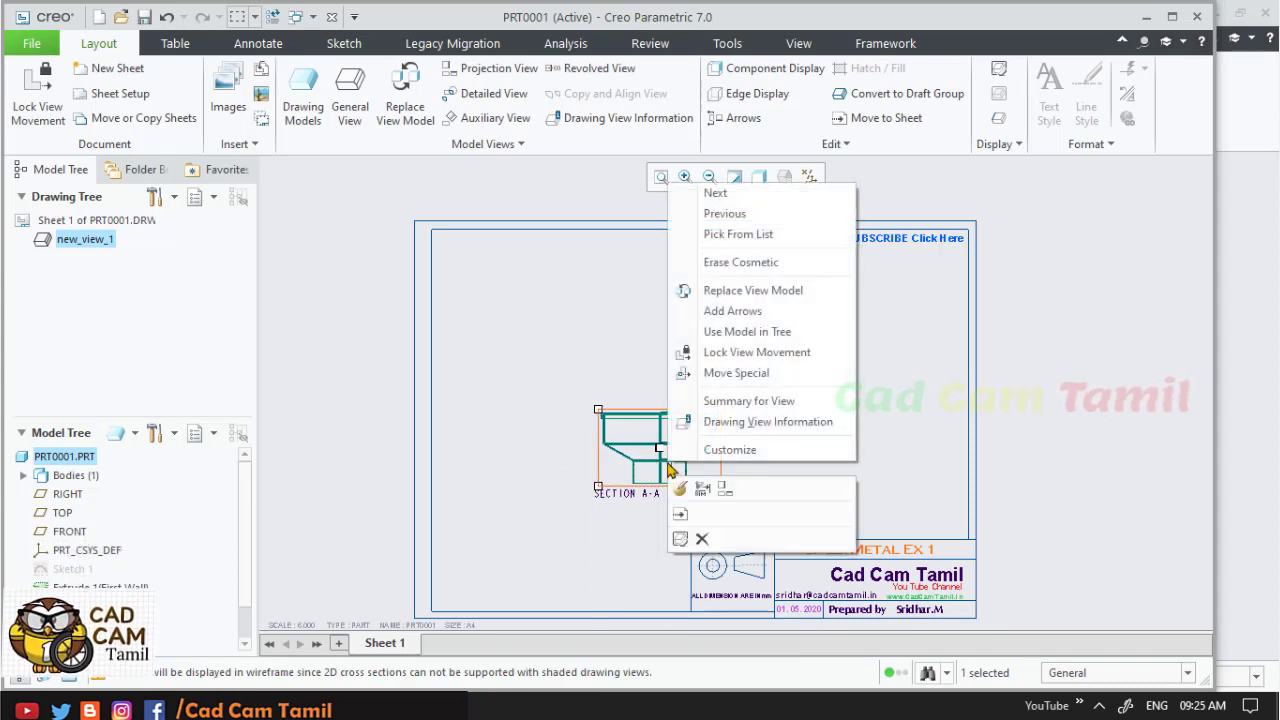
click(712, 355)
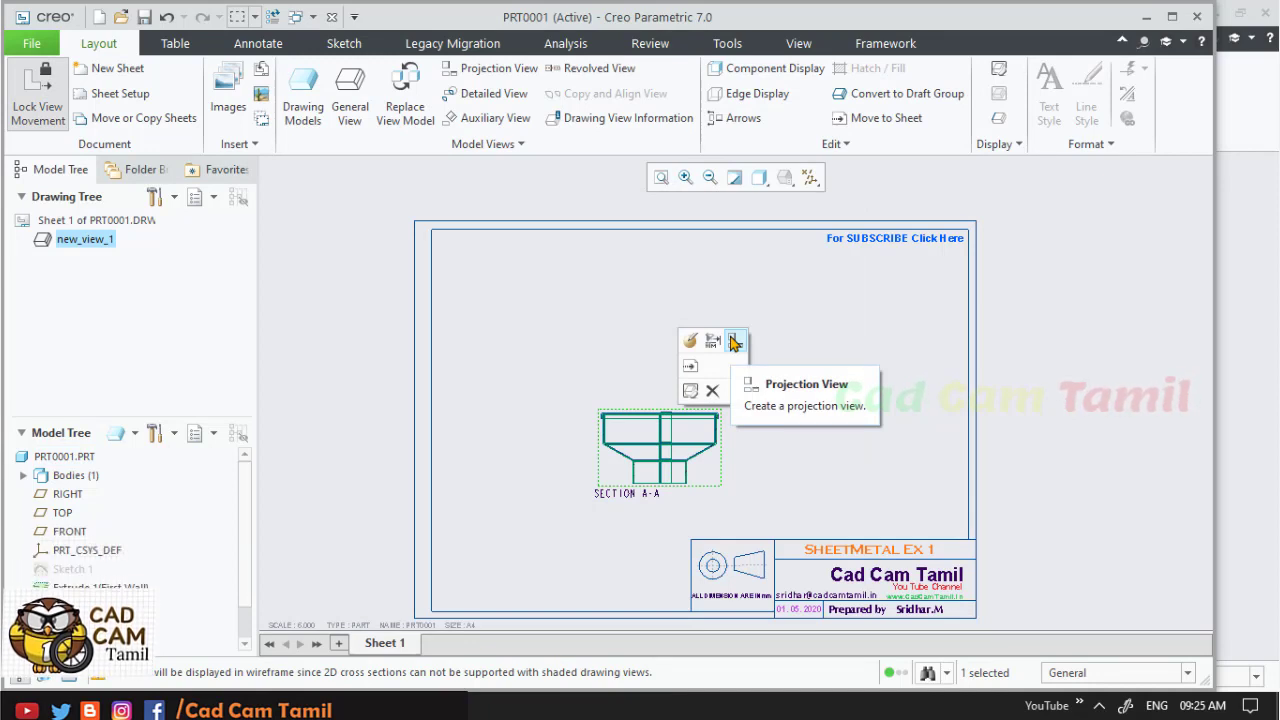
click(733, 343)
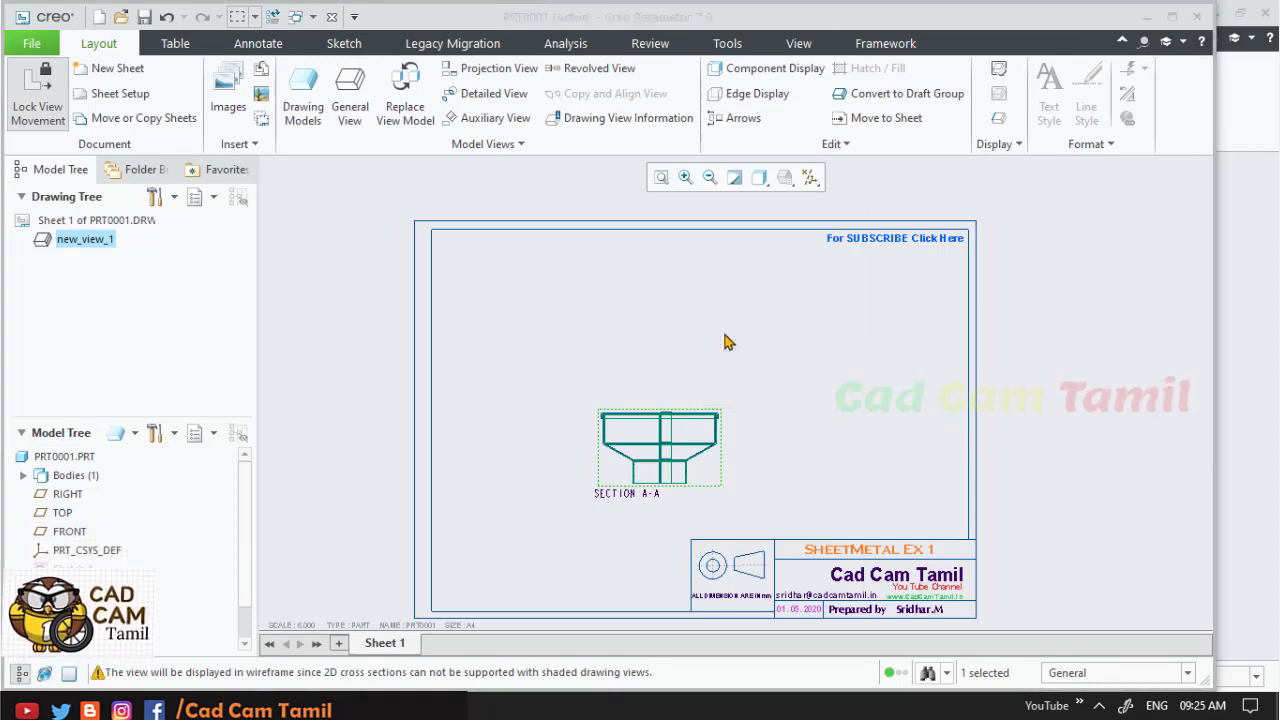
click(660, 306)
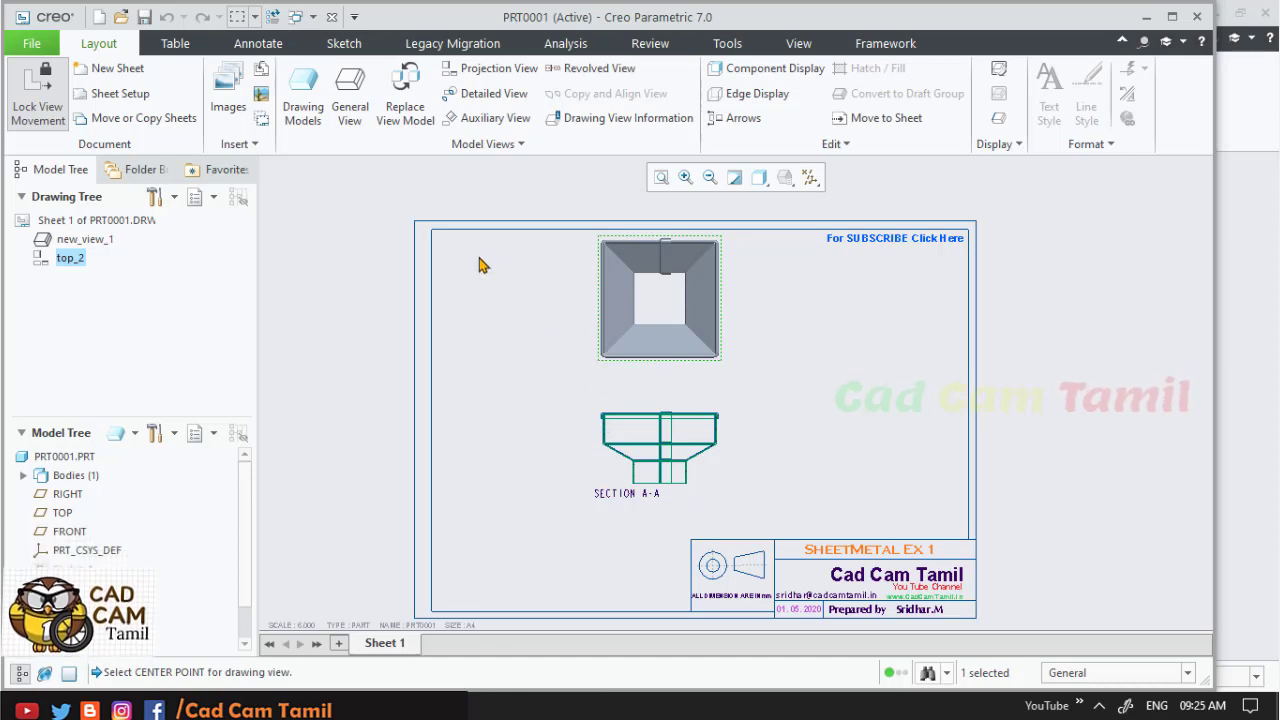
- Create a detailed view of the hemmed upper-left corner of Section A-A and place it to the left of the section
click(478, 96)
scroll(598, 420, down, 8)
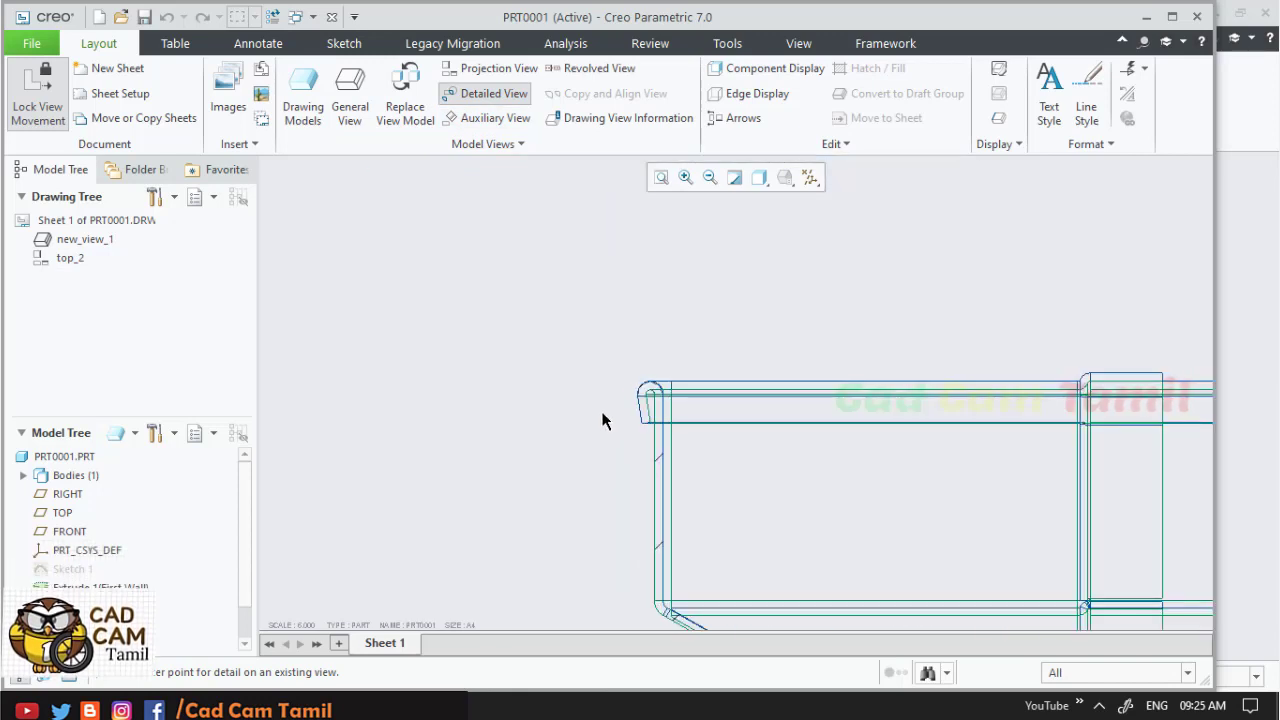
click(650, 396)
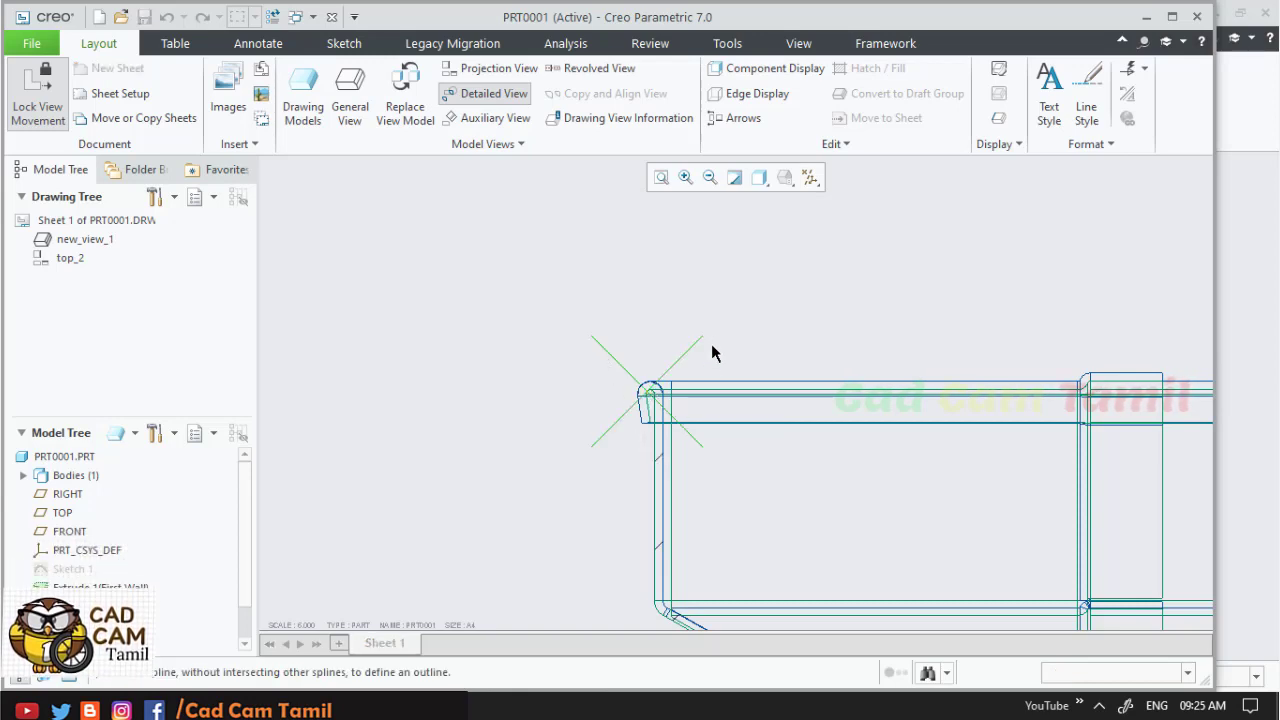
click(634, 350)
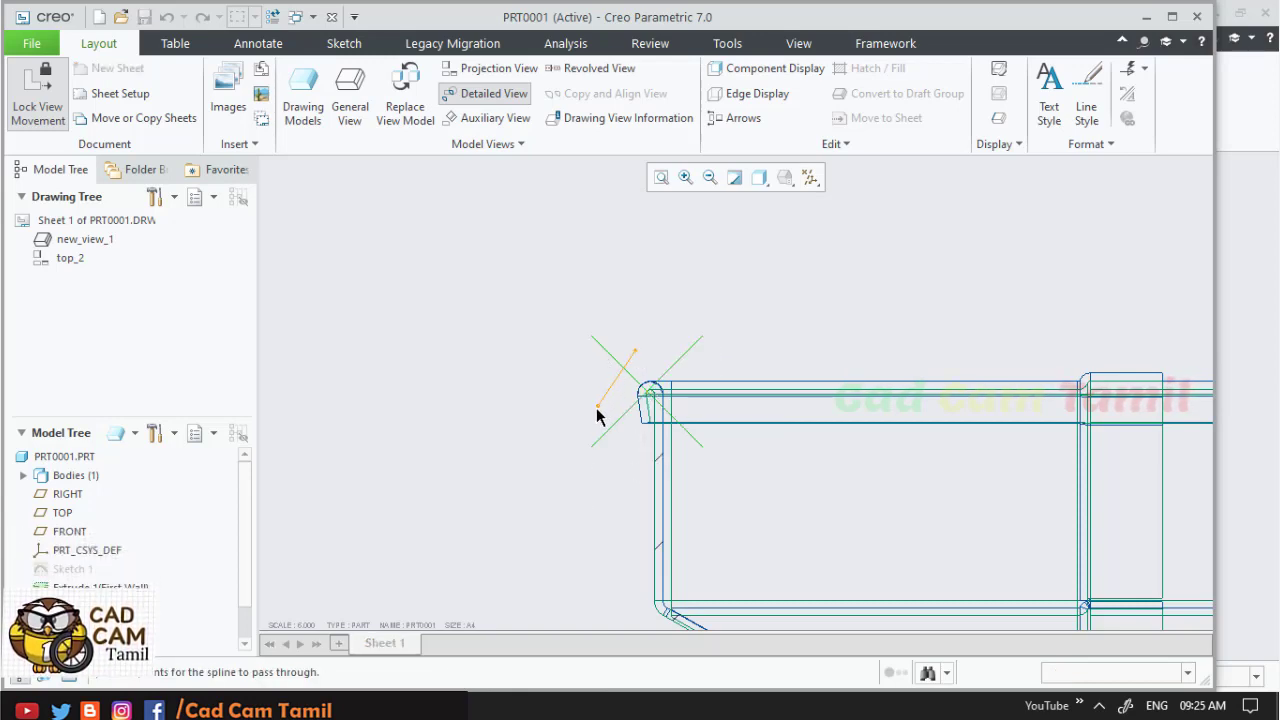
click(711, 434)
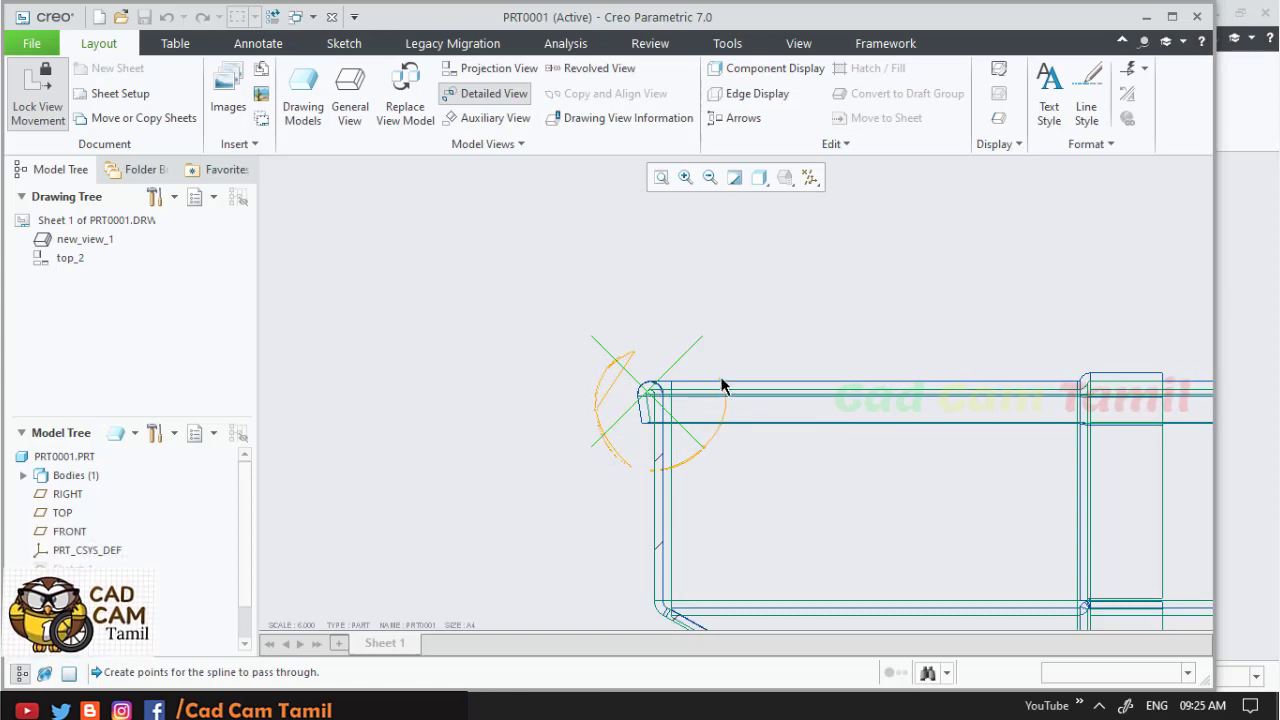
click(723, 384)
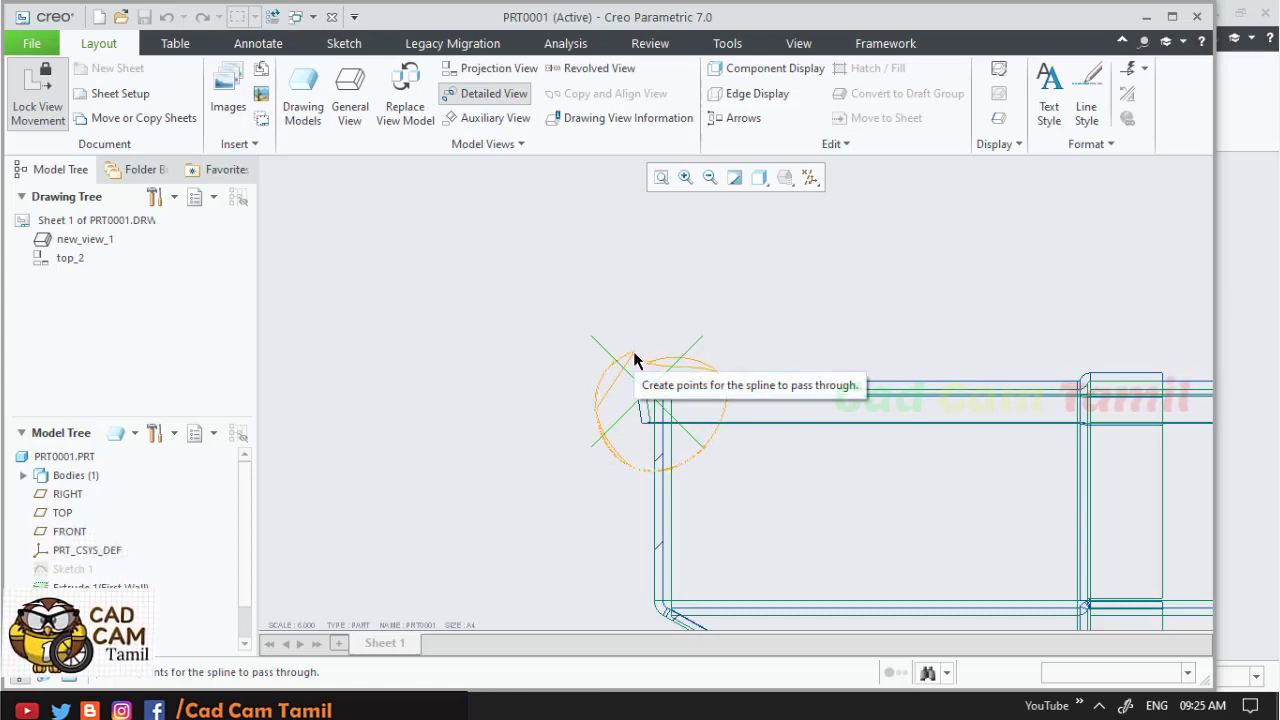
click(633, 351)
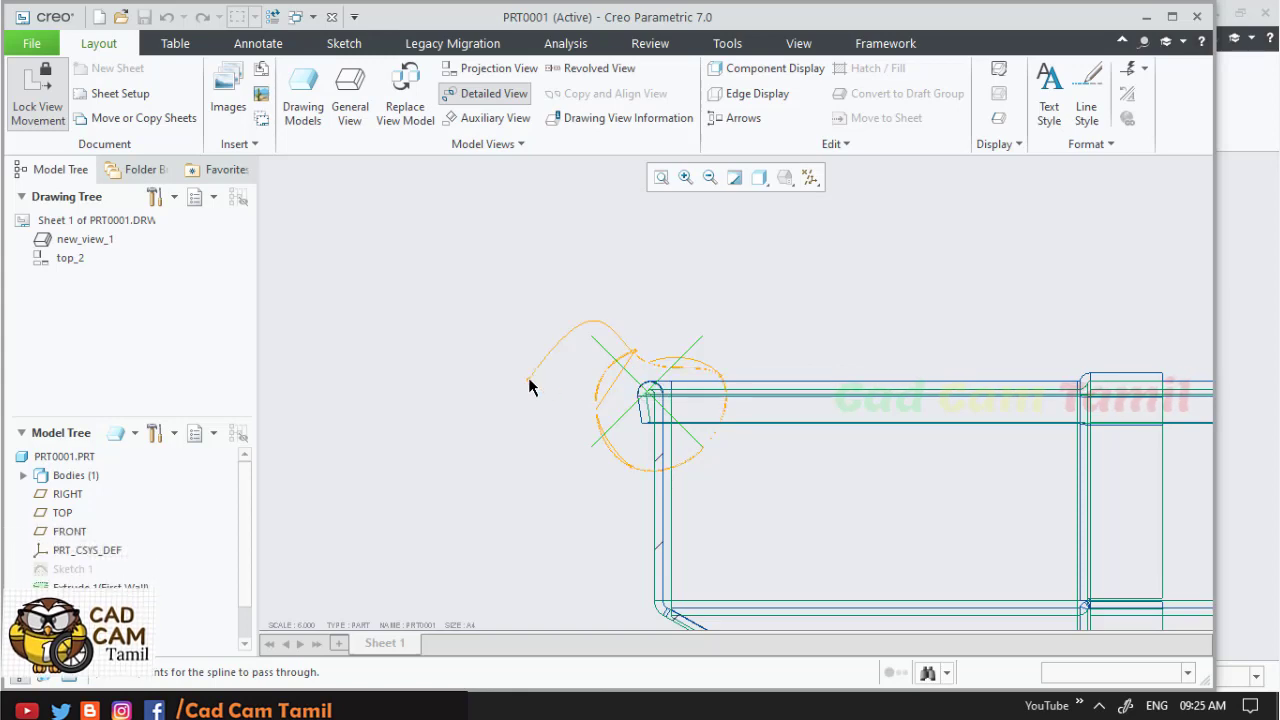
middle_click(529, 387)
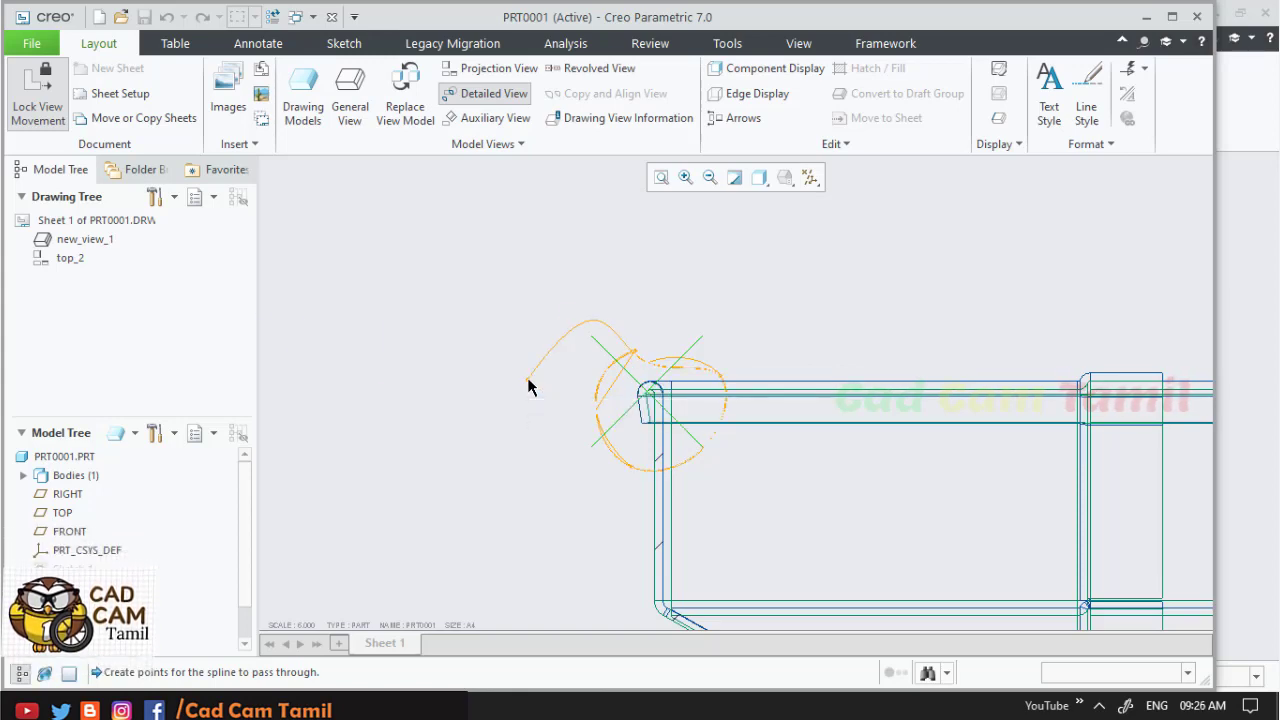
scroll(529, 387, down, 5)
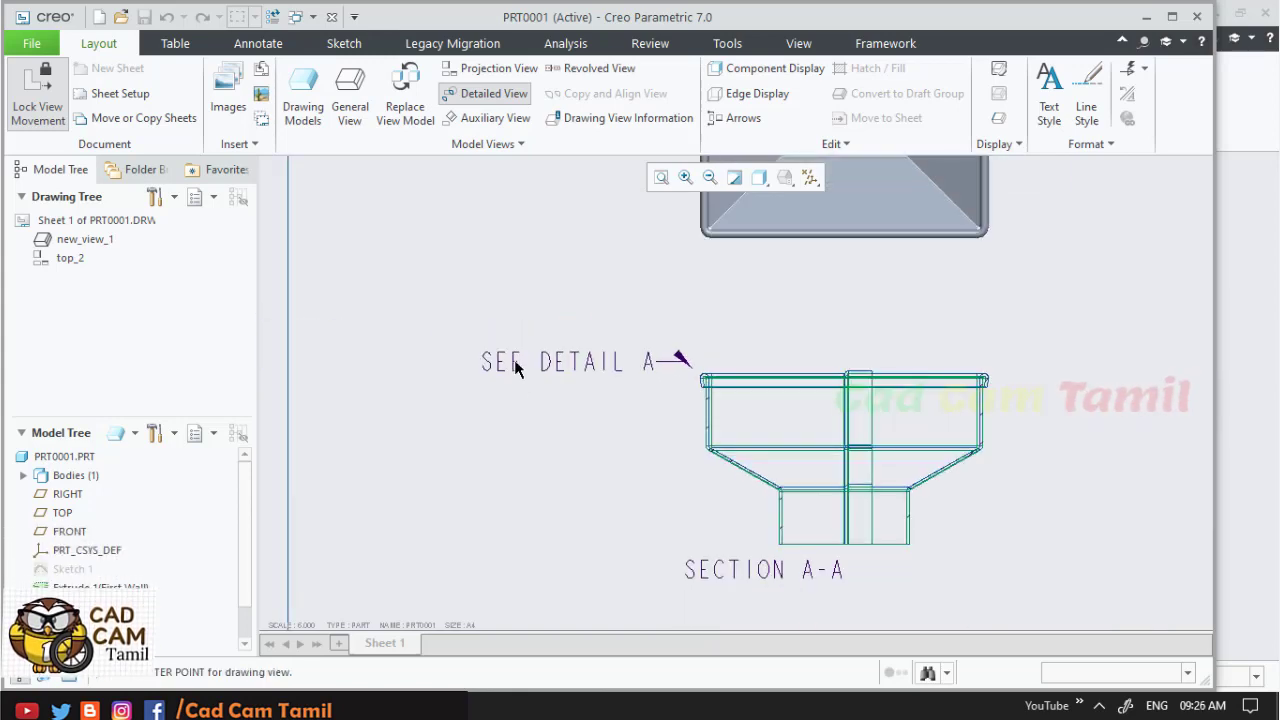
scroll(546, 583, down, 4)
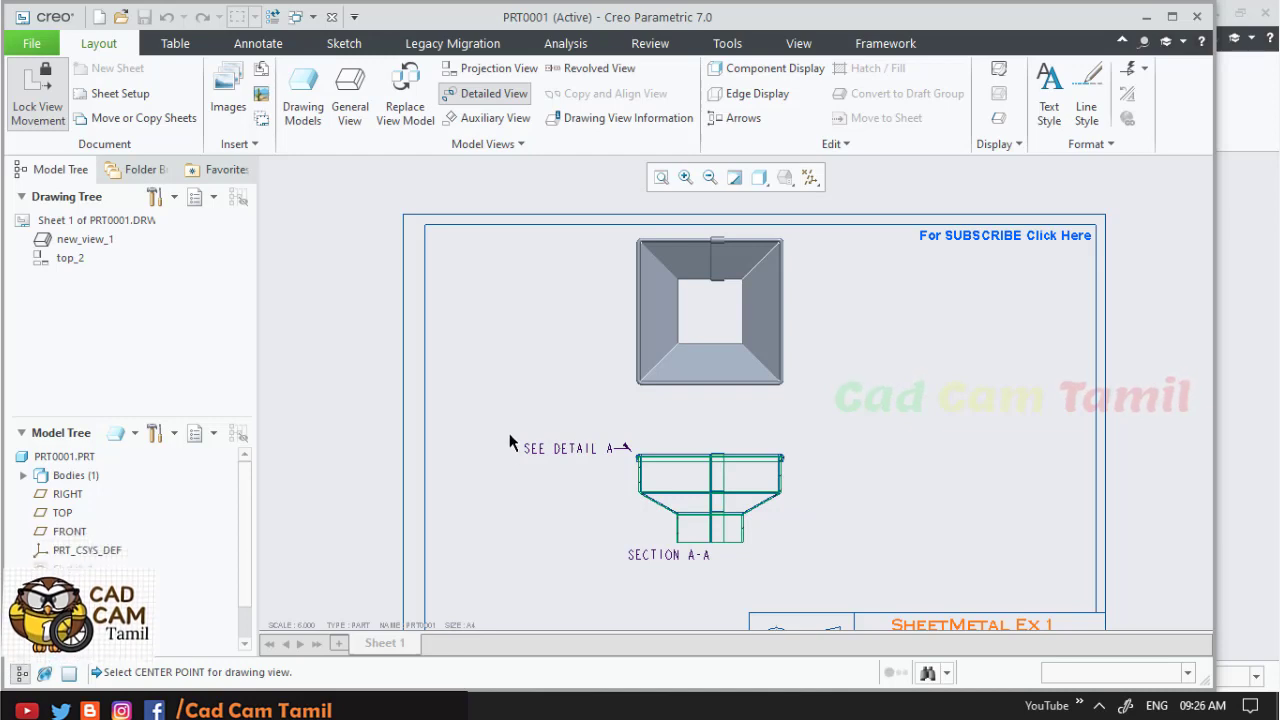
click(508, 478)
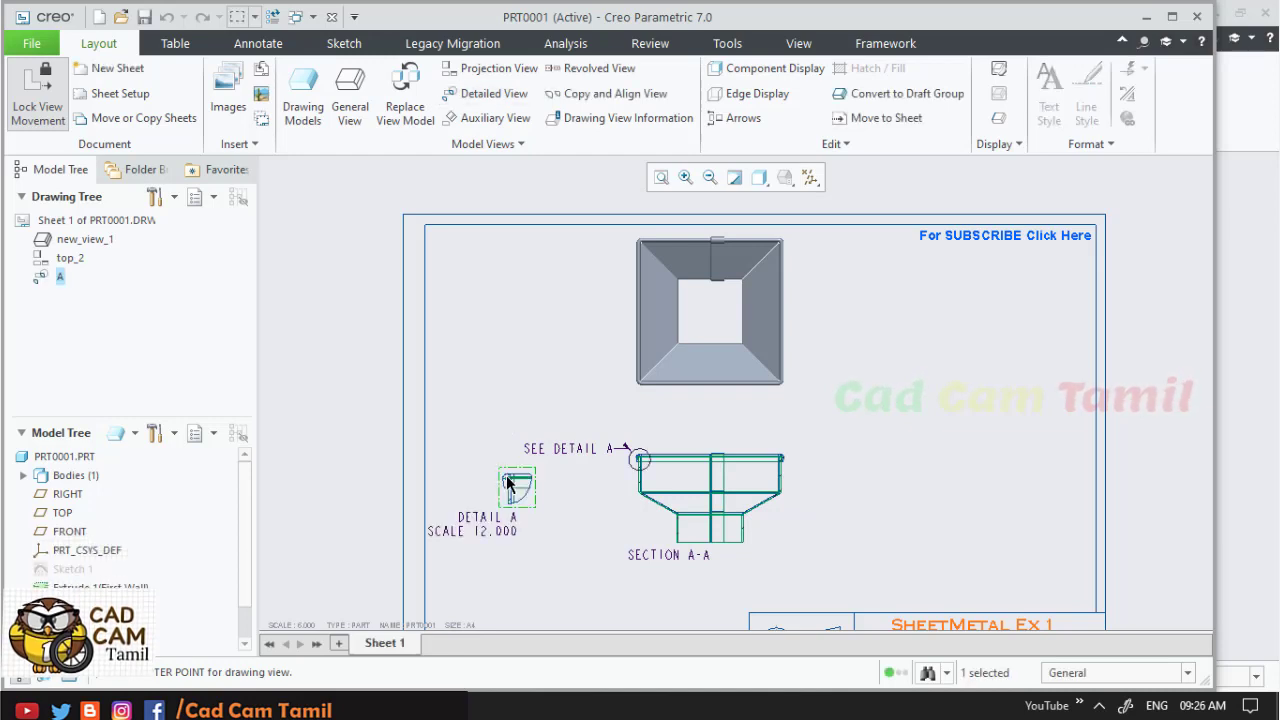
- Move the SEE DETAIL A note to the area just above the right half of Section A-A
click(576, 448)
drag(576, 448, 695, 422)
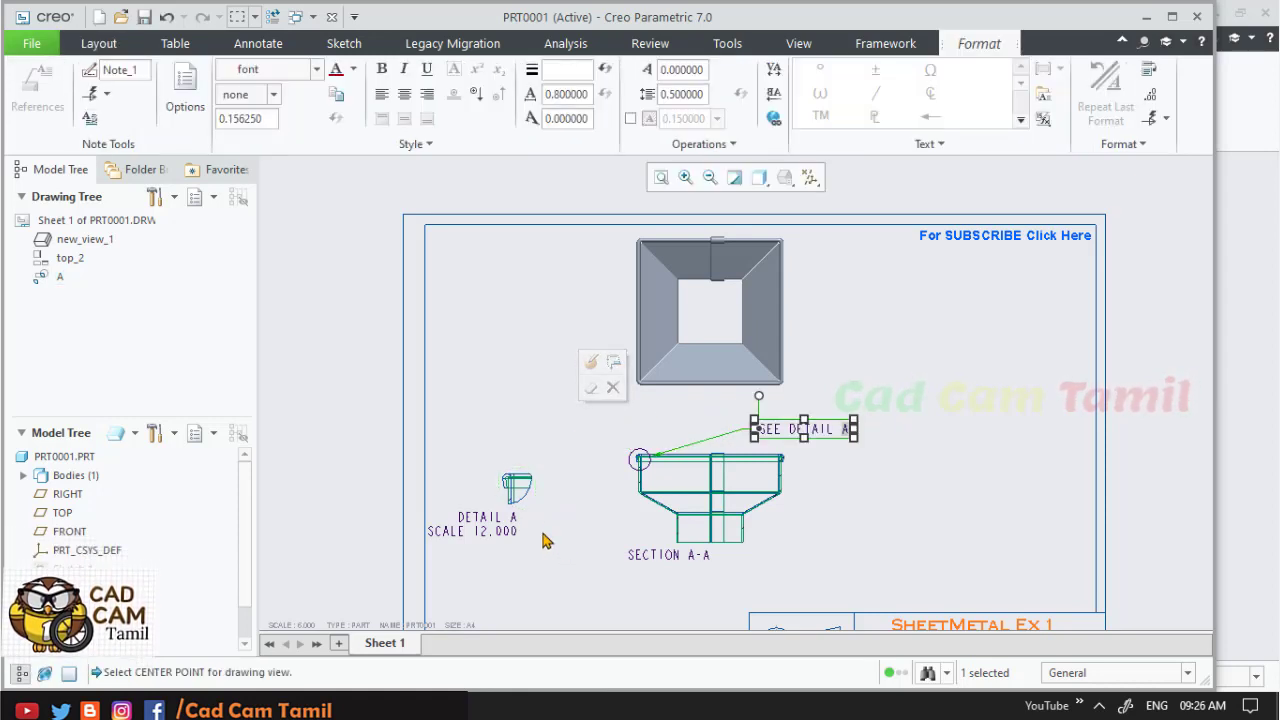
click(526, 502)
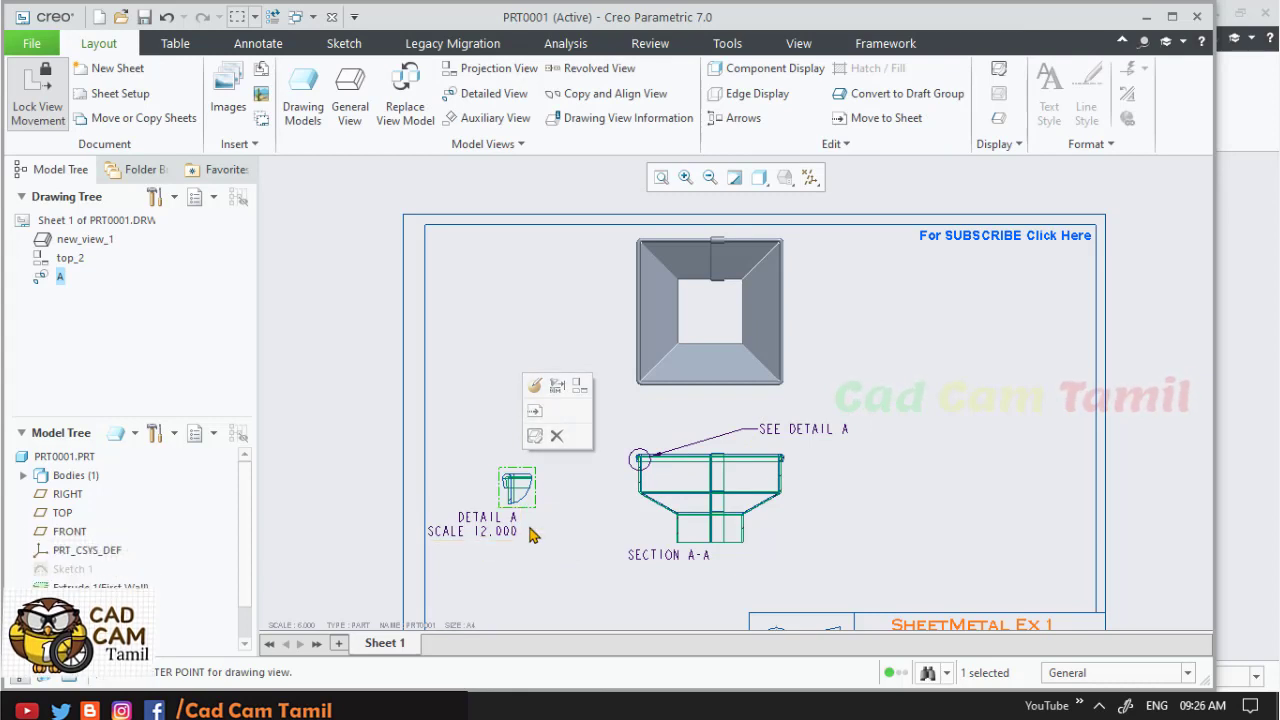
- Unlock view movement and move the Detail A view slightly closer to Section A-A
click(466, 535)
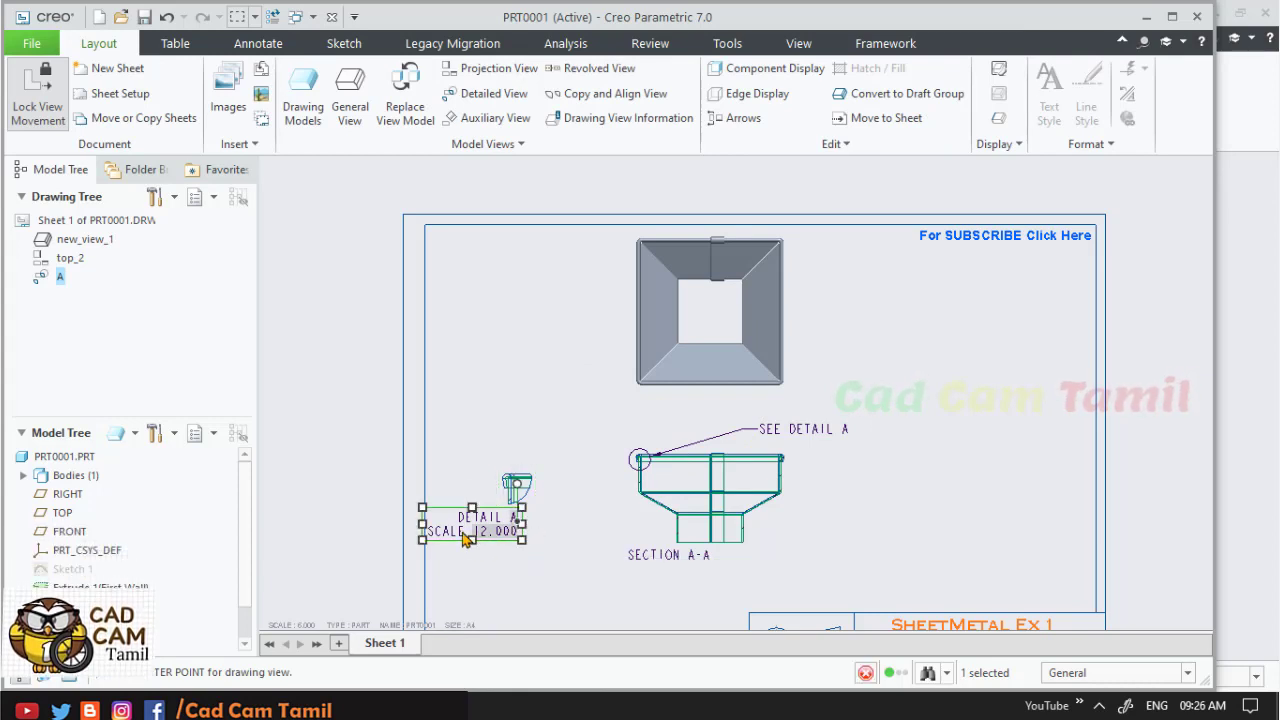
click(518, 486)
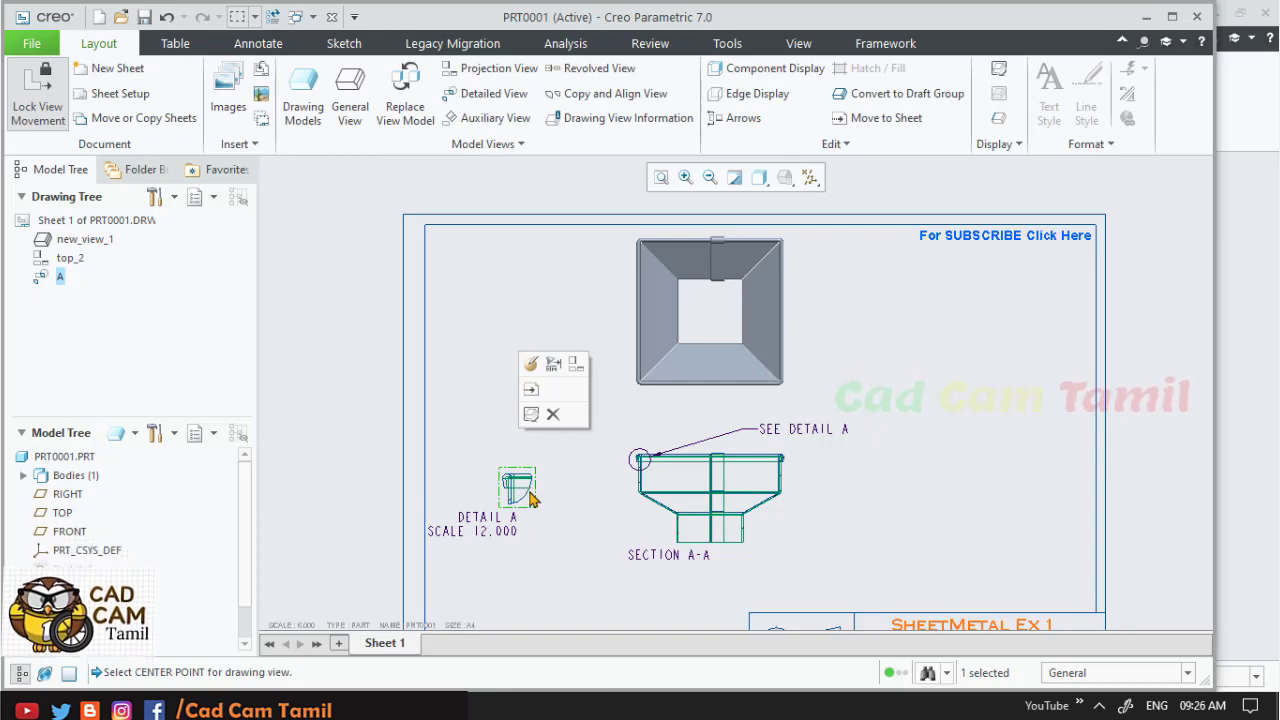
right_click(527, 492)
click(563, 396)
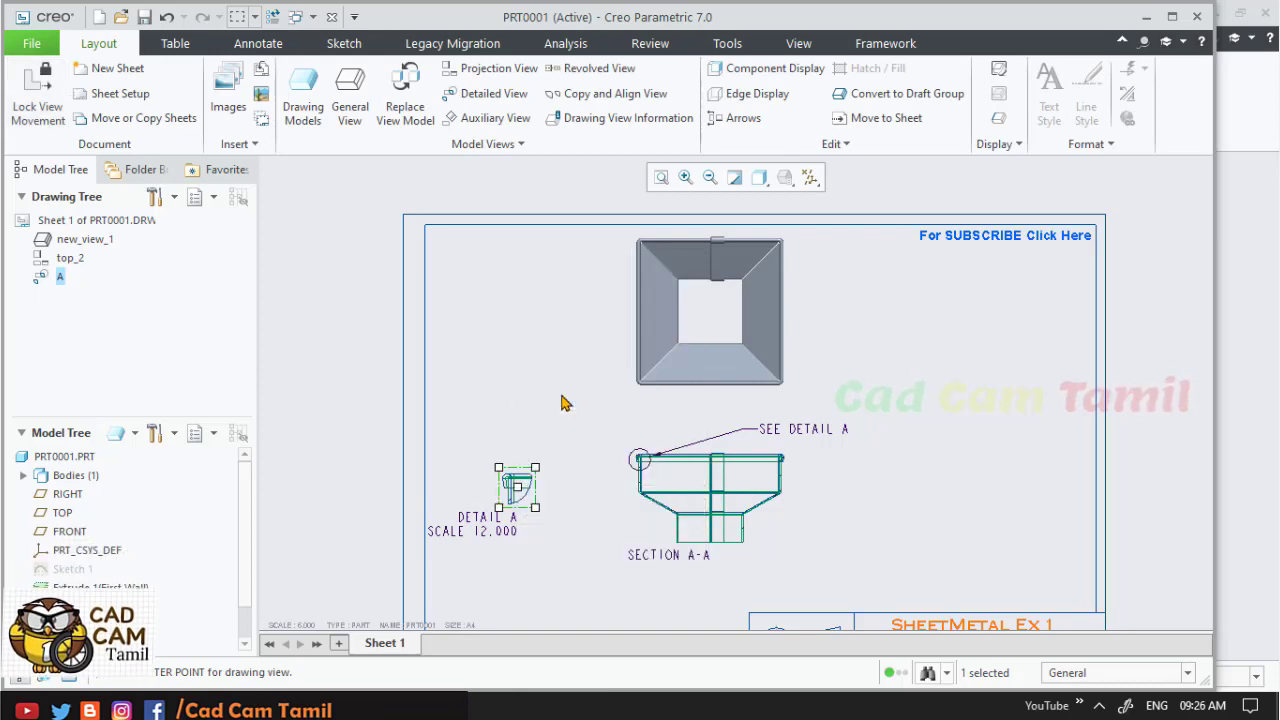
drag(530, 490, 572, 486)
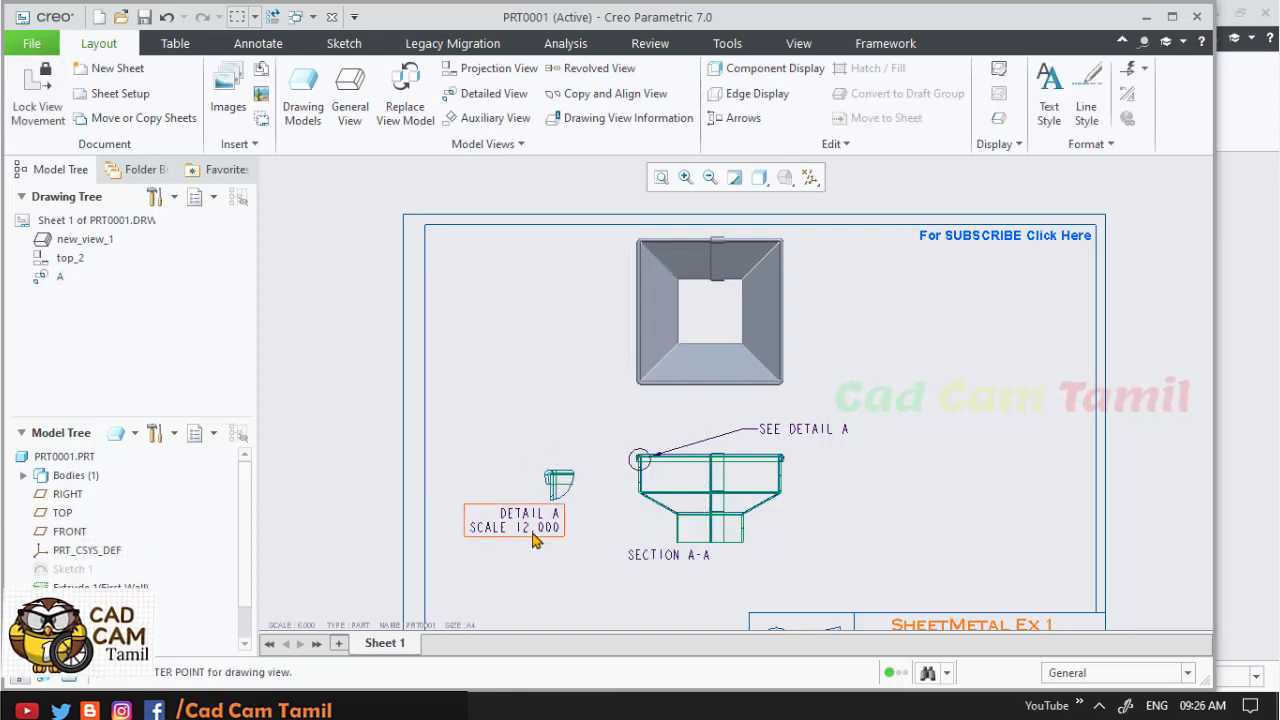
- Set a custom scale of 15 for the Detail A view
double_click(560, 500)
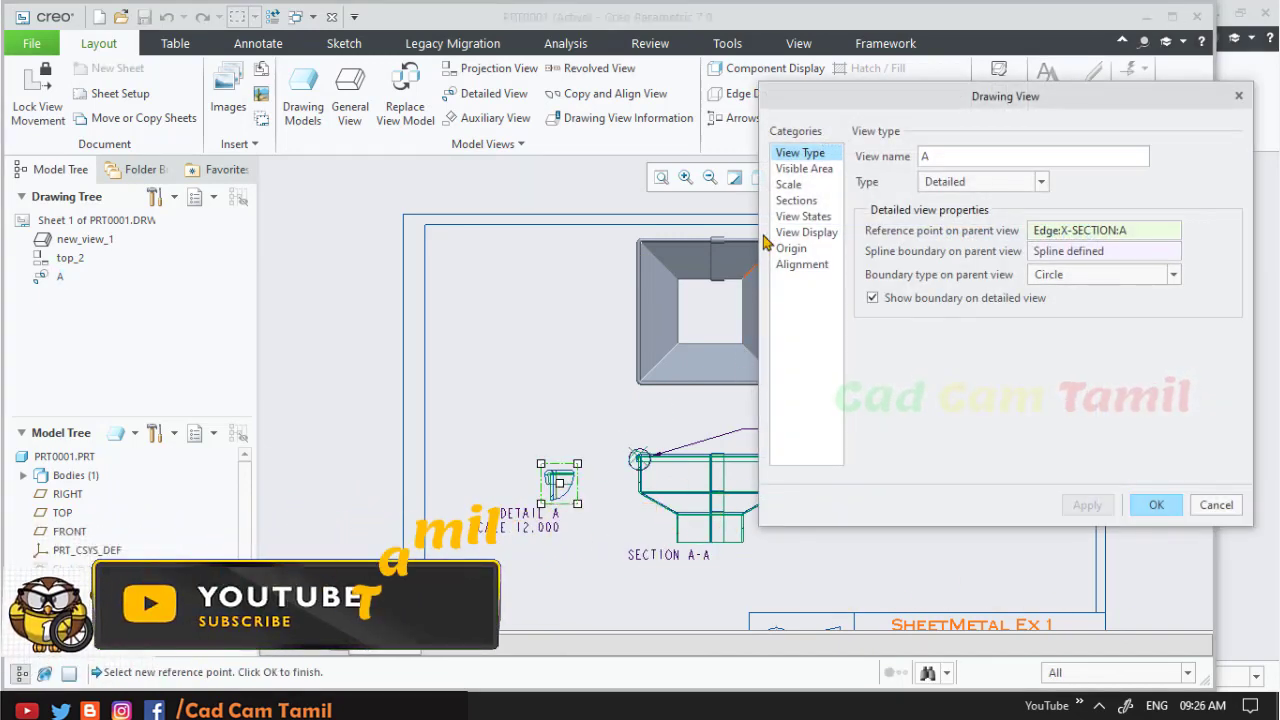
click(788, 184)
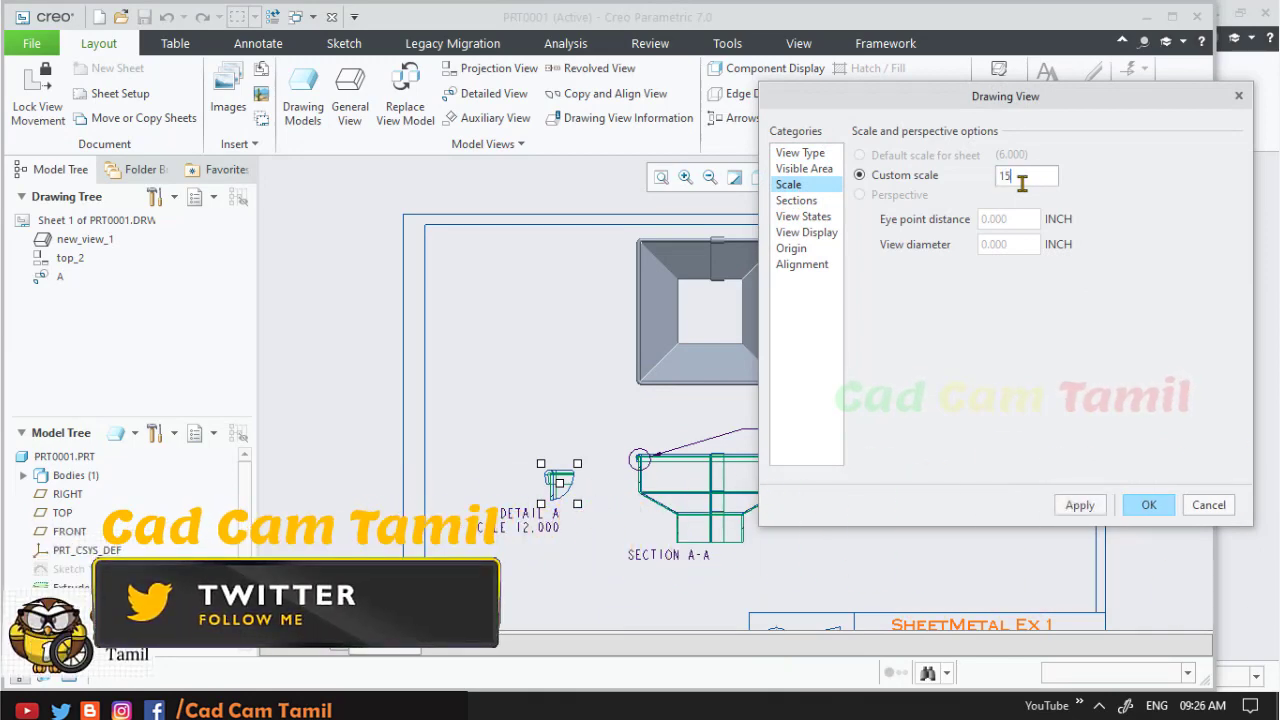
click(1078, 504)
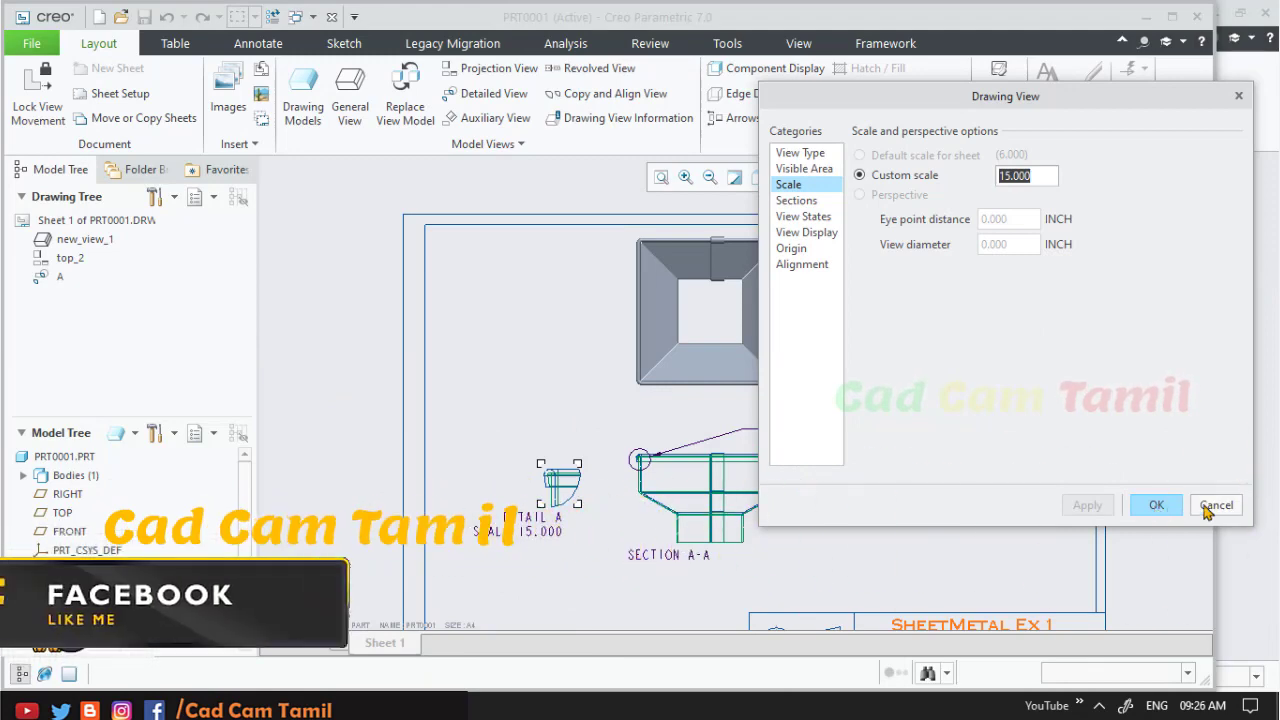
click(1154, 504)
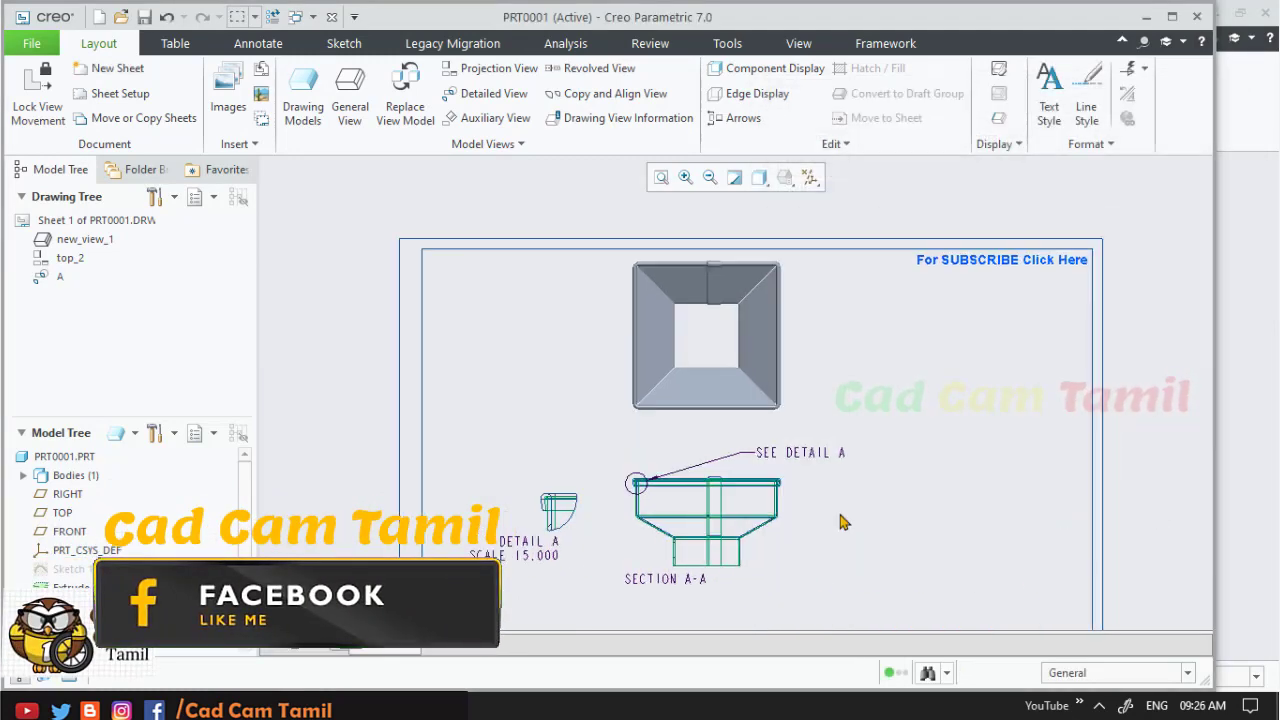
- Add a general view with no combined state to the right of Section A-A, using Default Orientation set to Isometric
click(356, 92)
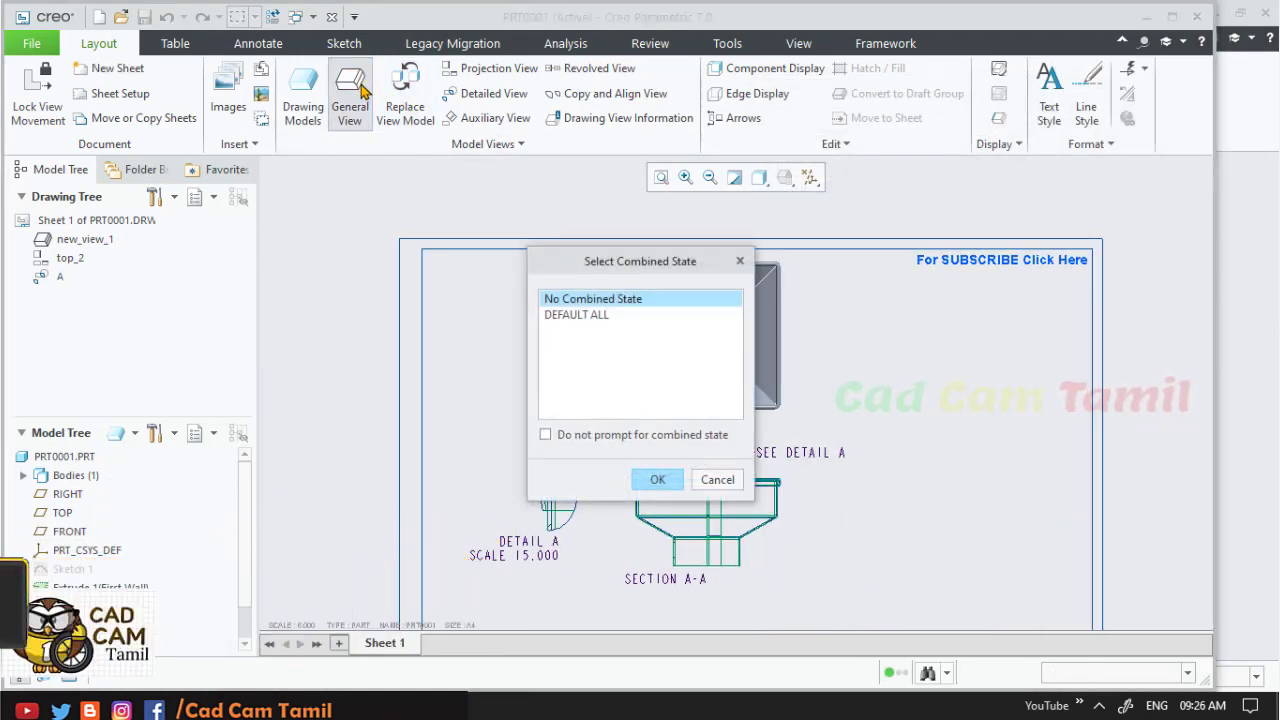
click(657, 479)
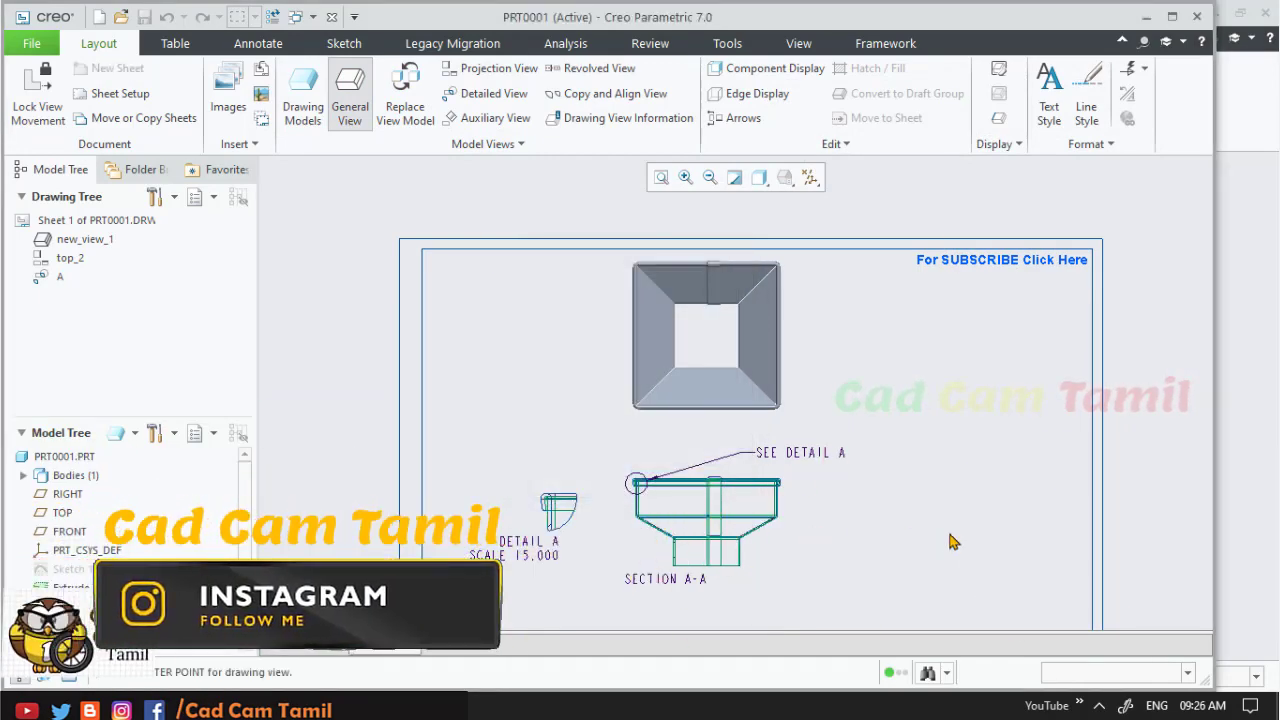
click(946, 539)
mouse_move(1000, 96)
mouse_down()
mouse_move(730, 121)
mouse_move(542, 121)
mouse_up()
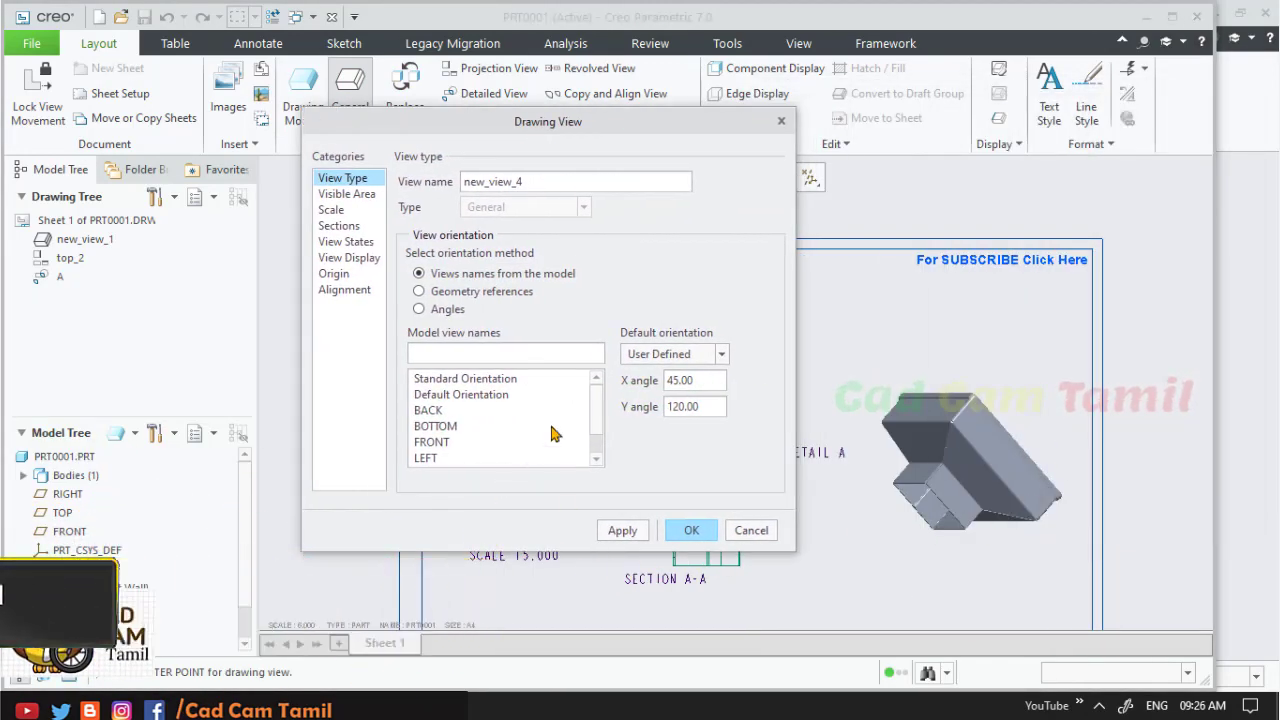
click(440, 384)
click(440, 398)
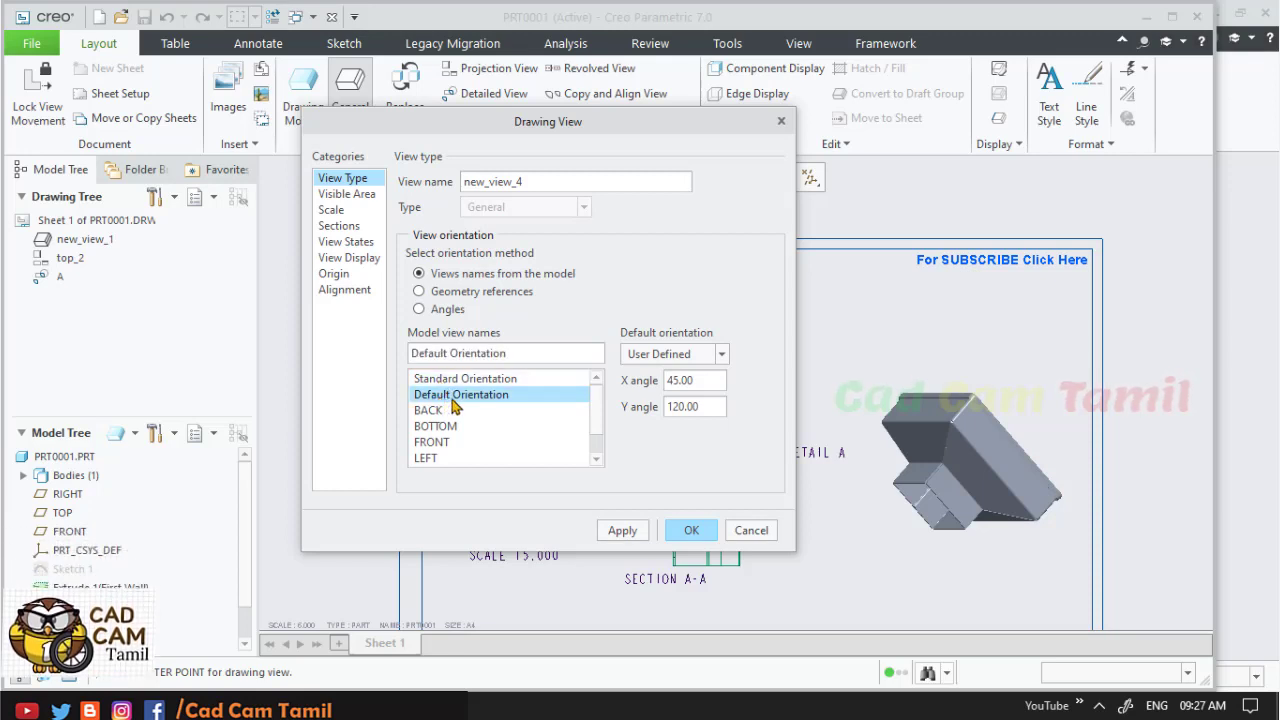
click(721, 355)
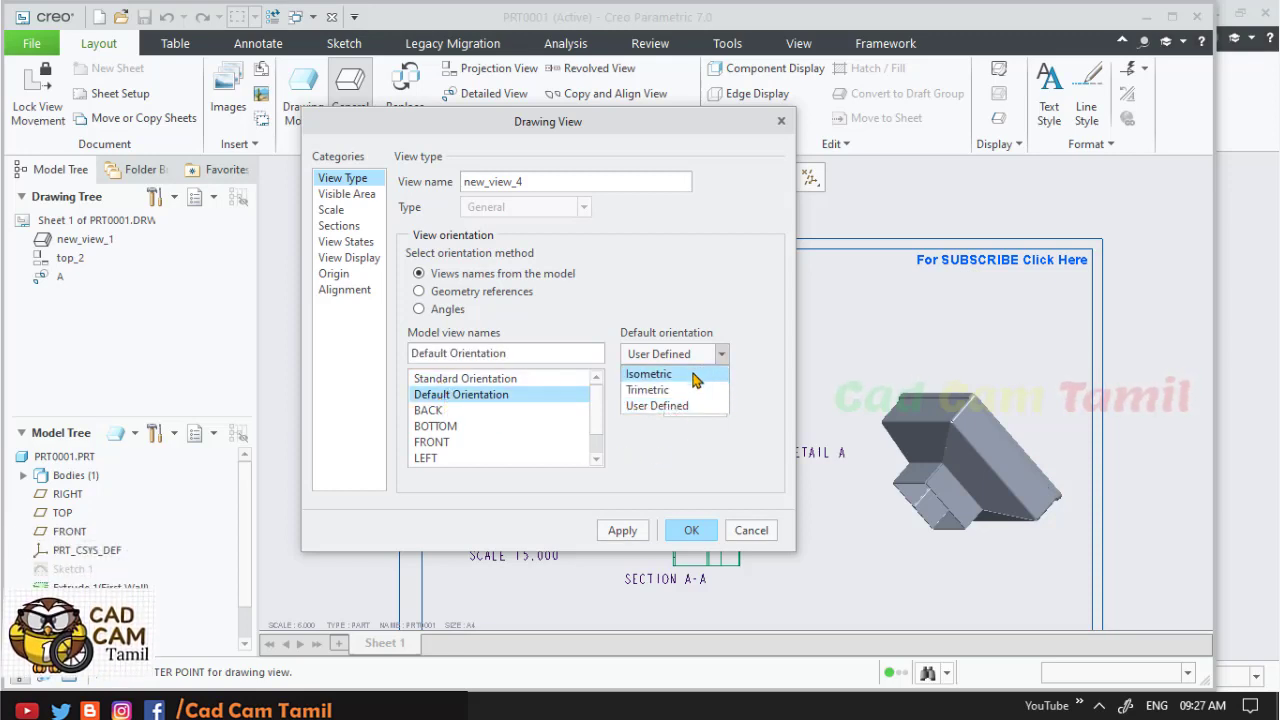
click(692, 376)
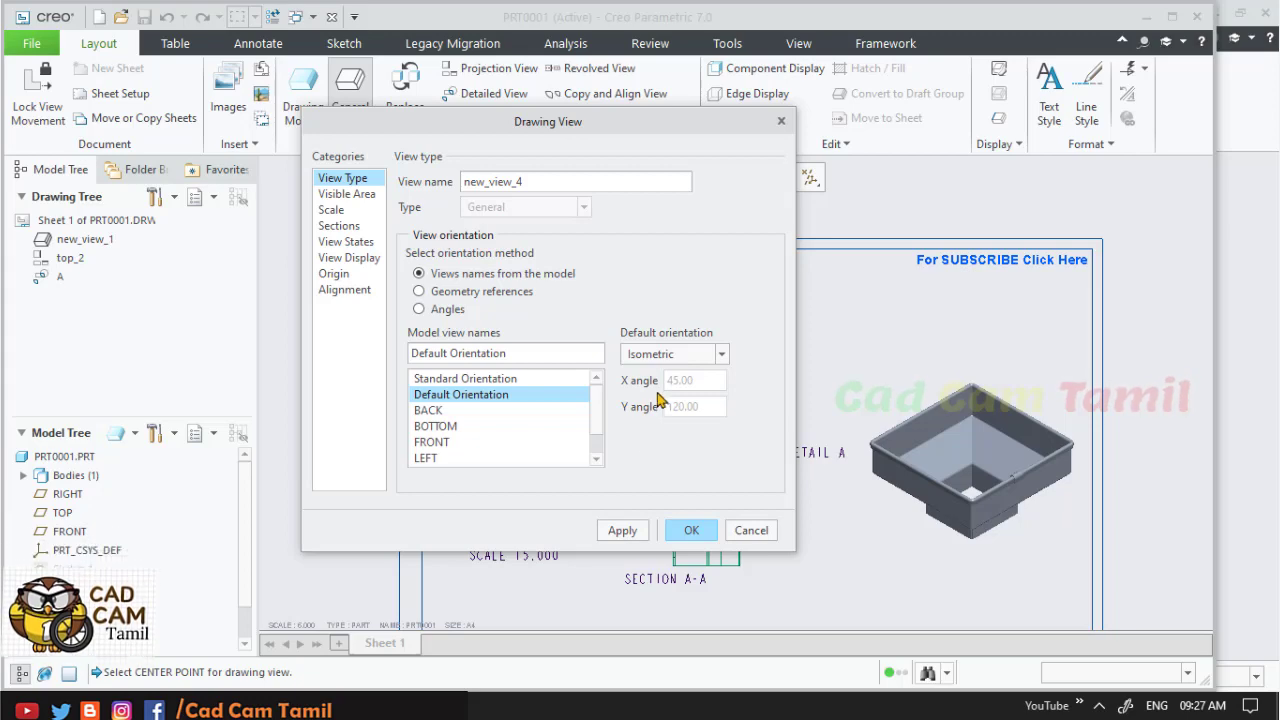
click(690, 532)
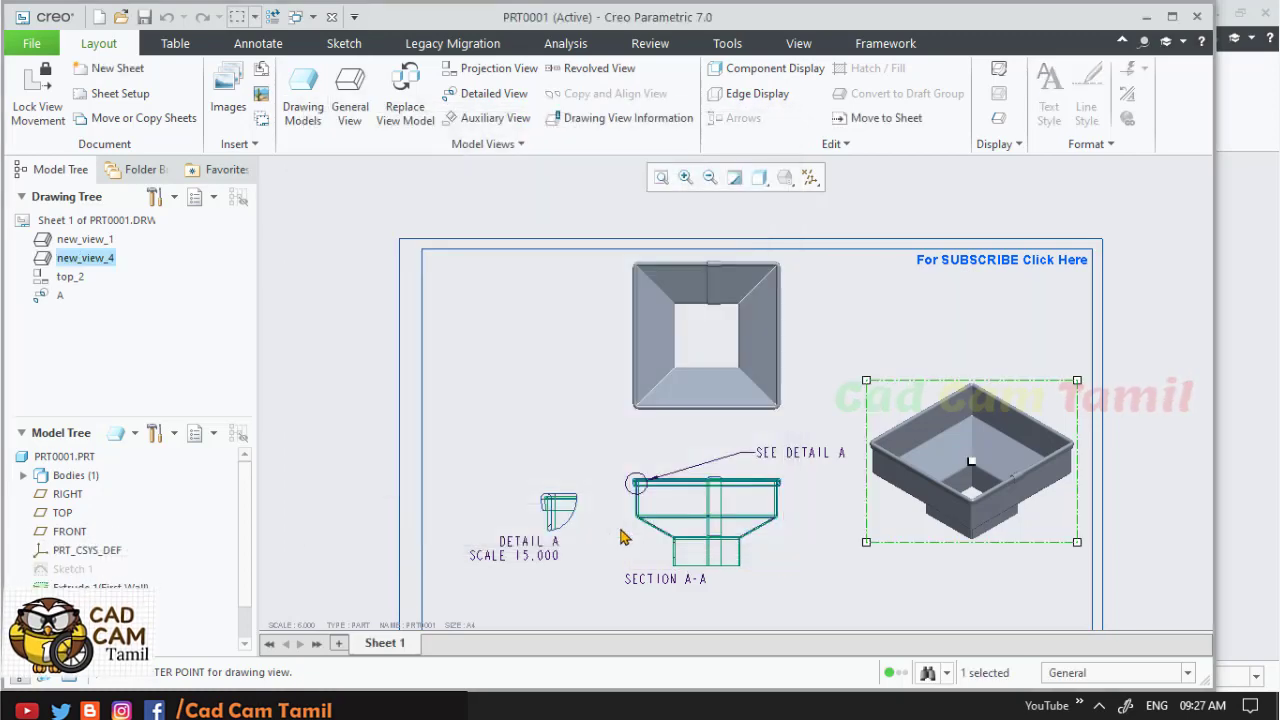
click(820, 563)
key(ctrl+d)
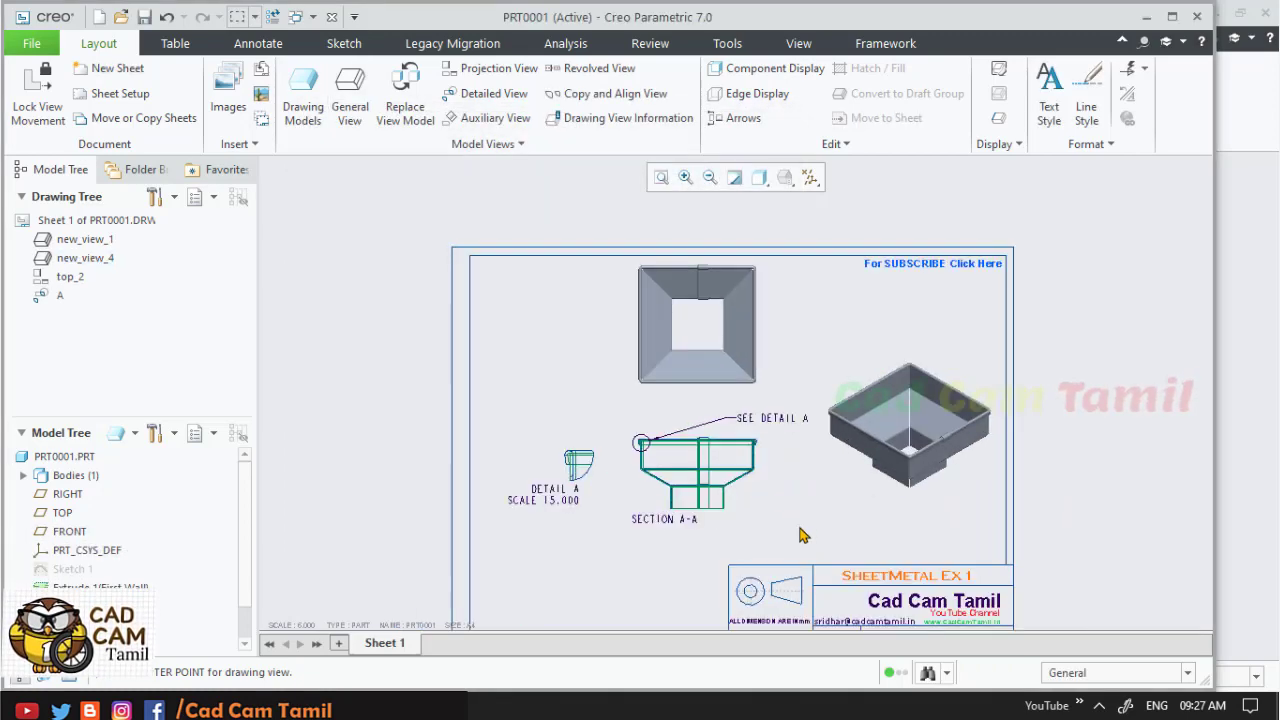
- Set the display style of the projected top view to No Hidden
click(727, 387)
double_click(727, 387)
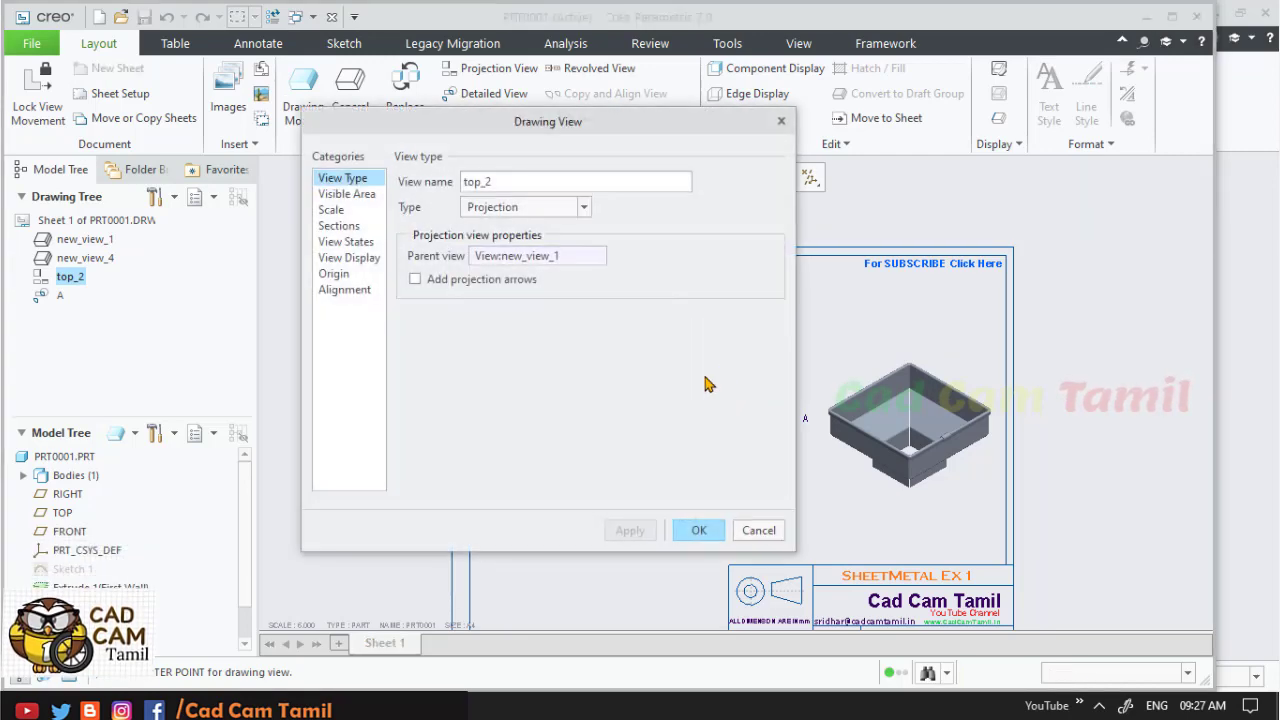
click(338, 226)
click(345, 242)
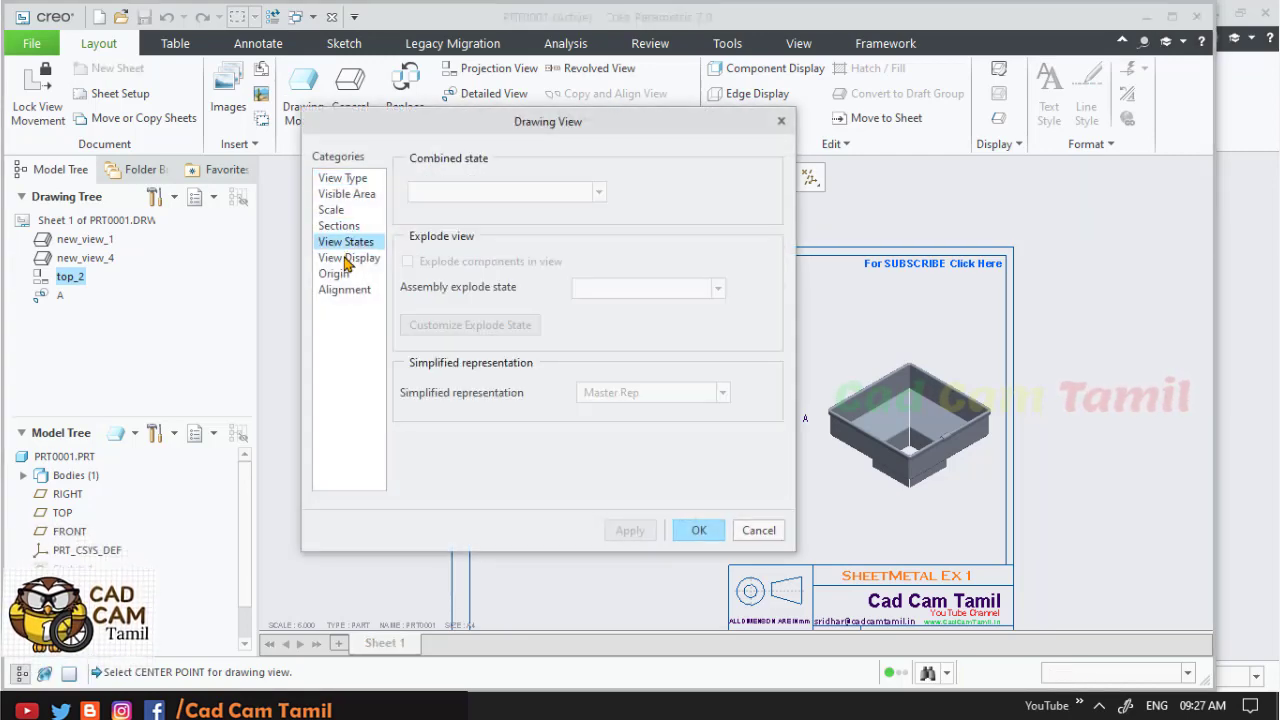
click(349, 258)
click(546, 203)
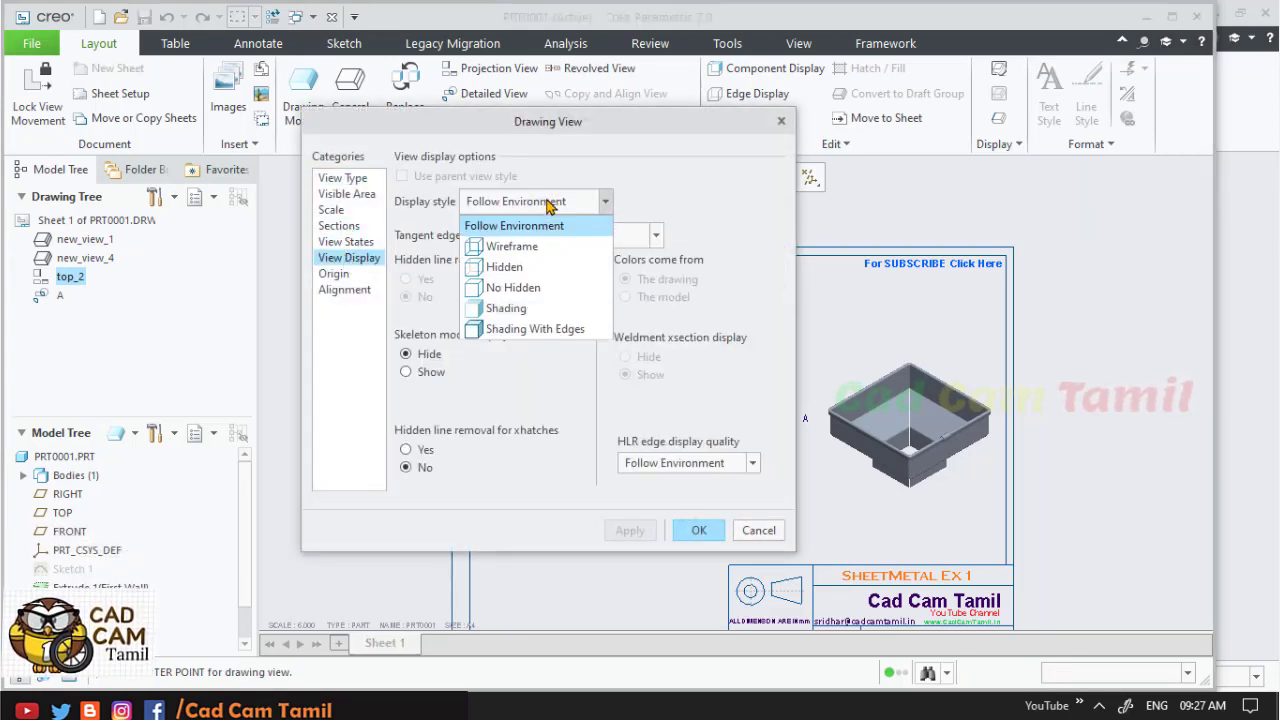
click(513, 288)
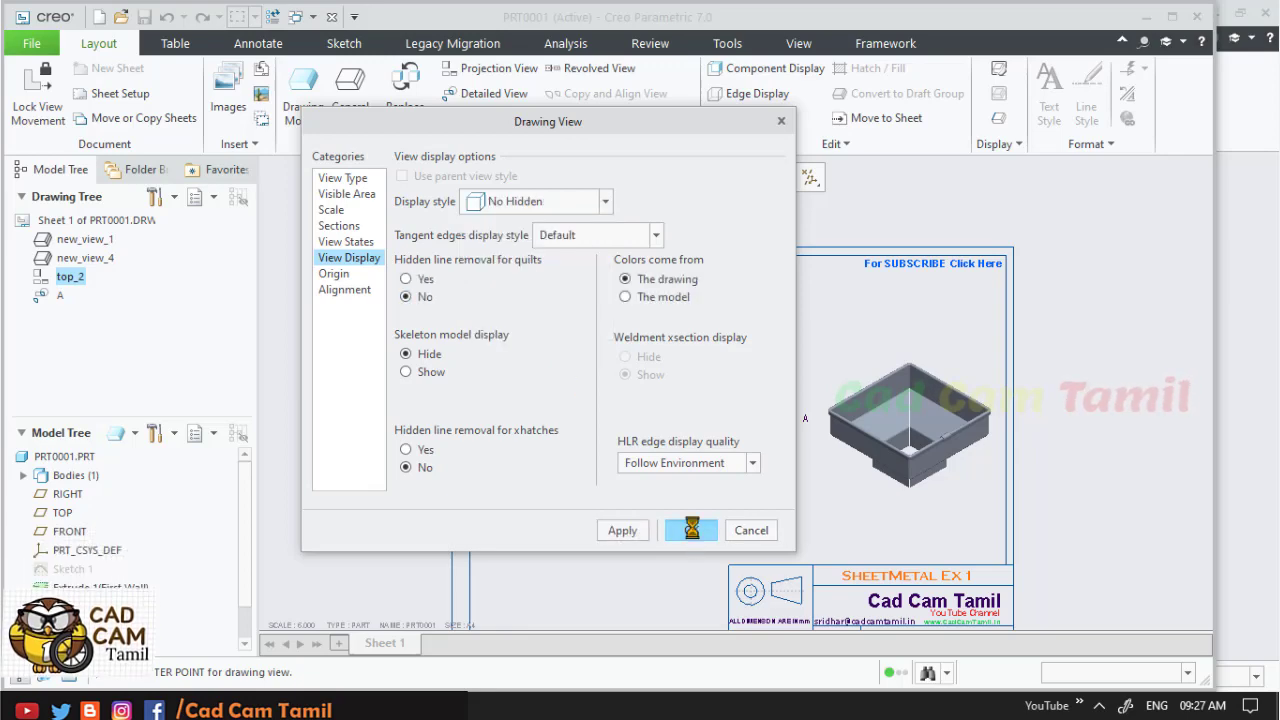
- Shift the Section A-A view slightly right and down, and lower the top view closer to it
click(692, 362)
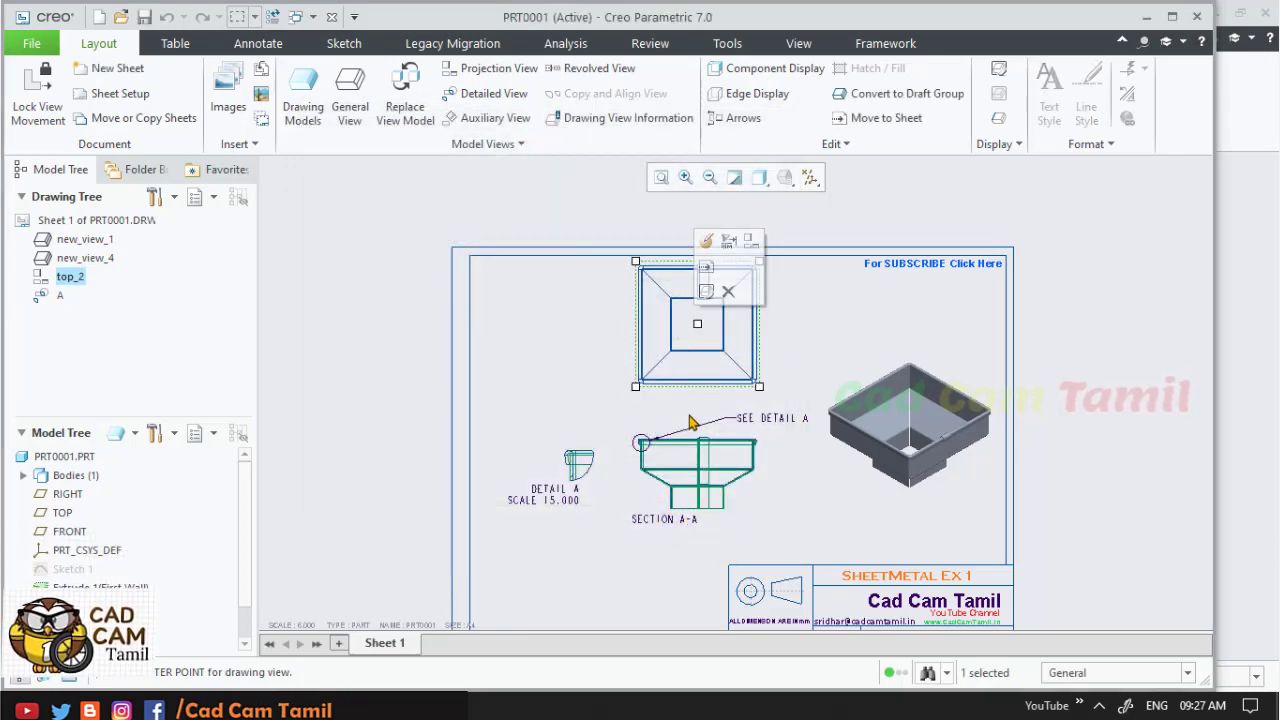
drag(708, 480, 738, 450)
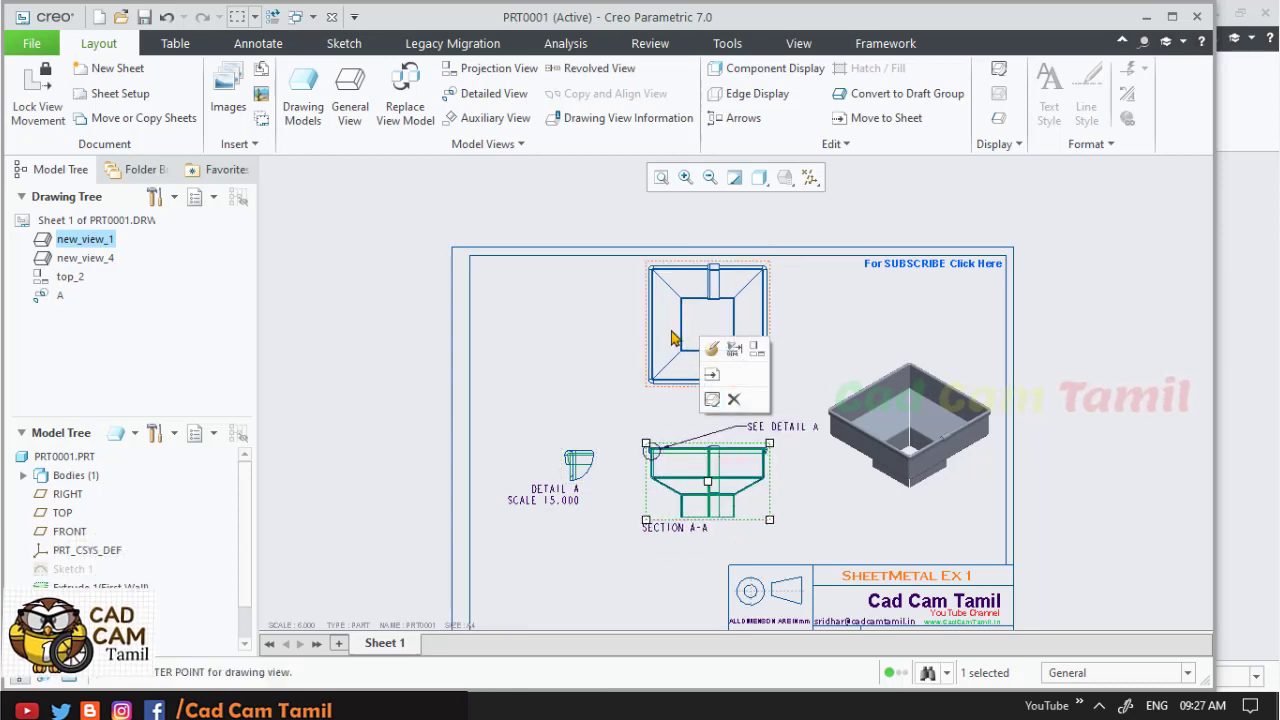
click(666, 340)
drag(666, 371, 666, 392)
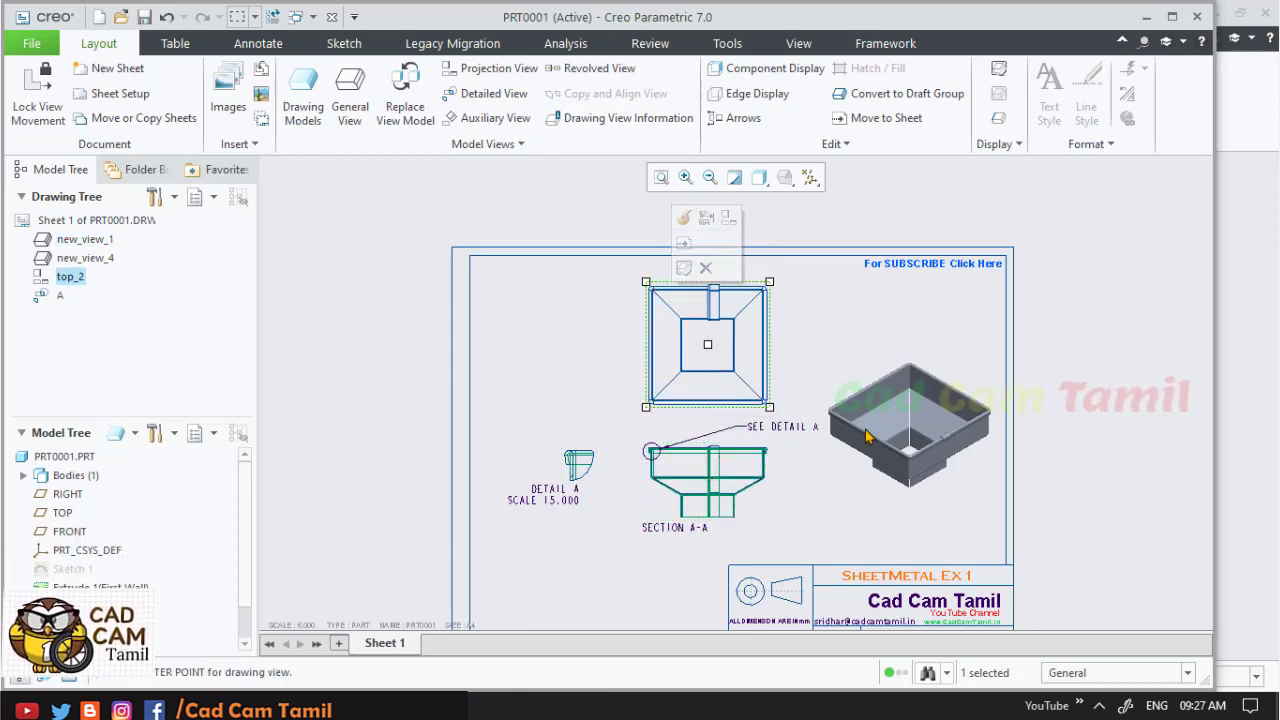
- Show only the vertical overall dimension of 10 from the model annotations on the projected top view
click(690, 360)
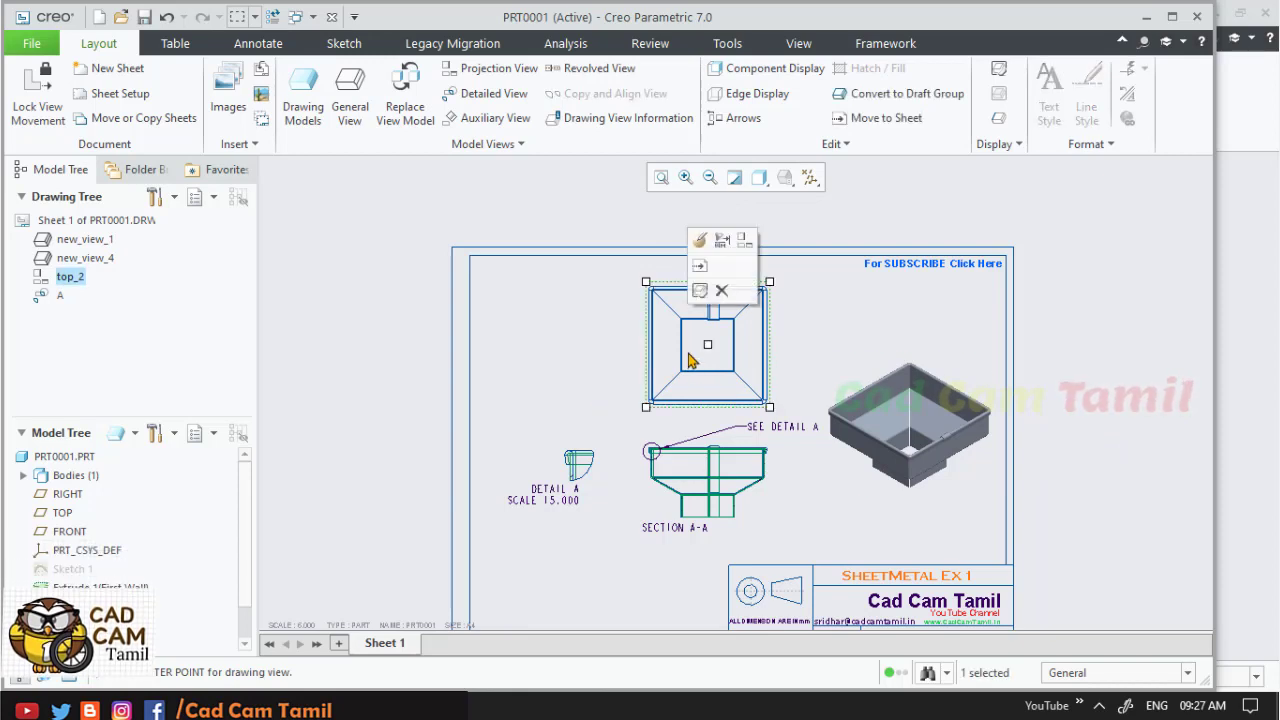
click(250, 46)
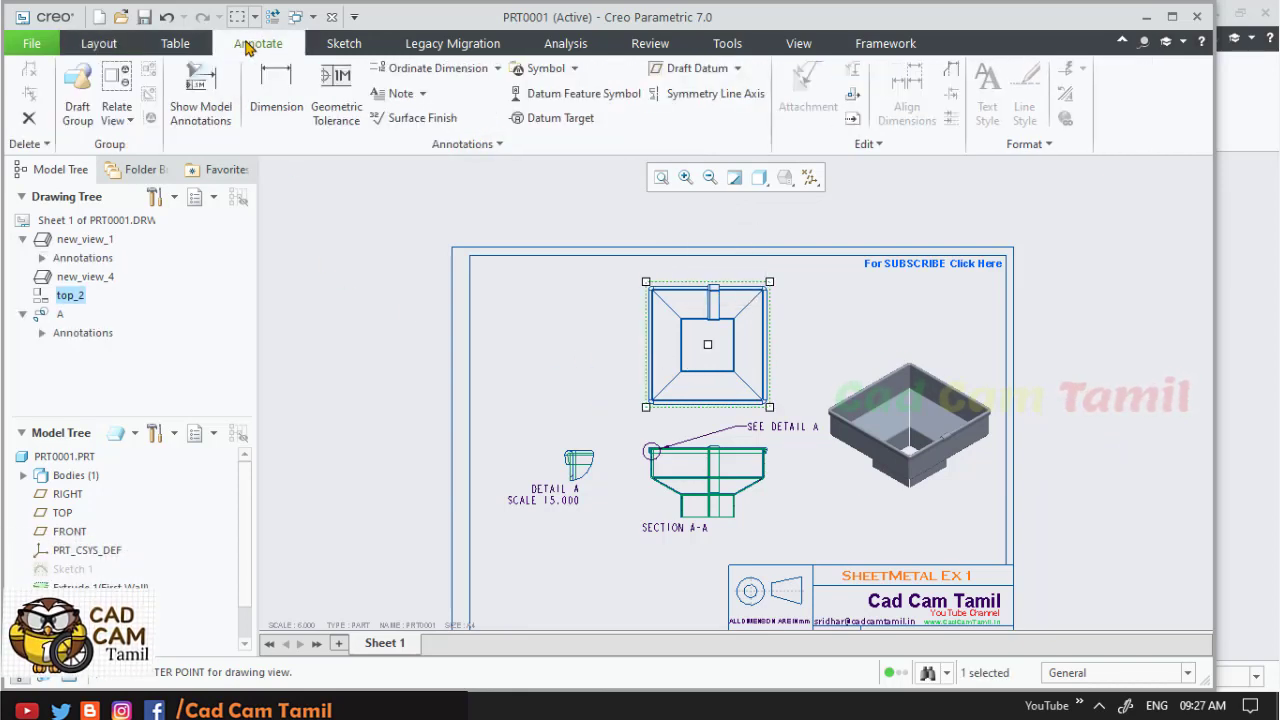
click(203, 106)
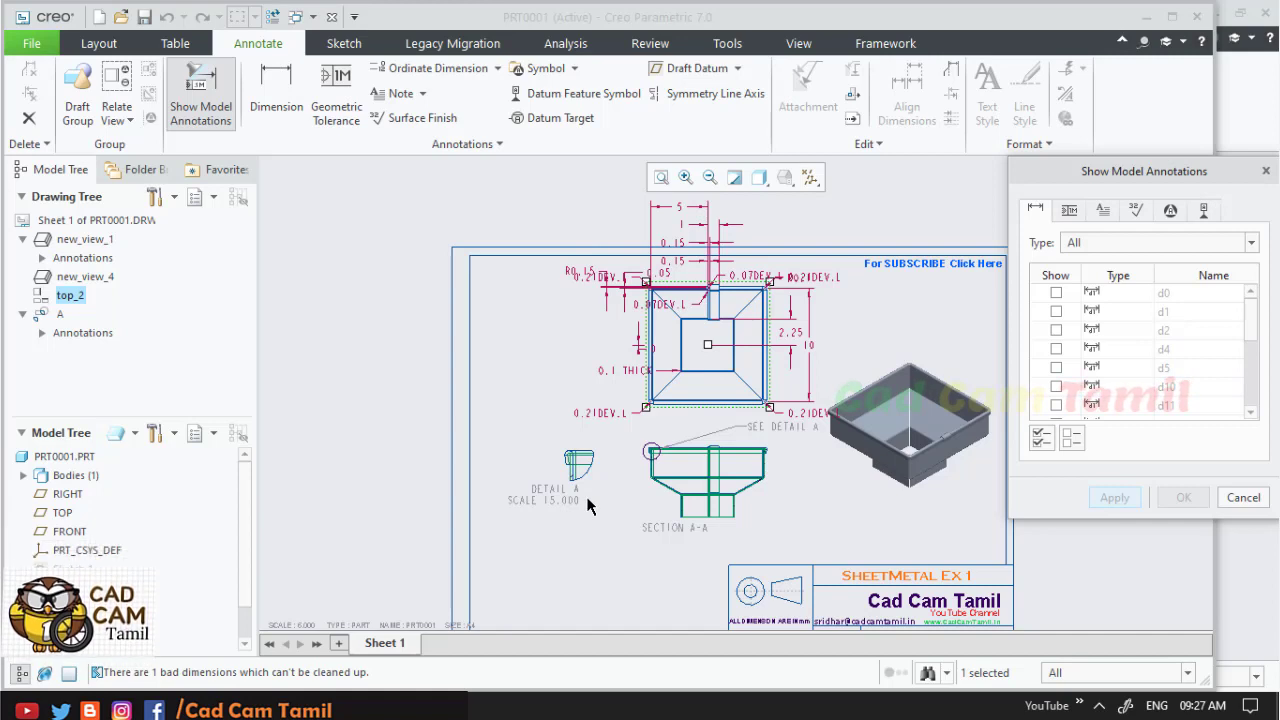
click(810, 349)
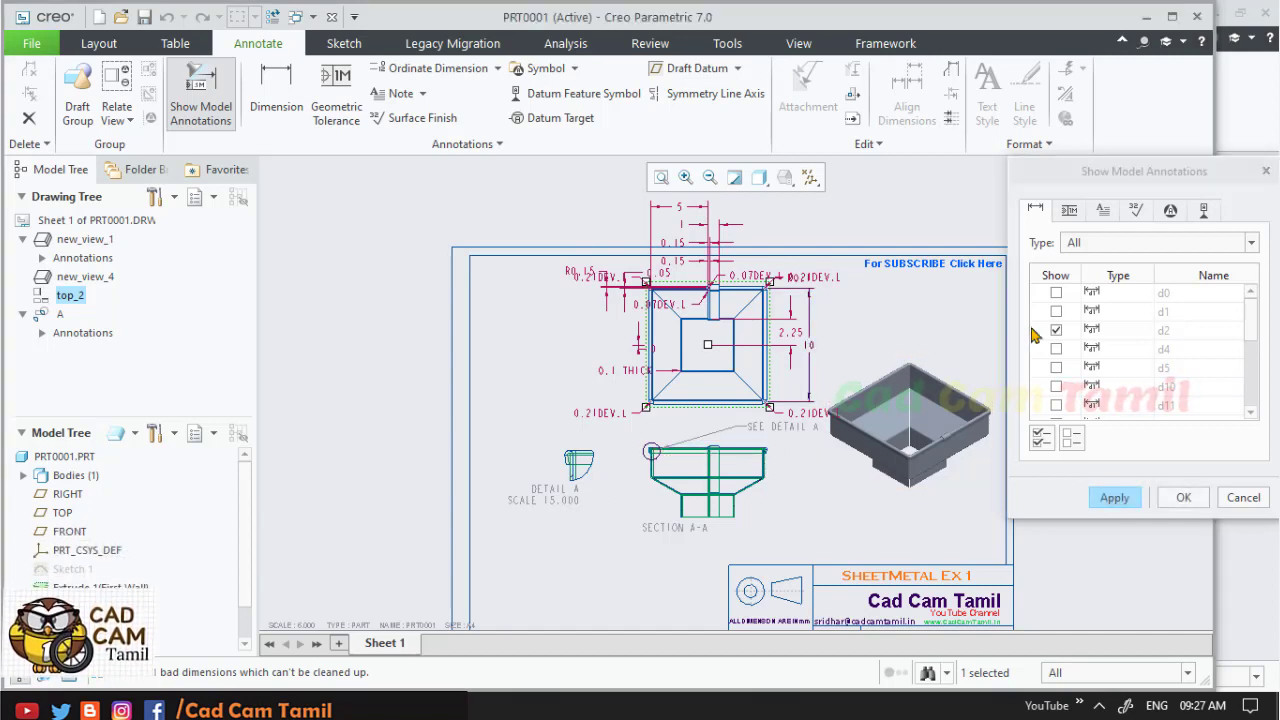
click(1112, 497)
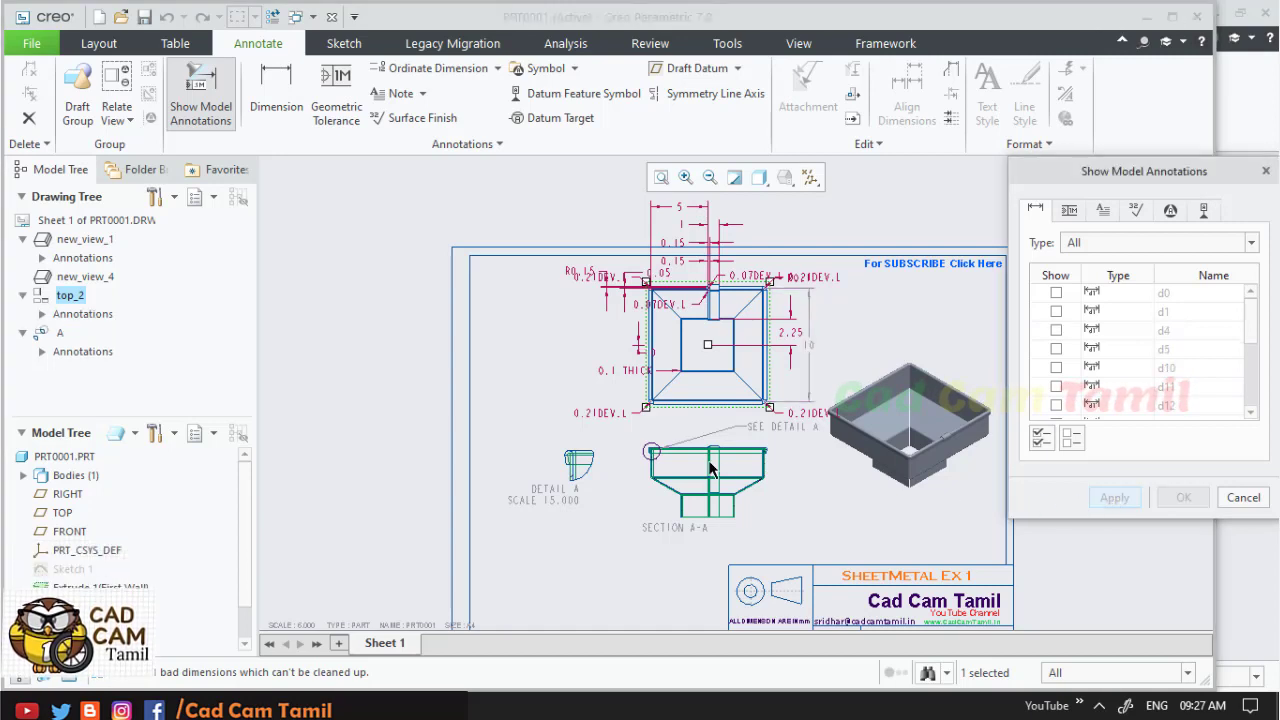
click(1248, 497)
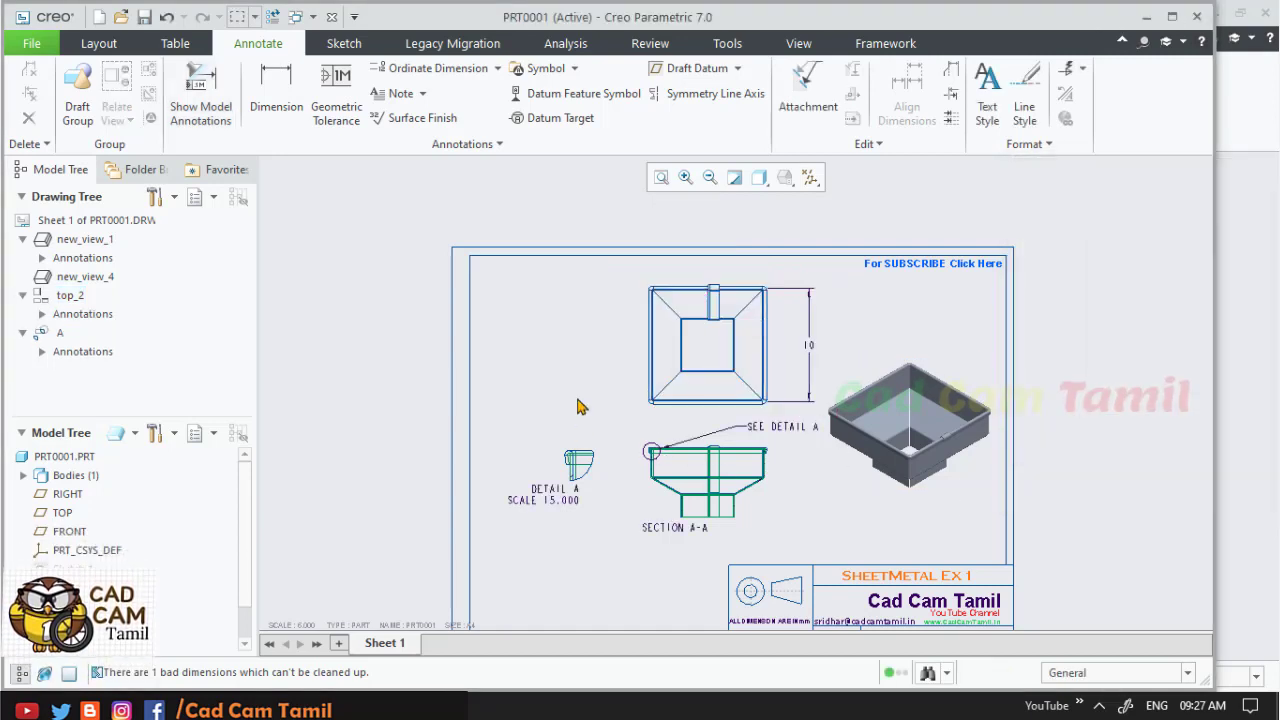
- Move the top view's vertical overall dimension closer to the view outline
click(810, 347)
drag(810, 347, 787, 343)
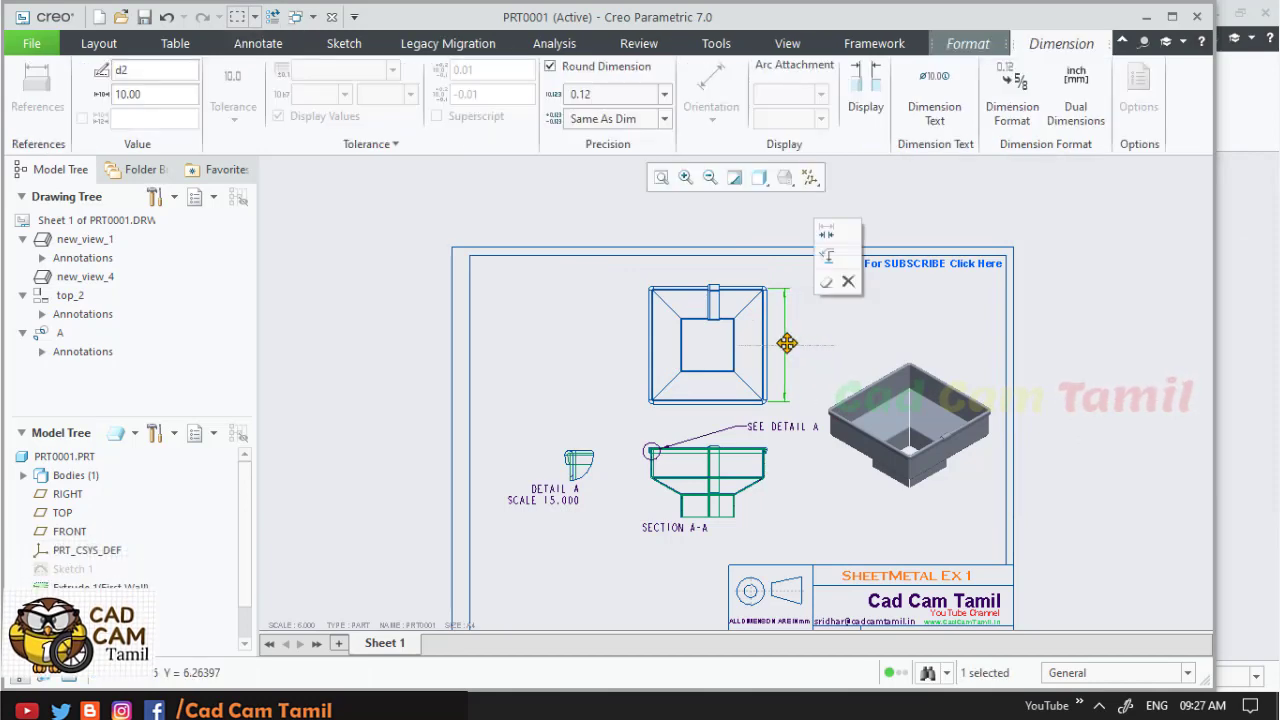
click(850, 354)
- Try to dimension the width of the small tab on the upper flange in the top view
scroll(715, 285, up, 5)
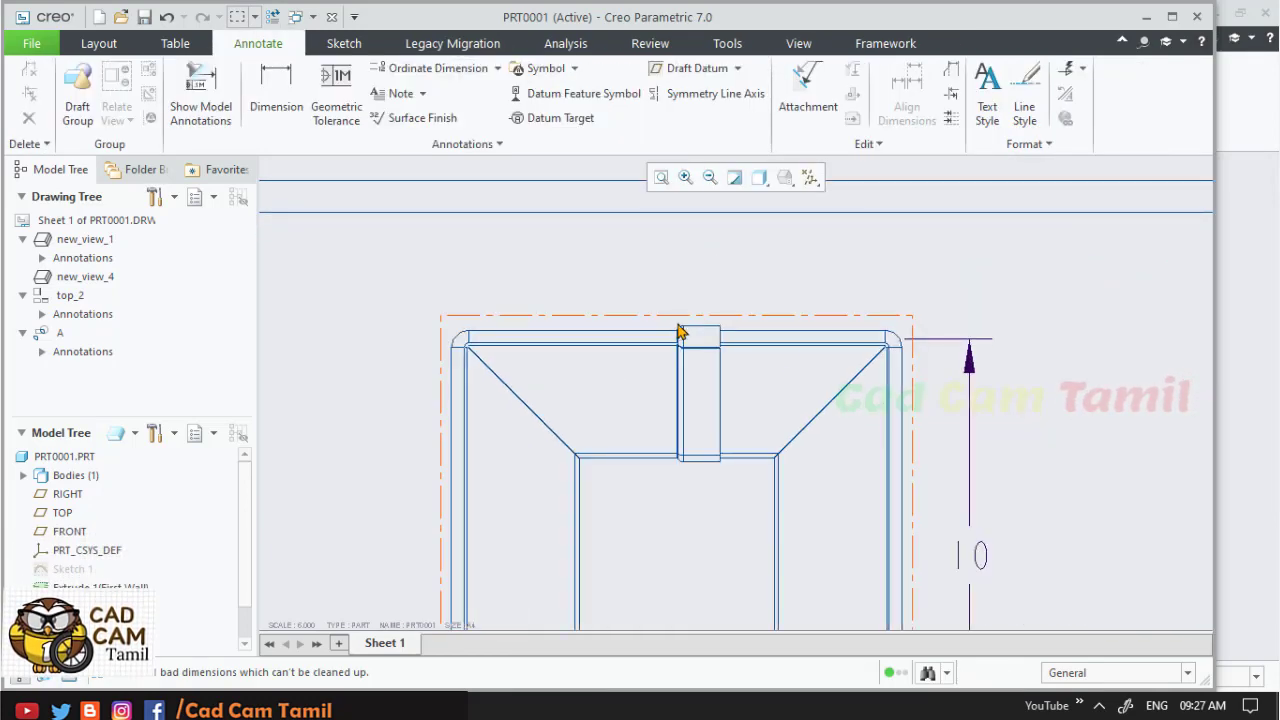
scroll(676, 332, up, 2)
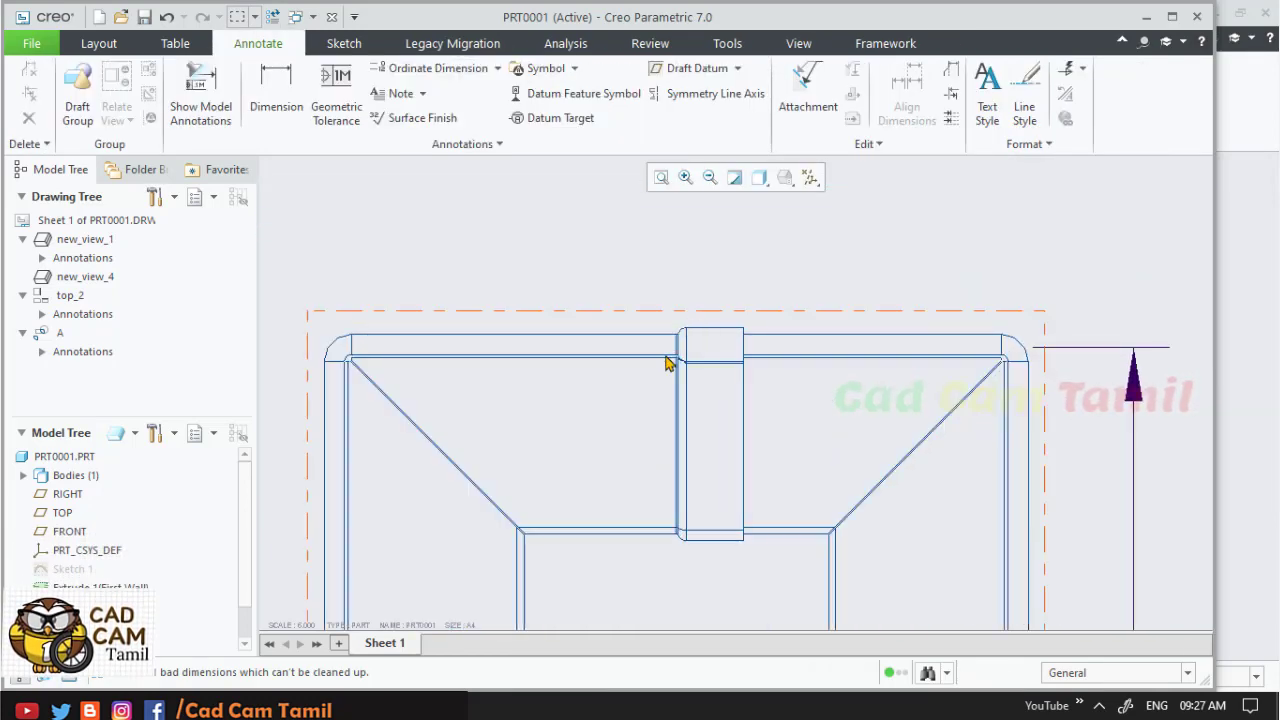
click(270, 105)
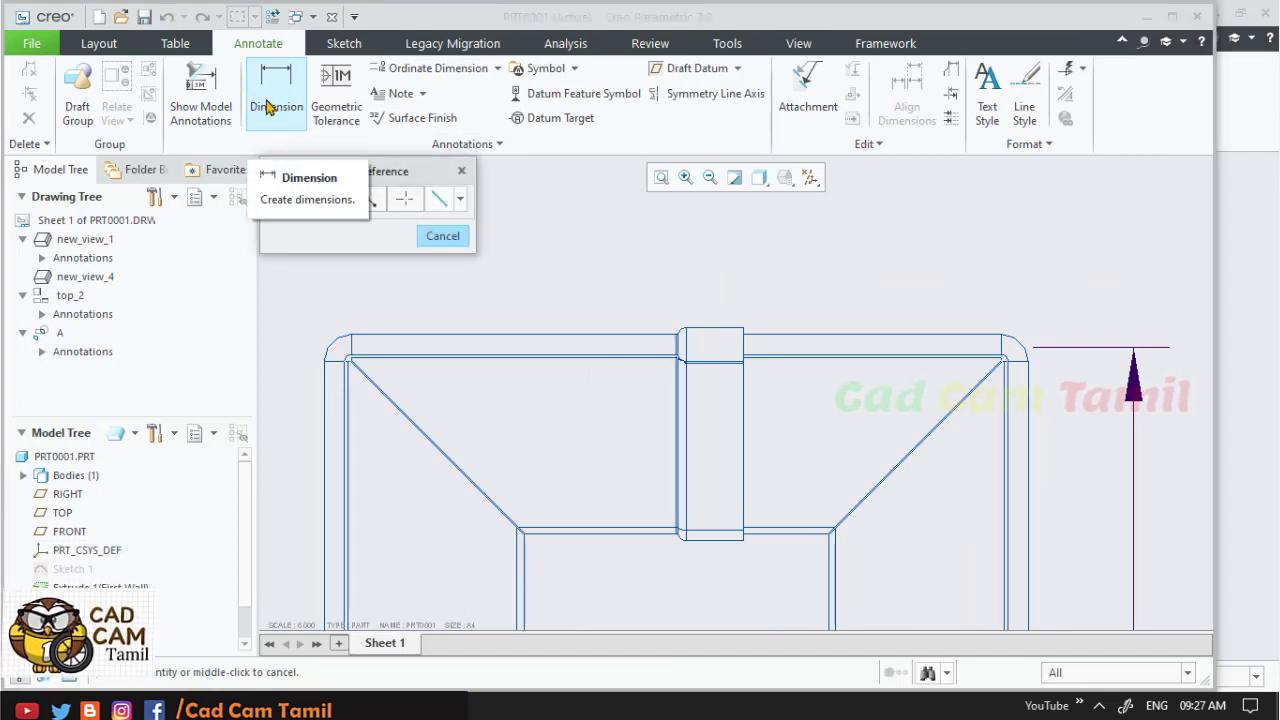
click(709, 333)
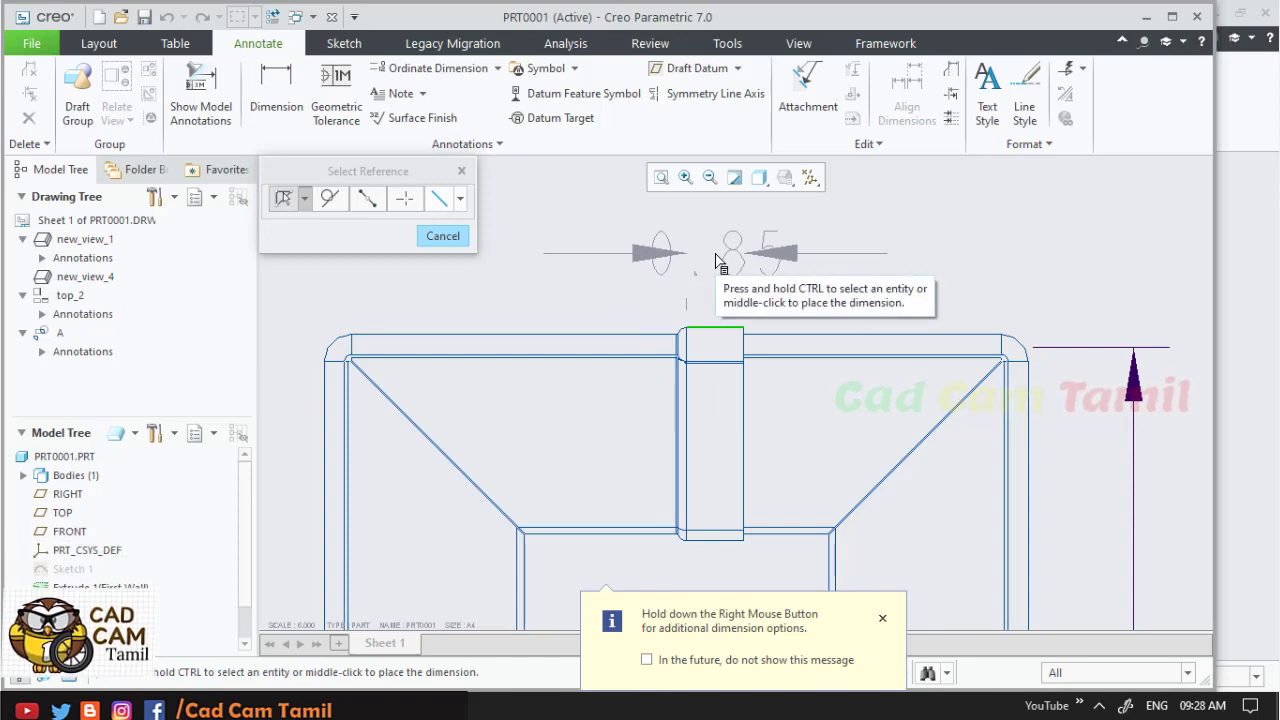
middle_click(715, 260)
click(276, 95)
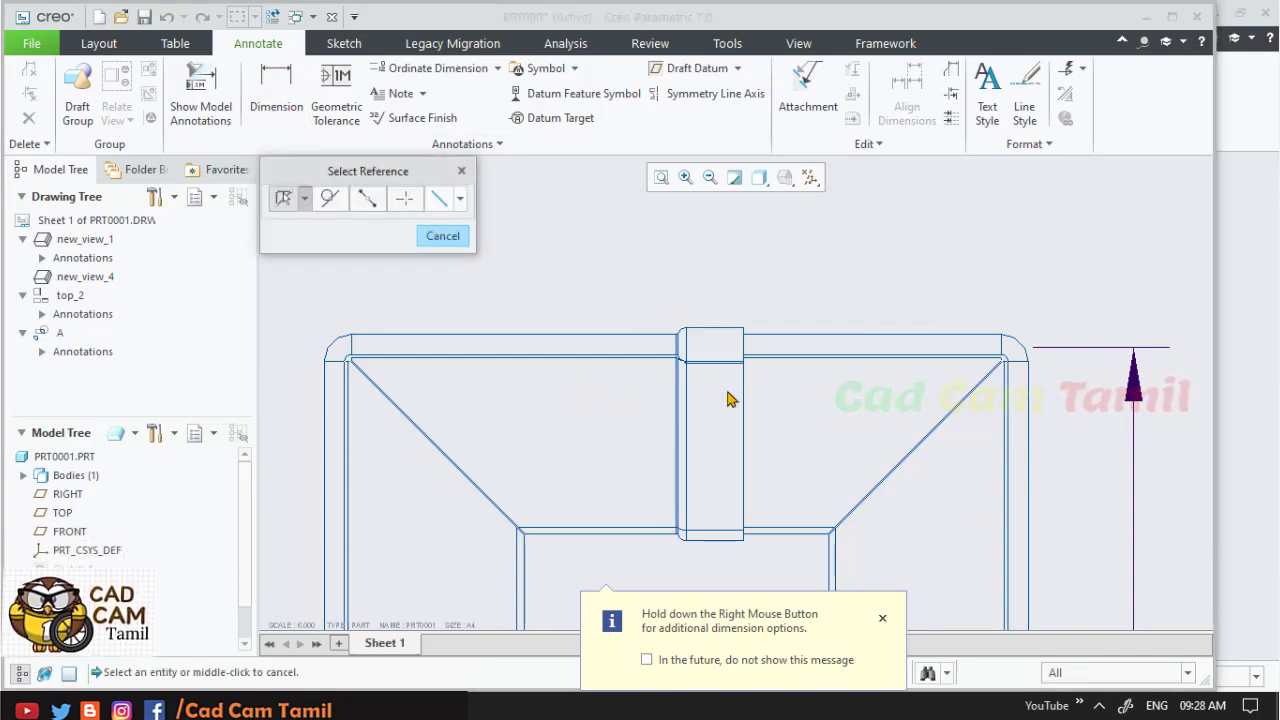
click(746, 343)
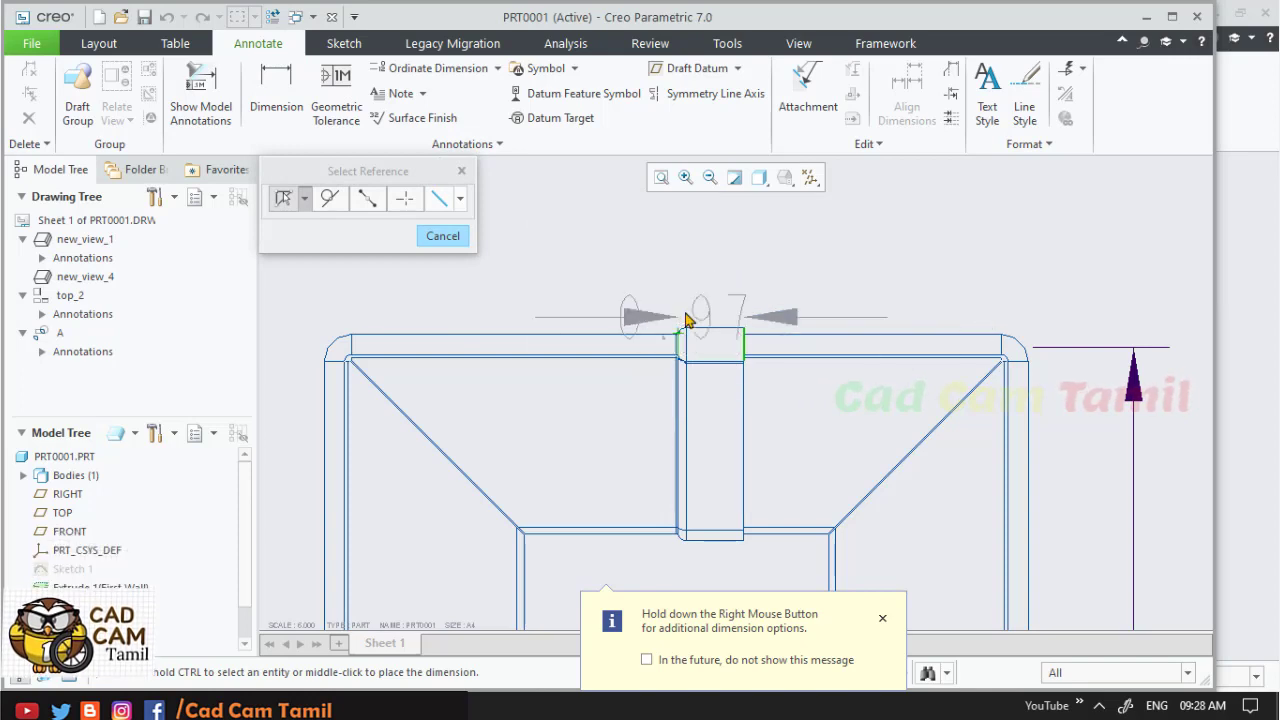
key(Escape)
- Export the complete drawing sheet directly as a PDF file without changing any export settings
scroll(694, 262, up, 6)
scroll(688, 341, down, 2)
scroll(660, 342, up, 4)
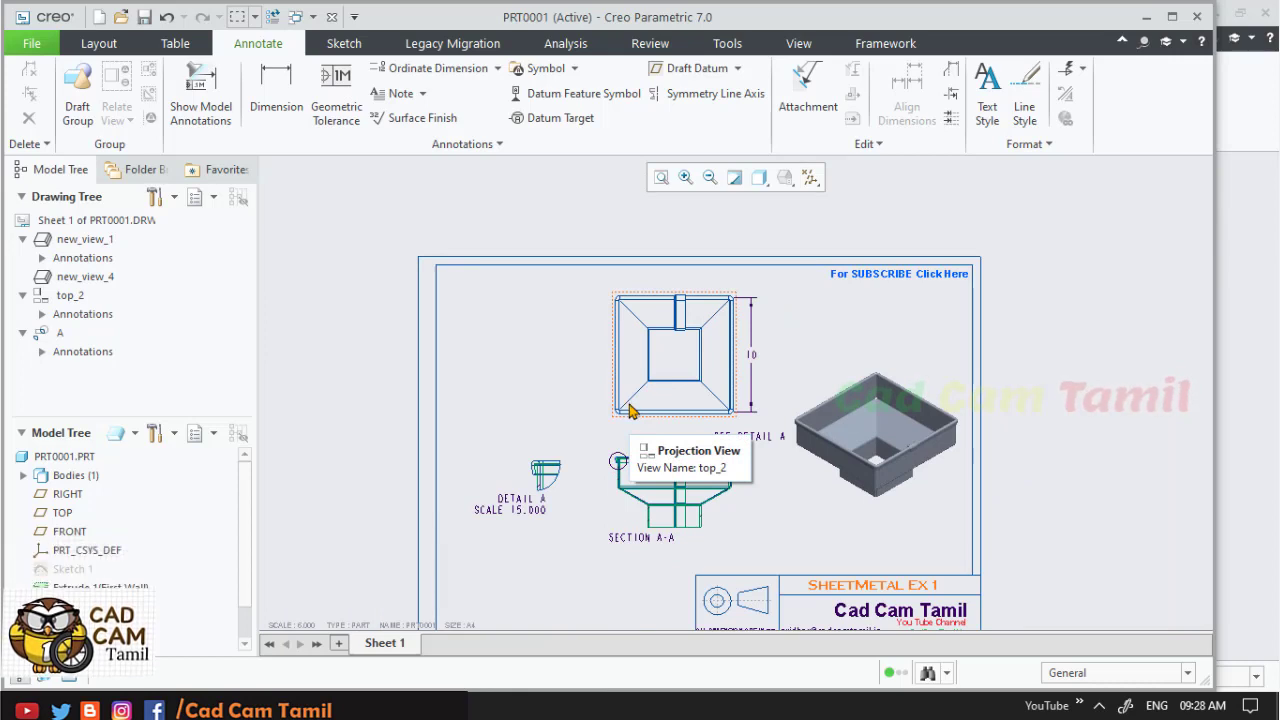
scroll(568, 379, up, 2)
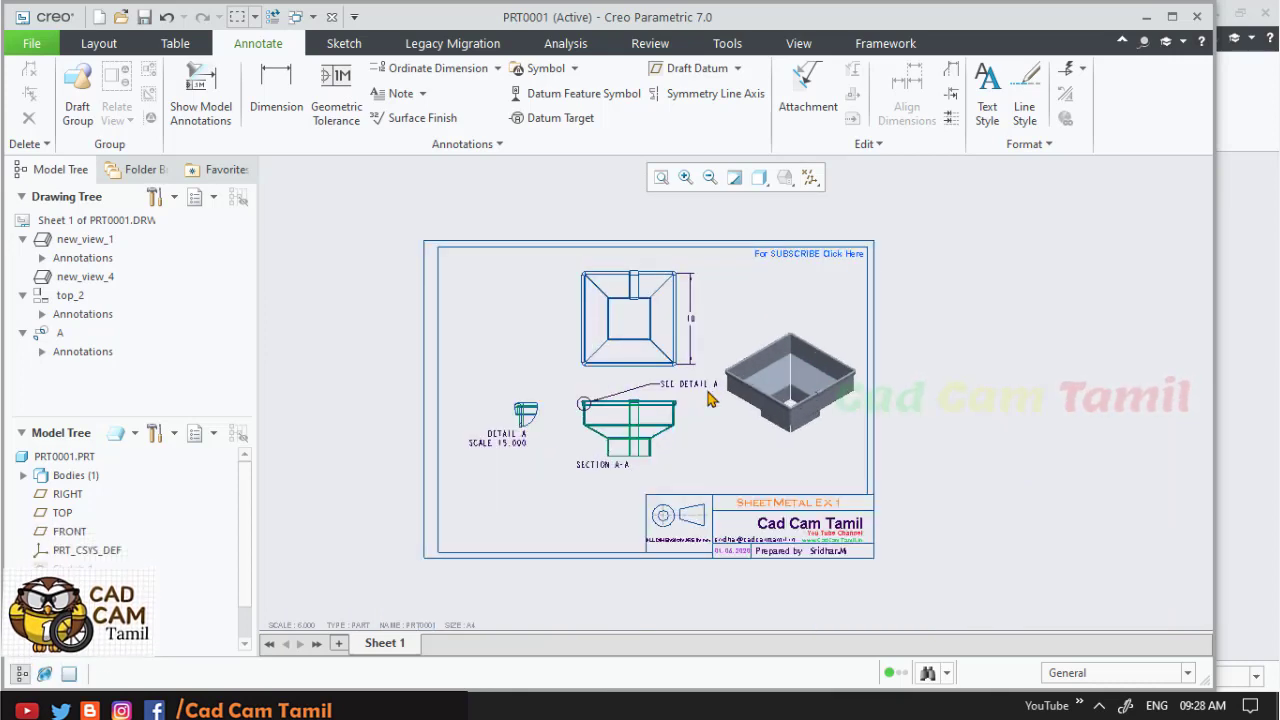
click(33, 45)
mouse_move(40, 182)
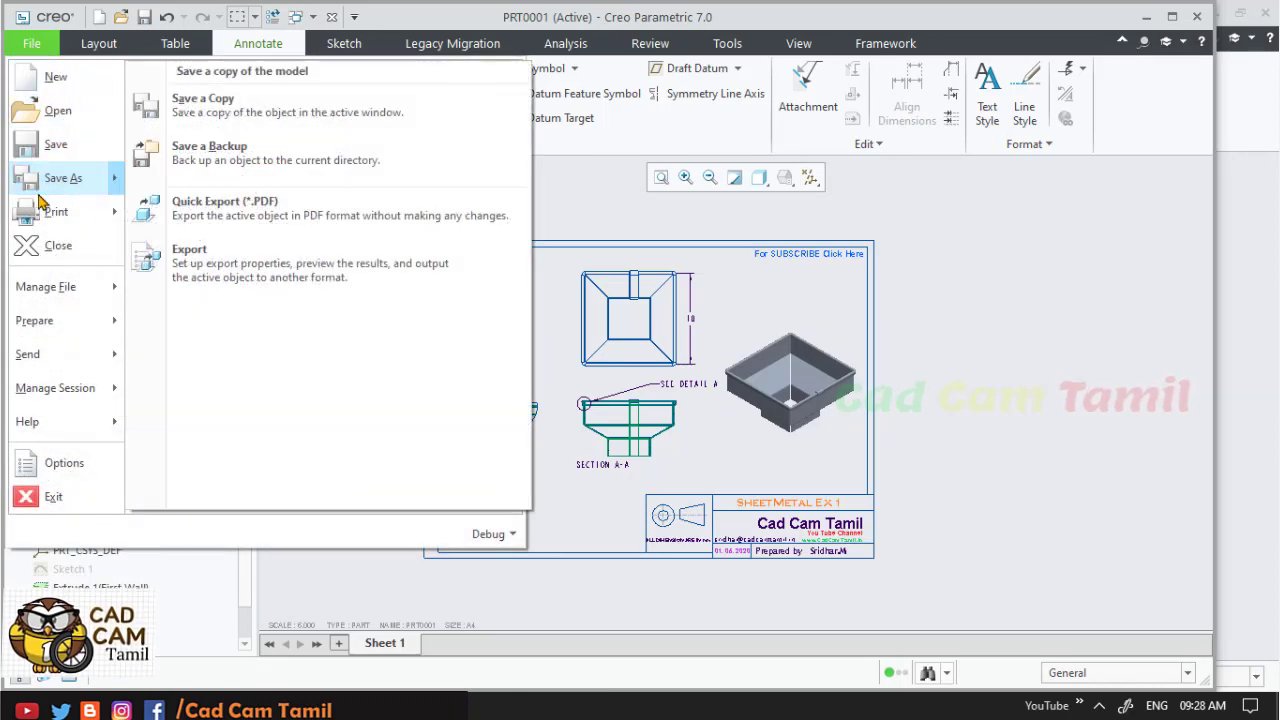
click(278, 231)
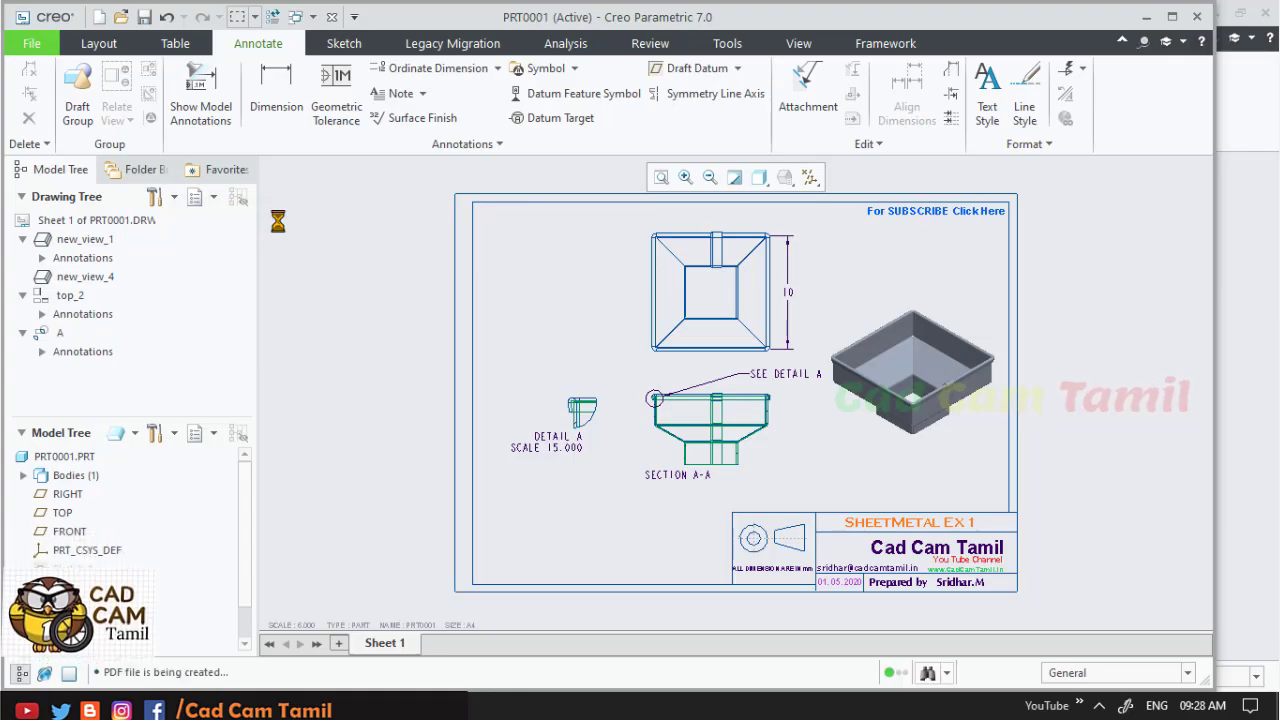